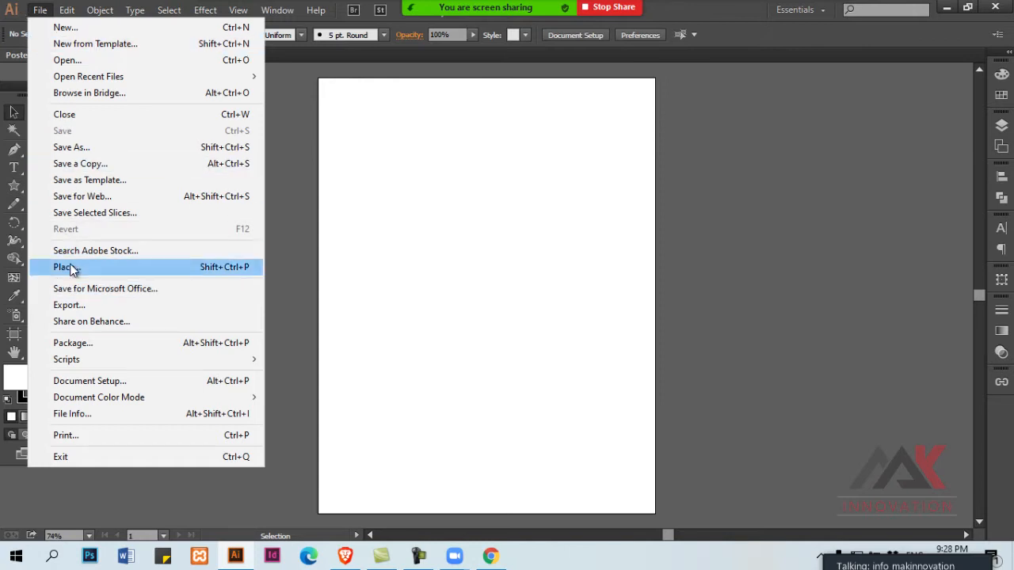
# Place the image v257-aew-02-poster_6 on the artboard as a linked reference and lock it
pyautogui.click(63, 267)
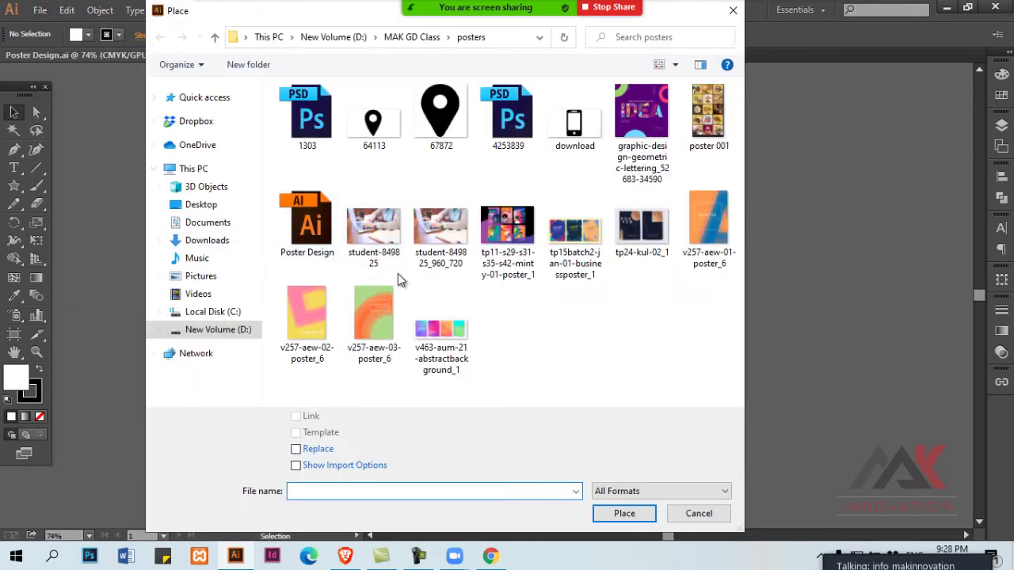
pyautogui.click(306, 334)
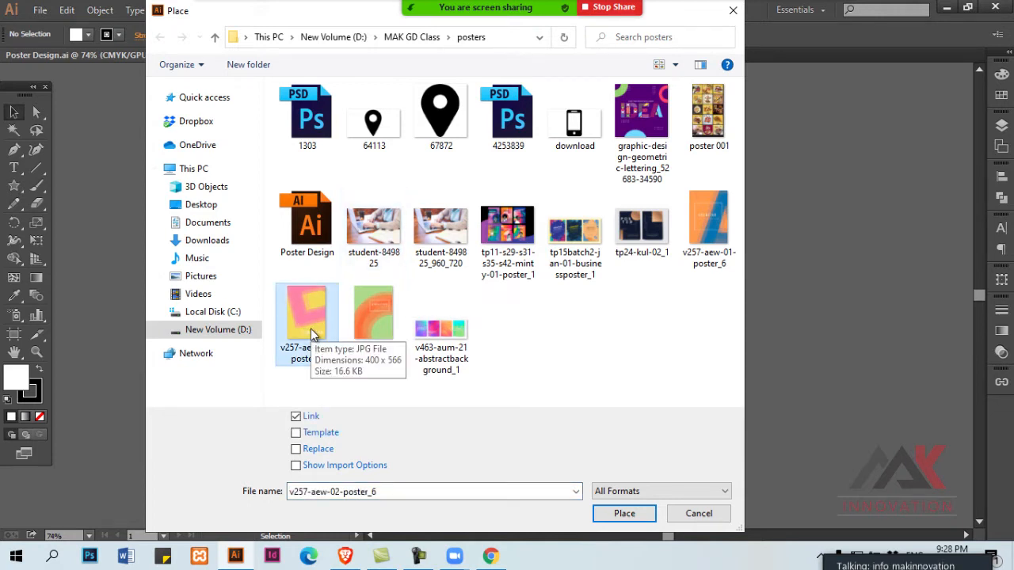
pyautogui.doubleClick(311, 332)
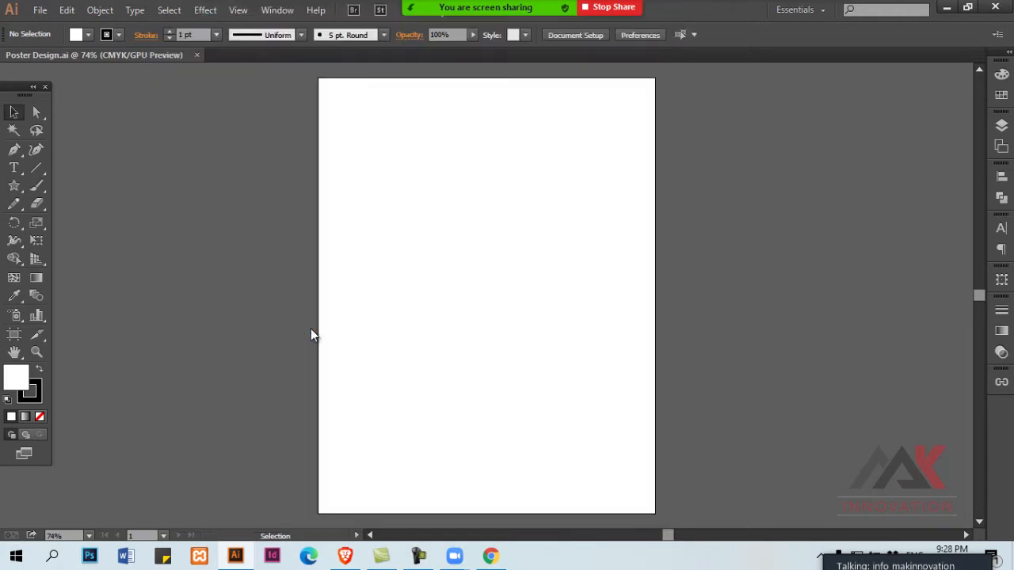
pyautogui.click(426, 218)
pyautogui.hotkey('ctrl', '1')
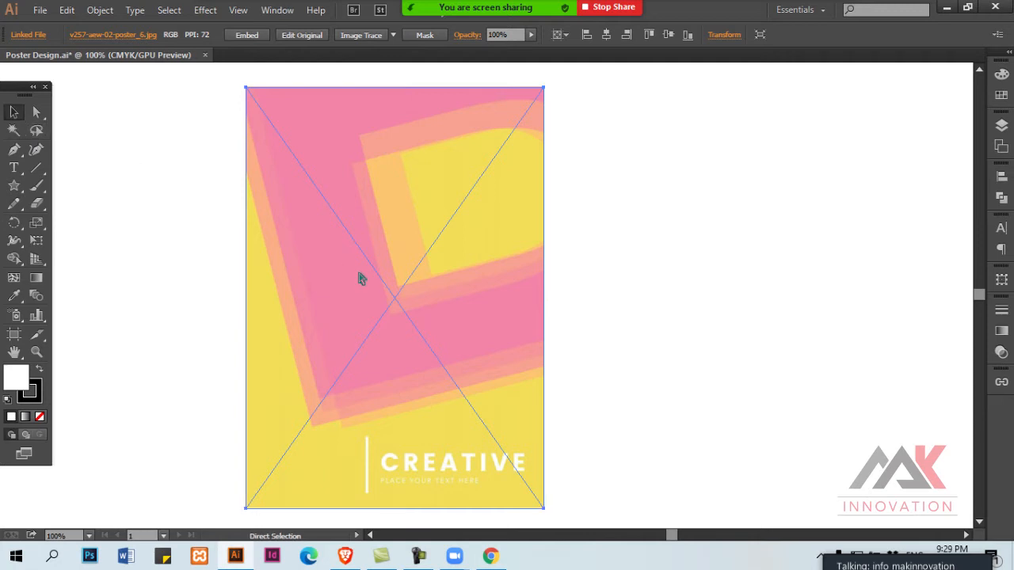
pyautogui.hotkey('ctrl', '2')
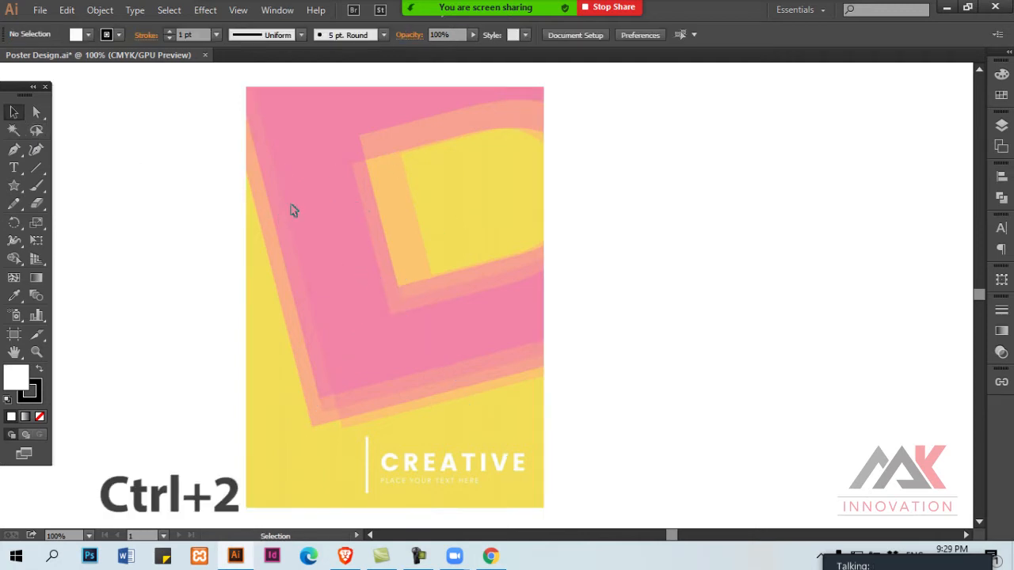
pyautogui.moveTo(192, 215); pyautogui.dragTo(396, 294)
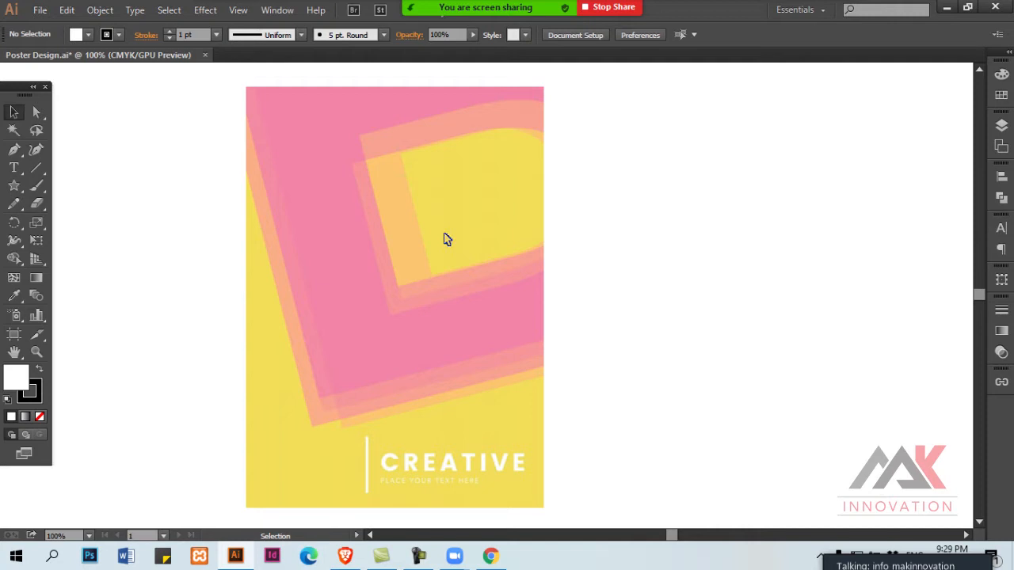
# Add the letter D as point text beside the poster and set its font style to Bold
pyautogui.click(15, 166)
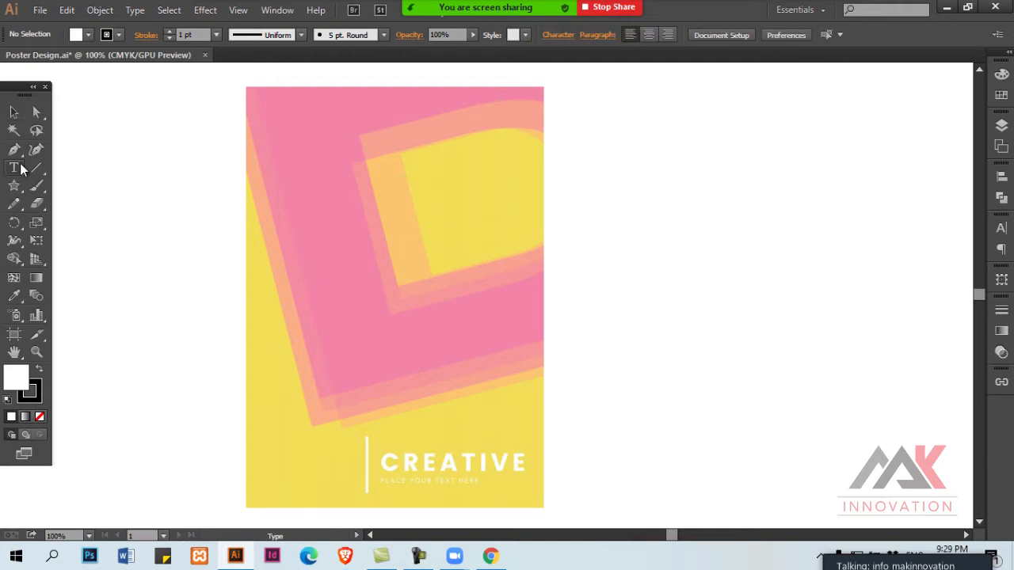
pyautogui.keyDown('ctrl'); pyautogui.click(693, 264); pyautogui.keyUp('ctrl')
pyautogui.press('v')
pyautogui.moveTo(622, 163); pyautogui.dragTo(700, 218)
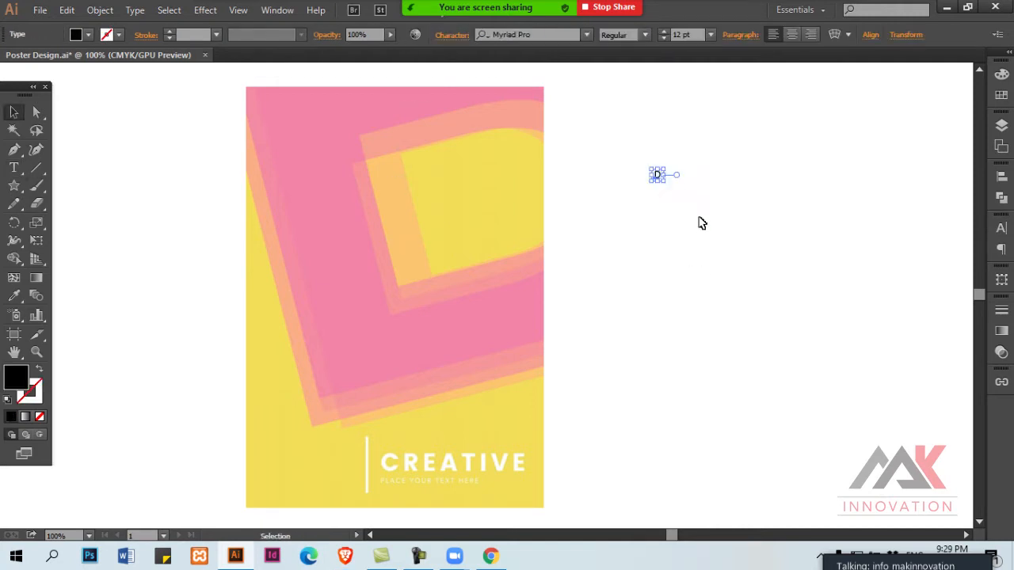
pyautogui.moveTo(716, 143); pyautogui.dragTo(643, 172)
pyautogui.click(645, 35)
pyautogui.click(647, 184)
pyautogui.click(652, 208)
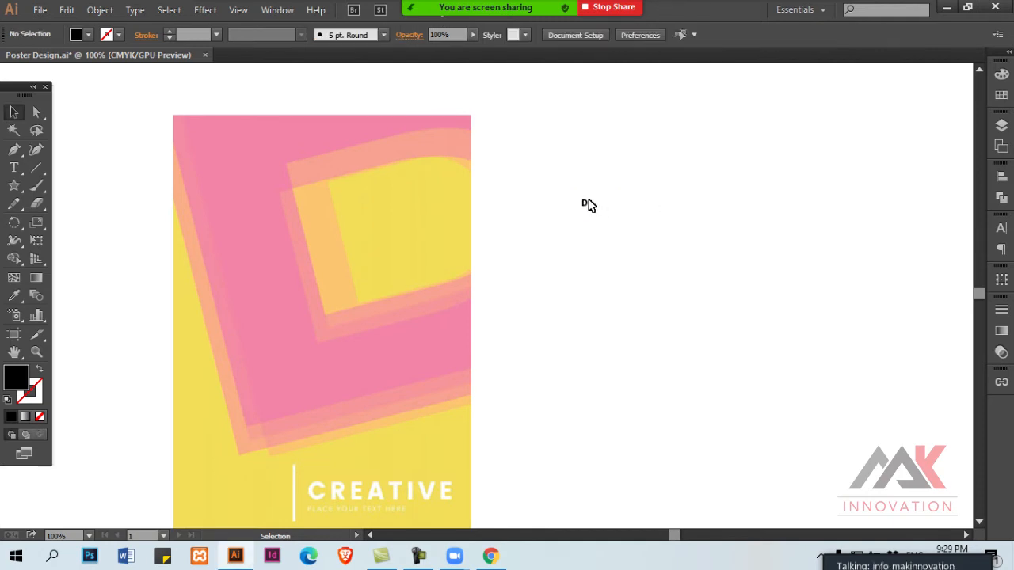
# Change the D's font to Montserrat Bold and enlarge the letter to about 163.5 pt
pyautogui.click(583, 204)
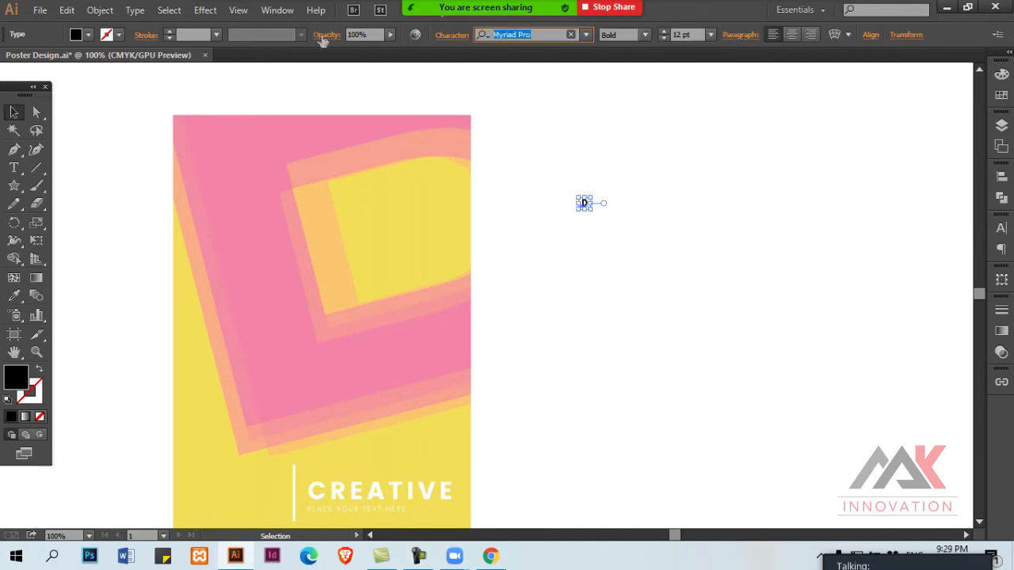
pyautogui.write('m')
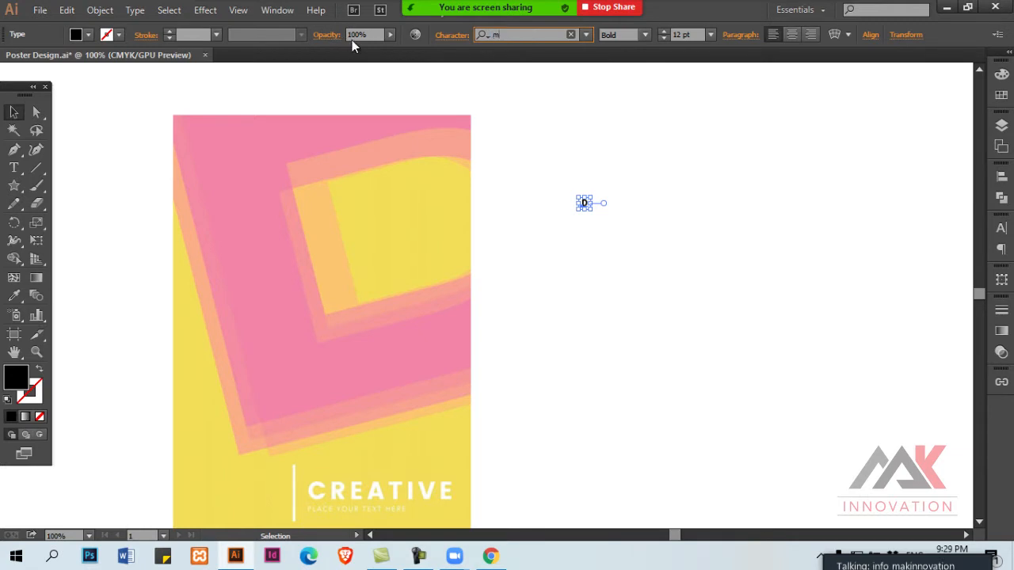
pyautogui.write('ion')
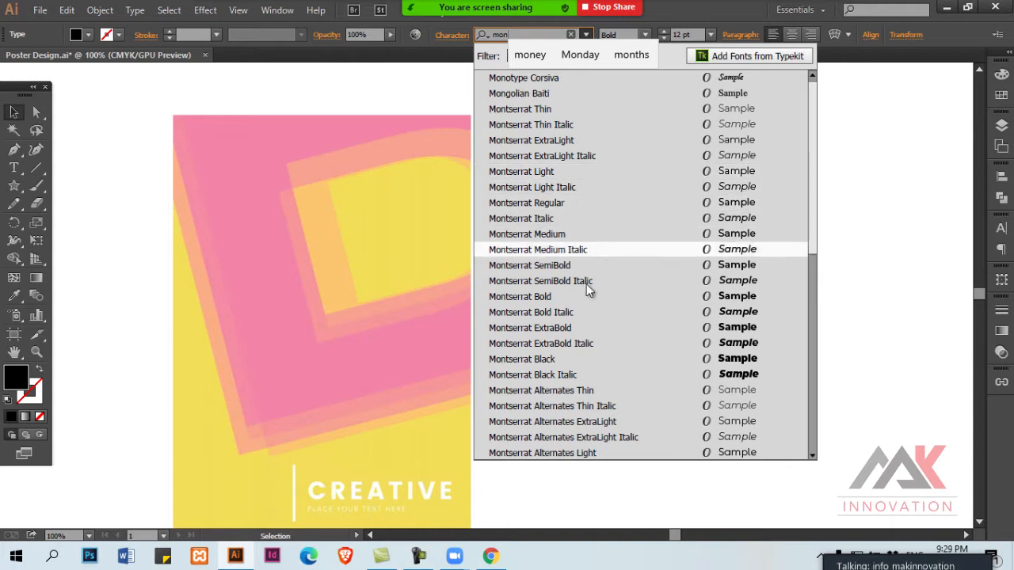
pyautogui.click(595, 295)
pyautogui.click(586, 199)
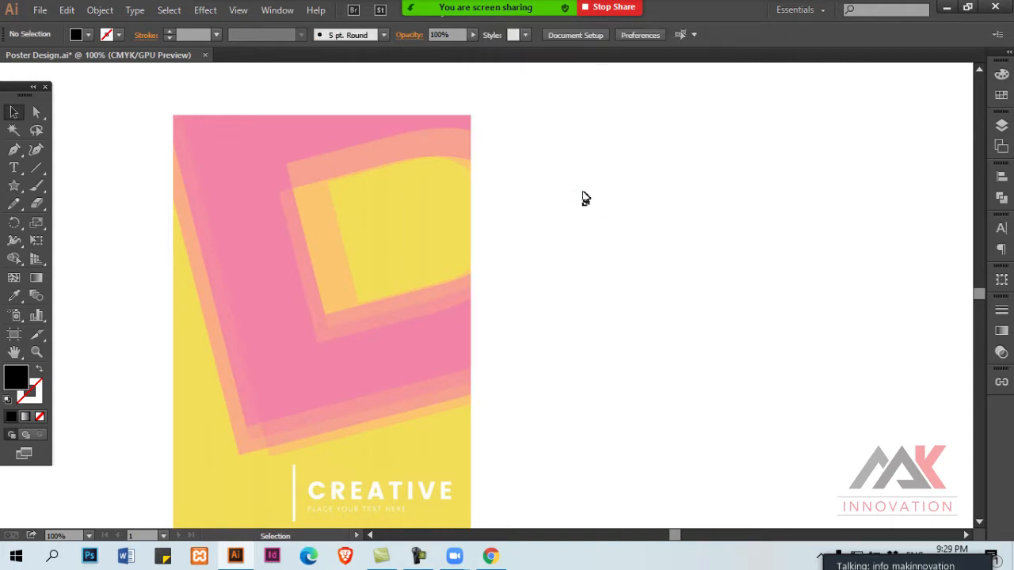
pyautogui.click(586, 205)
pyautogui.moveTo(593, 212); pyautogui.dragTo(636, 272)
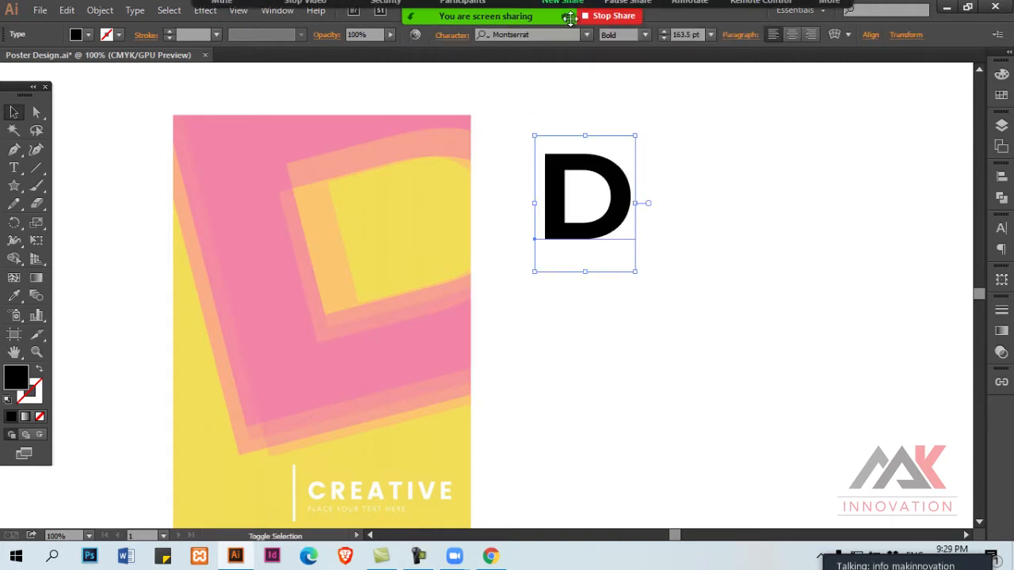
# Try the Black font style on the D, but settle on ExtraBold
pyautogui.click(647, 35)
pyautogui.click(637, 314)
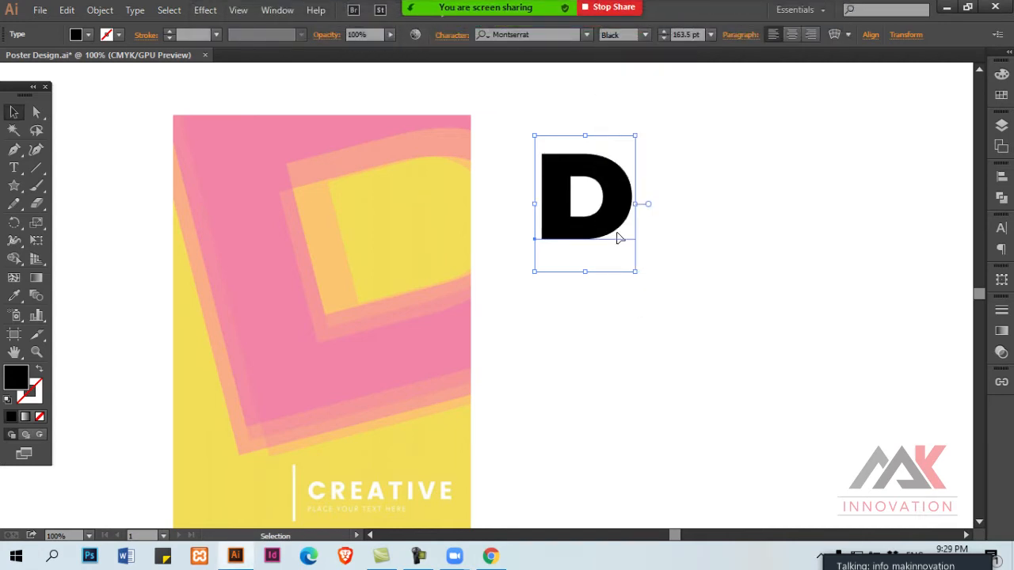
pyautogui.click(645, 34)
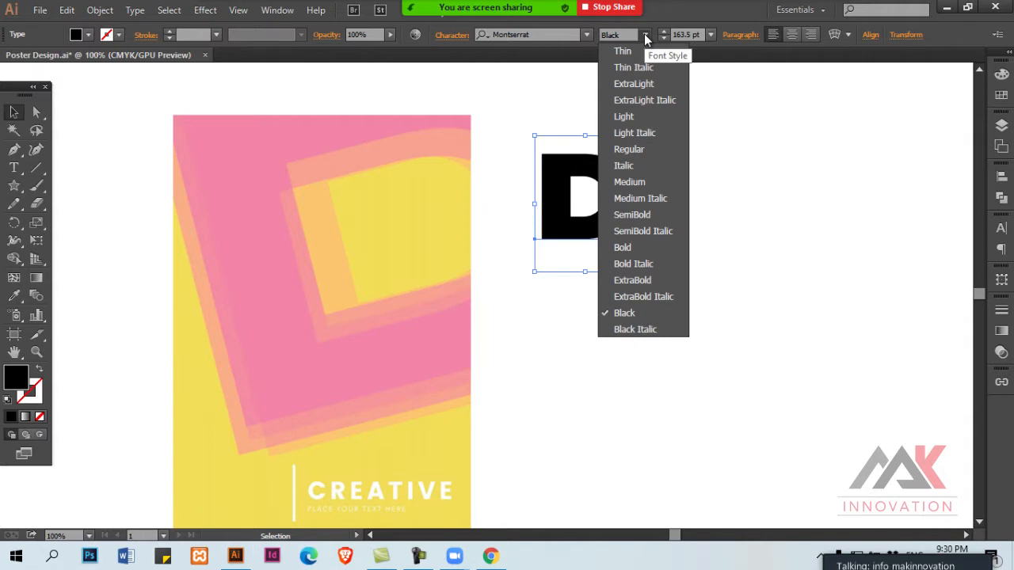
pyautogui.click(642, 279)
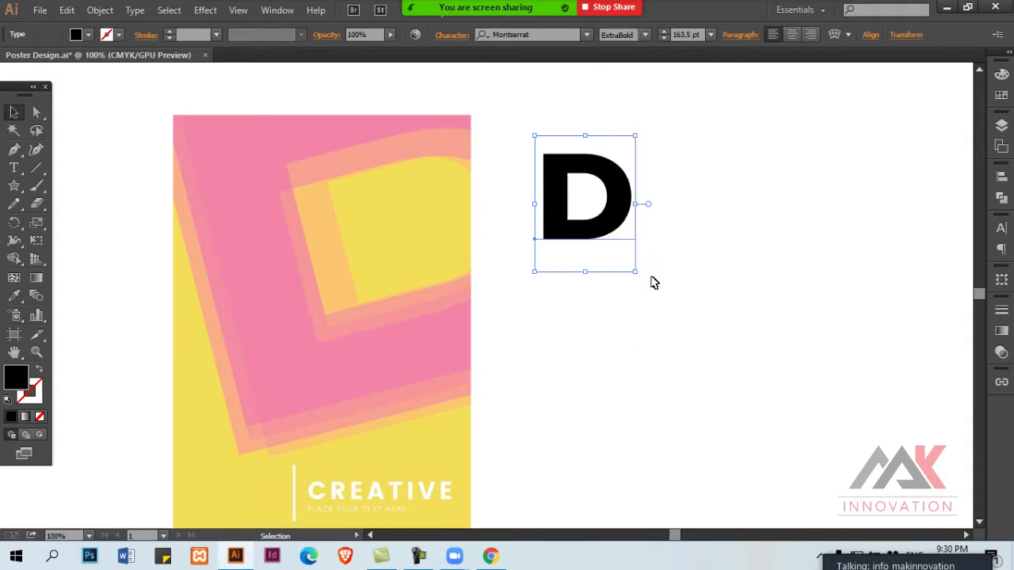
pyautogui.click(652, 280)
# Enlarge the D to about 578.5 pt and move it over the large letter on the poster
pyautogui.moveTo(558, 198); pyautogui.dragTo(679, 220)
pyautogui.click(396, 292)
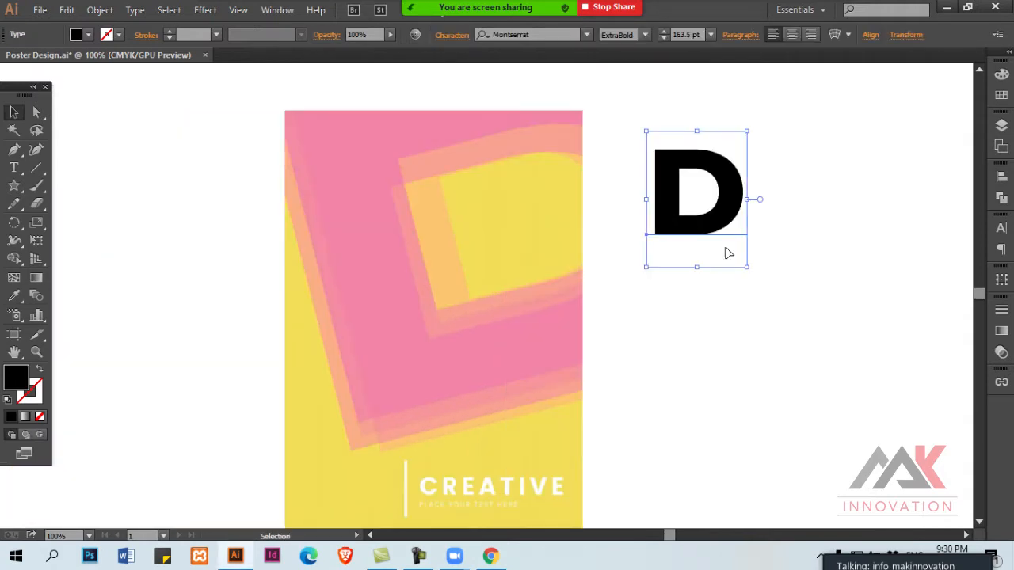
pyautogui.moveTo(748, 269); pyautogui.dragTo(911, 442)
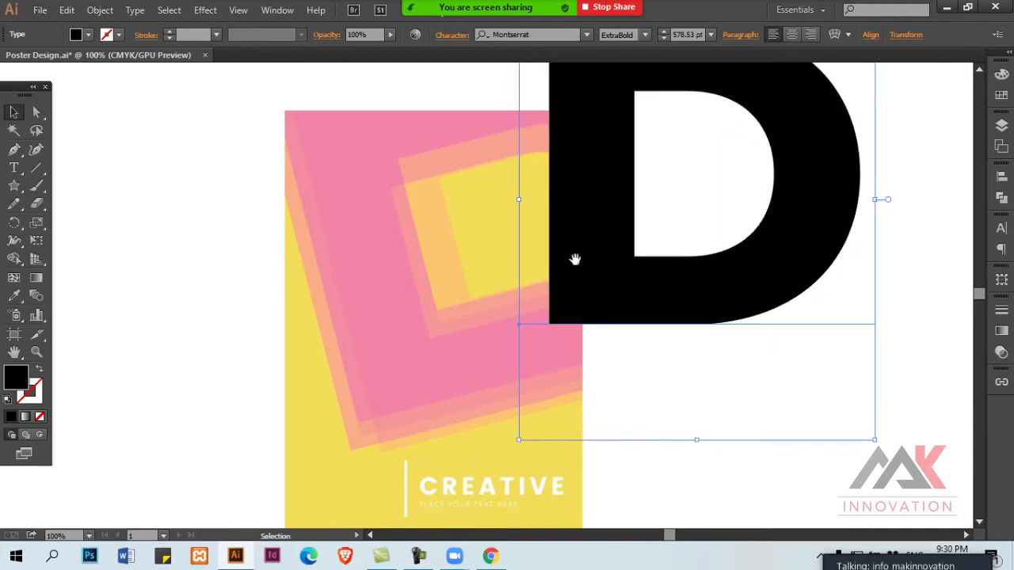
pyautogui.hotkey('ctrl', '-')
pyautogui.moveTo(584, 268); pyautogui.dragTo(509, 206)
pyautogui.moveTo(555, 231); pyautogui.dragTo(432, 300)
pyautogui.moveTo(432, 299); pyautogui.dragTo(568, 349)
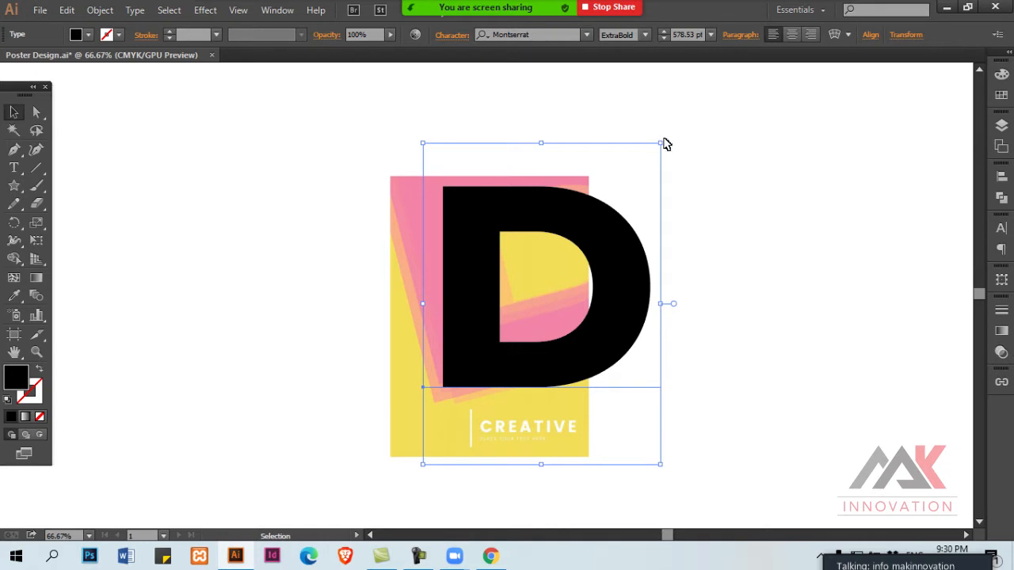
# Rotate the D counterclockwise to follow the poster letter's slant and move it over that letter's upper-left area
pyautogui.moveTo(668, 140); pyautogui.dragTo(626, 122)
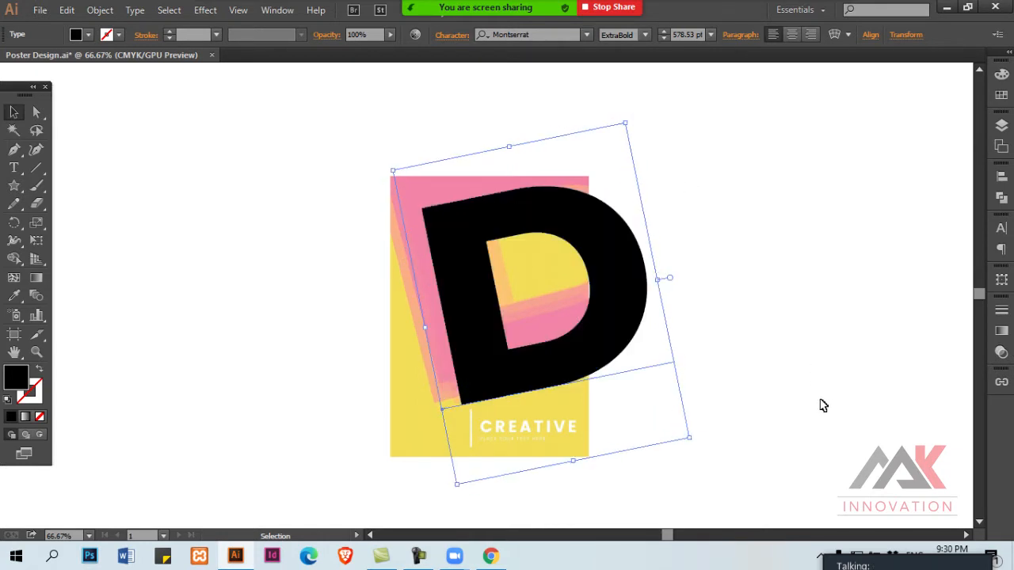
pyautogui.moveTo(590, 365); pyautogui.dragTo(565, 334)
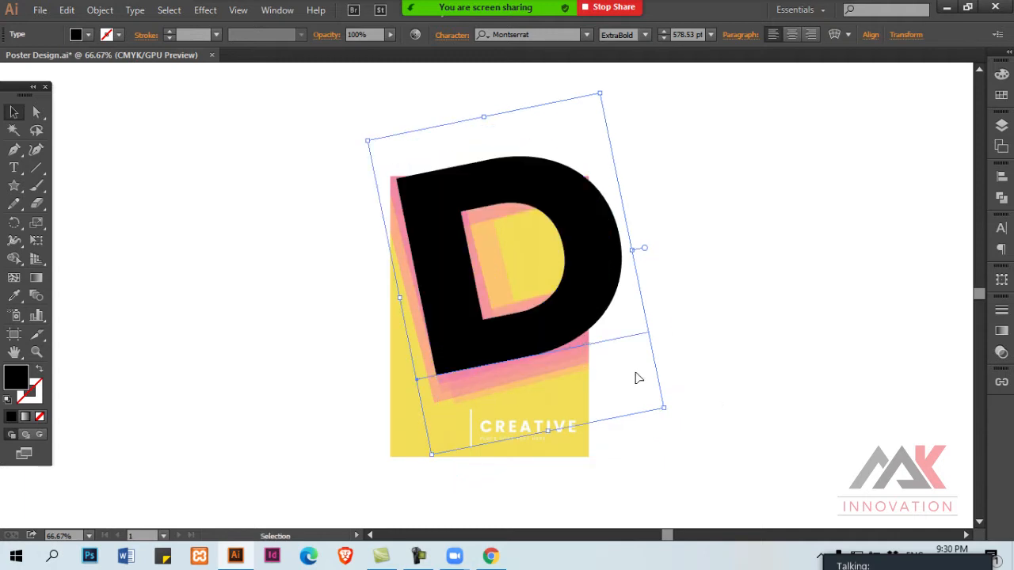
pyautogui.hotkey('ctrl', 'space')
pyautogui.click(520, 327)
# Move the D aside to examine the poster's letter underneath, and put it back over the poster
pyautogui.press('space')
pyautogui.moveTo(437, 279); pyautogui.dragTo(516, 381)
pyautogui.moveTo(449, 342); pyautogui.dragTo(820, 240)
pyautogui.scroll(-3, 521, 222)
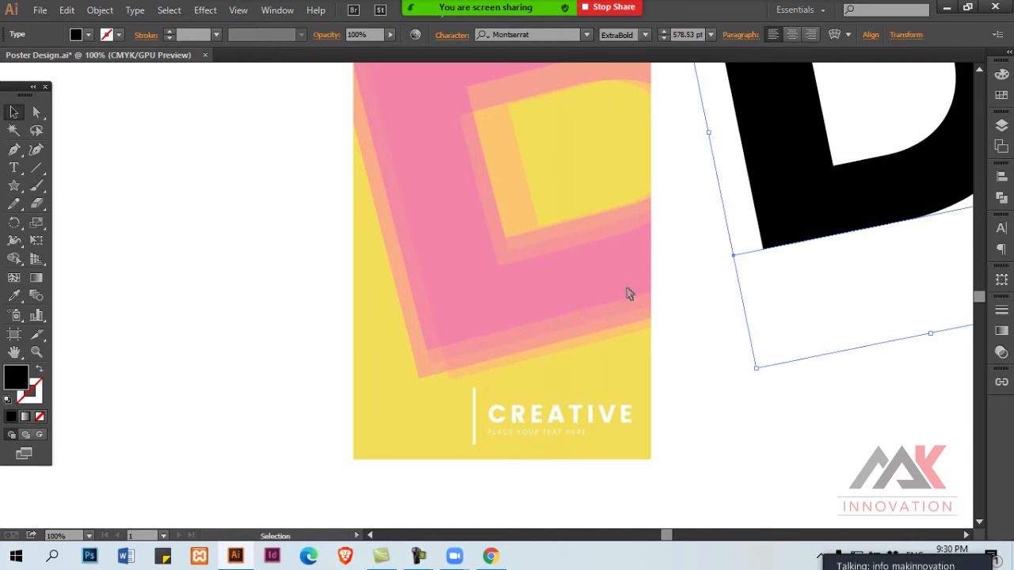
pyautogui.press('space')
pyautogui.moveTo(780, 183); pyautogui.dragTo(512, 183)
pyautogui.press('space')
pyautogui.moveTo(511, 184); pyautogui.dragTo(476, 277)
pyautogui.hotkey('ctrl', '-')
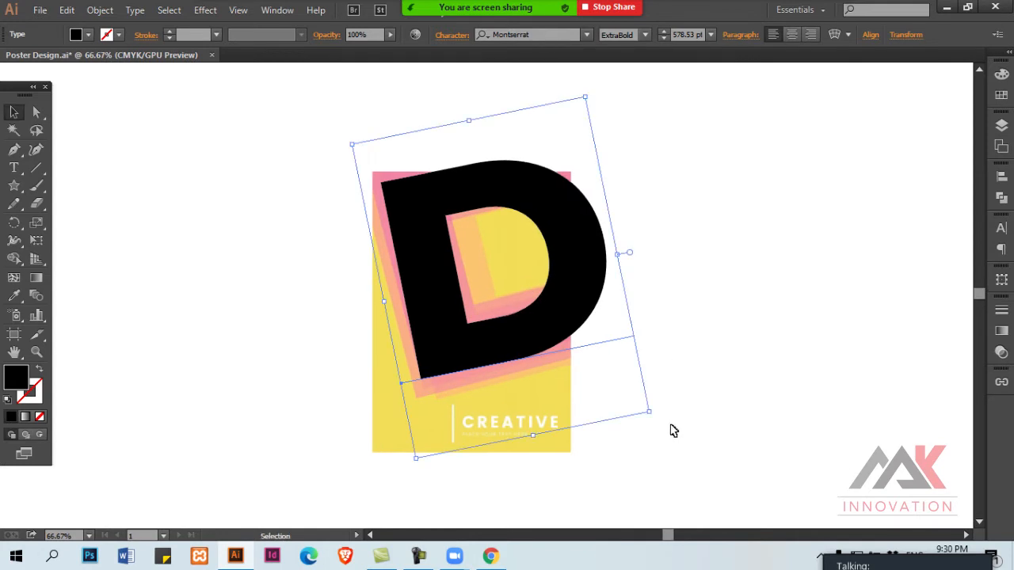
# Fine-tune the D's rotation until its edges run parallel to the poster's pink letter
pyautogui.moveTo(654, 419)
pyautogui.mouseDown()
pyautogui.moveTo(670, 410)
pyautogui.moveTo(670, 418)
pyautogui.mouseUp()
pyautogui.hotkey('ctrl', 'space')
pyautogui.click(537, 315)
pyautogui.press('space')
pyautogui.moveTo(599, 327); pyautogui.dragTo(595, 306)
pyautogui.press('space')
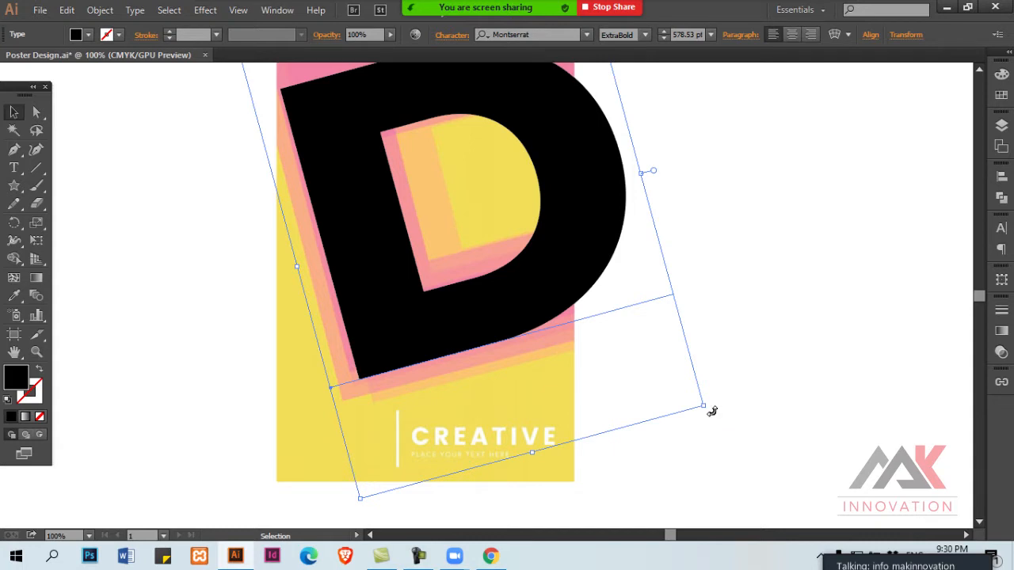
pyautogui.moveTo(712, 411); pyautogui.dragTo(714, 418)
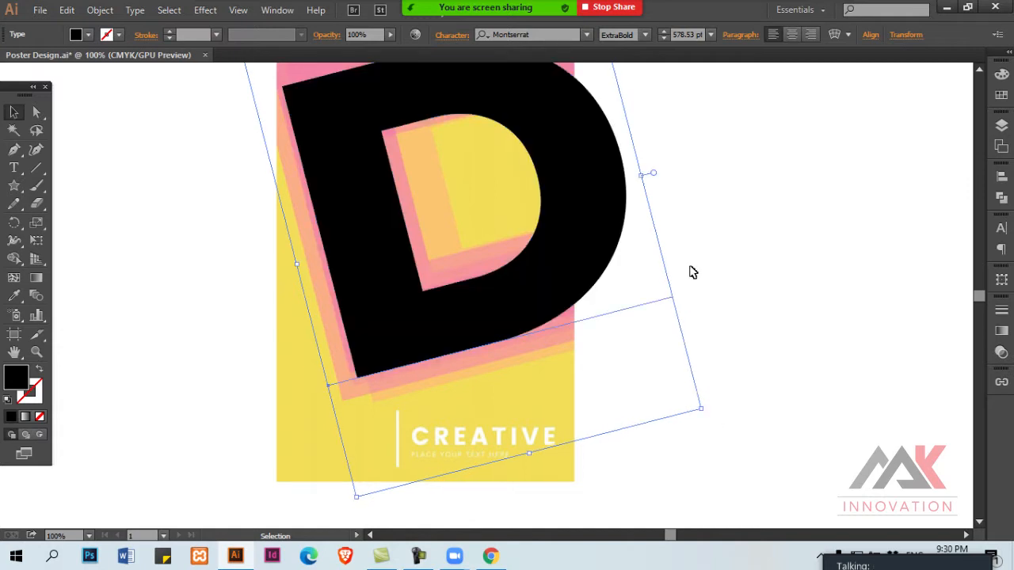
pyautogui.scroll(5, 662, 237)
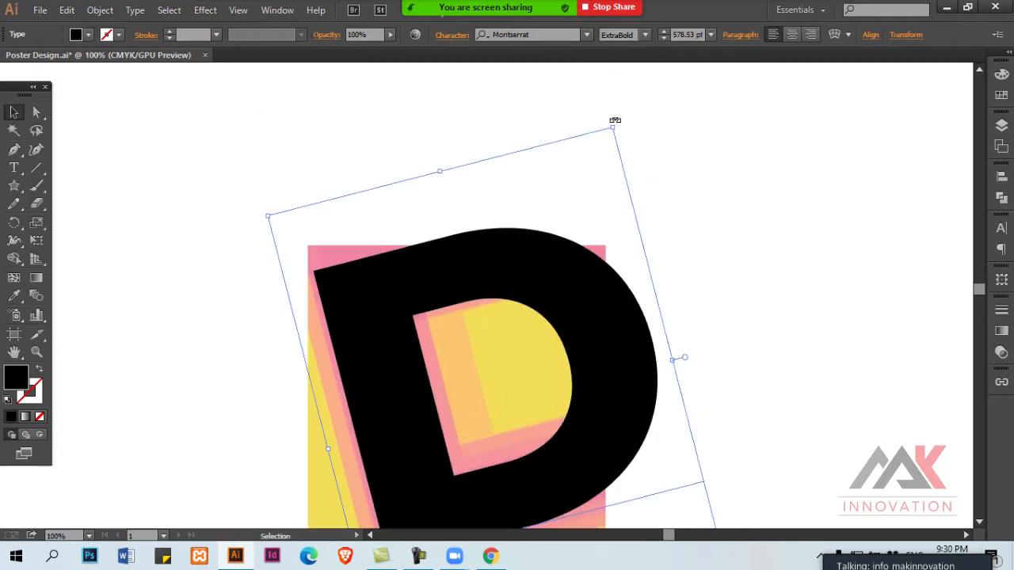
pyautogui.moveTo(618, 122); pyautogui.dragTo(620, 120)
pyautogui.scroll(-3, 650, 177)
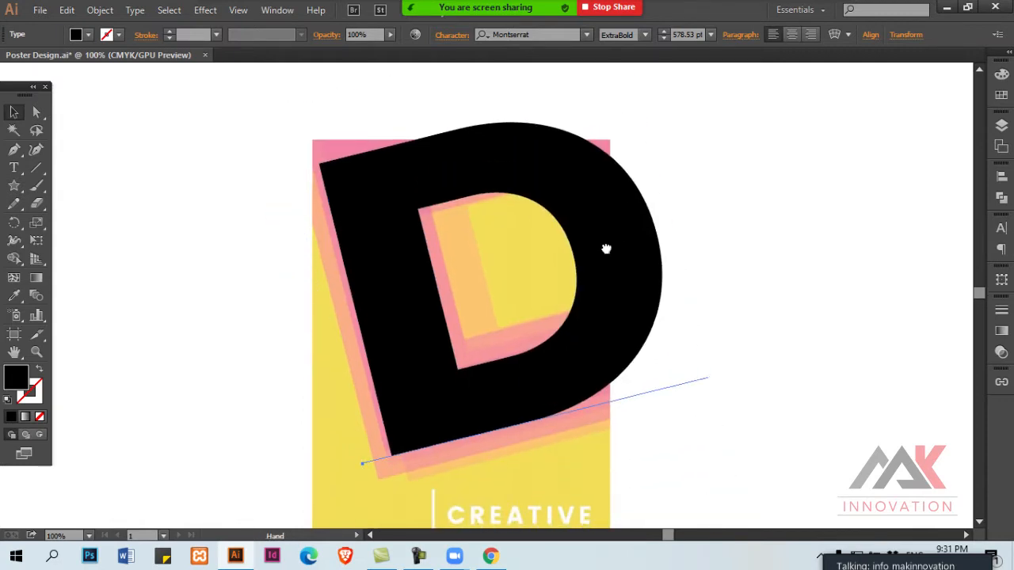
pyautogui.moveTo(623, 226); pyautogui.dragTo(549, 158)
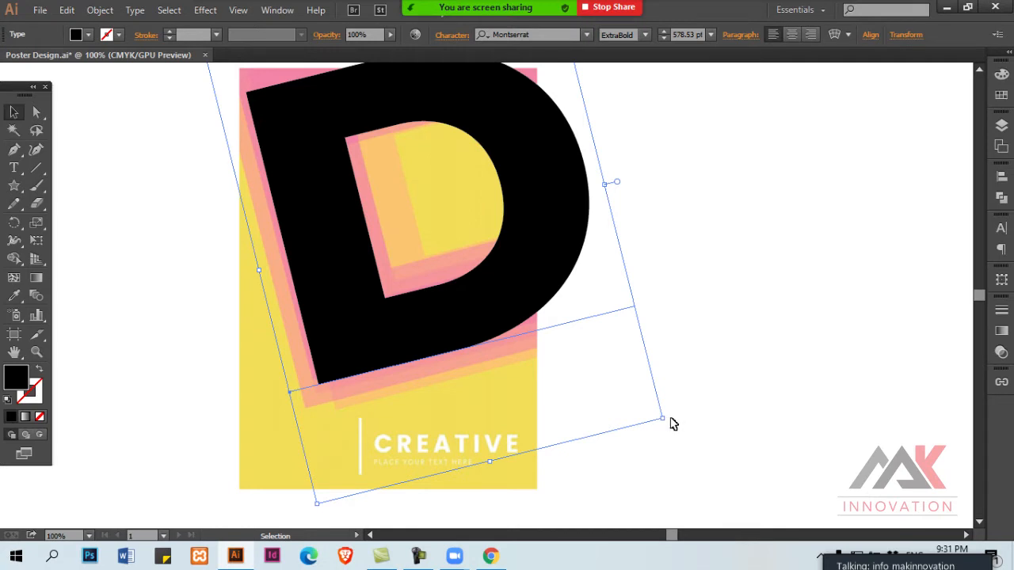
pyautogui.moveTo(669, 419); pyautogui.dragTo(673, 420)
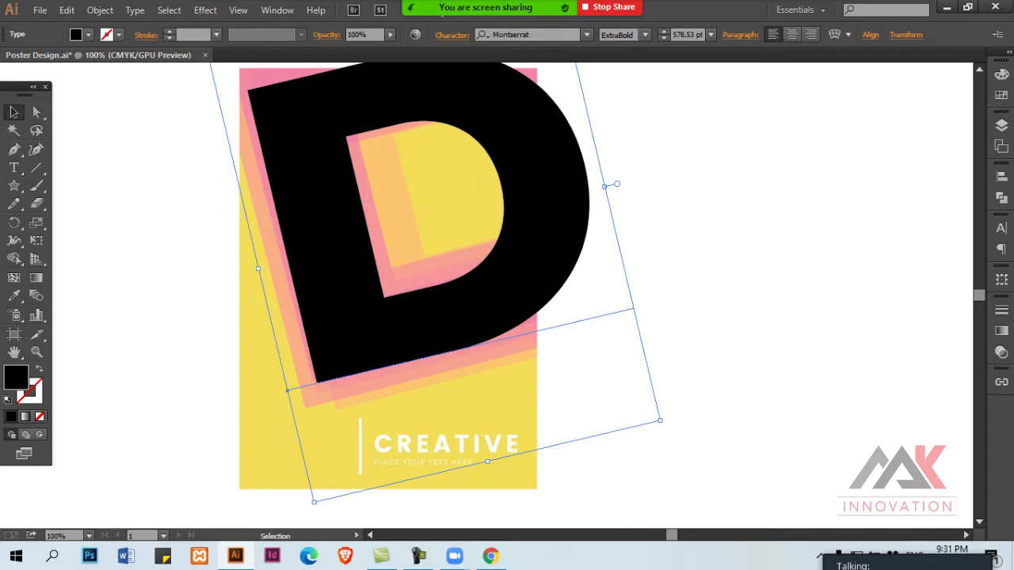
# Reduce the D's opacity to 49% and shift it to line up with the poster's left edge
pyautogui.click(1001, 351)
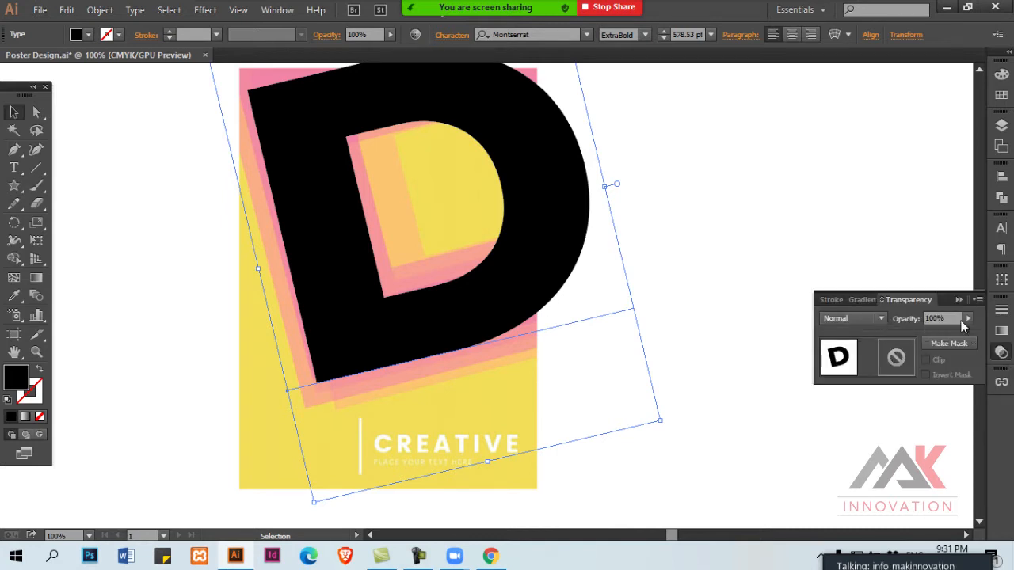
pyautogui.click(967, 319)
pyautogui.moveTo(953, 331); pyautogui.dragTo(937, 332)
pyautogui.moveTo(364, 281); pyautogui.dragTo(544, 476)
pyautogui.scroll(1, 447, 342)
pyautogui.scroll(-2, 444, 333)
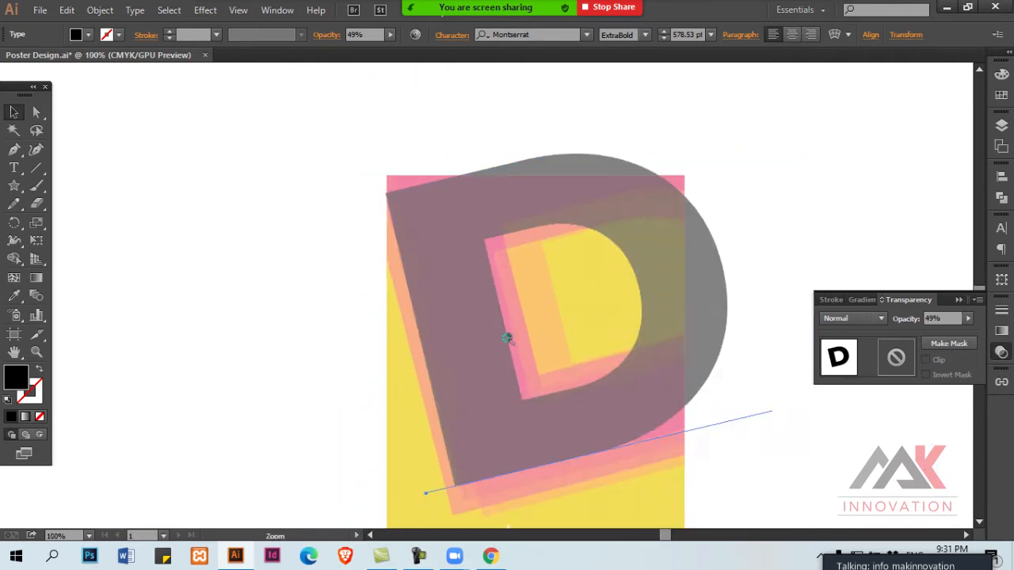
# Enlarge the D to about 612.6 pt and reposition it over the poster's pink letter
pyautogui.moveTo(486, 335); pyautogui.dragTo(508, 397)
pyautogui.click(508, 398)
pyautogui.moveTo(522, 172); pyautogui.dragTo(539, 148)
pyautogui.click(625, 216)
pyautogui.moveTo(536, 317); pyautogui.dragTo(524, 289)
pyautogui.click(317, 407)
pyautogui.press('space')
pyautogui.moveTo(762, 295); pyautogui.dragTo(726, 232)
# Restore the D's opacity to 100% and move the letter beside the poster
pyautogui.click(848, 317)
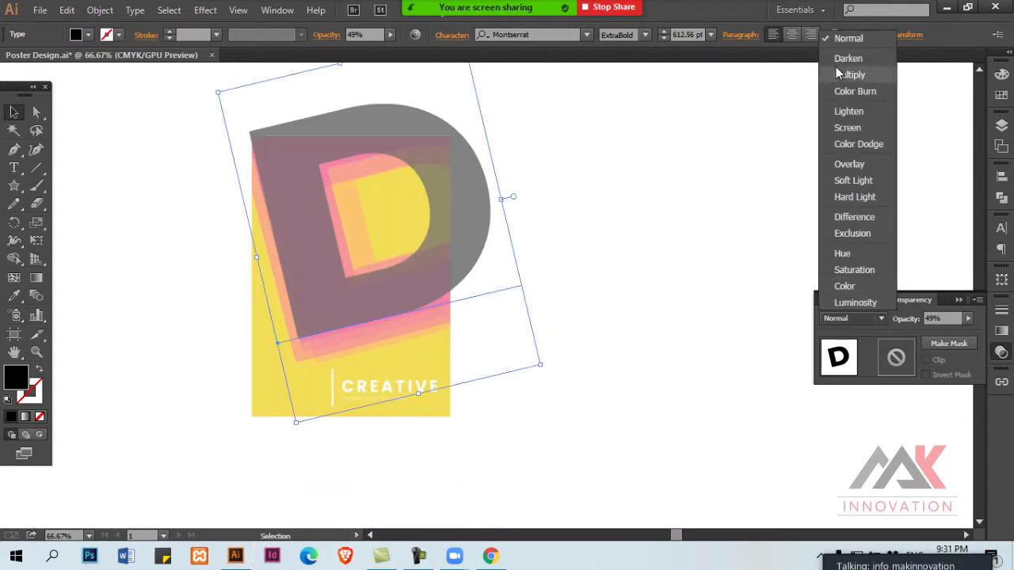
pyautogui.click(969, 318)
pyautogui.click(969, 318)
pyautogui.moveTo(939, 332); pyautogui.dragTo(978, 333)
pyautogui.press('space')
pyautogui.moveTo(469, 258); pyautogui.dragTo(743, 297)
# Fill the D with the pink sampled from the poster's letter using the Eyedropper
pyautogui.press('i')
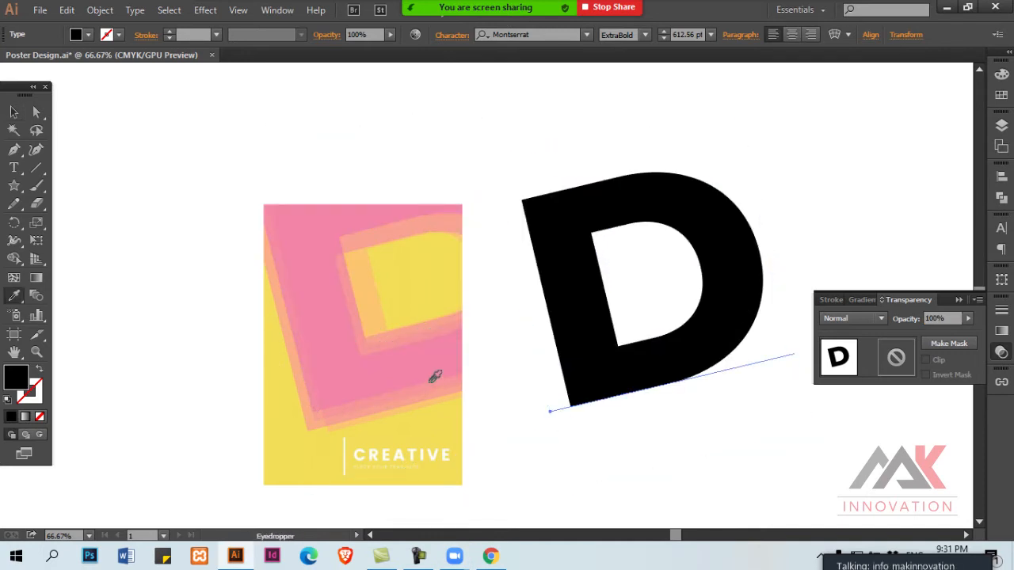
pyautogui.click(338, 372)
pyautogui.press('space')
pyautogui.moveTo(575, 380); pyautogui.dragTo(606, 402)
pyautogui.press('v')
pyautogui.hotkey('ctrl', 'space')
pyautogui.click(402, 317)
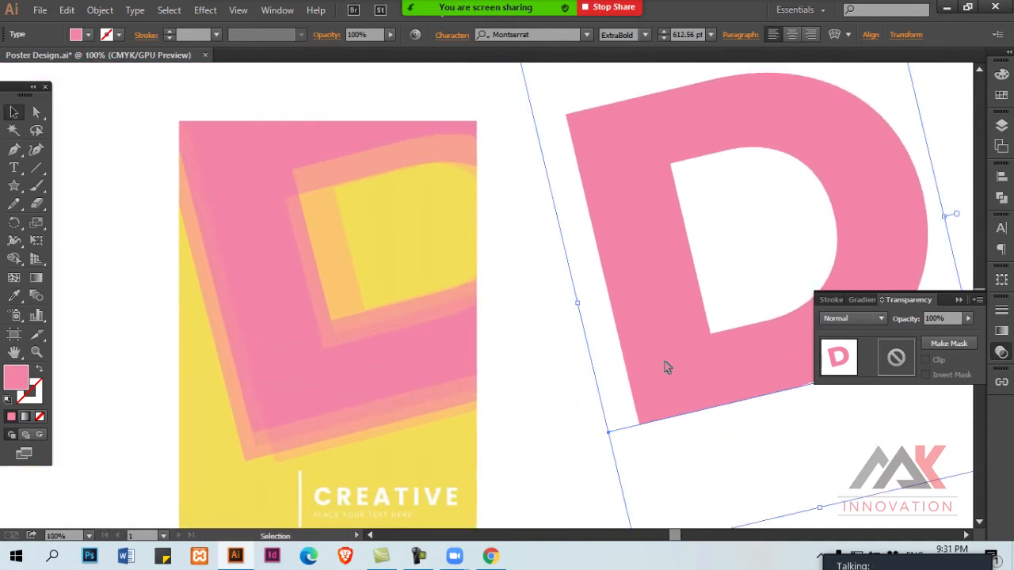
# Move the D back over the poster's pink letter and duplicate it with a slight offset up and to the right
pyautogui.moveTo(652, 366); pyautogui.dragTo(308, 374)
pyautogui.moveTo(374, 372); pyautogui.dragTo(387, 362)
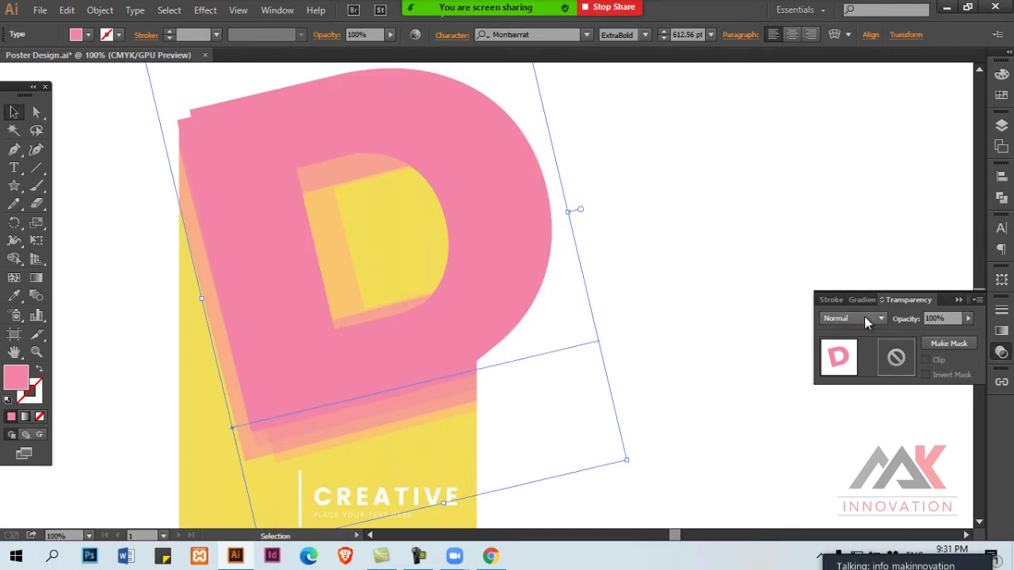
pyautogui.keyDown('shift'); pyautogui.click(191, 127); pyautogui.keyUp('shift')
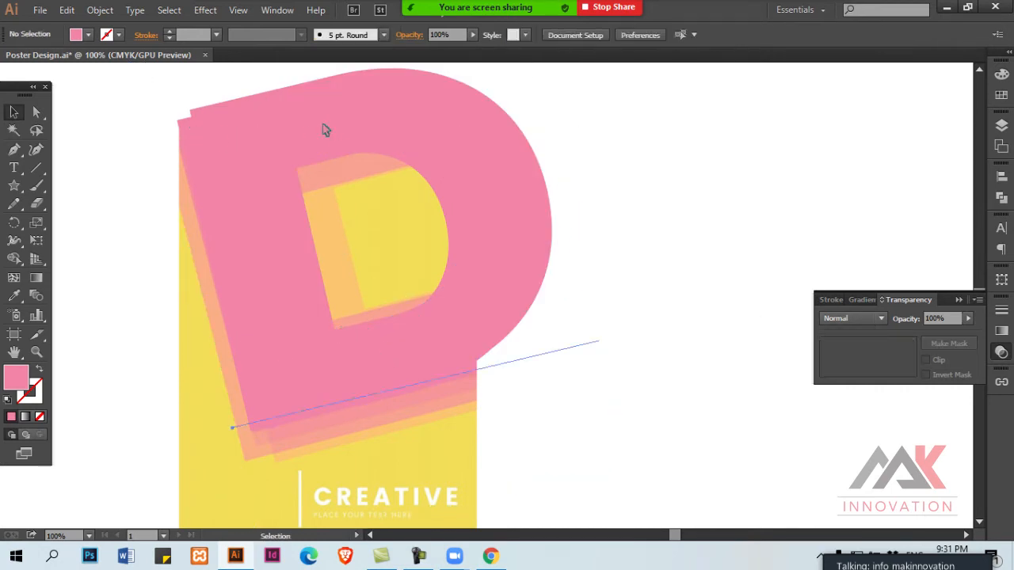
pyautogui.click(182, 135)
# Copy both overlapping D text objects to the empty canvas well to the right of the poster
pyautogui.keyDown('ctrl'); pyautogui.keyDown('alt'); pyautogui.click(455, 238); pyautogui.keyUp('alt'); pyautogui.keyUp('ctrl')
pyautogui.keyDown('ctrl'); pyautogui.keyDown('alt'); pyautogui.click(455, 238); pyautogui.keyUp('alt'); pyautogui.keyUp('ctrl')
pyautogui.moveTo(518, 308); pyautogui.dragTo(476, 208)
pyautogui.moveTo(604, 193); pyautogui.dragTo(287, 370)
pyautogui.moveTo(387, 326); pyautogui.dragTo(752, 318)
# Convert the two D text objects over the poster to outlines
pyautogui.moveTo(309, 280); pyautogui.dragTo(256, 319)
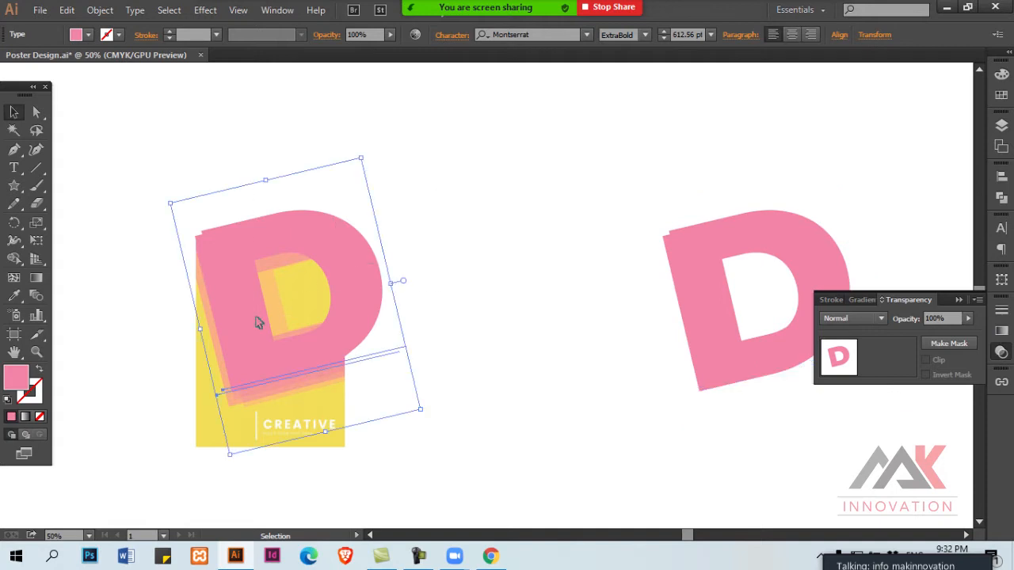
pyautogui.hotkey('ctrl', 'shift', 'o')
pyautogui.hotkey('ctrl', 'shift', 'a')
pyautogui.press('space')
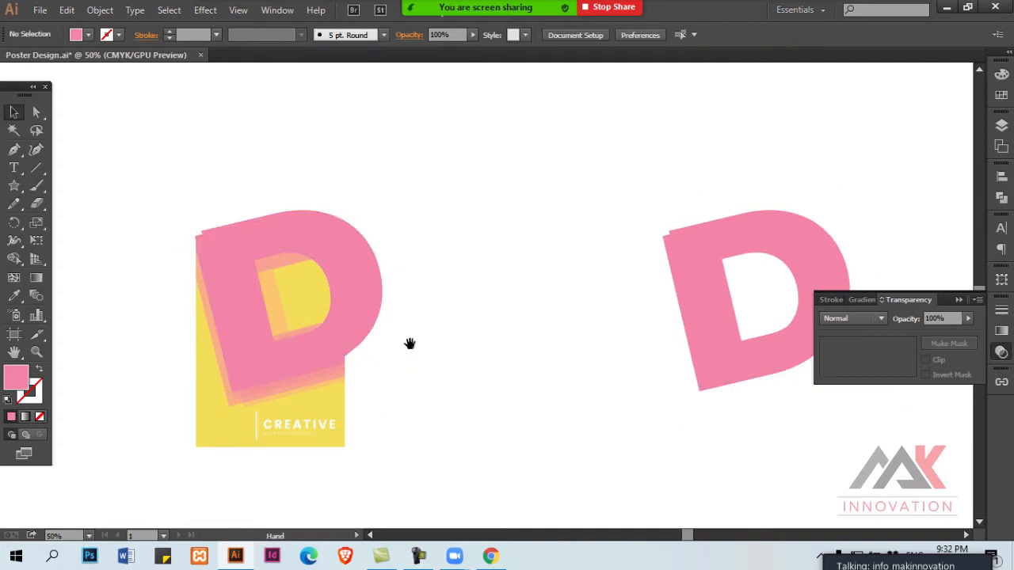
pyautogui.keyDown('ctrl'); pyautogui.click(440, 348); pyautogui.keyUp('ctrl')
pyautogui.keyDown('ctrl'); pyautogui.click(462, 344); pyautogui.keyUp('ctrl')
# Reduce the opacity of the offset D copy over the poster to 31%
pyautogui.moveTo(369, 335); pyautogui.dragTo(465, 349)
pyautogui.click(376, 227)
pyautogui.press('space')
pyautogui.moveTo(659, 199); pyautogui.dragTo(16, 386)
pyautogui.click(585, 259)
pyautogui.press('space')
pyautogui.moveTo(552, 271); pyautogui.dragTo(652, 247)
pyautogui.moveTo(192, 462); pyautogui.dragTo(690, 249)
pyautogui.moveTo(328, 235); pyautogui.dragTo(451, 269)
pyautogui.click(450, 324)
pyautogui.click(968, 317)
pyautogui.moveTo(972, 331); pyautogui.dragTo(927, 333)
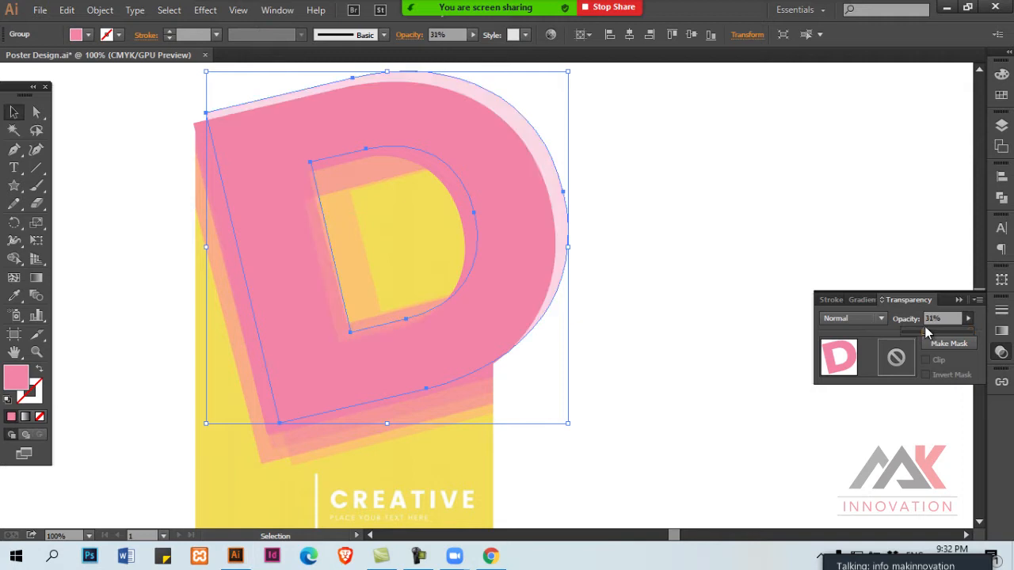
# Duplicate the faded D at small offsets around the solid letter to match the poster's layered edges
pyautogui.hotkey('ctrl', 'space')
pyautogui.click(182, 388)
pyautogui.press('space')
pyautogui.moveTo(549, 308); pyautogui.dragTo(579, 245)
pyautogui.hotkey('ctrl', '-')
pyautogui.hotkey('ctrl', '-')
pyautogui.click(686, 232)
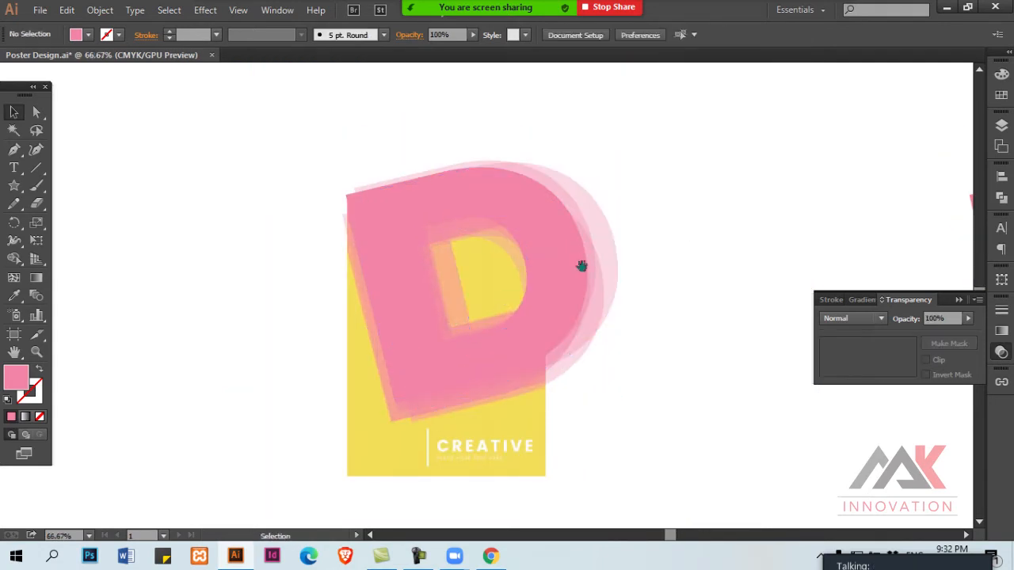
# Move the solid D and all its faded copies together off the poster to the space beside it
pyautogui.moveTo(296, 156); pyautogui.dragTo(821, 482)
pyautogui.moveTo(663, 439); pyautogui.dragTo(510, 458)
pyautogui.moveTo(345, 387); pyautogui.dragTo(653, 353)
pyautogui.moveTo(653, 353); pyautogui.dragTo(638, 310)
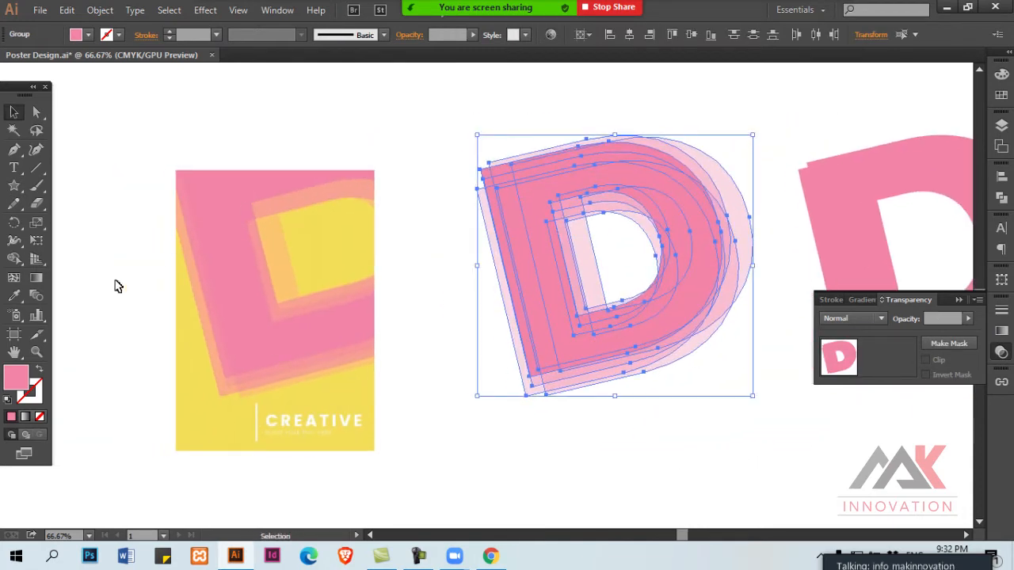
pyautogui.click(471, 236)
# Draw a rectangle matching the reference poster's full outline and move it over the layered D beside it
pyautogui.moveTo(28, 186); pyautogui.dragTo(76, 186)
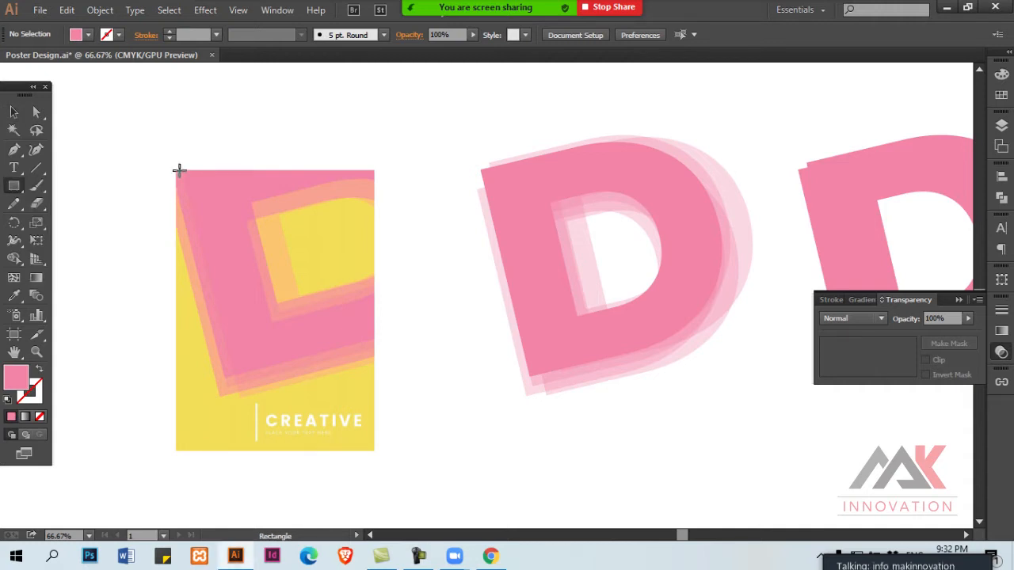
pyautogui.moveTo(175, 171)
pyautogui.mouseDown()
pyautogui.moveTo(281, 296)
pyautogui.moveTo(374, 451)
pyautogui.mouseUp()
pyautogui.press('v')
pyautogui.moveTo(214, 396); pyautogui.dragTo(491, 371)
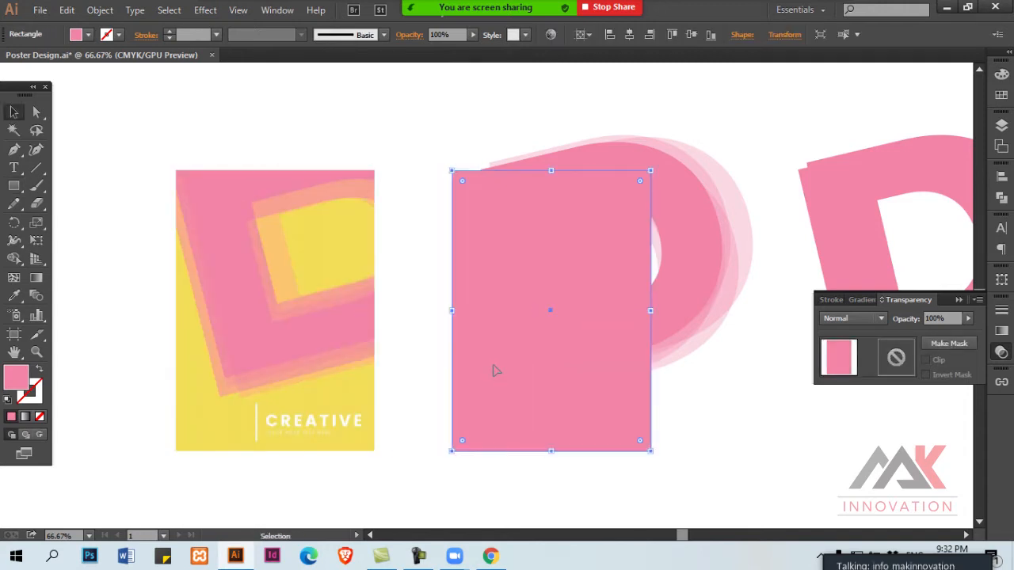
# Fill the rectangle with the yellow sampled from the poster's background using the Eyedropper
pyautogui.press('i')
pyautogui.click(184, 409)
pyautogui.press('v')
pyautogui.hotkey('ctrl', 'shift', 'a')
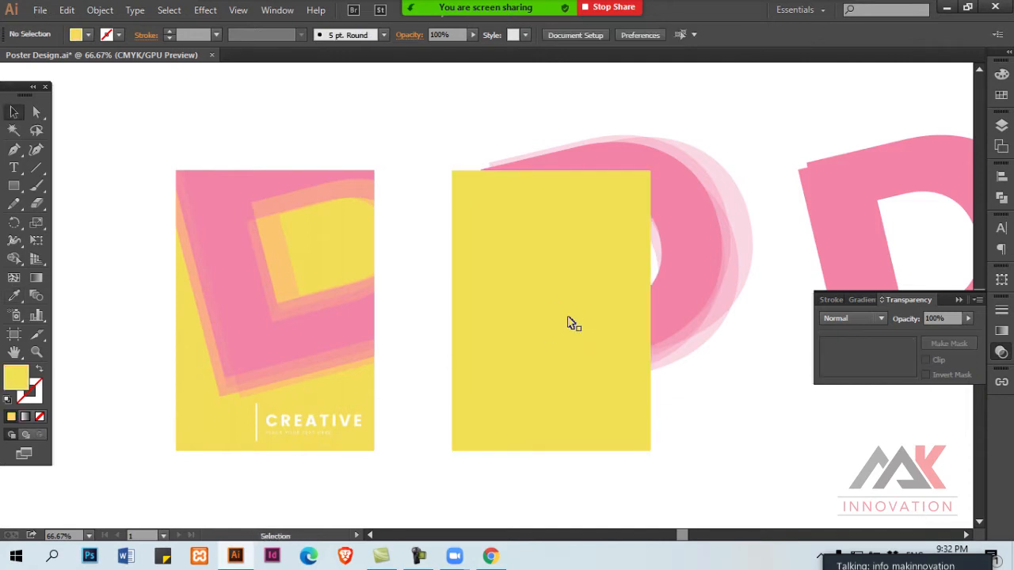
# Send the yellow rectangle to the back and position it beneath the layered D shapes
pyautogui.hscroll(5, 358, 323)
pyautogui.moveTo(377, 317); pyautogui.dragTo(547, 275)
pyautogui.hotkey('ctrl', 'shift', '[')
pyautogui.hotkey('ctrl', 'shift', 'a')
pyautogui.moveTo(611, 401); pyautogui.dragTo(666, 385)
pyautogui.hotkey('ctrl', 'shift', 'a')
pyautogui.click(499, 172)
pyautogui.click(418, 137)
# Group the D layers without the yellow rectangle and move the group up so it overlaps the rectangle's upper edge
pyautogui.moveTo(740, 96); pyautogui.dragTo(603, 251)
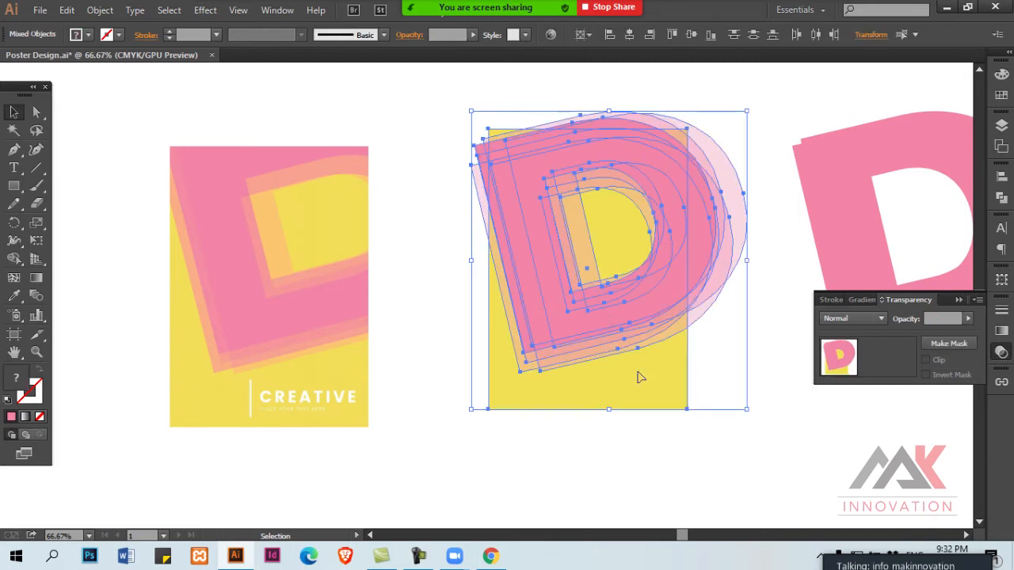
pyautogui.keyDown('shift'); pyautogui.click(667, 400); pyautogui.keyUp('shift')
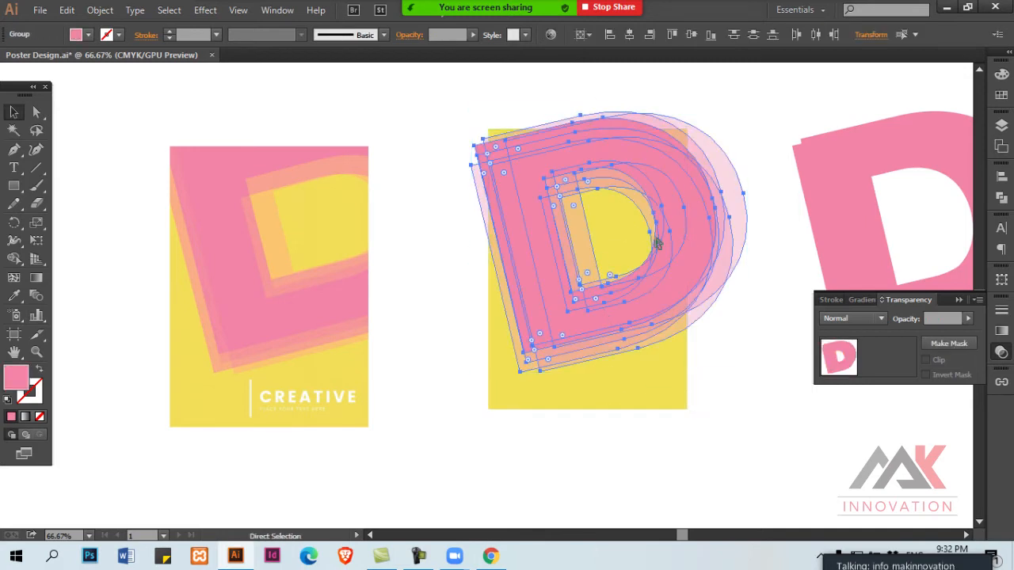
pyautogui.click(699, 405)
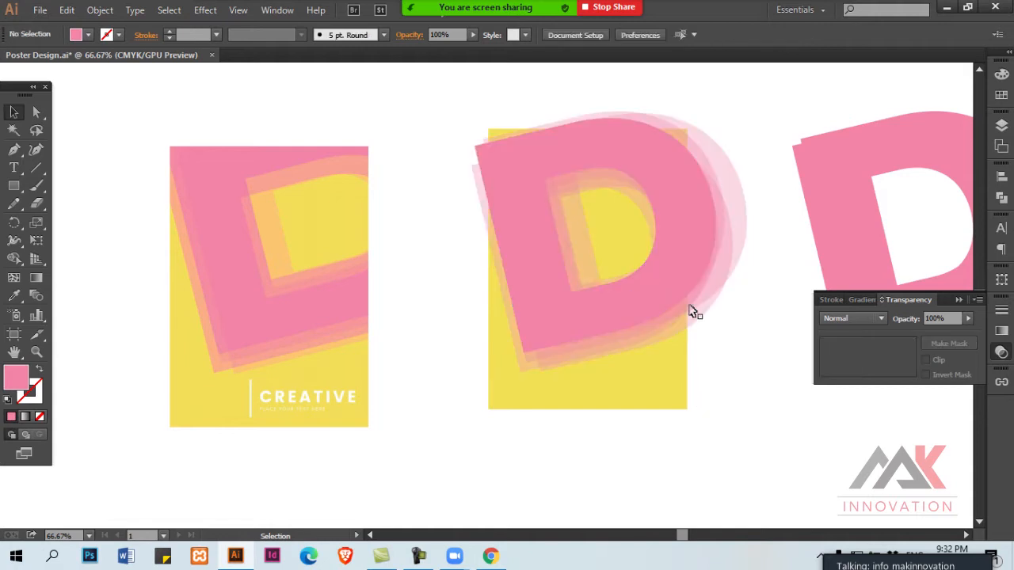
pyautogui.moveTo(702, 240); pyautogui.dragTo(703, 225)
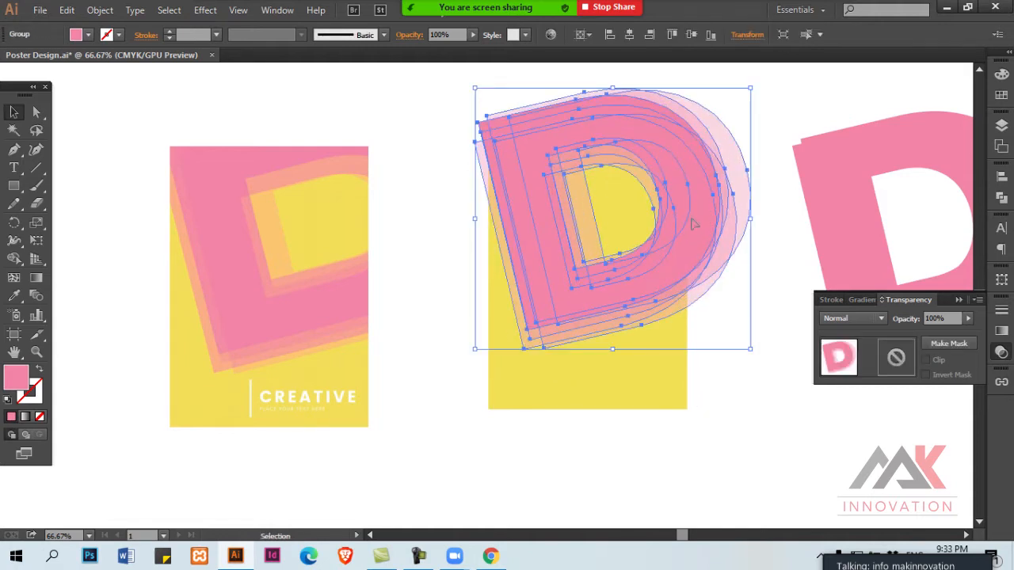
# Unlock the locked reference poster image and clear the selection
pyautogui.click(579, 383)
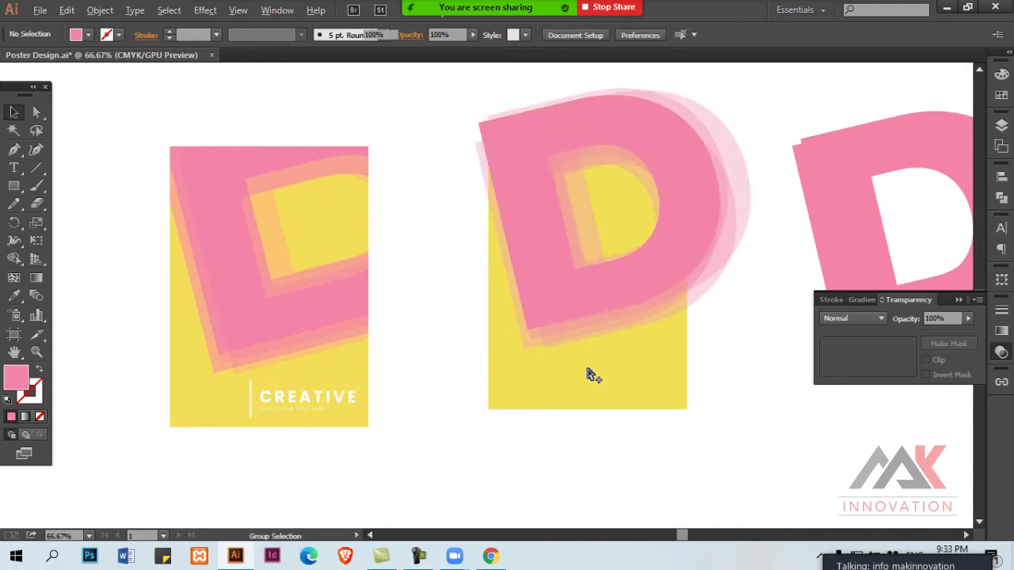
pyautogui.hotkey('ctrl', 'alt', '2')
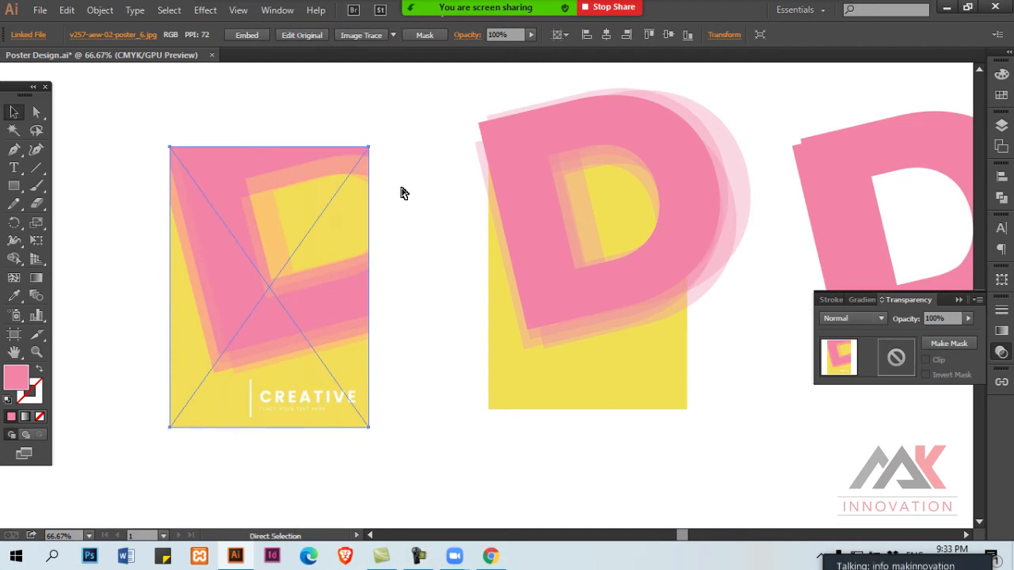
pyautogui.click(404, 198)
# Copy the yellow rectangle in place with the Move command at 0 pt horizontal and vertical offset
pyautogui.click(500, 386)
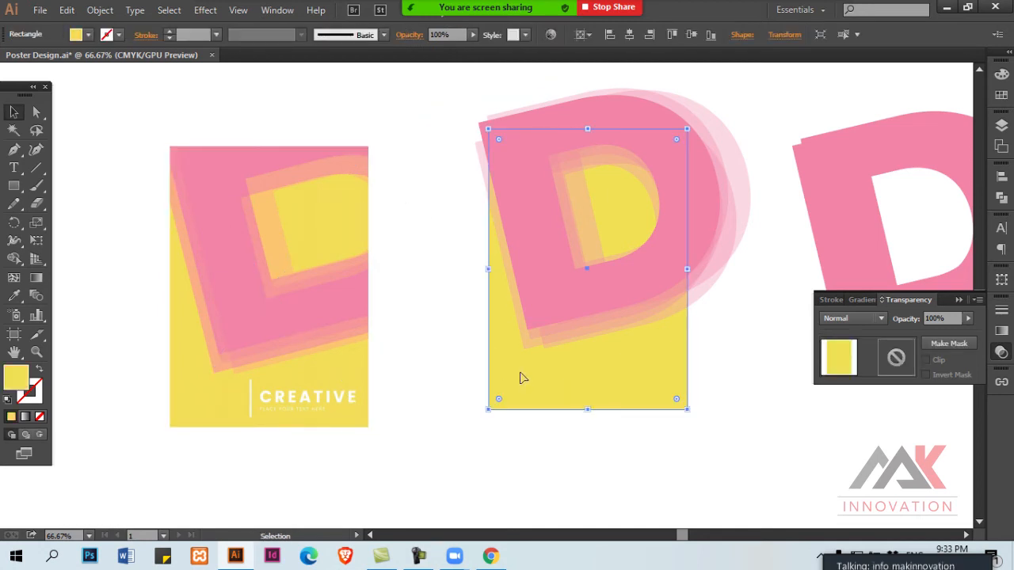
pyautogui.press('Return')
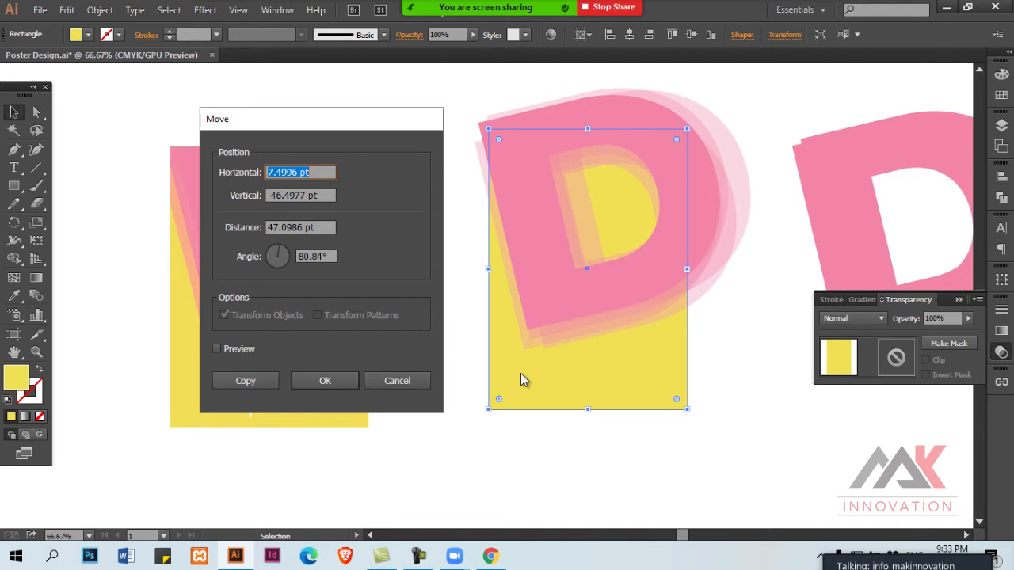
pyautogui.press('Tab')
pyautogui.press('Tab')
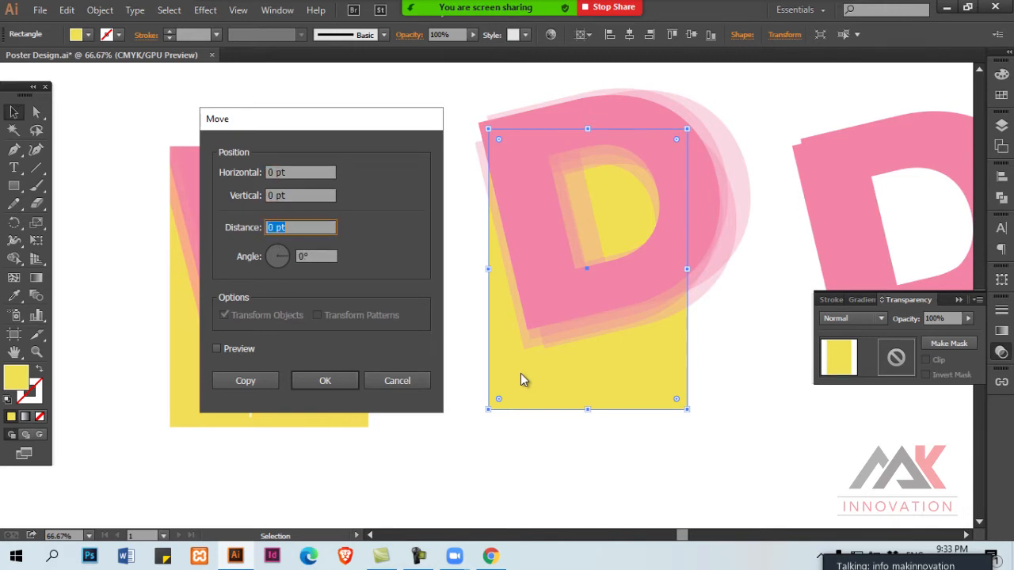
pyautogui.click(248, 380)
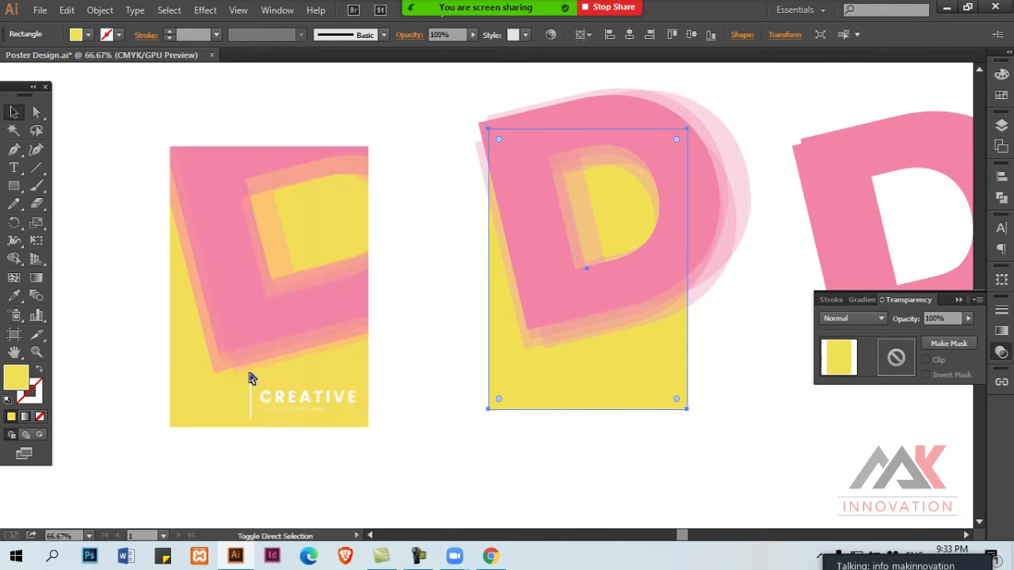
# Bring the copied rectangle to the front and use it as a clipping mask for the D group
pyautogui.hotkey('ctrl', 'shift', ']')
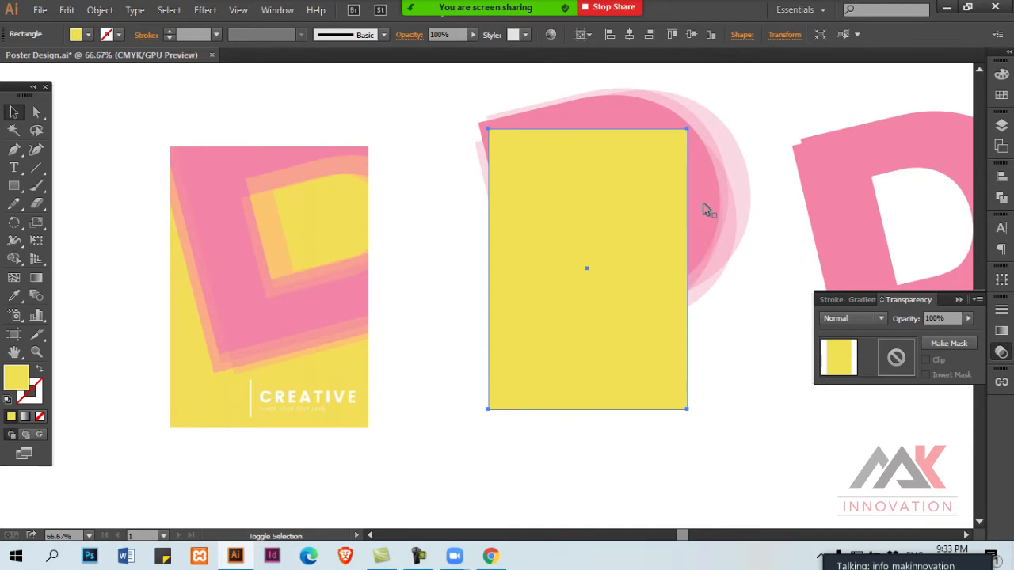
pyautogui.keyDown('shift'); pyautogui.click(702, 185); pyautogui.keyUp('shift')
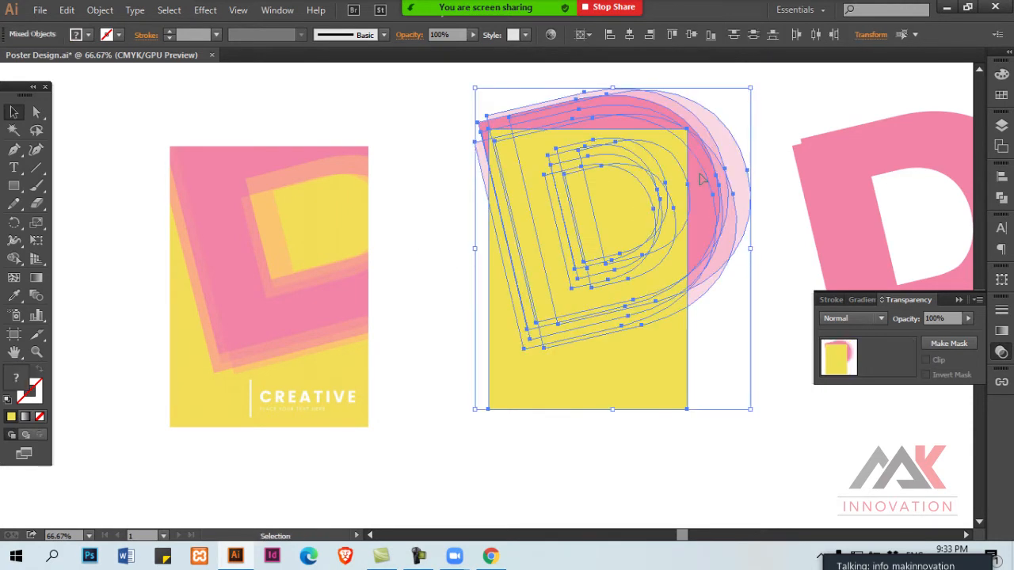
pyautogui.hotkey('ctrl', '7')
pyautogui.moveTo(664, 276); pyautogui.dragTo(811, 190)
pyautogui.hotkey('ctrl', 'z')
pyautogui.moveTo(614, 304); pyautogui.dragTo(426, 204)
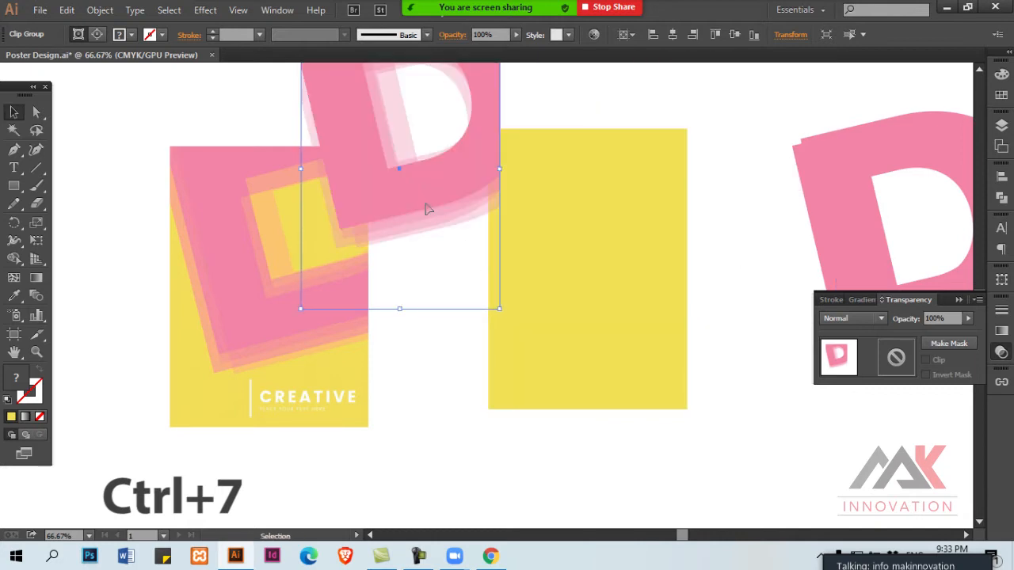
pyautogui.hotkey('ctrl', 'z')
# Add the text CREATIVE on the empty canvas below the two posters
pyautogui.moveTo(681, 308); pyautogui.dragTo(550, 274)
pyautogui.click(618, 262)
pyautogui.moveTo(445, 239); pyautogui.dragTo(600, 247)
pyautogui.keyDown('ctrl'); pyautogui.click(550, 264); pyautogui.keyUp('ctrl')
pyautogui.moveTo(535, 292); pyautogui.dragTo(626, 215)
pyautogui.moveTo(370, 336); pyautogui.dragTo(488, 263)
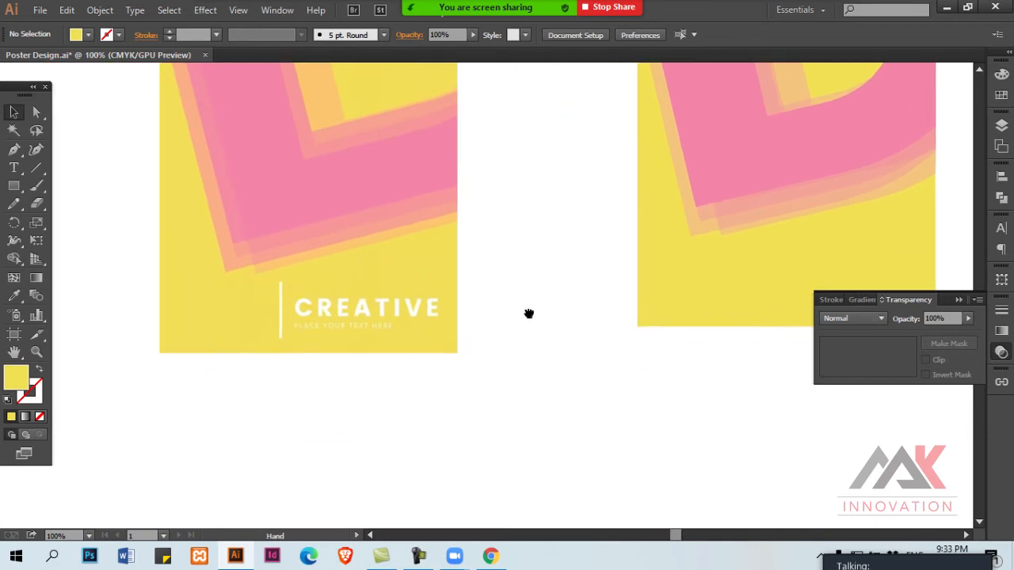
pyautogui.moveTo(530, 314); pyautogui.dragTo(382, 306)
pyautogui.press('t')
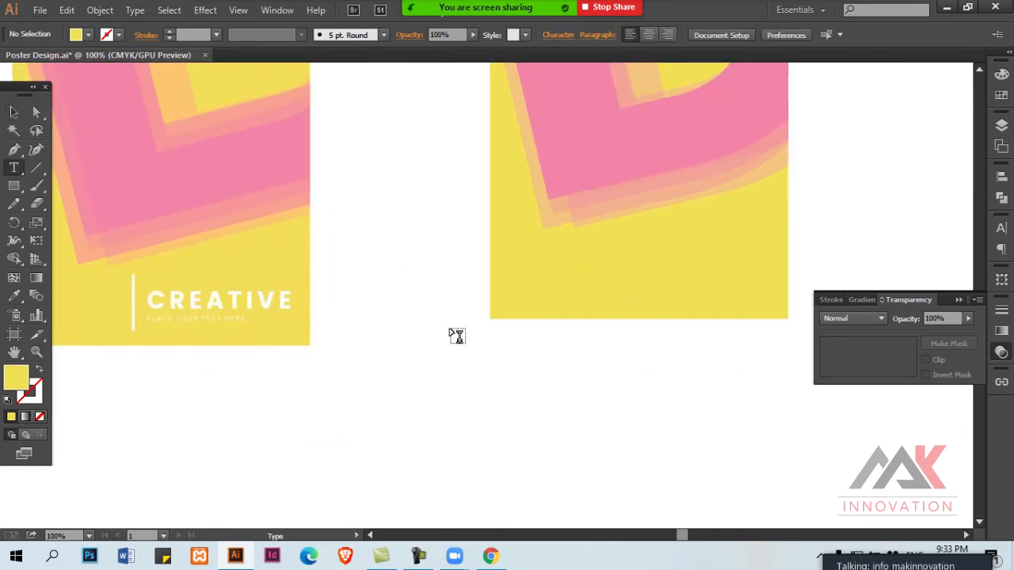
pyautogui.click(426, 370)
pyautogui.write('CREATIVE')
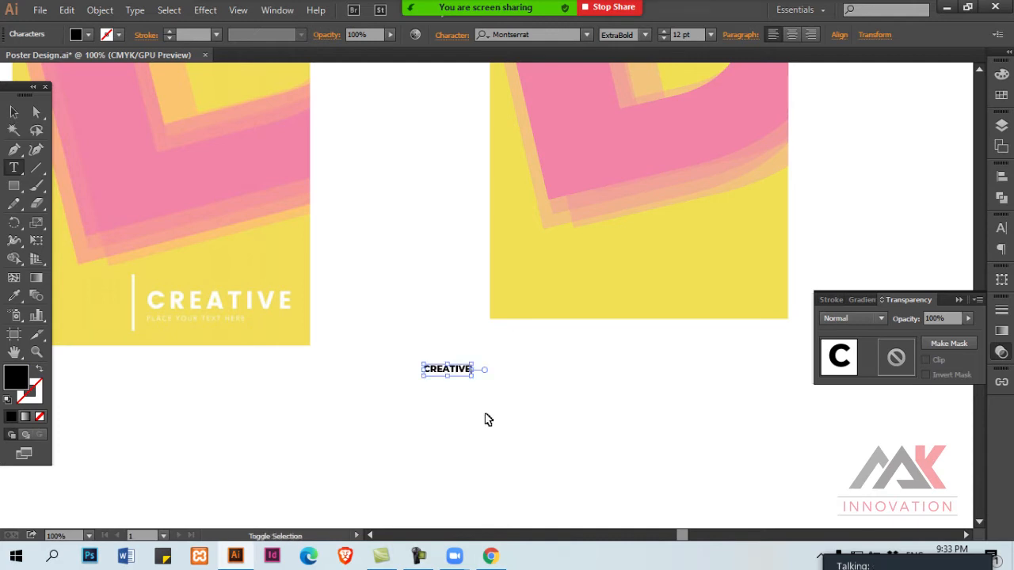
# Scale the CREATIVE text to about 36.9 pt and align it over the reference poster's title
pyautogui.keyDown('ctrl'); pyautogui.click(485, 412); pyautogui.keyUp('ctrl')
pyautogui.press('v')
pyautogui.moveTo(454, 371); pyautogui.dragTo(299, 324)
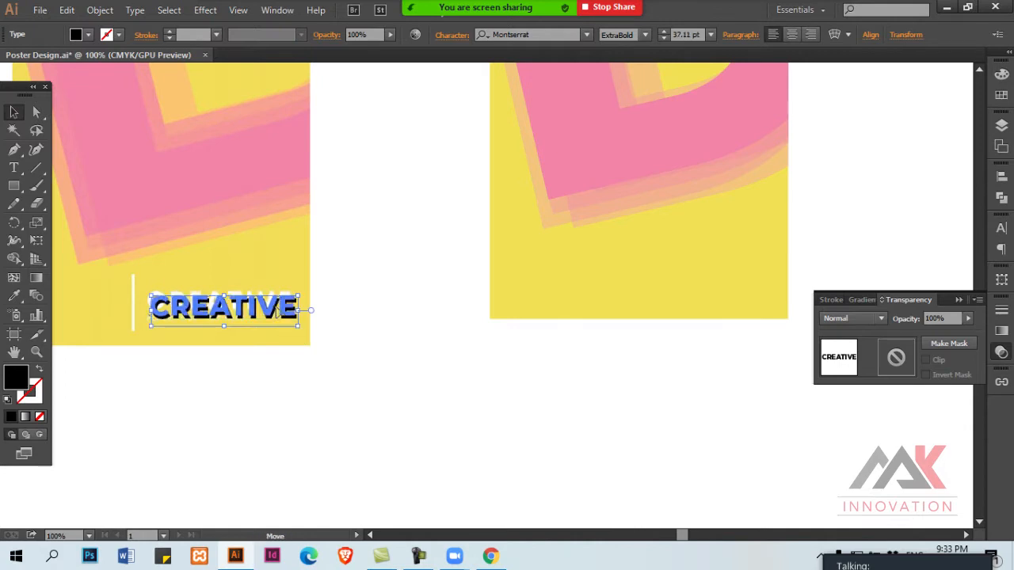
pyautogui.hotkey('ctrl', '+')
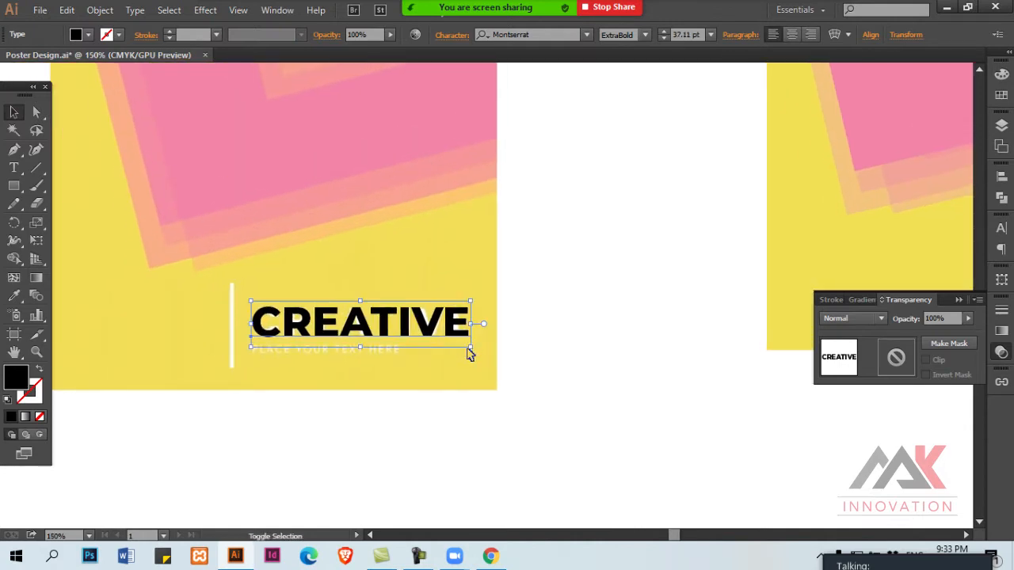
pyautogui.moveTo(471, 348); pyautogui.dragTo(469, 348)
pyautogui.press('space')
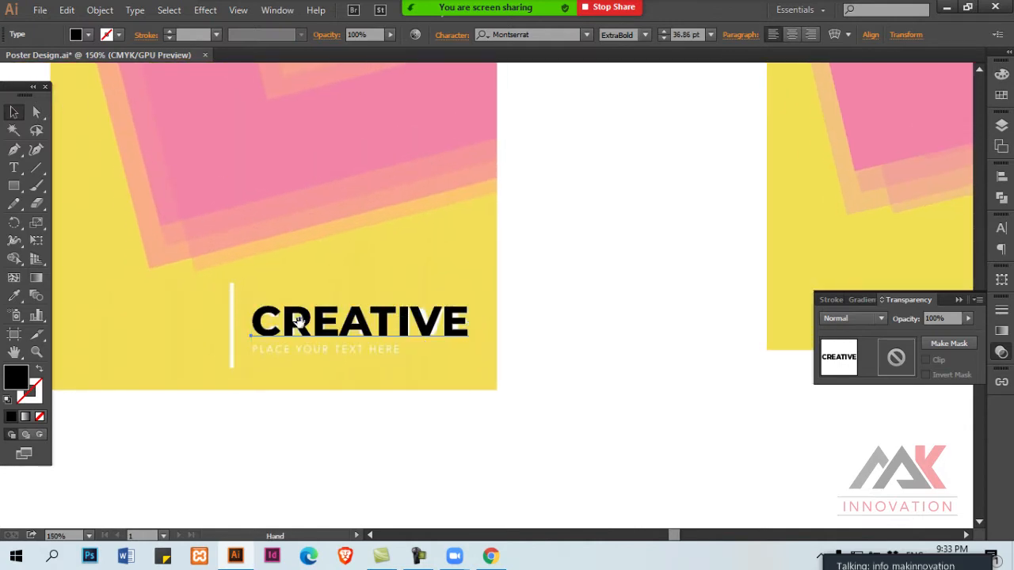
pyautogui.moveTo(296, 324); pyautogui.dragTo(375, 316)
# Draw a narrow vertical rectangle about 76 pt tall over the white bar beside the poster's title
pyautogui.click(143, 267)
pyautogui.press('m')
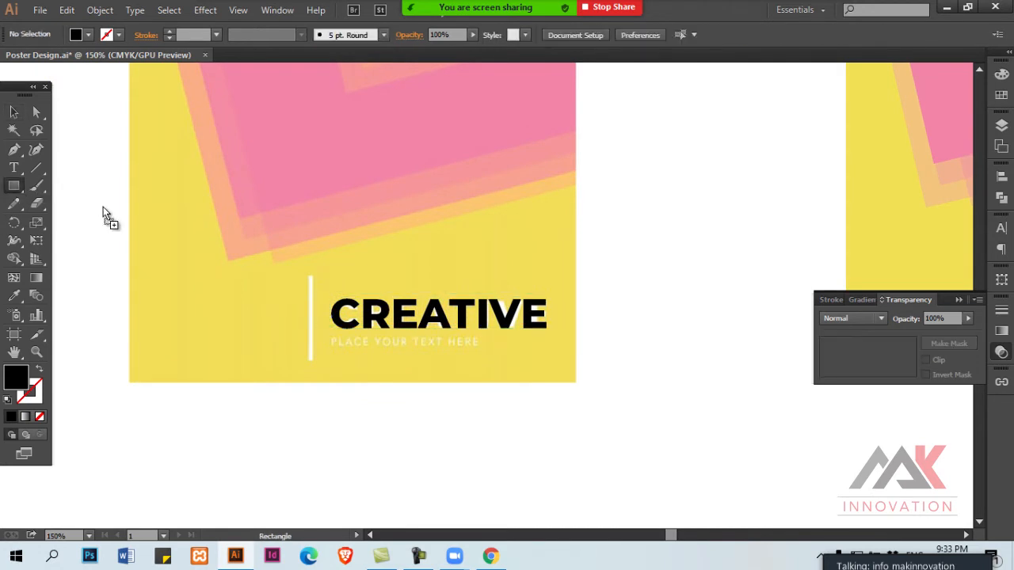
pyautogui.hotkey('ctrl', '+')
pyautogui.hotkey('ctrl', '+')
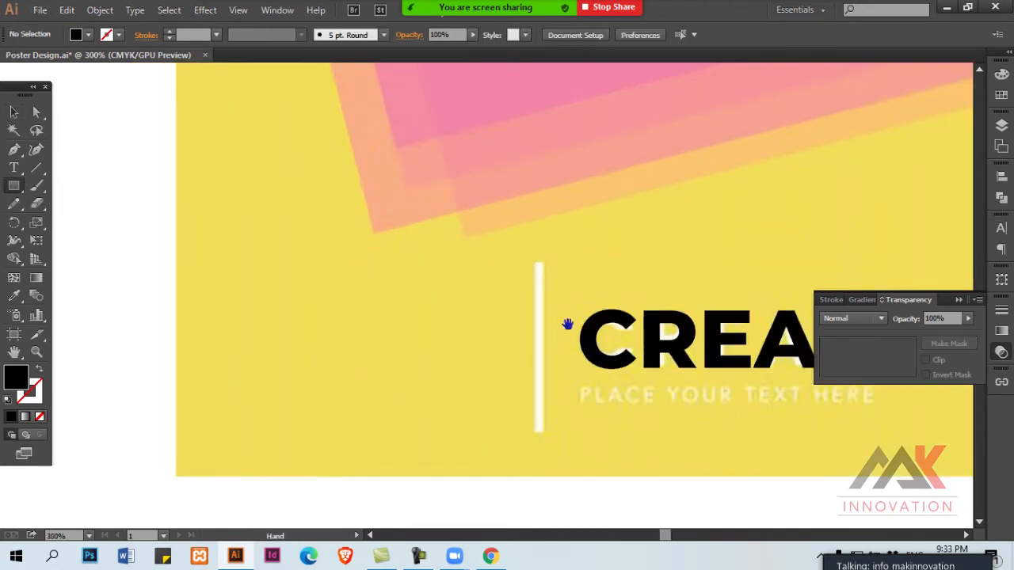
pyautogui.moveTo(566, 324); pyautogui.dragTo(276, 208)
pyautogui.moveTo(230, 165); pyautogui.dragTo(235, 335)
pyautogui.press('v')
# Fill the narrow vertical bar with white sampled from the blank canvas using the Eyedropper
pyautogui.press('i')
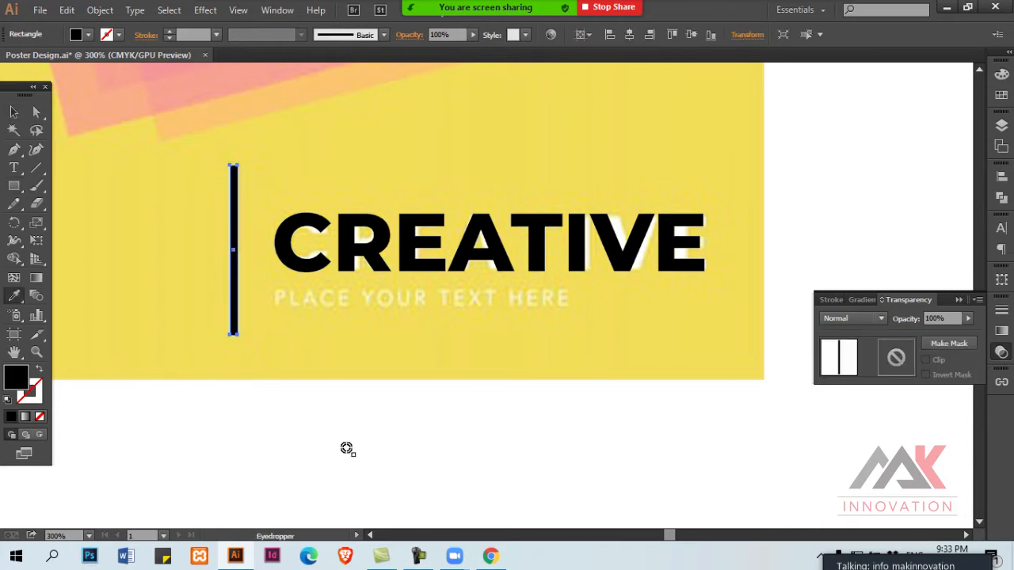
pyautogui.click(337, 459)
pyautogui.hotkey('ctrl', 'shift', 'a')
pyautogui.press('v')
# Fill the CREATIVE text with white sampled from the blank canvas using the Eyedropper
pyautogui.click(341, 249)
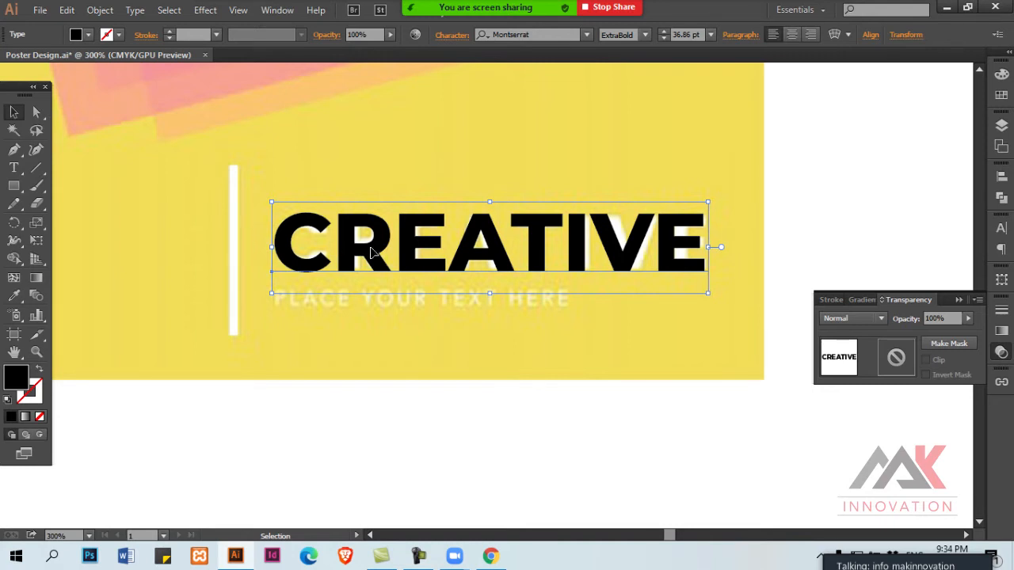
pyautogui.press('i')
pyautogui.click(366, 439)
pyautogui.keyDown('ctrl'); pyautogui.click(393, 387); pyautogui.keyUp('ctrl')
pyautogui.press('v')
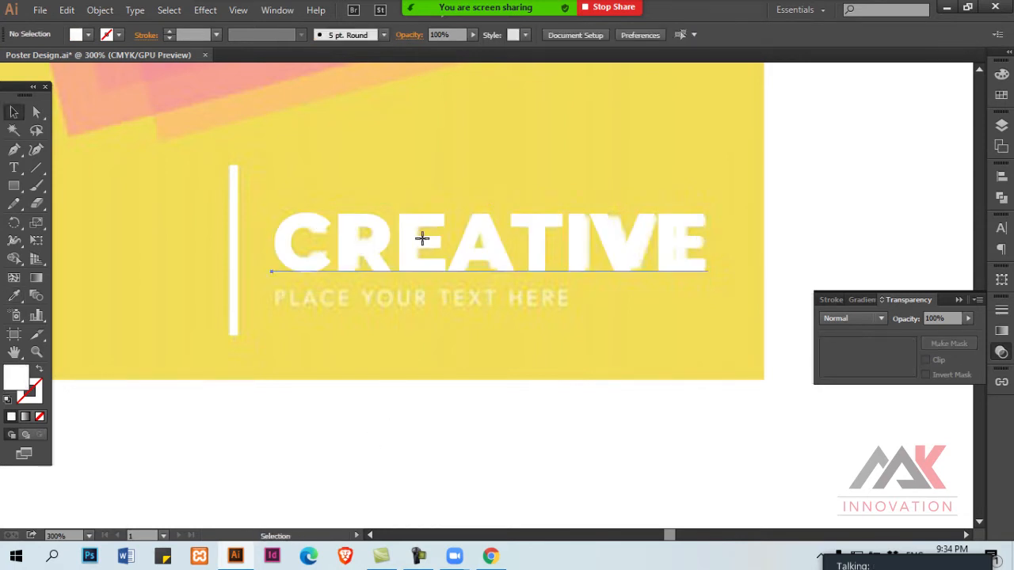
pyautogui.click(421, 237)
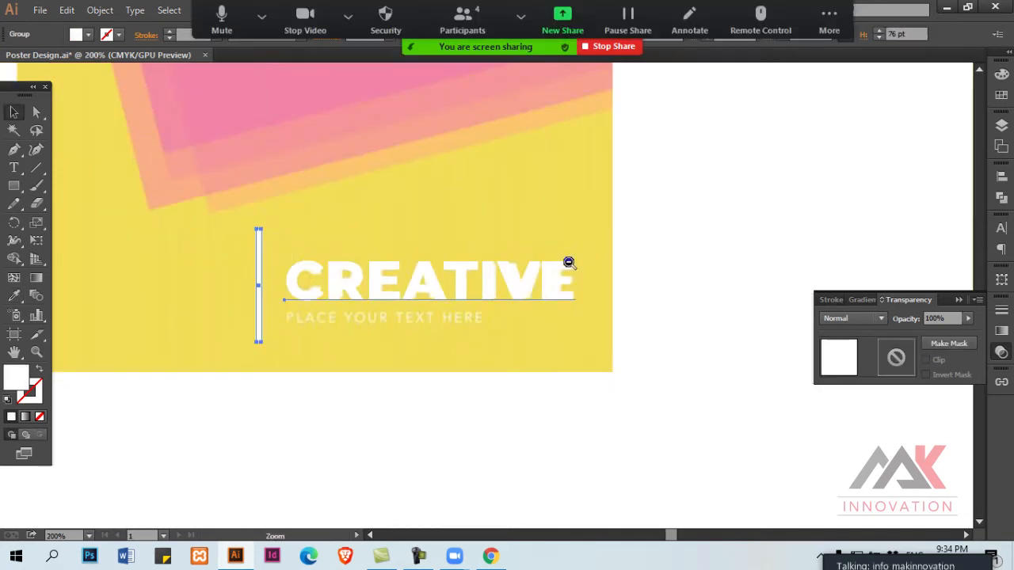
# Select the white bar together with the CREATIVE title and move both from the reference onto the recreated yellow poster
pyautogui.keyDown('ctrl'); pyautogui.keyDown('alt'); pyautogui.click(569, 262); pyautogui.keyUp('alt'); pyautogui.keyUp('ctrl')
pyautogui.moveTo(555, 267); pyautogui.dragTo(415, 256)
pyautogui.keyDown('shift'); pyautogui.click(237, 296); pyautogui.keyUp('shift')
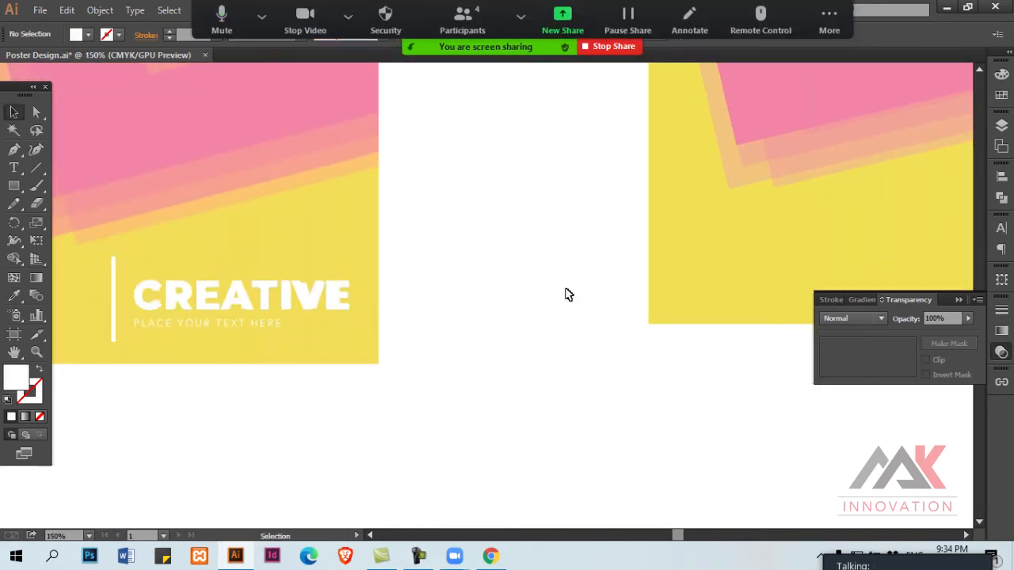
pyautogui.keyDown('ctrl'); pyautogui.keyDown('alt'); pyautogui.click(557, 301); pyautogui.keyUp('alt'); pyautogui.keyUp('ctrl')
pyautogui.keyDown('ctrl'); pyautogui.keyDown('alt'); pyautogui.click(557, 301); pyautogui.keyUp('alt'); pyautogui.keyUp('ctrl')
pyautogui.moveTo(269, 330); pyautogui.dragTo(571, 321)
pyautogui.moveTo(571, 321); pyautogui.dragTo(538, 410)
# Unlock all objects and group the recreated D poster's artwork with its title and bar
pyautogui.hotkey('ctrl', 'alt', '2')
pyautogui.moveTo(416, 129); pyautogui.dragTo(652, 469)
pyautogui.moveTo(554, 351); pyautogui.dragTo(441, 347)
pyautogui.keyDown('ctrl'); pyautogui.click(457, 339); pyautogui.keyUp('ctrl')
pyautogui.hotkey('ctrl', 'shift', 'a')
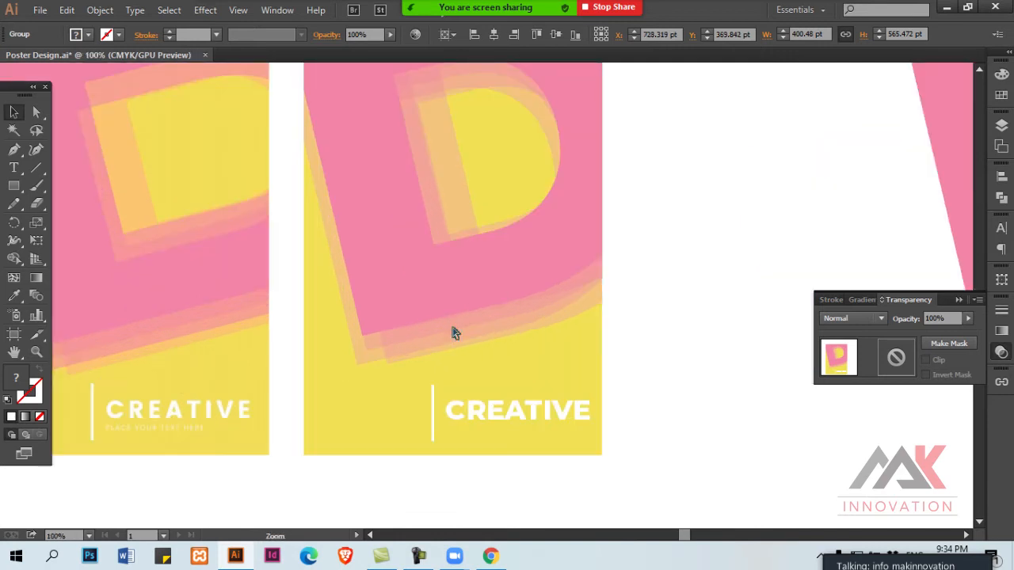
# Place the orange and blue poster image v257-aew-01-poster_6 on blank canvas below the finished posters
pyautogui.keyDown('ctrl'); pyautogui.keyDown('alt'); pyautogui.click(443, 314); pyautogui.keyUp('alt'); pyautogui.keyUp('ctrl')
pyautogui.moveTo(448, 284); pyautogui.dragTo(546, 324)
pyautogui.keyDown('ctrl'); pyautogui.click(493, 299); pyautogui.keyUp('ctrl')
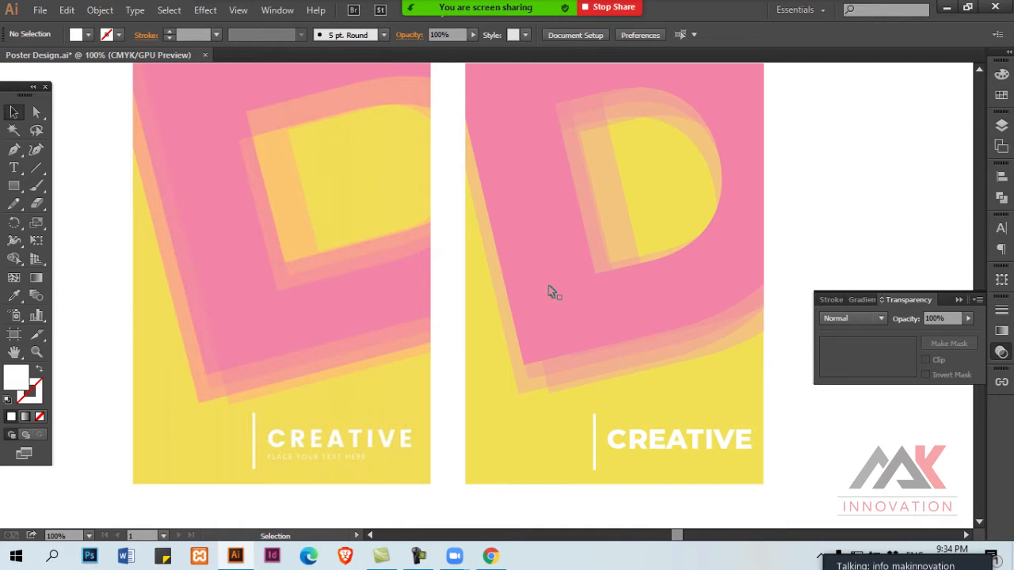
pyautogui.hotkey('ctrl', '-')
pyautogui.hotkey('ctrl', '-')
pyautogui.click(40, 9)
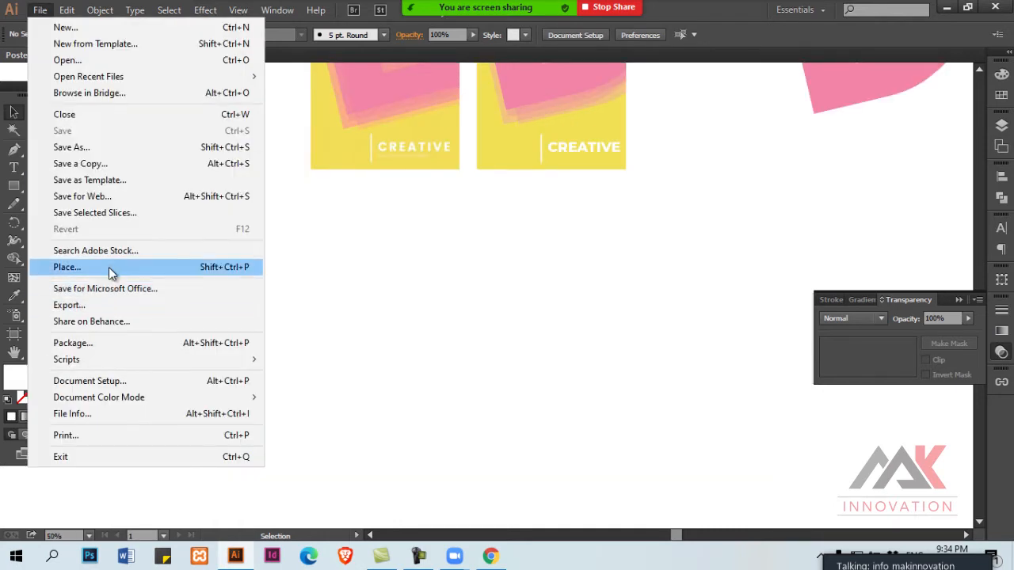
pyautogui.click(109, 269)
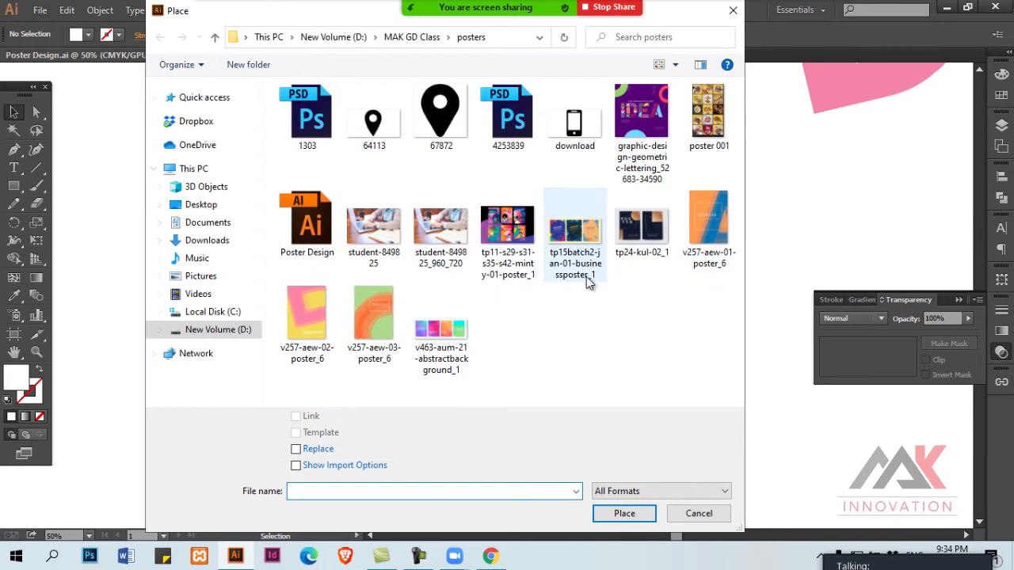
pyautogui.click(720, 214)
pyautogui.doubleClick(720, 214)
pyautogui.click(242, 296)
# Lock the placed orange and blue reference poster on the canvas
pyautogui.moveTo(382, 364); pyautogui.dragTo(508, 161)
pyautogui.hotkey('ctrl', '+')
pyautogui.hotkey('ctrl', '+')
pyautogui.moveTo(508, 127); pyautogui.dragTo(439, 271)
pyautogui.moveTo(351, 410); pyautogui.dragTo(543, 271)
pyautogui.hotkey('ctrl', '+')
pyautogui.hotkey('ctrl', '-')
pyautogui.hotkey('ctrl', '2')
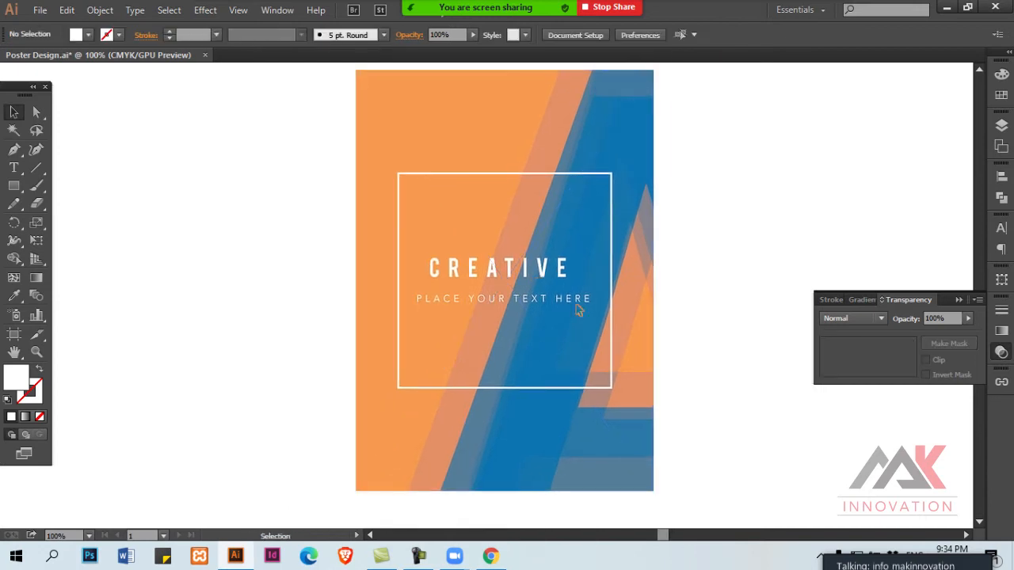
pyautogui.moveTo(578, 343); pyautogui.dragTo(457, 354)
pyautogui.moveTo(456, 271); pyautogui.dragTo(517, 210)
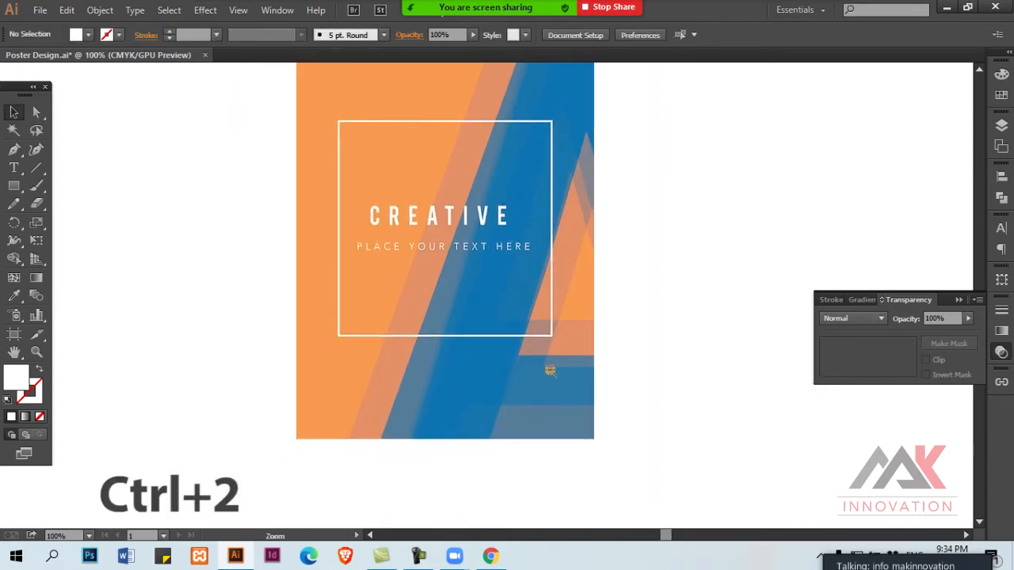
# Add the letter A as Montserrat ExtraBold text beside the orange reference poster and enlarge it
pyautogui.press('t')
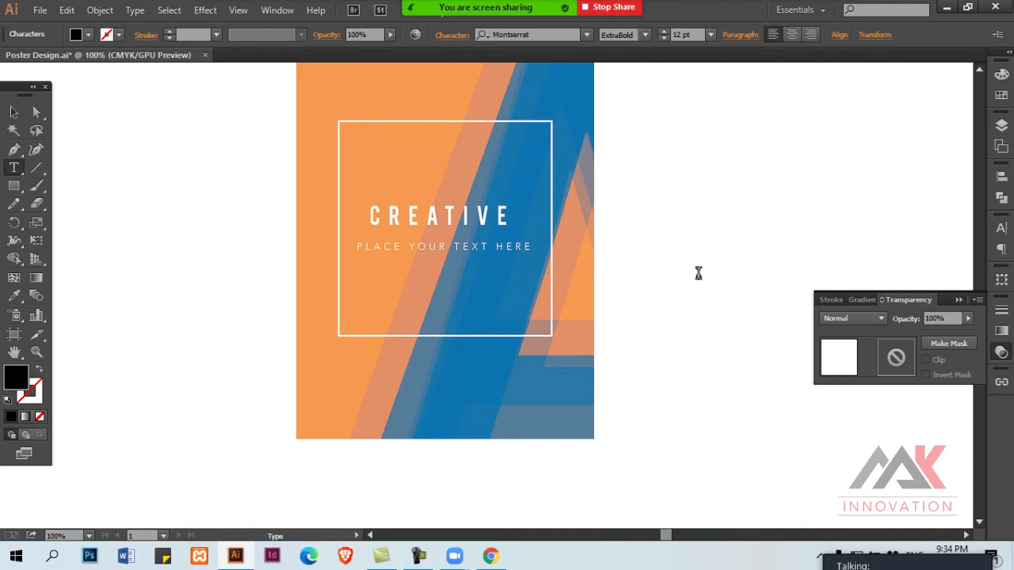
pyautogui.write('A')
pyautogui.keyDown('ctrl'); pyautogui.click(697, 280); pyautogui.keyUp('ctrl')
pyautogui.press('v')
pyautogui.moveTo(666, 224); pyautogui.dragTo(720, 274)
pyautogui.keyDown('ctrl'); pyautogui.keyDown('alt'); pyautogui.click(668, 278); pyautogui.keyUp('alt'); pyautogui.keyUp('ctrl')
pyautogui.keyDown('ctrl'); pyautogui.keyDown('alt'); pyautogui.click(667, 278); pyautogui.keyUp('alt'); pyautogui.keyUp('ctrl')
# Duplicate the letter A beside the reference poster and convert one of the two letters to outlines
pyautogui.moveTo(603, 293); pyautogui.dragTo(385, 324)
pyautogui.moveTo(282, 325); pyautogui.dragTo(383, 325)
pyautogui.click(293, 321)
pyautogui.hotkey('ctrl', 'shift', 'o')
# Move the outlined A over the reference poster and scale it up to about the poster's height
pyautogui.moveTo(294, 322); pyautogui.dragTo(500, 268)
pyautogui.hotkey('ctrl', '+')
pyautogui.moveTo(486, 304); pyautogui.dragTo(544, 343)
pyautogui.click(582, 314)
pyautogui.moveTo(569, 306); pyautogui.dragTo(627, 127)
pyautogui.moveTo(528, 274); pyautogui.dragTo(473, 308)
pyautogui.hotkey('ctrl', 'space')
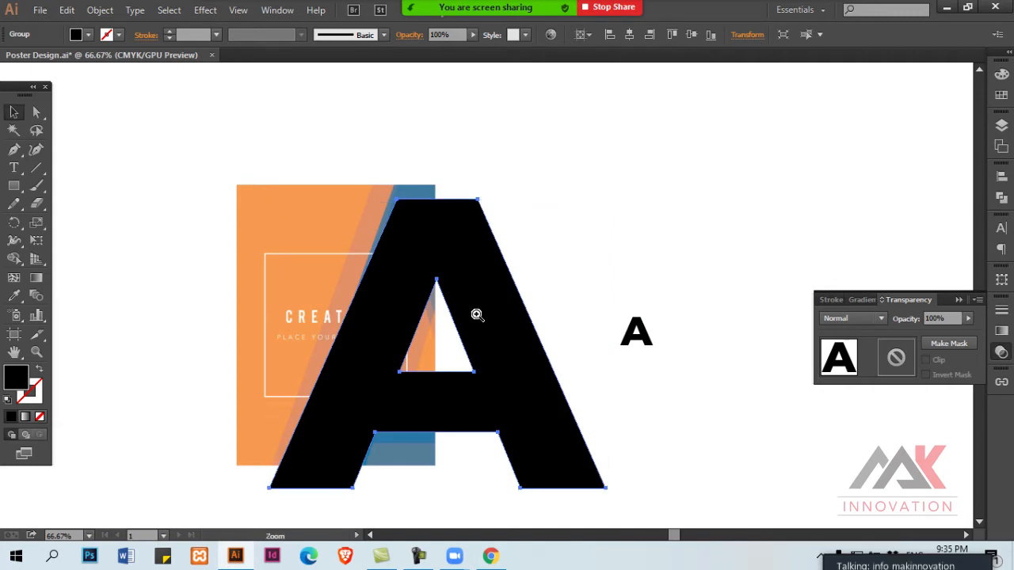
pyautogui.click(475, 314)
pyautogui.keyDown('ctrl'); pyautogui.keyDown('alt'); pyautogui.click(518, 312); pyautogui.keyUp('alt'); pyautogui.keyUp('ctrl')
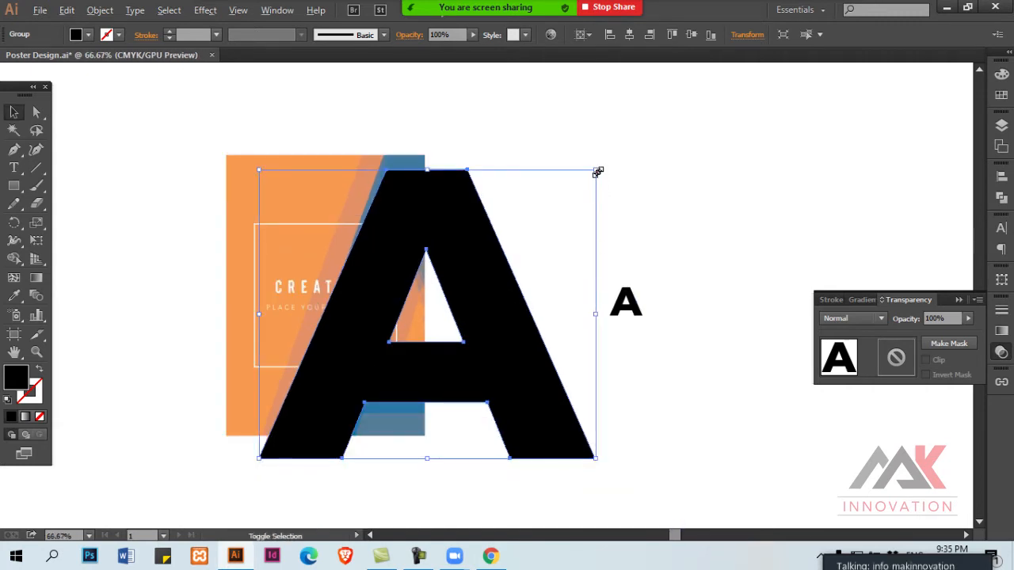
# Narrow the large black A so its slanted side follows the blue letter on the reference poster
pyautogui.moveTo(598, 172); pyautogui.dragTo(570, 192)
pyautogui.moveTo(501, 301); pyautogui.dragTo(697, 315)
pyautogui.press('space')
pyautogui.hotkey('ctrl', 'z')
pyautogui.press('space')
pyautogui.moveTo(524, 349); pyautogui.dragTo(511, 366)
pyautogui.moveTo(462, 238); pyautogui.dragTo(468, 194)
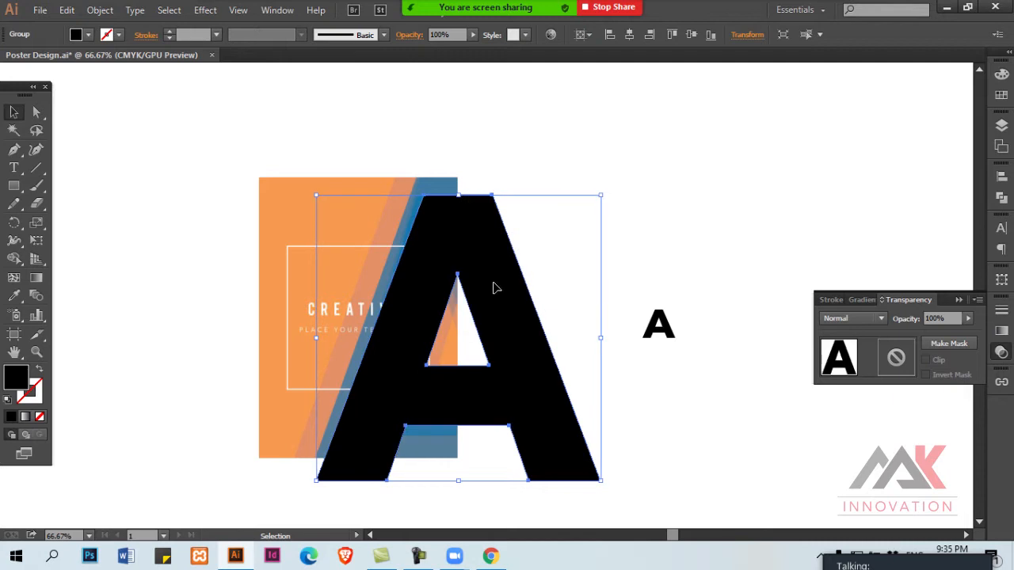
# Shift the large A partly off the reference poster and fill it with blue sampled from the poster using the Eyedropper
pyautogui.keyDown('alt'); pyautogui.moveTo(494, 281); pyautogui.dragTo(565, 274); pyautogui.keyUp('alt')
pyautogui.press('i')
pyautogui.click(434, 262)
pyautogui.press('v')
# Set the large blue A's blending mode to Multiply
pyautogui.click(515, 236)
pyautogui.click(878, 316)
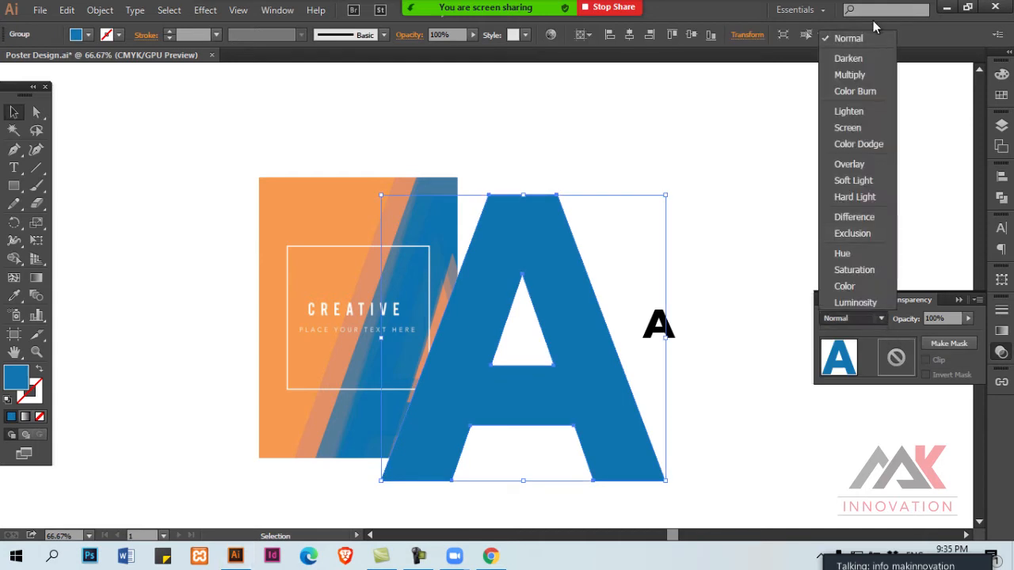
pyautogui.click(860, 74)
pyautogui.click(867, 79)
# Make two copies of the blue A, each offset up and to the left, and stretch them slightly taller
pyautogui.moveTo(522, 259); pyautogui.dragTo(494, 260)
pyautogui.moveTo(451, 188); pyautogui.dragTo(423, 185)
pyautogui.moveTo(428, 180); pyautogui.dragTo(534, 163)
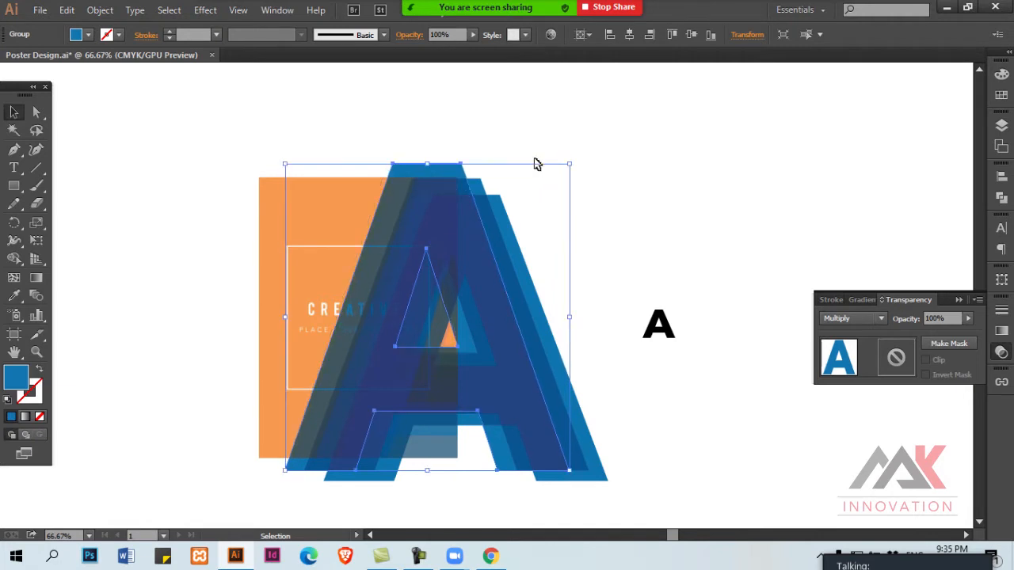
# Move the spare black A to the left of the reference poster and the three layered blue As to its right
pyautogui.click(632, 271)
pyautogui.moveTo(657, 323); pyautogui.dragTo(98, 323)
pyautogui.click(587, 310)
pyautogui.moveTo(382, 241); pyautogui.dragTo(666, 243)
pyautogui.hotkey('ctrl', 'shift', 'a')
pyautogui.press('space')
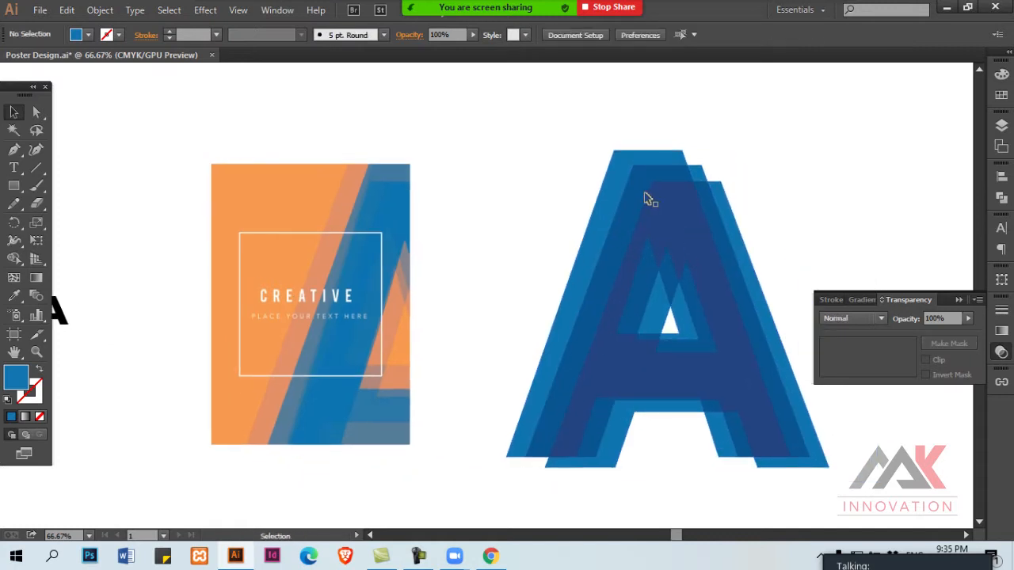
pyautogui.click(647, 199)
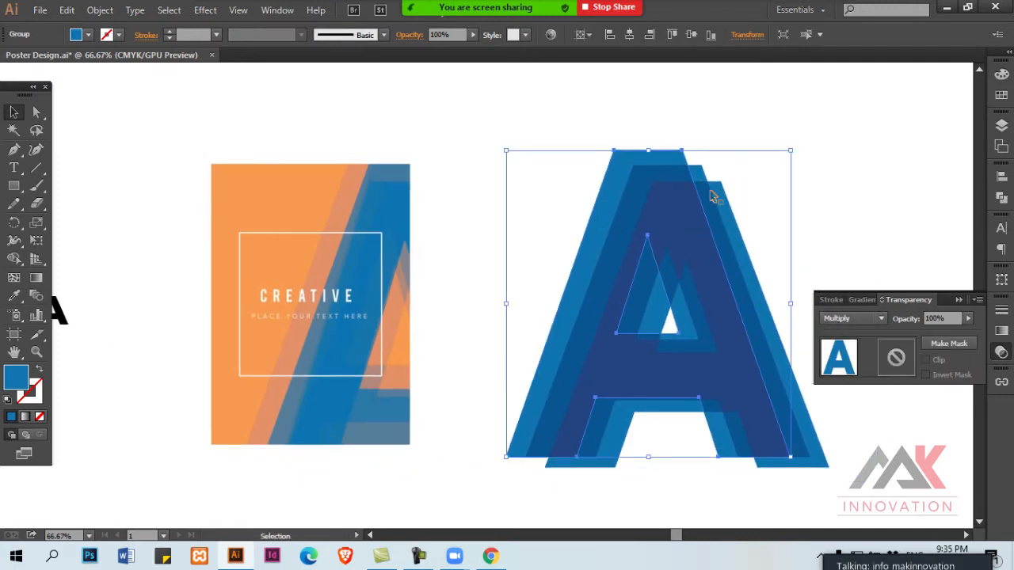
pyautogui.keyDown('ctrl'); pyautogui.click(738, 244); pyautogui.keyUp('ctrl')
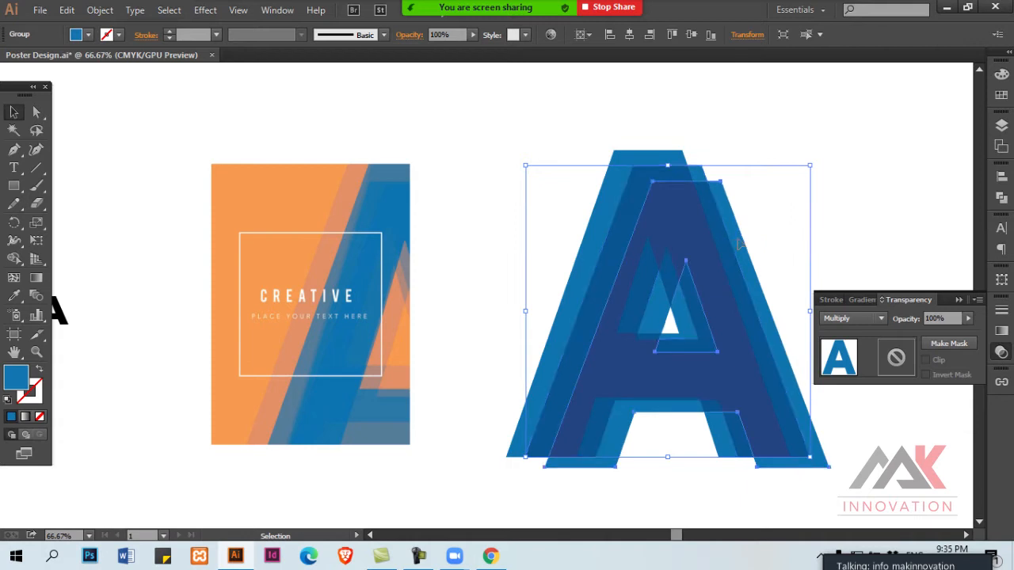
pyautogui.click(781, 219)
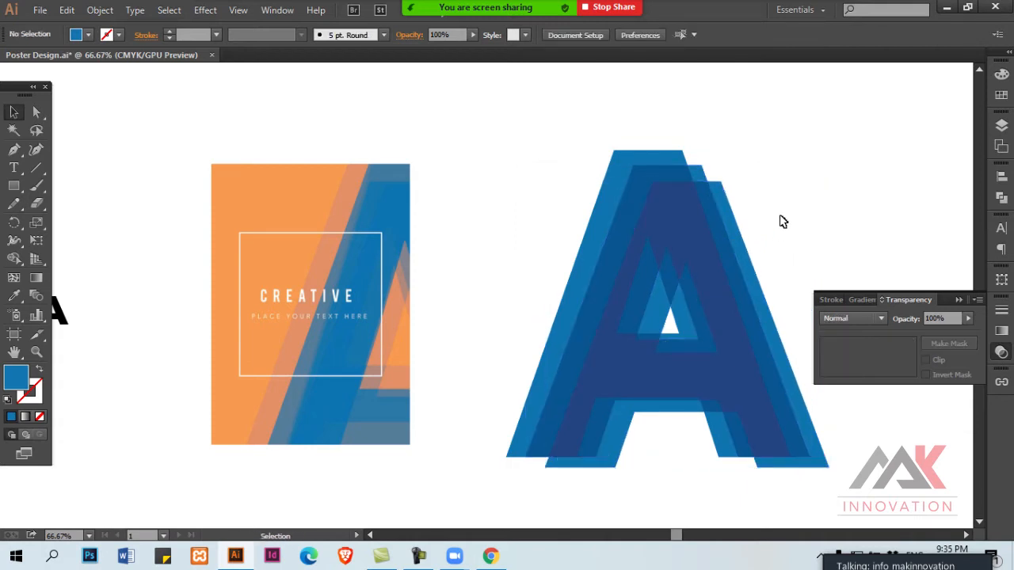
pyautogui.click(679, 178)
pyautogui.click(703, 178)
pyautogui.keyDown('shift'); pyautogui.click(713, 164); pyautogui.keyUp('shift')
pyautogui.keyDown('shift'); pyautogui.click(713, 163); pyautogui.keyUp('shift')
pyautogui.keyDown('shift'); pyautogui.click(728, 200); pyautogui.keyUp('shift')
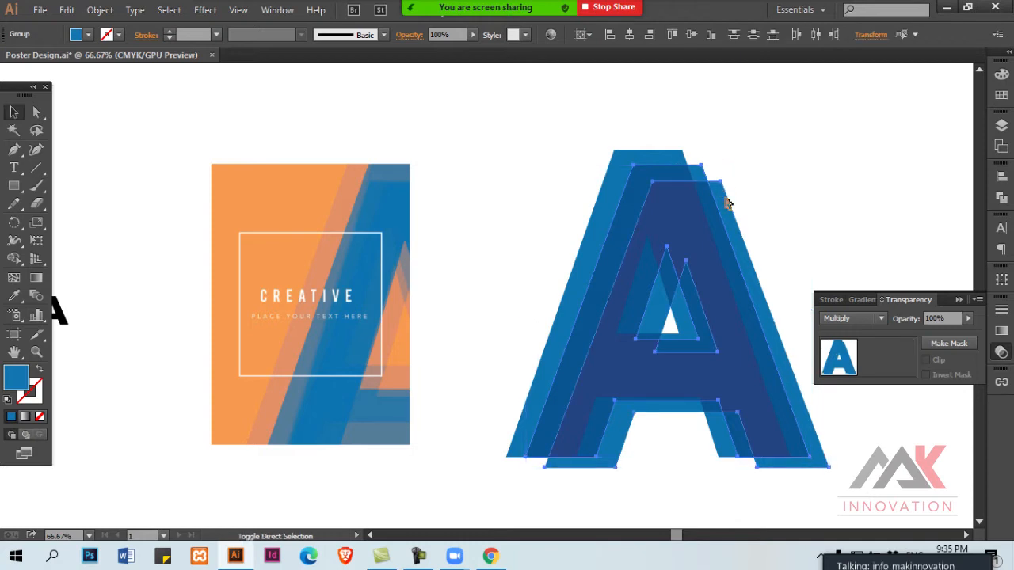
# Try the Normal blending mode on the middle blue A
pyautogui.click(665, 170)
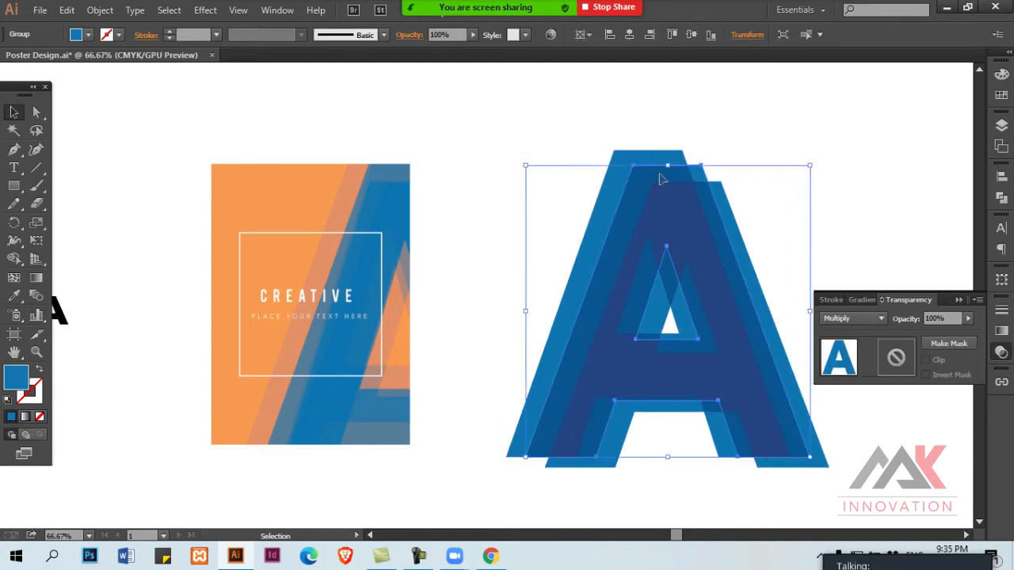
pyautogui.click(880, 317)
pyautogui.click(851, 36)
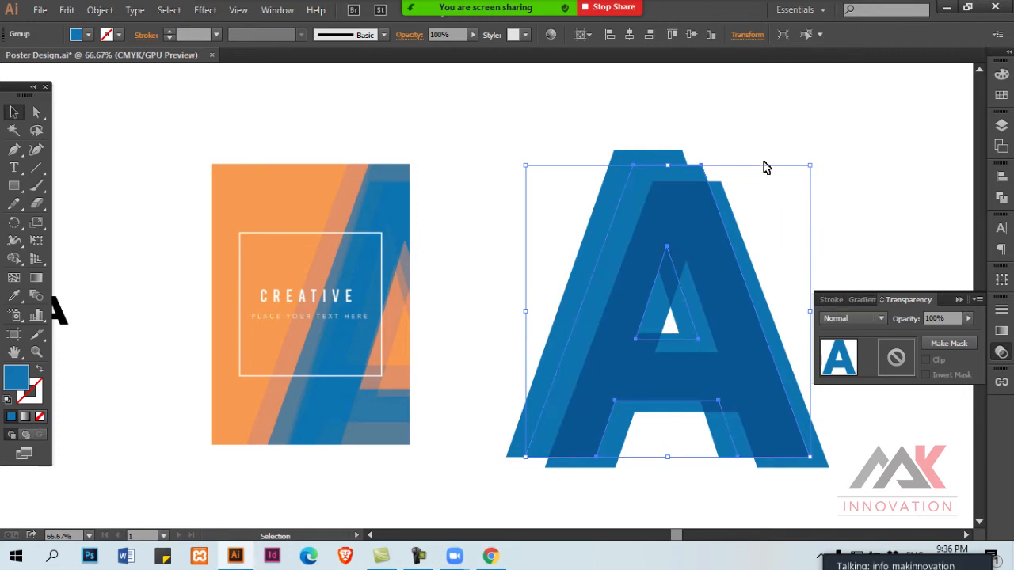
pyautogui.hotkey('ctrl', 'shift', 'a')
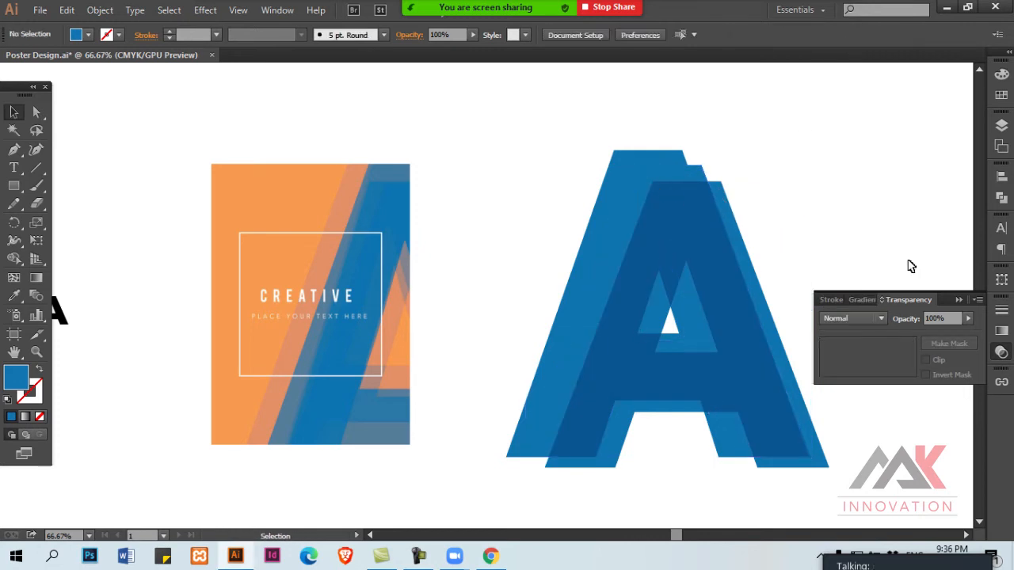
# Set the middle blue A to the Multiply blending mode with 25% opacity
pyautogui.click(701, 188)
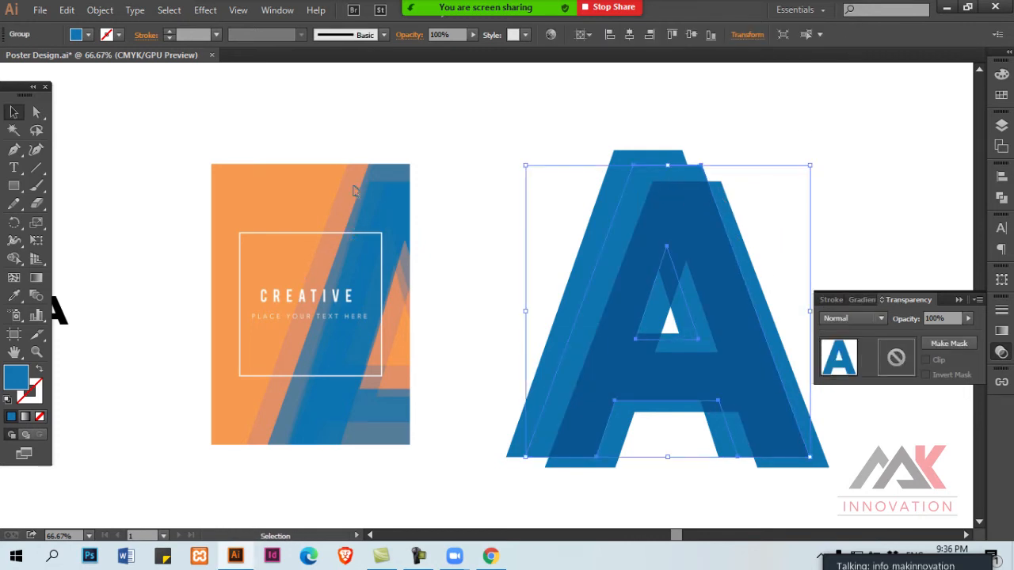
pyautogui.click(872, 319)
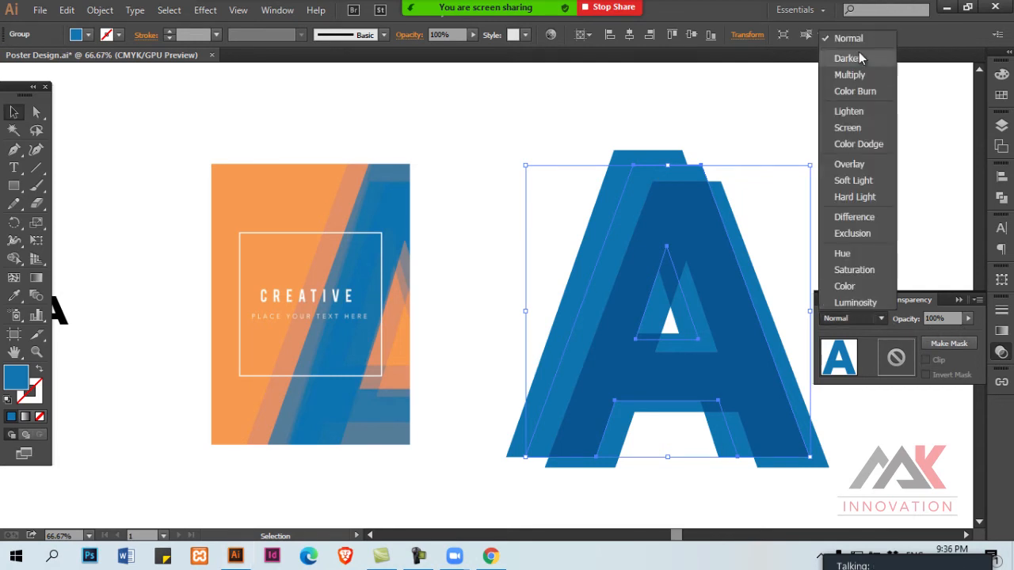
pyautogui.click(852, 75)
pyautogui.hotkey('ctrl', 'shift', 'a')
pyautogui.click(639, 198)
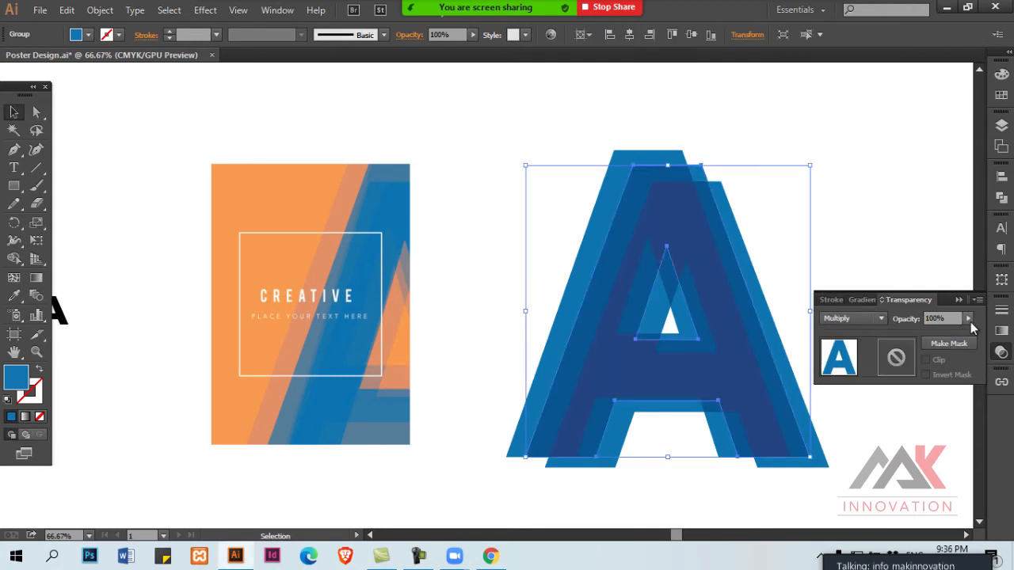
pyautogui.click(948, 316)
pyautogui.write('25%')
pyautogui.press('Return')
pyautogui.hotkey('ctrl', 'shift', 'a')
# Set the uppermost, leftmost blue A to Multiply with 25% opacity
pyautogui.click(651, 158)
pyautogui.click(840, 319)
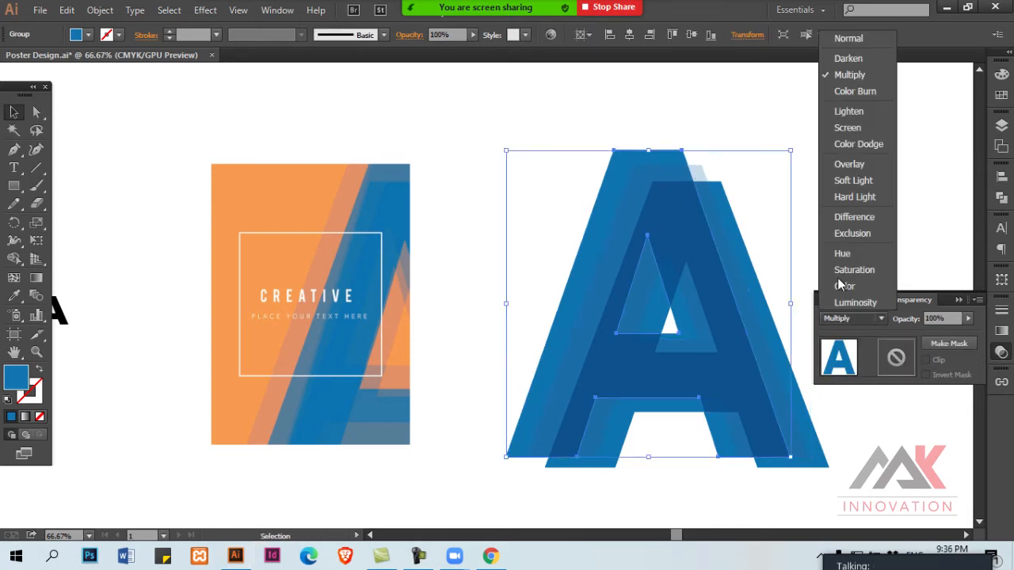
pyautogui.click(840, 76)
pyautogui.click(936, 319)
pyautogui.write('25%')
pyautogui.press('Return')
pyautogui.click(802, 274)
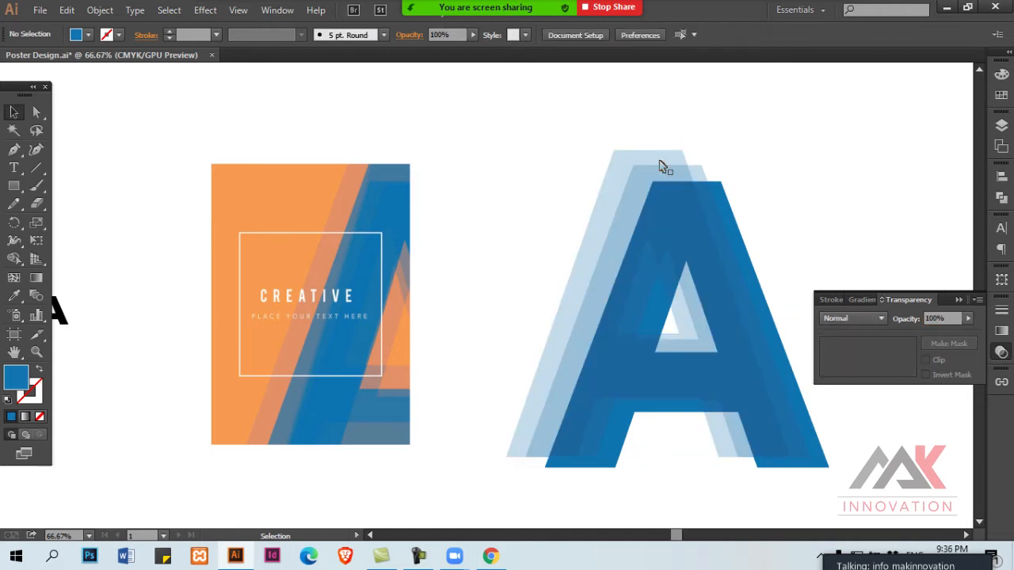
pyautogui.moveTo(595, 136); pyautogui.dragTo(691, 225)
pyautogui.click(584, 136)
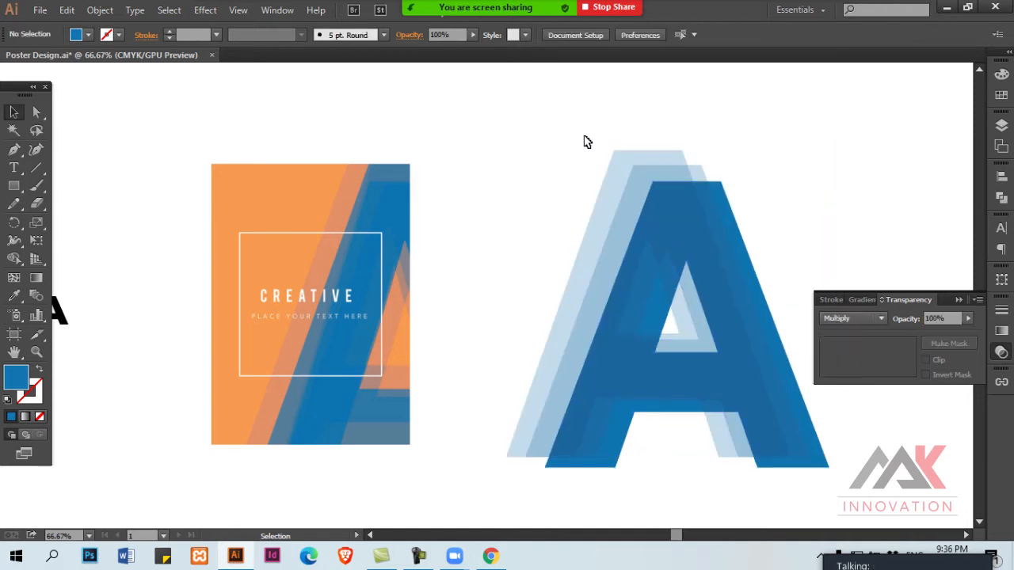
# Draw a rectangle the size of the reference poster, move it beside the poster and fill it with the poster's sampled orange
pyautogui.press('m')
pyautogui.moveTo(210, 164); pyautogui.dragTo(407, 446)
pyautogui.moveTo(310, 342); pyautogui.dragTo(534, 335)
pyautogui.press('i')
pyautogui.click(303, 190)
pyautogui.hotkey('ctrl', 'shift', 'a')
# Position the orange rectangle over the layered blue As and send it to the back
pyautogui.press('v')
pyautogui.moveTo(514, 252); pyautogui.dragTo(598, 245)
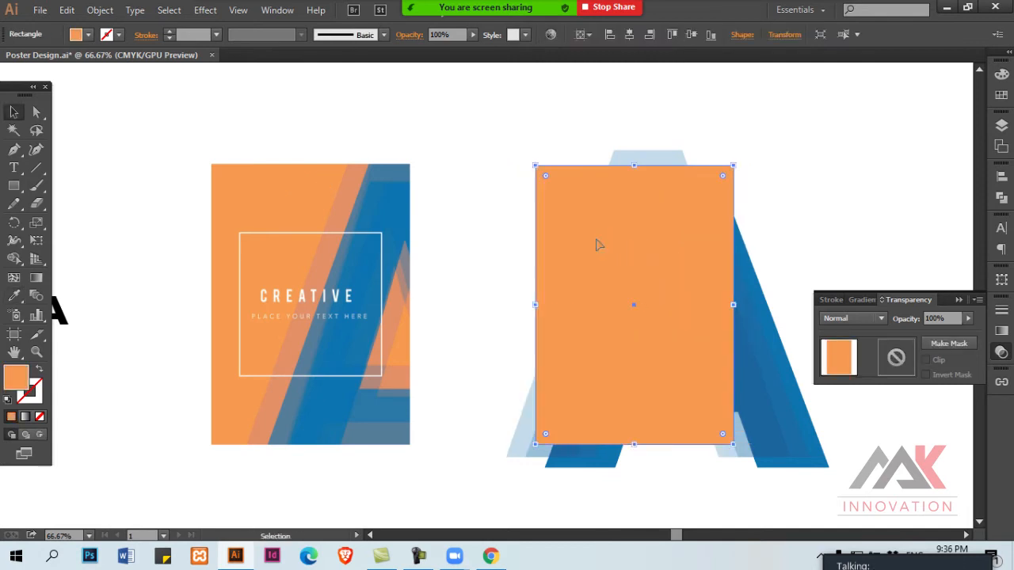
pyautogui.hotkey('ctrl', 'shift', '[')
pyautogui.hotkey('ctrl', 'shift', 'a')
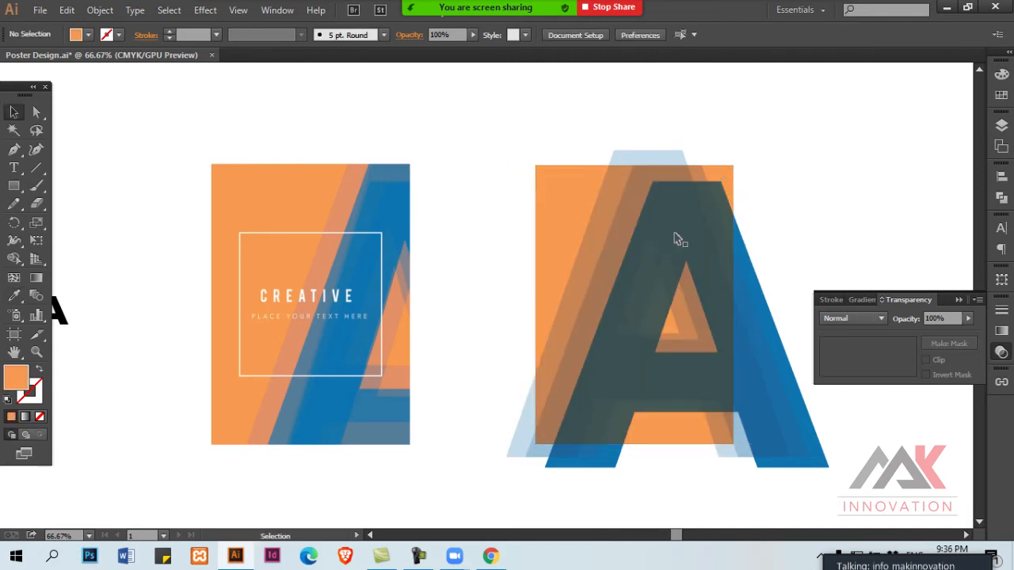
# Set the front blue A's blending mode to Normal
pyautogui.click(656, 250)
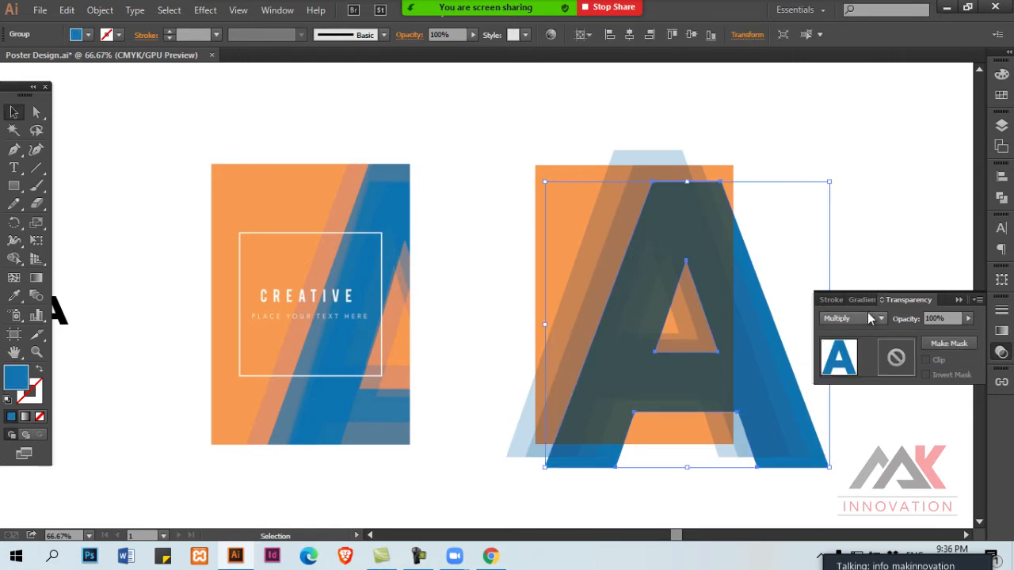
pyautogui.click(825, 318)
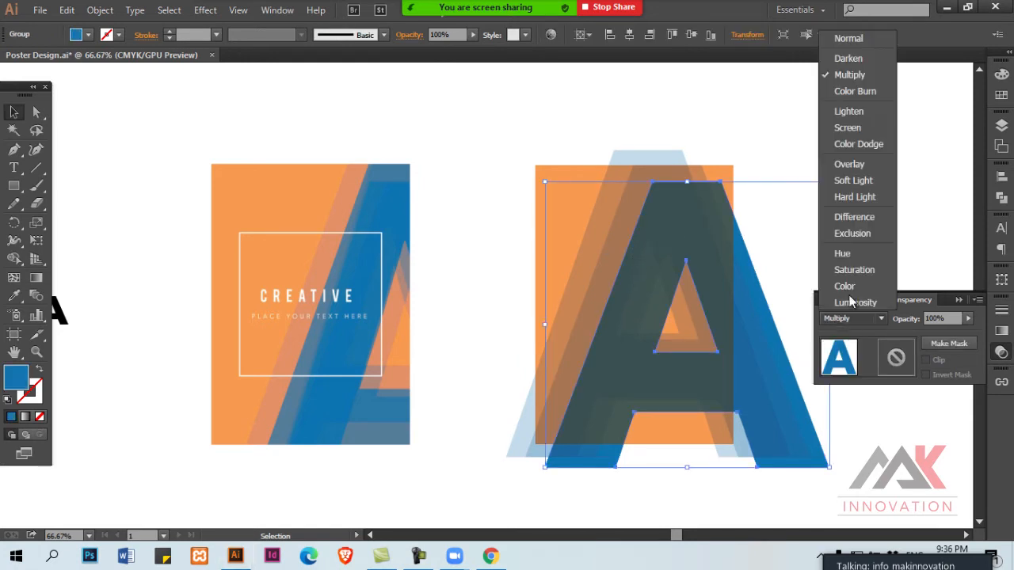
pyautogui.click(843, 38)
pyautogui.click(854, 117)
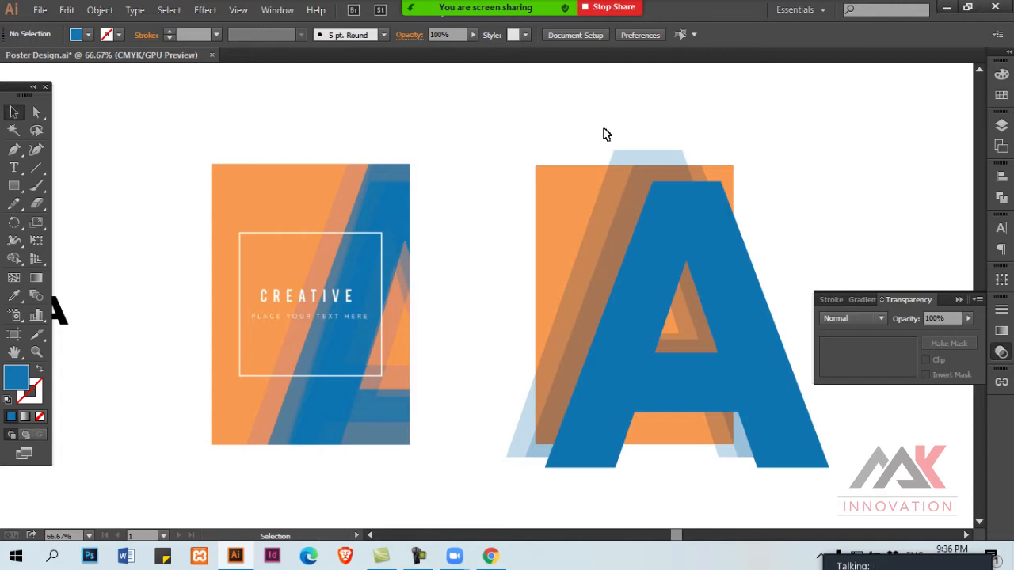
# Shift the three layered As toward the orange rectangle's right edge and stretch them taller, past its bottom edge
pyautogui.click(581, 216)
pyautogui.moveTo(689, 248); pyautogui.dragTo(769, 227)
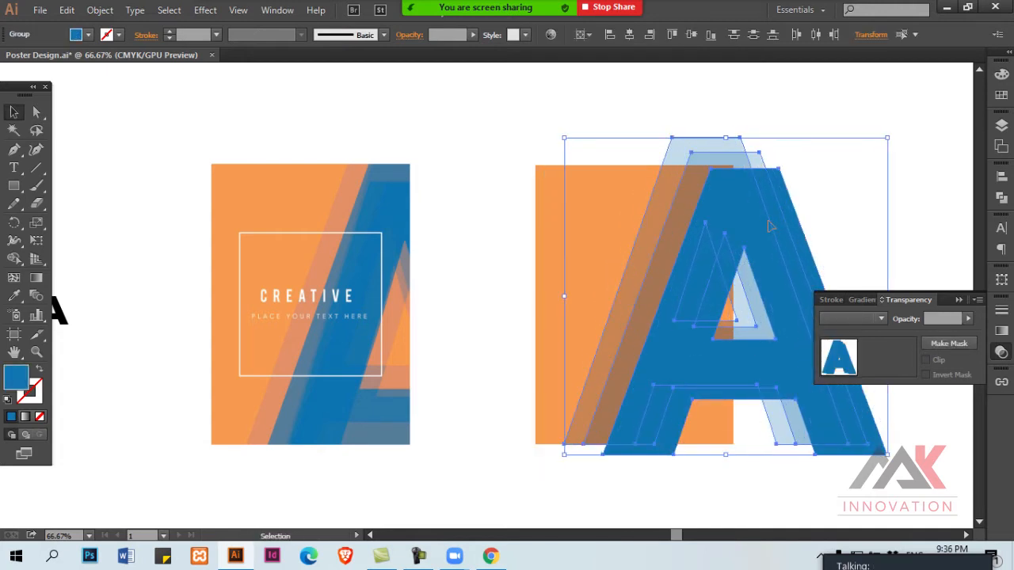
pyautogui.moveTo(724, 456); pyautogui.dragTo(700, 455)
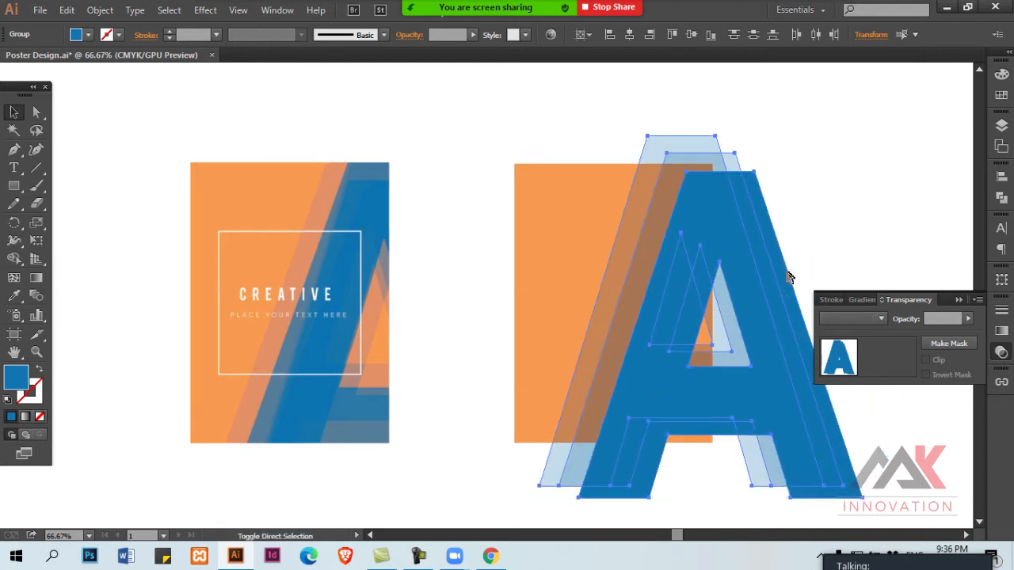
pyautogui.hotkey('ctrl', 'shift', 'a')
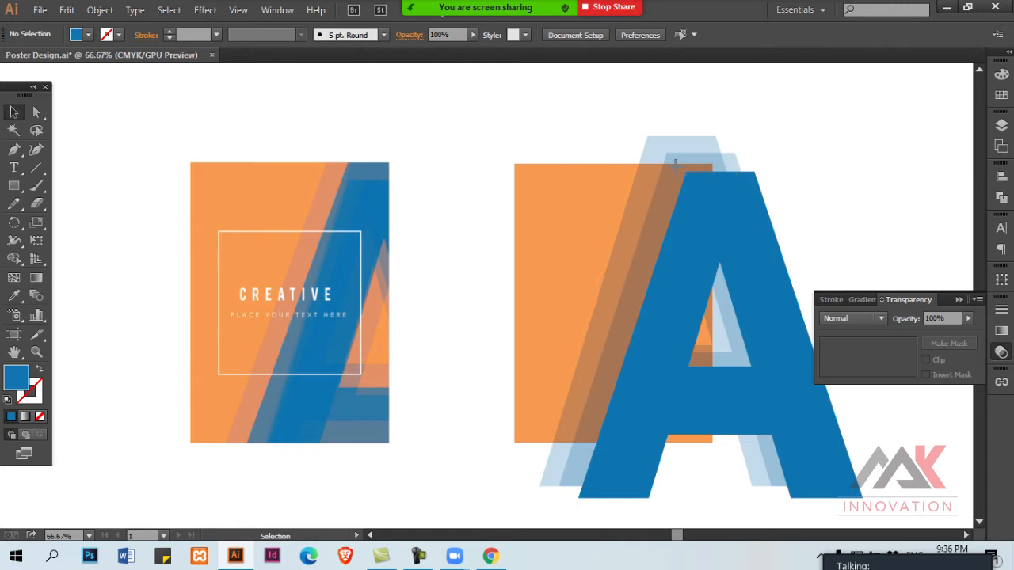
# Set the middle translucent A's blending mode to Normal
pyautogui.click(675, 162)
pyautogui.click(862, 317)
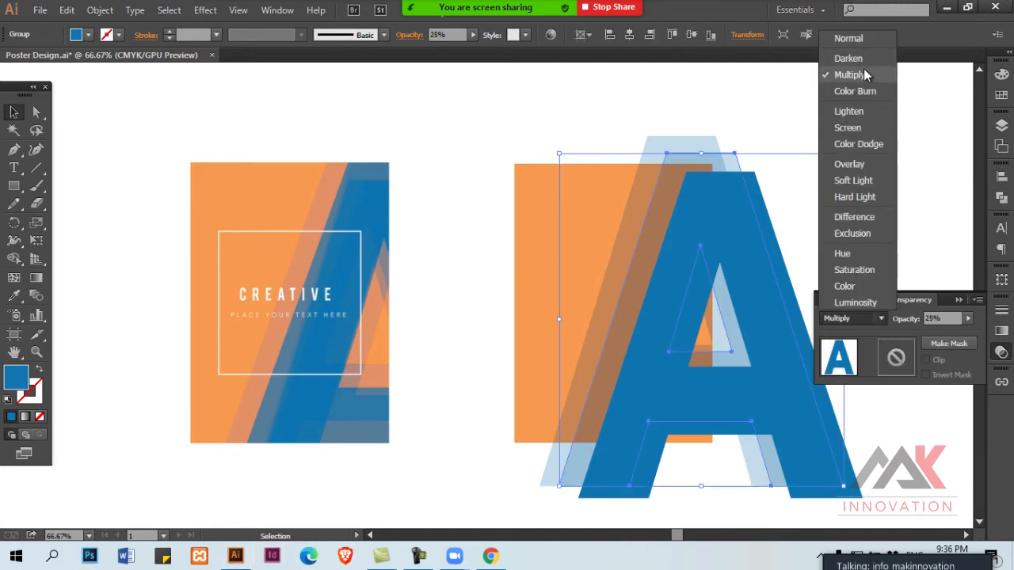
pyautogui.click(849, 38)
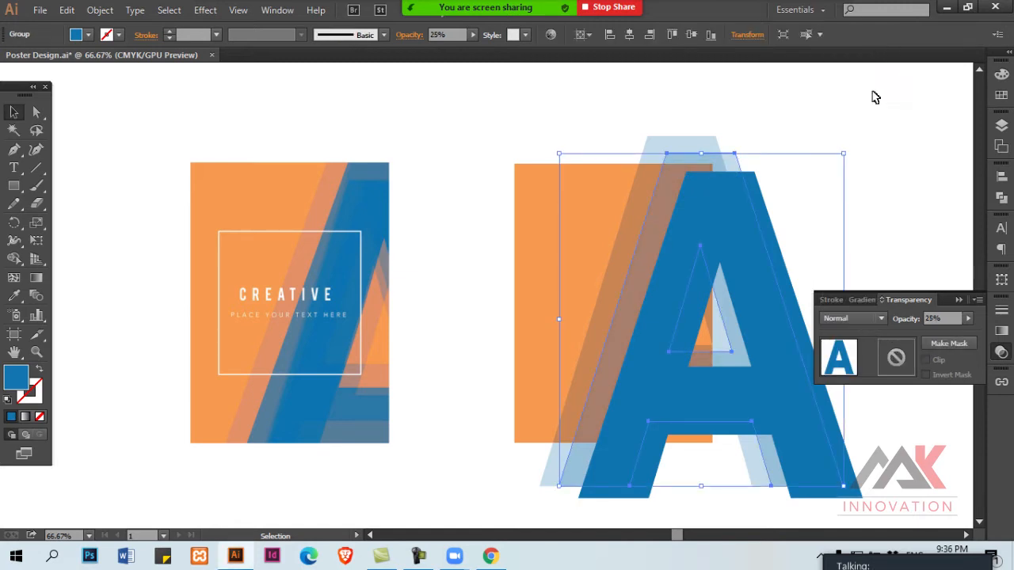
pyautogui.click(876, 98)
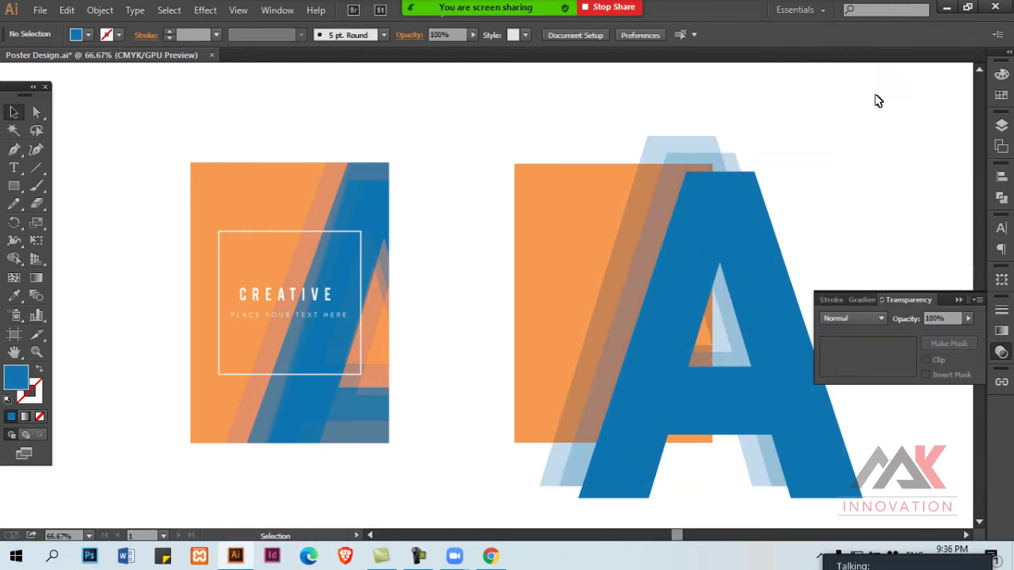
# Move the two translucent As closer to the solid front A so only narrow offset edges remain
pyautogui.click(719, 175)
pyautogui.hotkey('shift', 'Right')
pyautogui.click(664, 142)
pyautogui.moveTo(665, 143); pyautogui.dragTo(683, 150)
pyautogui.hotkey('shift', 'Right')
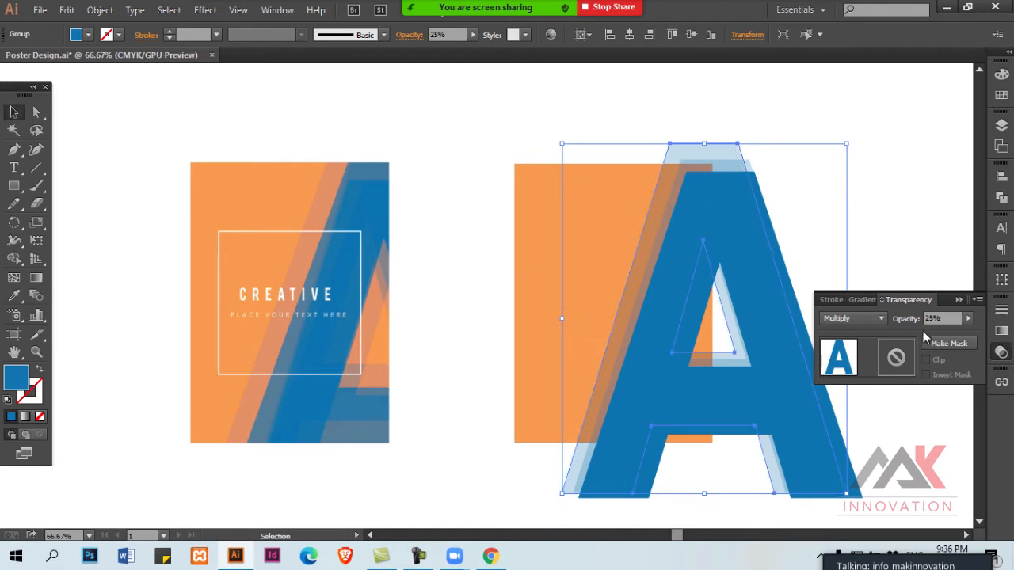
# Set the rearmost translucent A's blending mode to Normal and fine-tune its position behind the other As
pyautogui.click(879, 318)
pyautogui.click(858, 40)
pyautogui.click(698, 139)
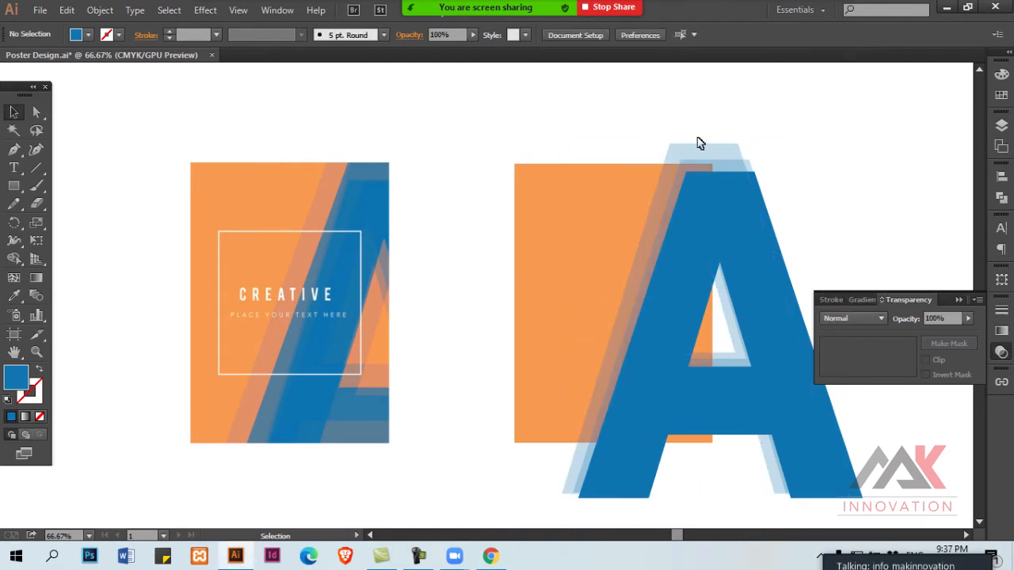
pyautogui.click(697, 150)
pyautogui.click(599, 132)
# Draw a rectangle over the orange reference poster's text frame with no fill and a white 1 pt stroke
pyautogui.press('m')
pyautogui.moveTo(220, 232); pyautogui.dragTo(361, 373)
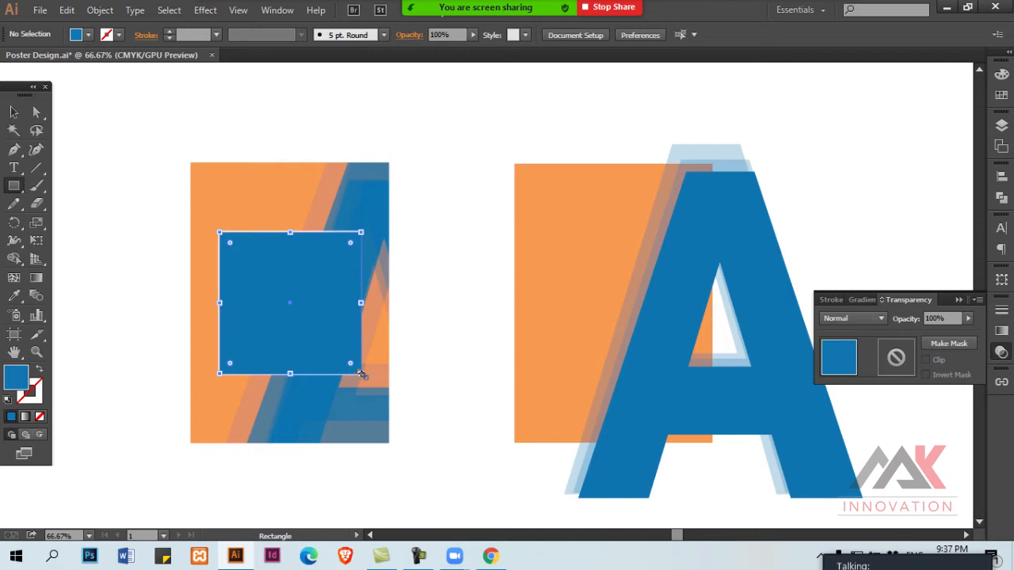
pyautogui.press('v')
pyautogui.press('m')
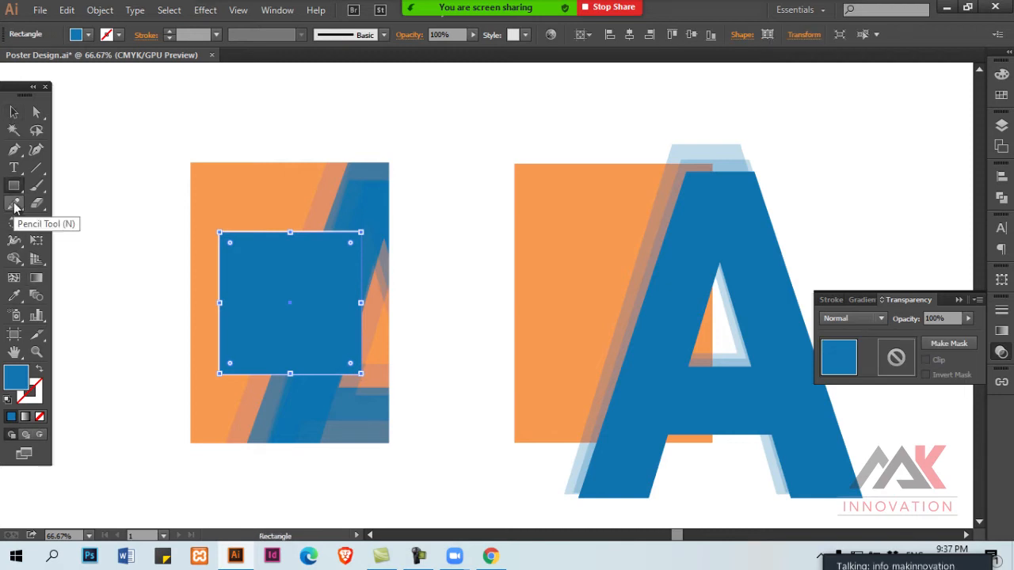
pyautogui.click(40, 417)
pyautogui.click(39, 397)
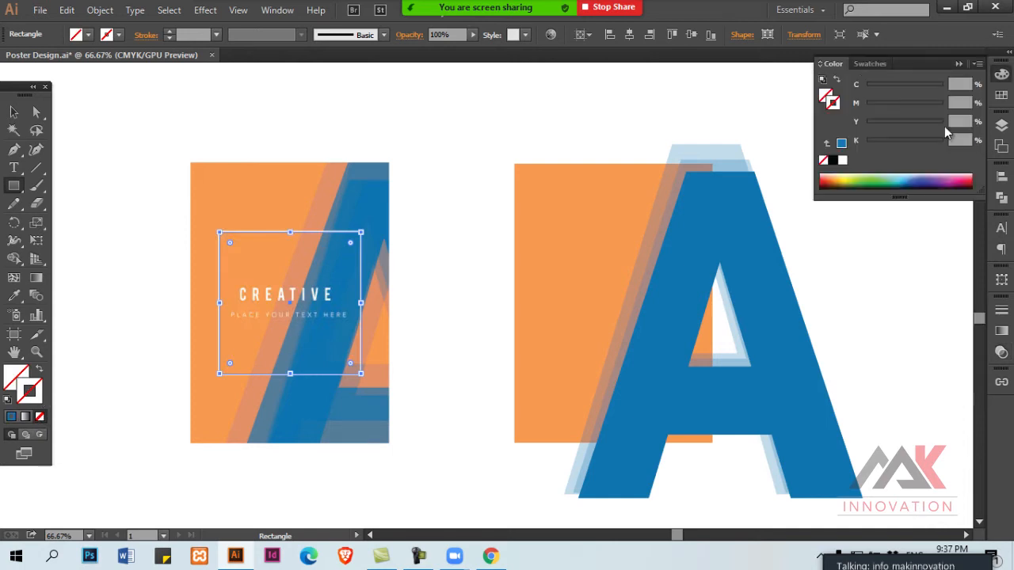
pyautogui.click(842, 160)
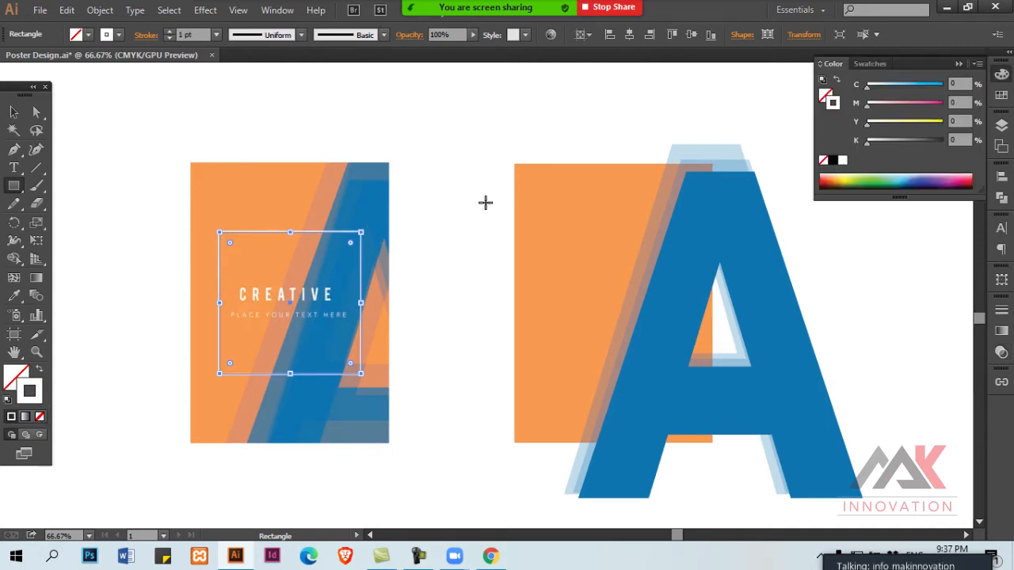
pyautogui.hotkey('ctrl', 'shift', 'a')
pyautogui.press('v')
# Ungroup the recreated pink and yellow poster and the group holding its CREATIVE heading and vertical line
pyautogui.keyDown('ctrl'); pyautogui.click(446, 287); pyautogui.keyUp('ctrl')
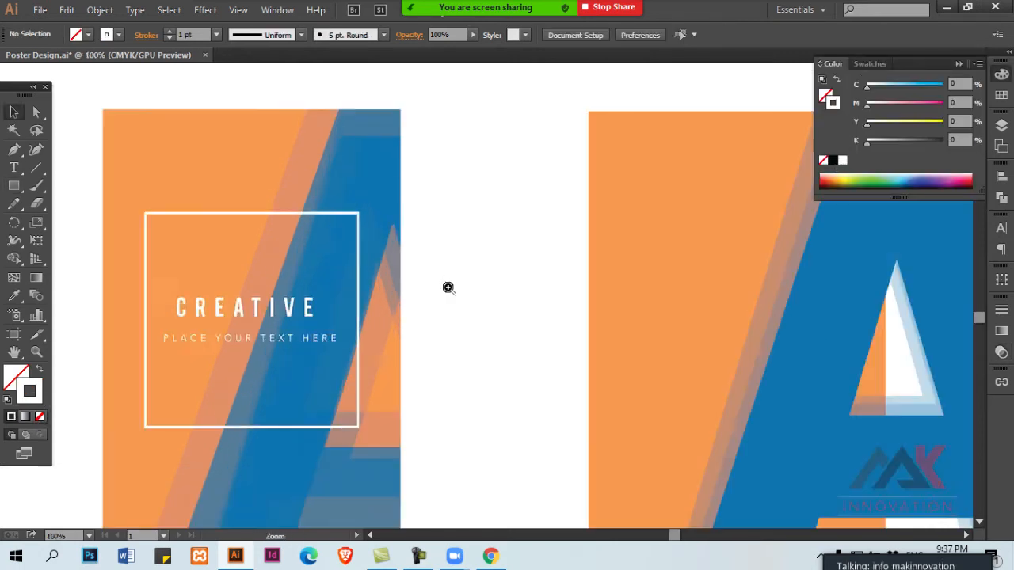
pyautogui.keyDown('ctrl'); pyautogui.click(449, 287); pyautogui.keyUp('ctrl')
pyautogui.keyDown('ctrl'); pyautogui.keyDown('alt'); pyautogui.click(467, 296); pyautogui.keyUp('alt'); pyautogui.keyUp('ctrl')
pyautogui.moveTo(457, 231); pyautogui.dragTo(501, 465)
pyautogui.scroll(-1, 531, 342)
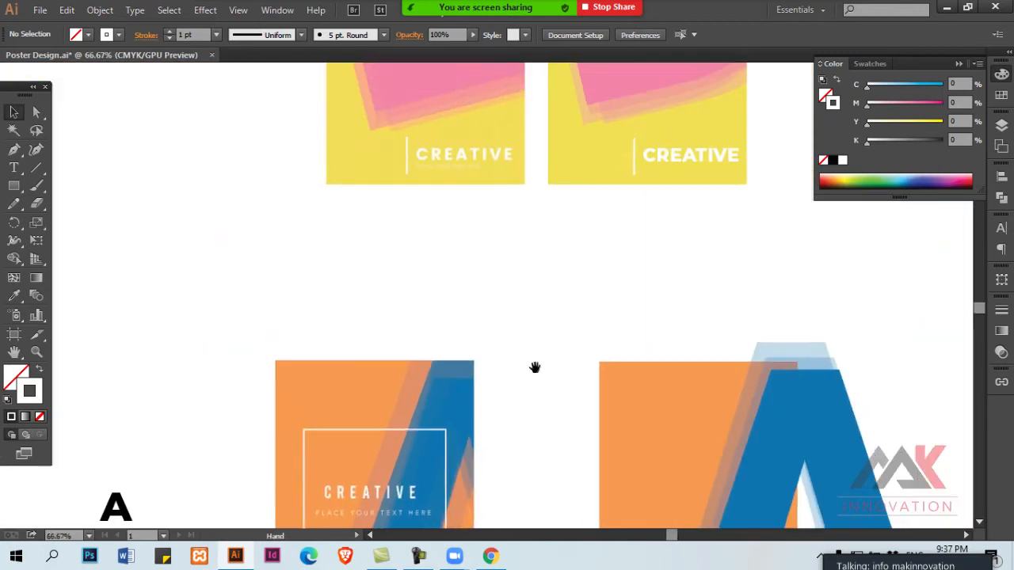
pyautogui.click(464, 152)
pyautogui.click(649, 165)
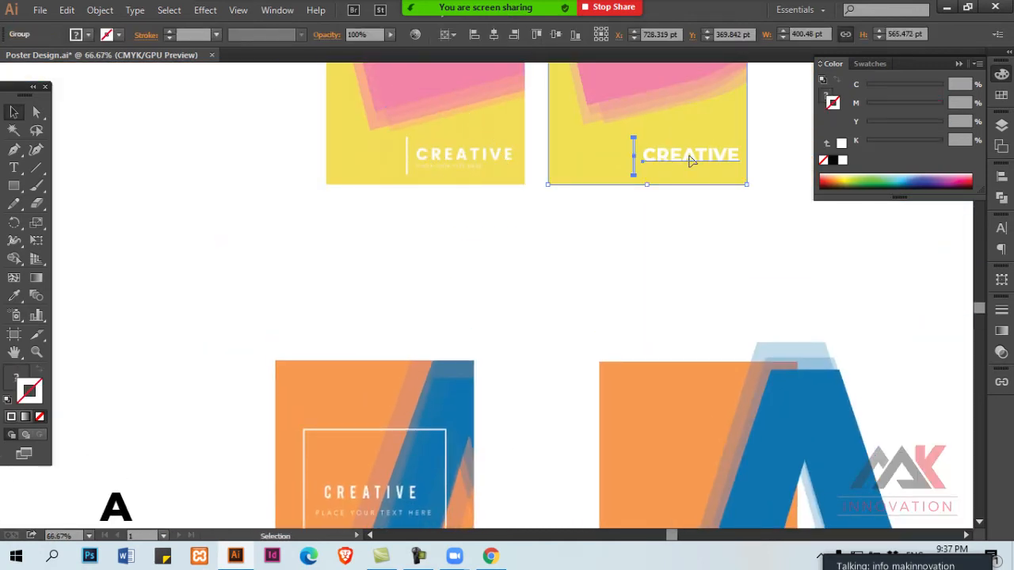
pyautogui.hotkey('ctrl', 'shift', 'a')
pyautogui.click(668, 156)
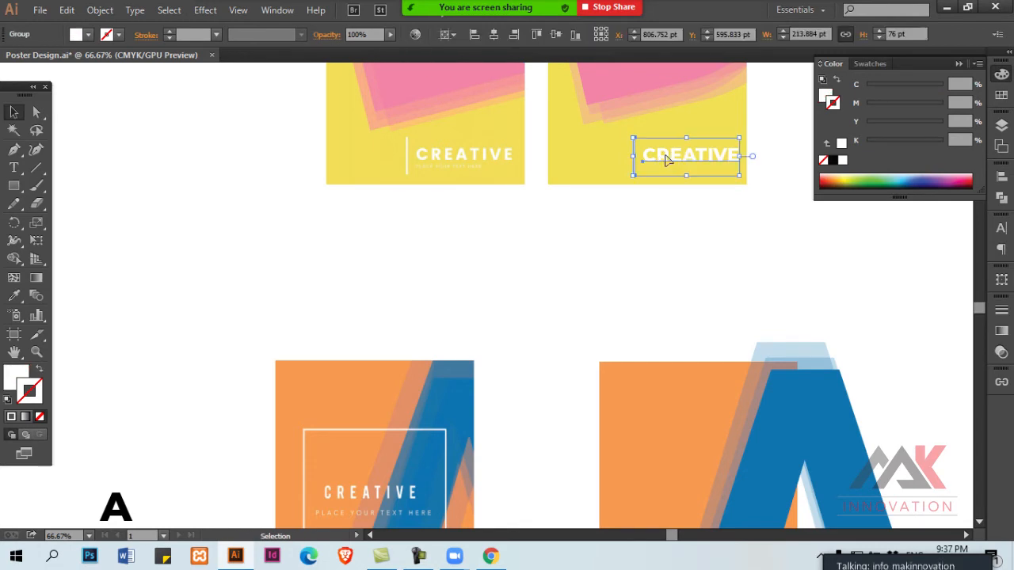
pyautogui.hotkey('ctrl', 'shift', 'g')
pyautogui.hotkey('ctrl', 'shift', 'a')
# Duplicate the yellow poster's CREATIVE heading and place the copy just above the orange reference poster's heading
pyautogui.click(647, 156)
pyautogui.keyDown('alt'); pyautogui.moveTo(683, 156); pyautogui.dragTo(415, 332); pyautogui.keyUp('alt')
pyautogui.hotkey('ctrl', '+')
pyautogui.hotkey('ctrl', '+')
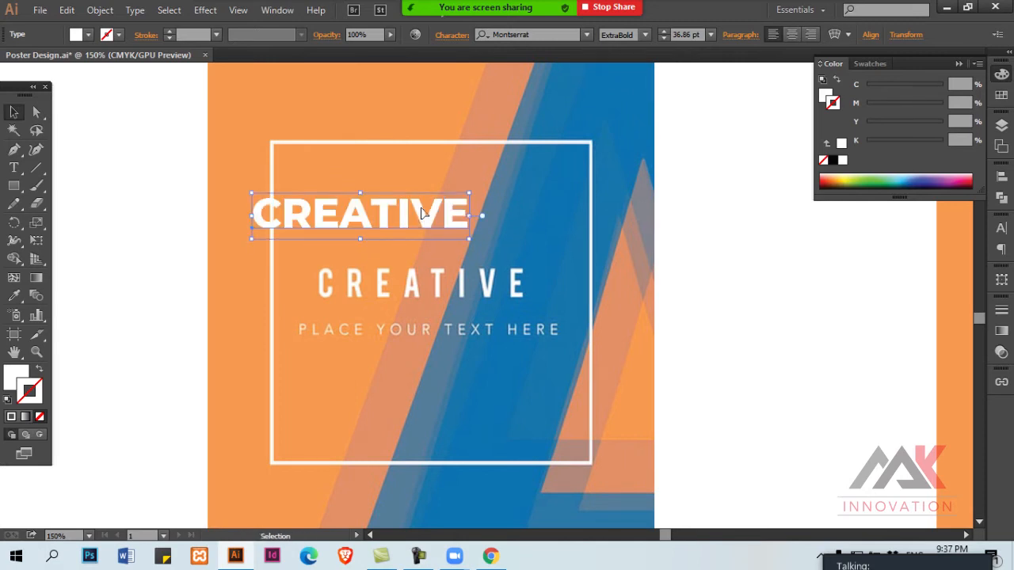
pyautogui.moveTo(422, 213); pyautogui.dragTo(470, 236)
pyautogui.hotkey('ctrl', '+')
# Try Bebas Neue in the Book style on the copied CREATIVE heading
pyautogui.click(646, 35)
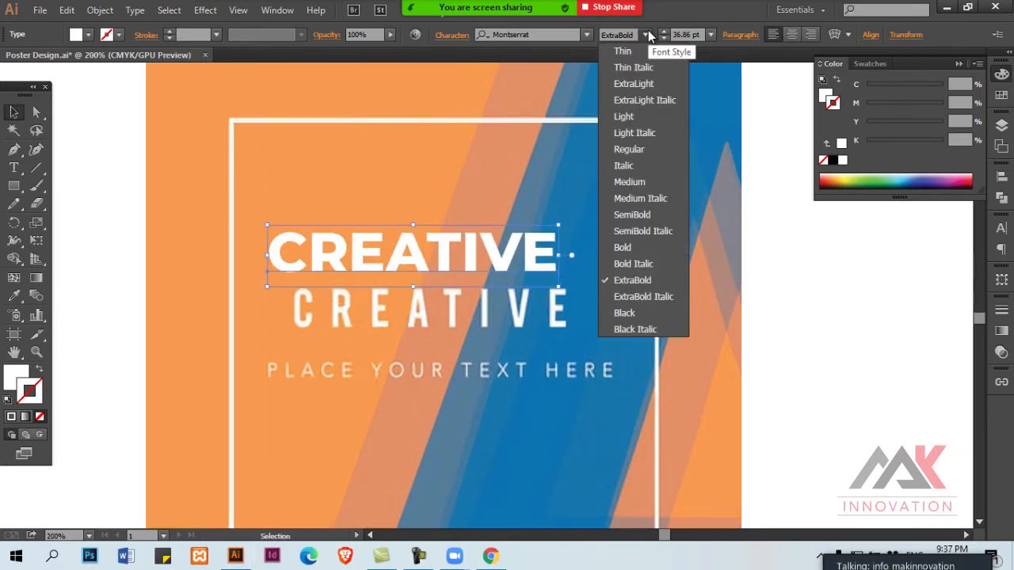
pyautogui.click(649, 34)
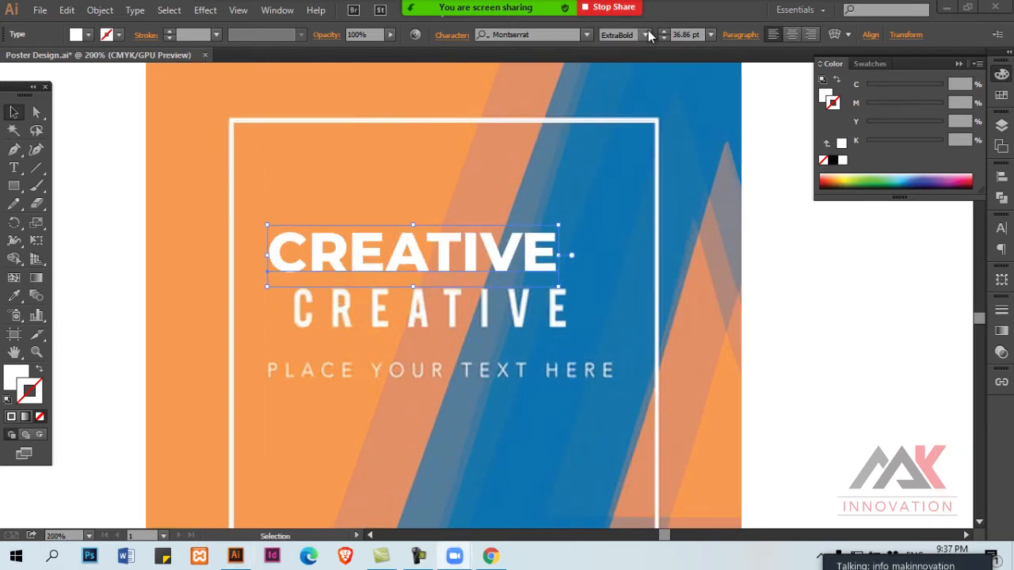
pyautogui.click(523, 35)
pyautogui.write('BE')
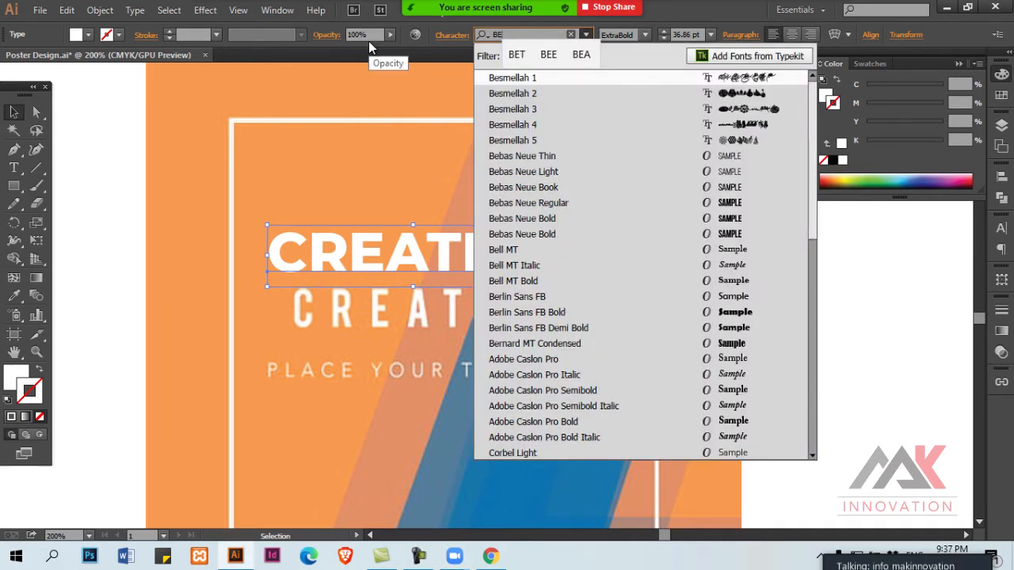
pyautogui.write('bas')
pyautogui.press('Return')
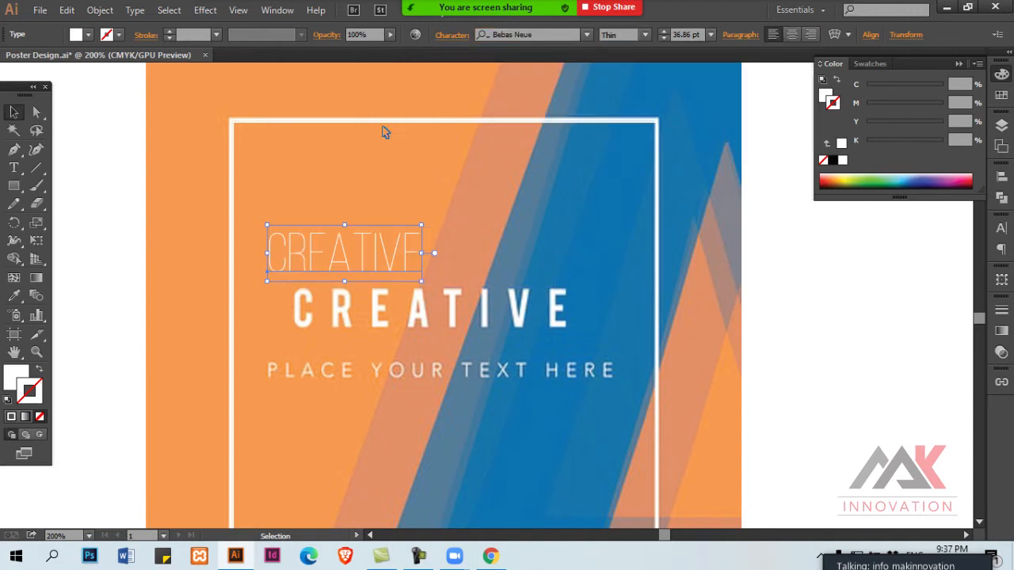
pyautogui.click(646, 39)
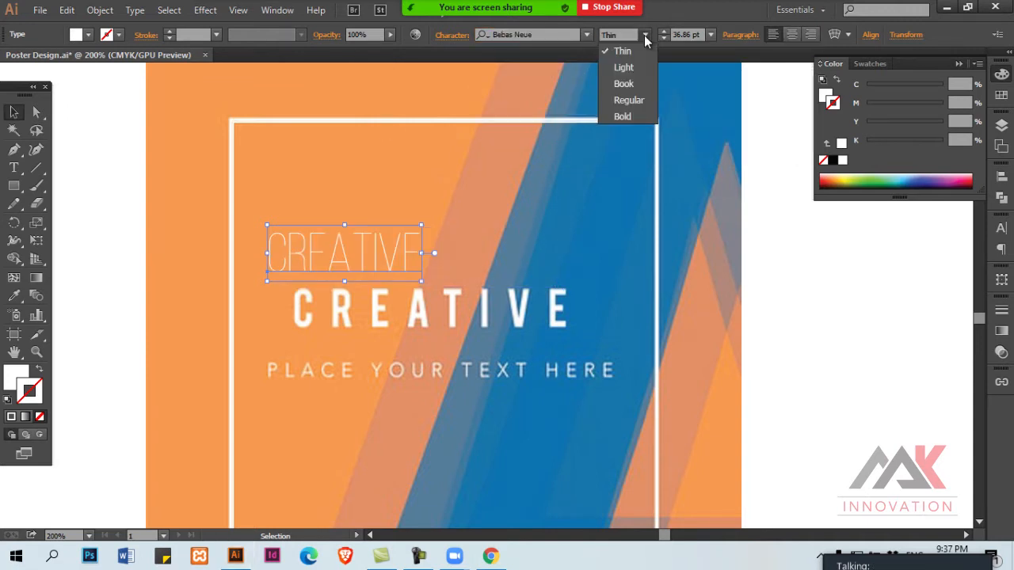
pyautogui.click(615, 80)
# Try Futura Light Condensed and Futura Bold Condensed BT on the copied CREATIVE heading
pyautogui.click(523, 35)
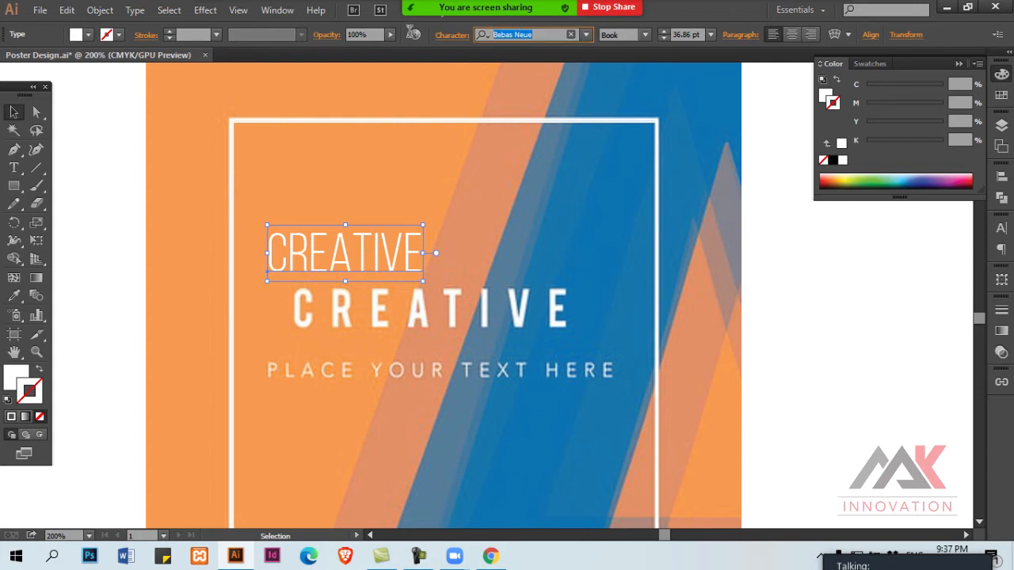
pyautogui.write('FUT')
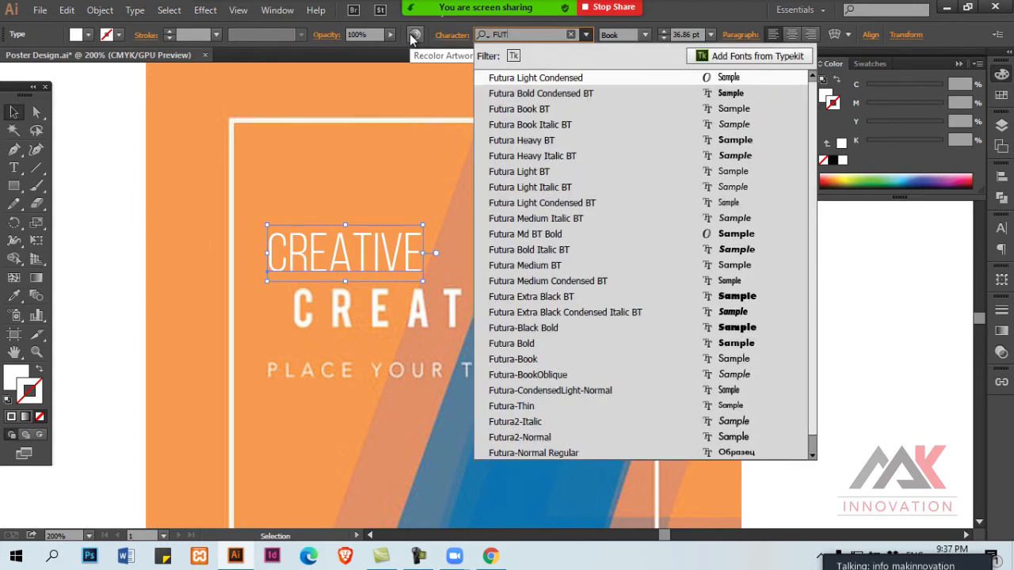
pyautogui.press('Return')
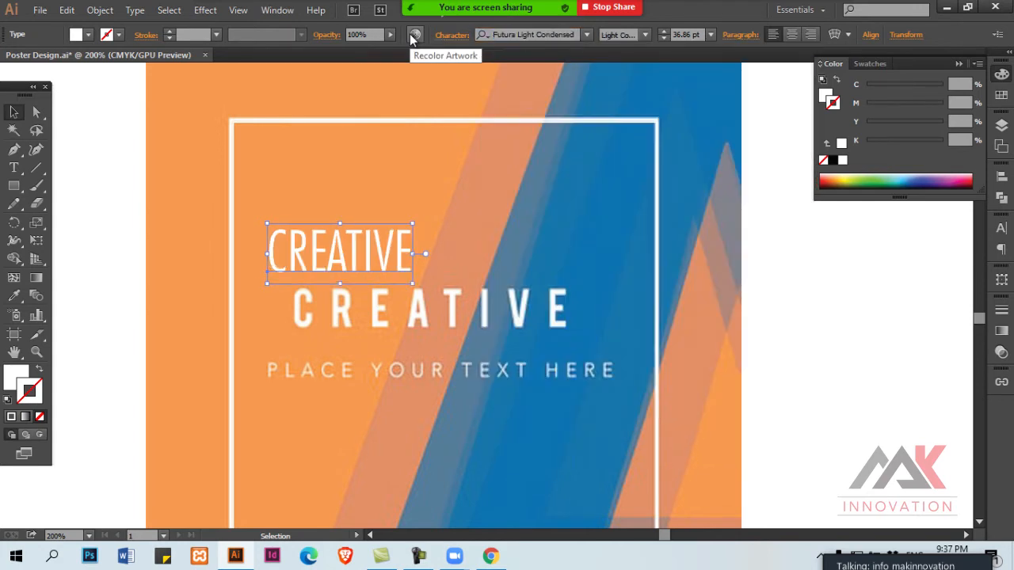
pyautogui.click(646, 35)
pyautogui.click(587, 37)
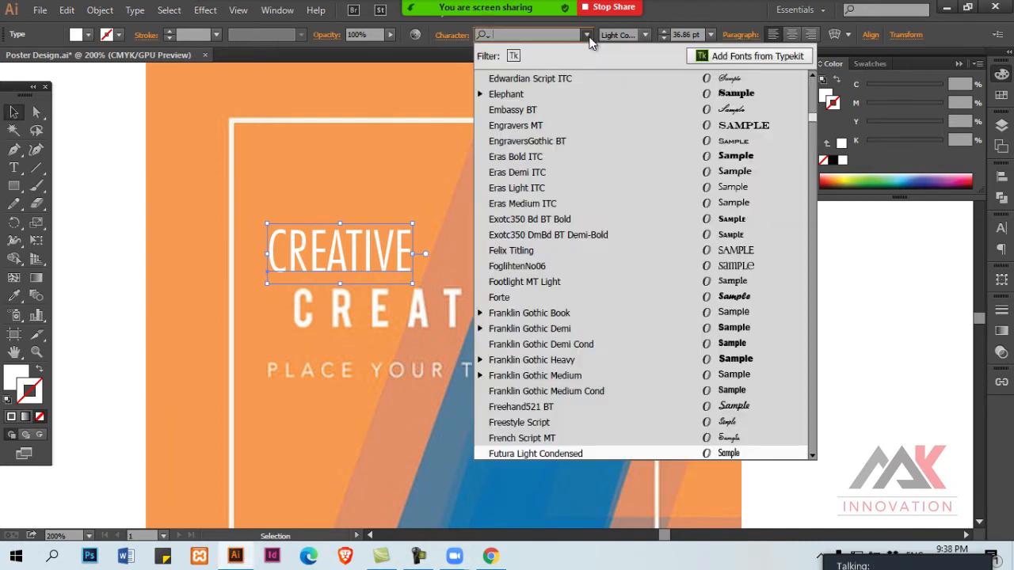
pyautogui.press('Down')
pyautogui.press('Down')
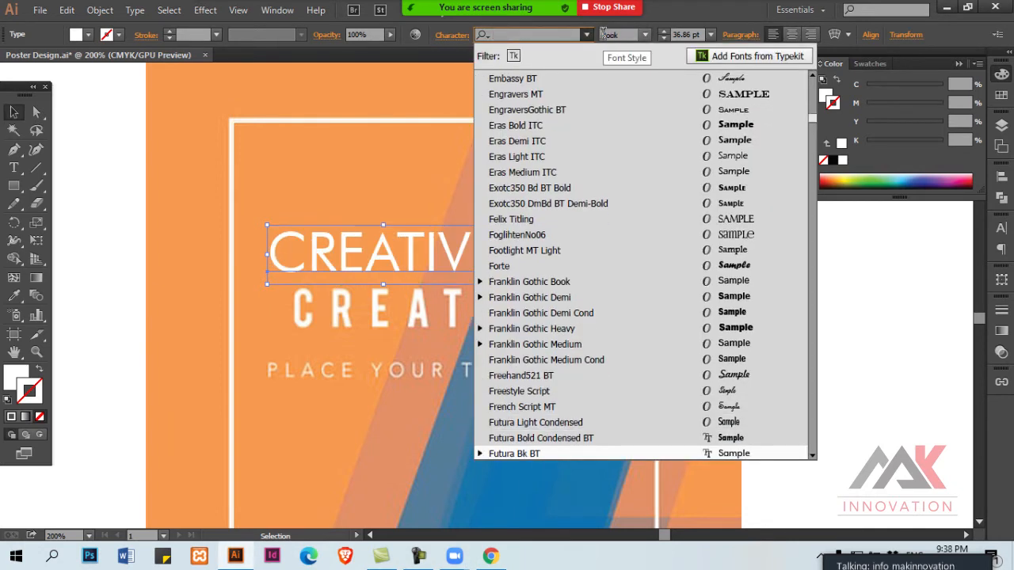
pyautogui.press('Up')
pyautogui.press('Return')
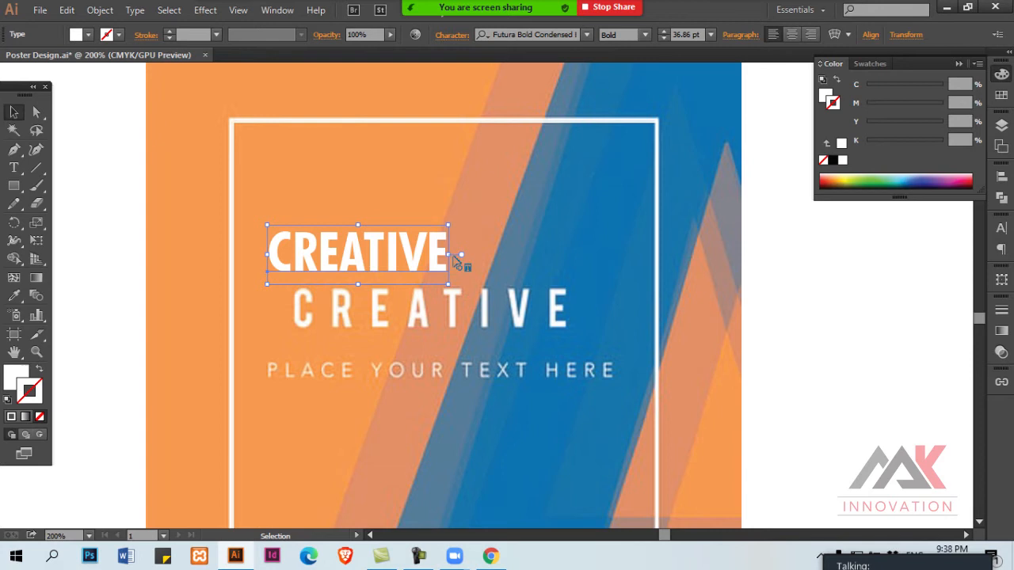
# Try Avenir LT Std 35 Light on the copied CREATIVE heading
pyautogui.click(550, 34)
pyautogui.write('AVE')
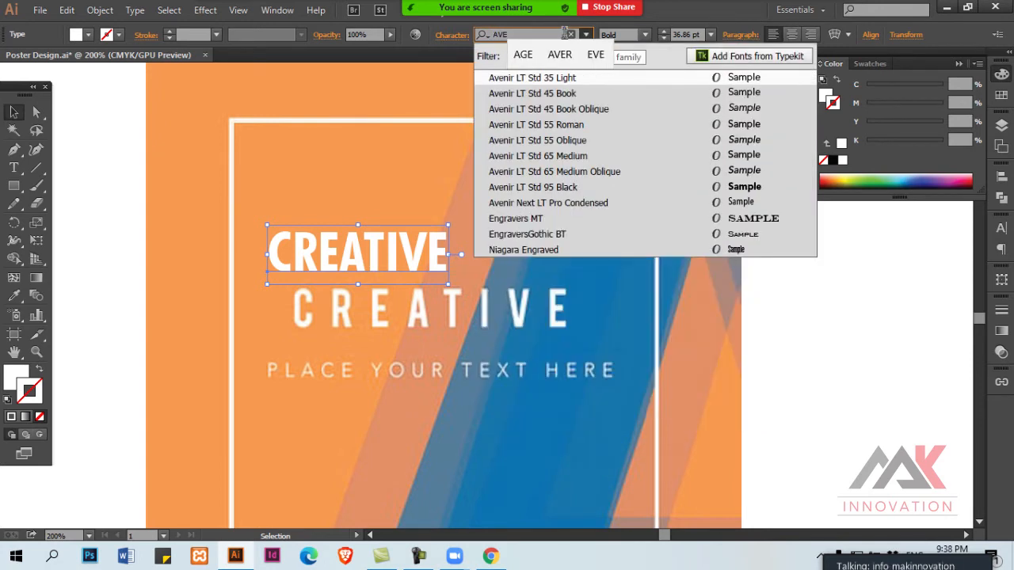
pyautogui.press('Return')
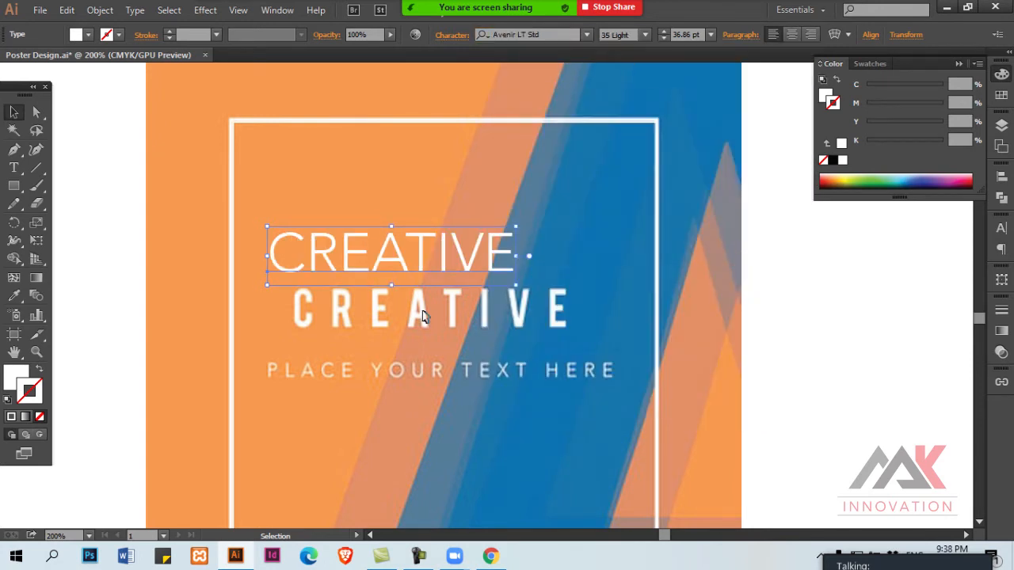
# Set the copied heading's font to Futura Bold Condensed BT and align its start with the reference heading below
pyautogui.click(567, 35)
pyautogui.write('FU')
pyautogui.press('Down')
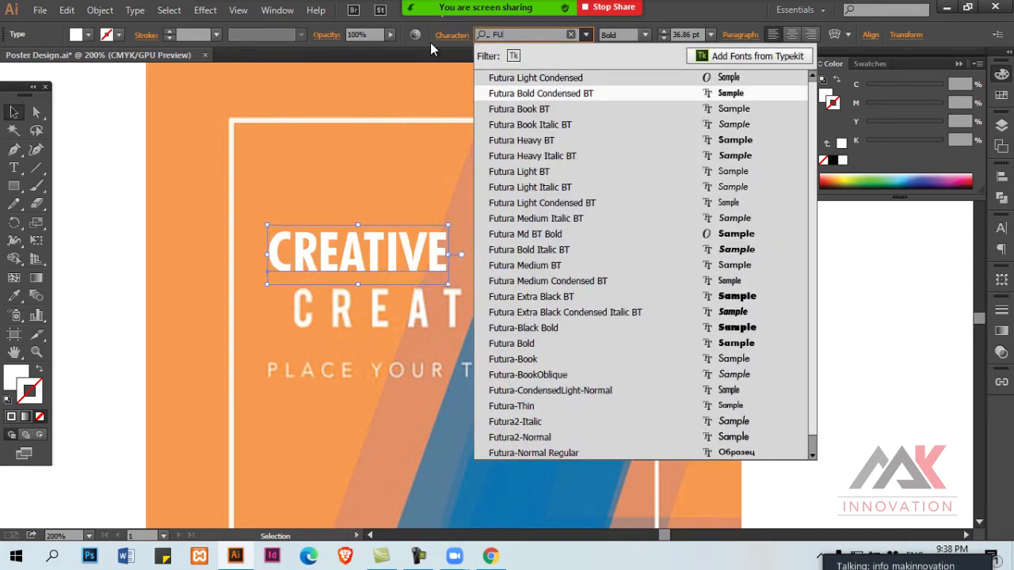
pyautogui.press('Return')
pyautogui.moveTo(402, 269); pyautogui.dragTo(423, 279)
# Try Helvetica and Helvetica Neue 67 Medium Condensed on the copied CREATIVE heading
pyautogui.click(504, 35)
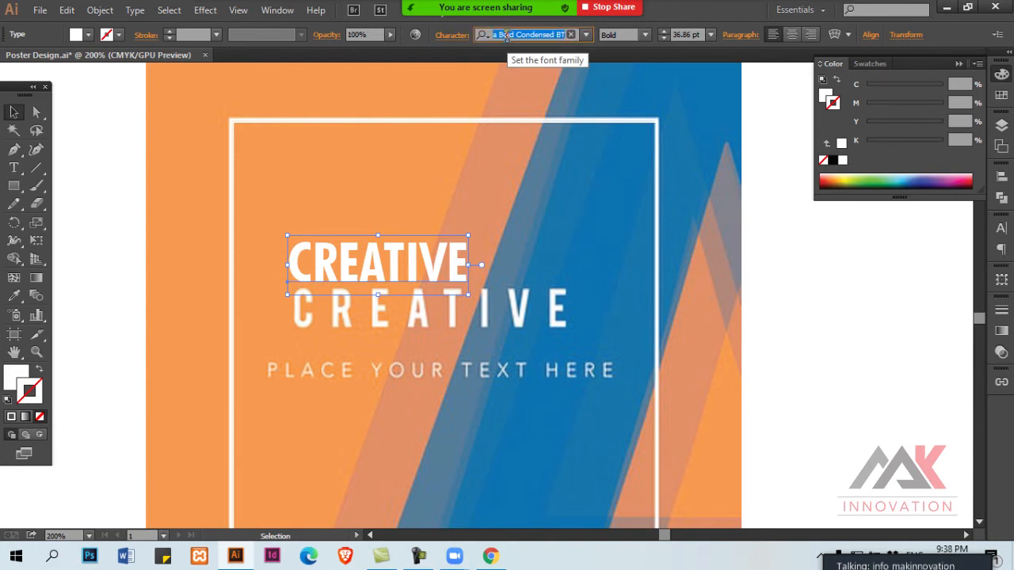
pyautogui.write('HELV')
pyautogui.press('Return')
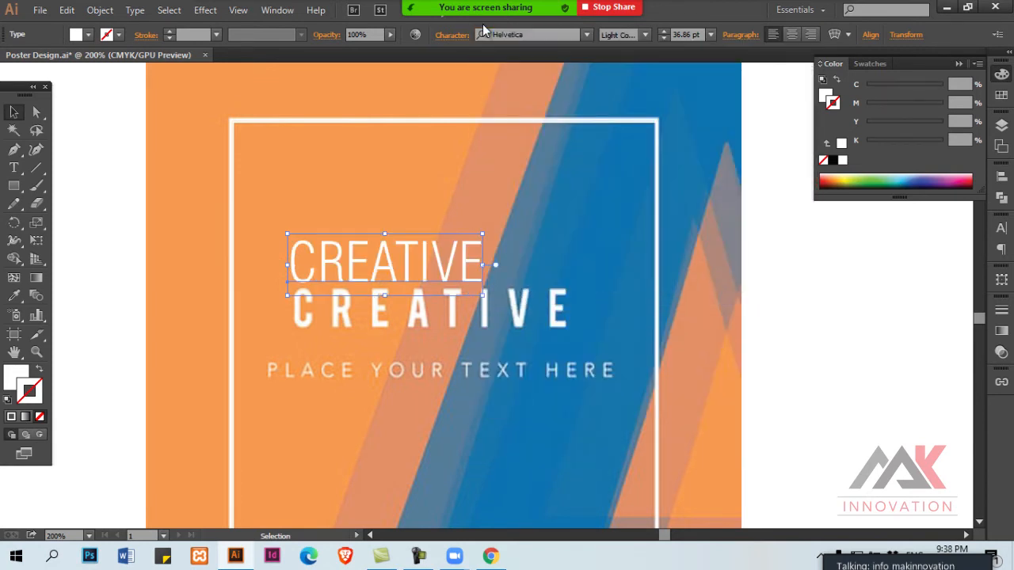
pyautogui.click(590, 35)
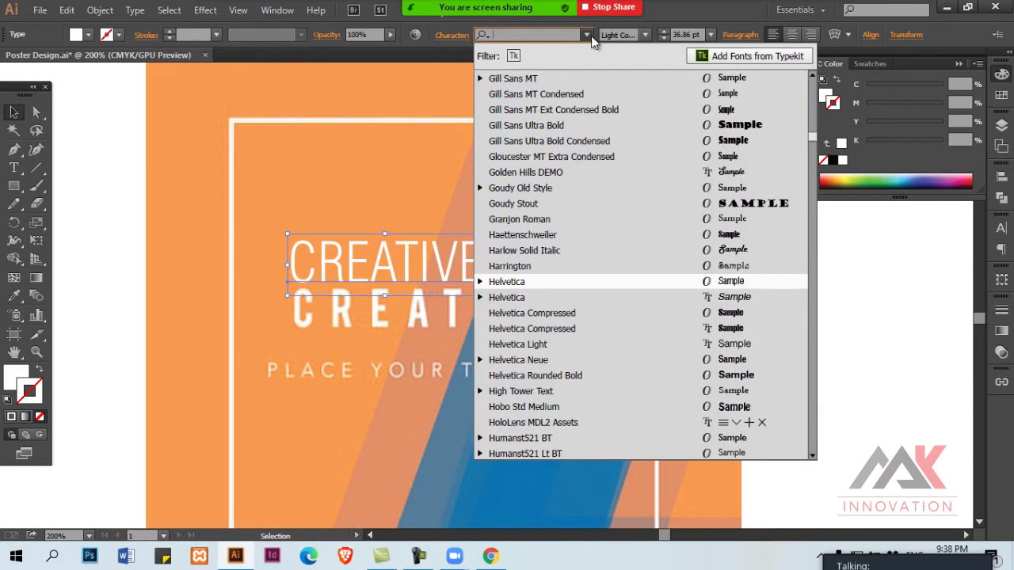
pyautogui.click(583, 360)
pyautogui.click(642, 37)
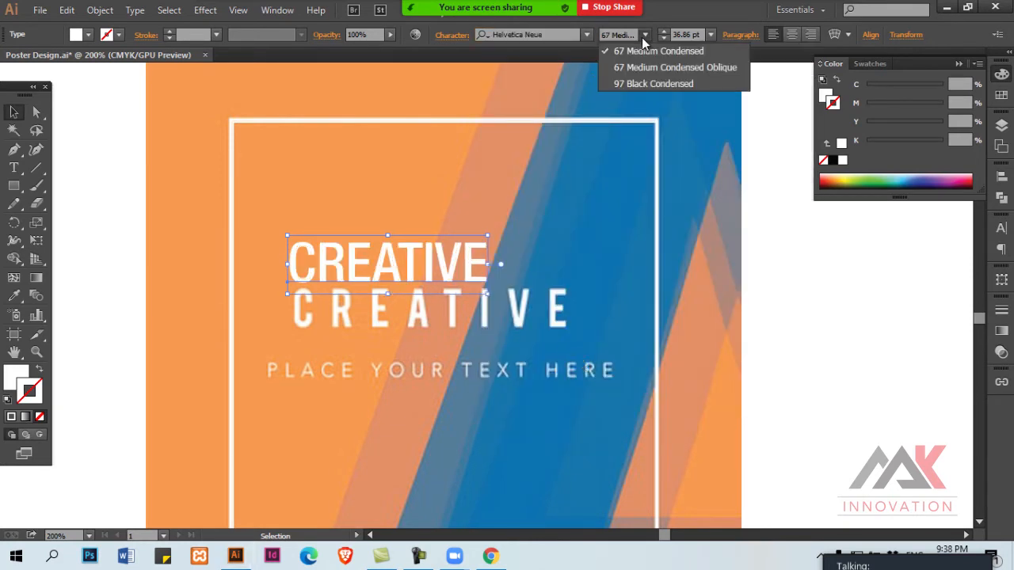
pyautogui.click(641, 38)
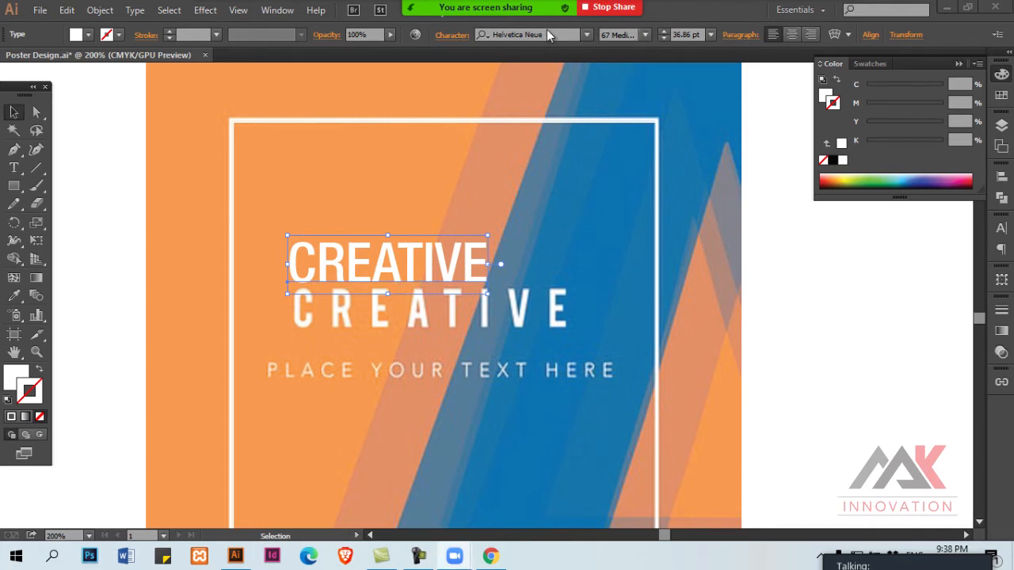
# Set the copied CREATIVE heading's font to Javanese Text
pyautogui.click(555, 34)
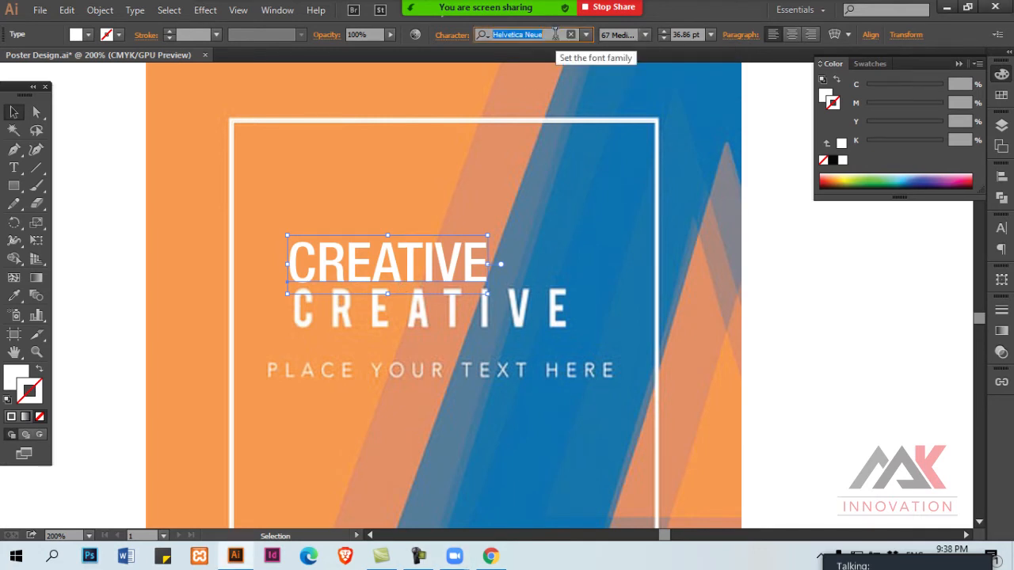
pyautogui.write('JA')
pyautogui.press('Return')
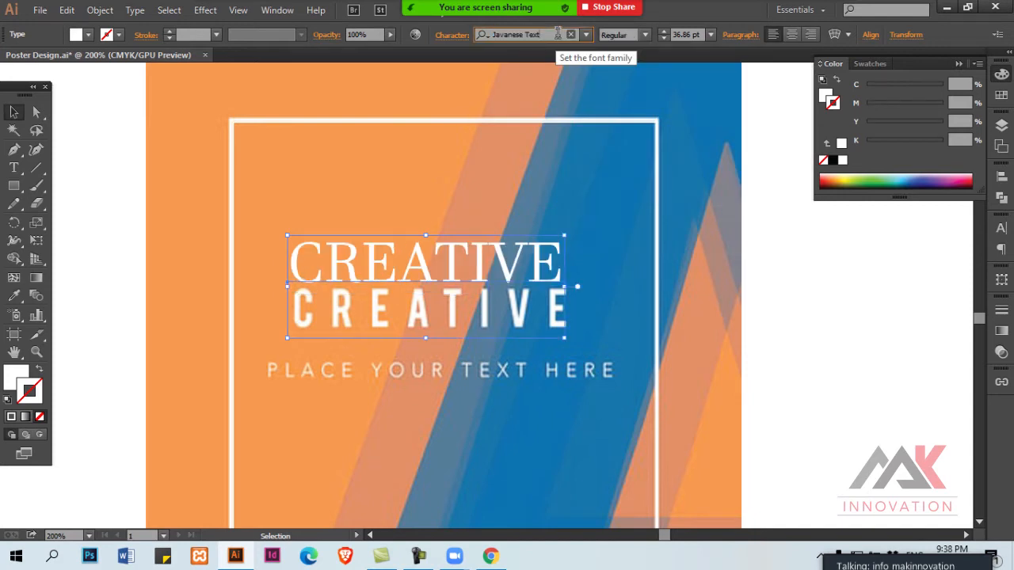
# Try Myriad Pro Condensed on the copied CREATIVE heading
pyautogui.click(568, 37)
pyautogui.write('MYRI')
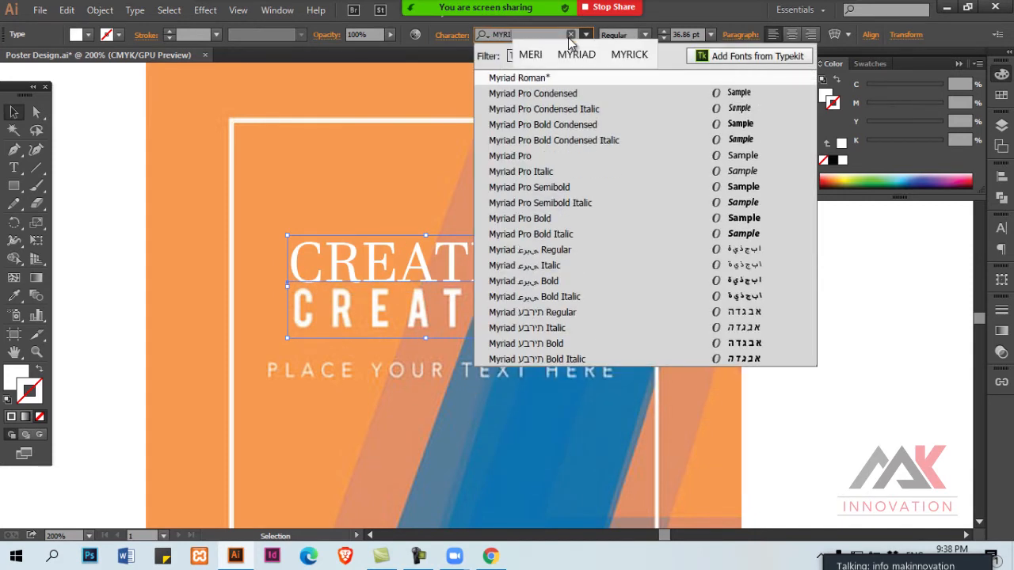
pyautogui.press('Down')
pyautogui.press('Return')
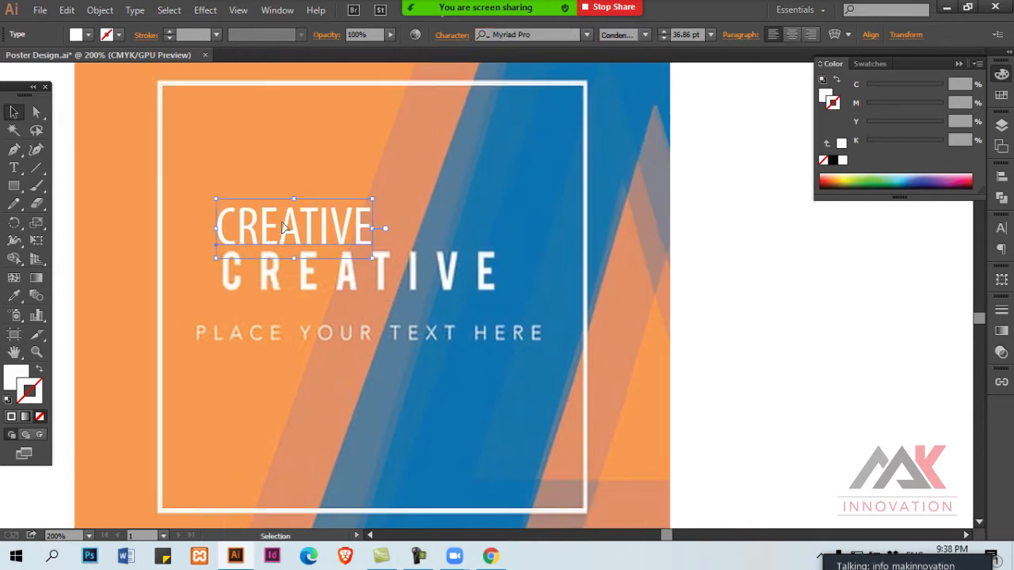
# Resize the copied CREATIVE heading against the reference heading, widen its letter spacing to match, and place it just above the reference
pyautogui.moveTo(281, 227); pyautogui.dragTo(288, 268)
pyautogui.moveTo(380, 300); pyautogui.dragTo(290, 264)
pyautogui.hotkey('alt', 'Right')
pyautogui.hotkey('alt', 'Right')
pyautogui.hotkey('alt', 'Right')
pyautogui.hotkey('alt', 'Right')
pyautogui.hotkey('alt', 'Right')
pyautogui.hotkey('alt', 'Right')
pyautogui.hotkey('alt', 'Right')
pyautogui.hotkey('alt', 'Right')
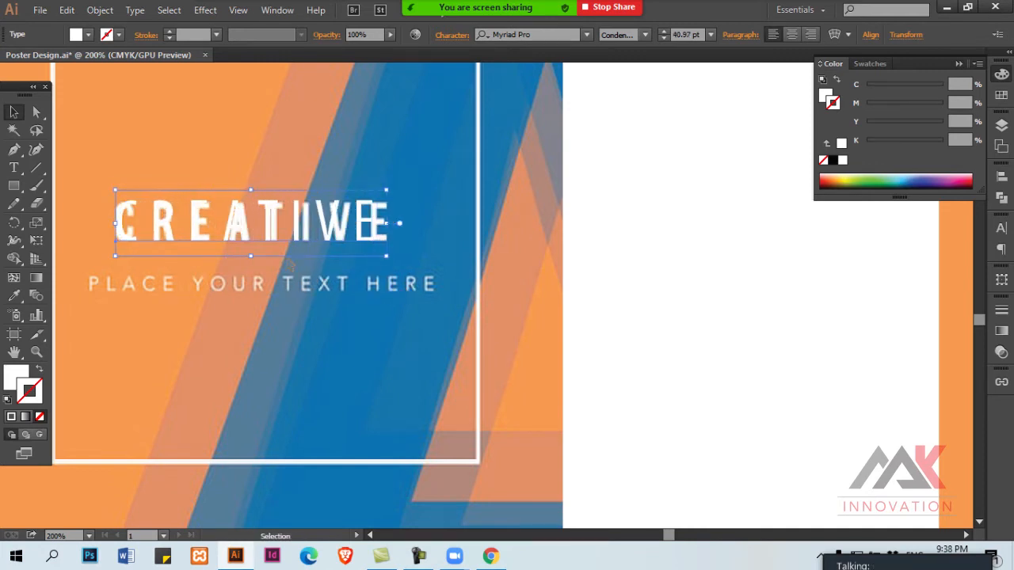
pyautogui.press('space')
pyautogui.moveTo(403, 251); pyautogui.dragTo(519, 257)
pyautogui.moveTo(520, 197); pyautogui.dragTo(523, 218)
pyautogui.press('space')
# Set the copied CREATIVE heading's font to Avenir LT Std 65 Medium
pyautogui.click(551, 30)
pyautogui.write('AVE')
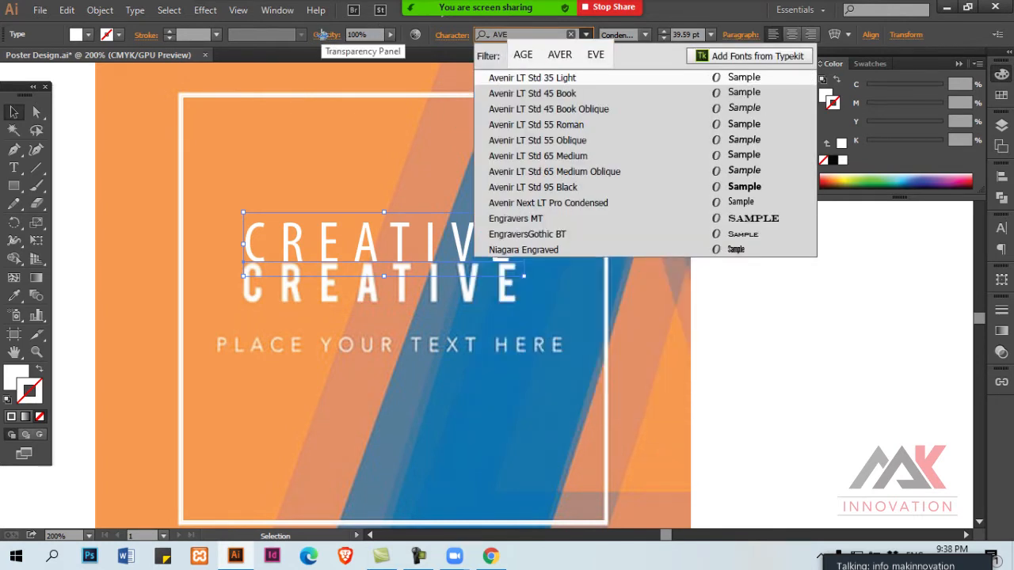
pyautogui.press('Down')
pyautogui.press('Down')
pyautogui.press('Down')
pyautogui.press('Down')
pyautogui.press('Down')
pyautogui.press('Return')
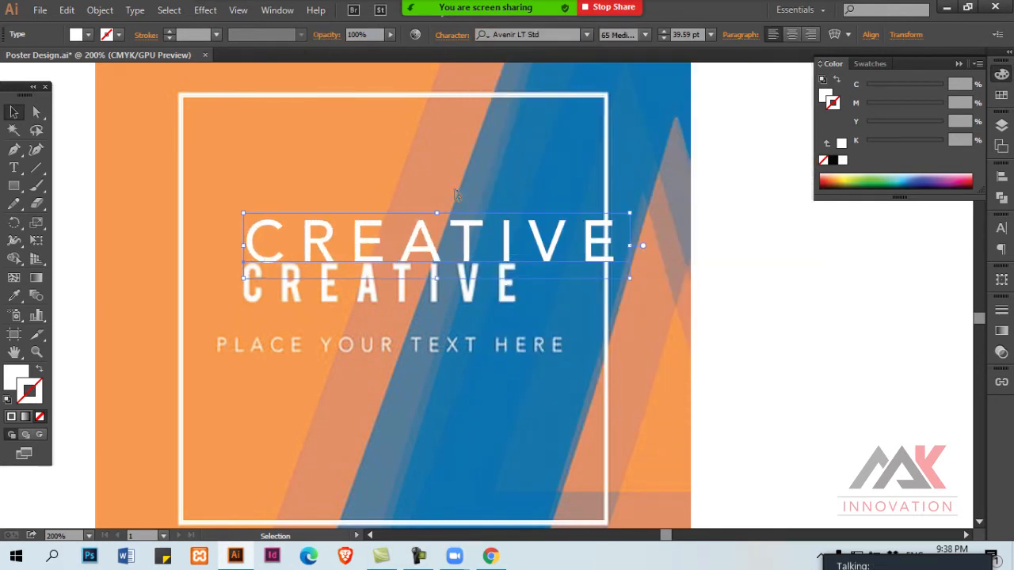
# Narrow the copied heading to about the reference heading's width and move it onto the reference
pyautogui.moveTo(630, 246); pyautogui.dragTo(531, 250)
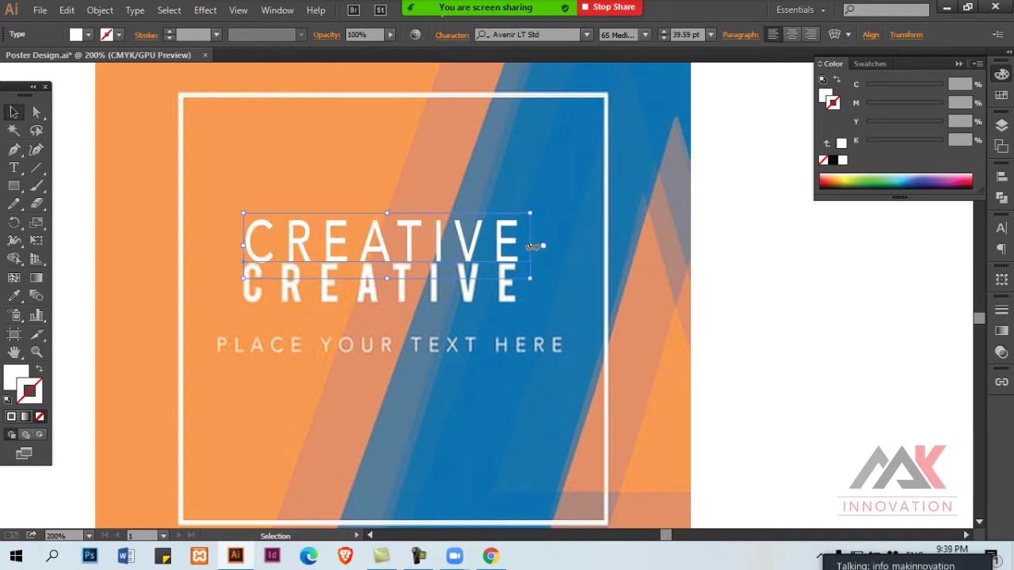
pyautogui.moveTo(533, 248); pyautogui.dragTo(555, 237)
pyautogui.hotkey('ctrl', 'z')
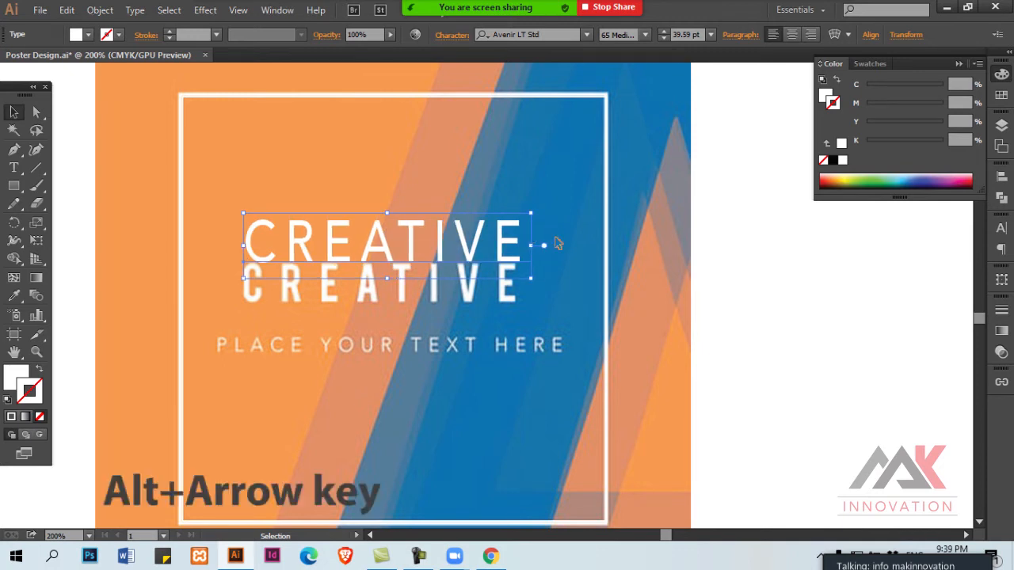
pyautogui.moveTo(397, 252); pyautogui.dragTo(392, 295)
pyautogui.hotkey('ctrl', '-')
pyautogui.hotkey('ctrl', '-')
pyautogui.moveTo(438, 318); pyautogui.dragTo(242, 253)
pyautogui.keyDown('ctrl'); pyautogui.keyDown('alt'); pyautogui.click(421, 281); pyautogui.keyUp('alt'); pyautogui.keyUp('ctrl')
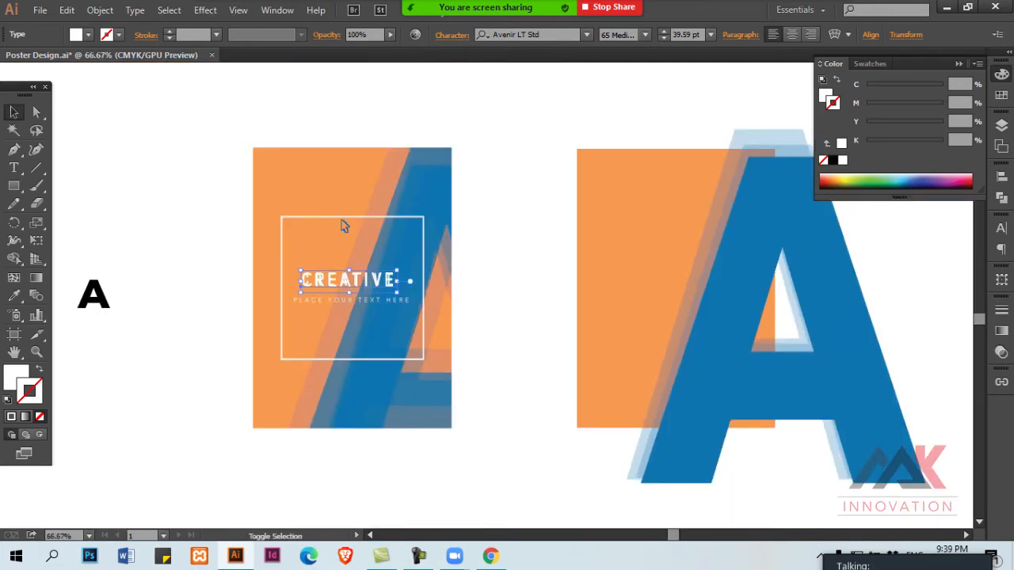
pyautogui.keyDown('ctrl'); pyautogui.click(435, 306); pyautogui.keyUp('ctrl')
pyautogui.hotkey('ctrl', 'shift', 'a')
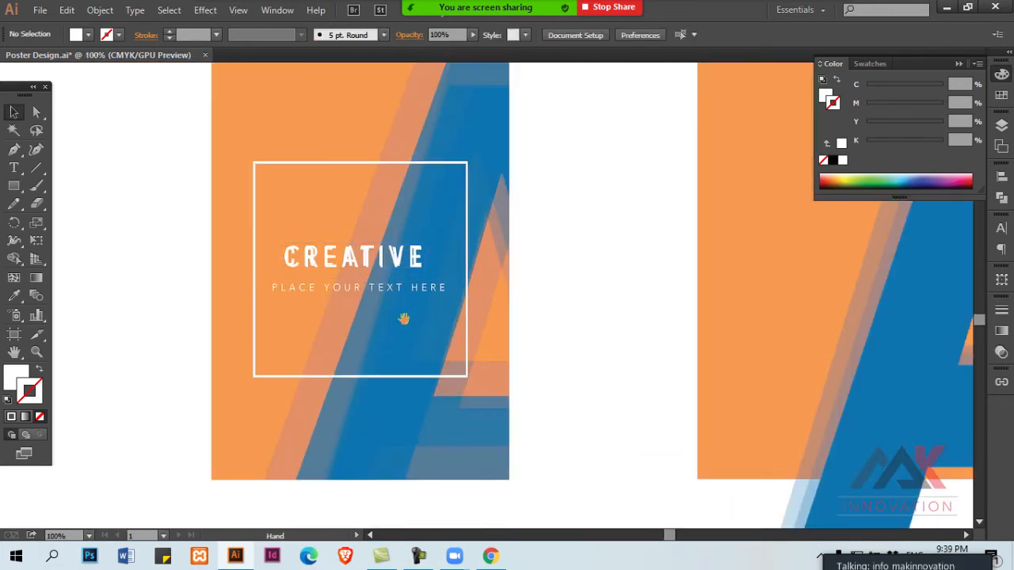
# Add a text line reading "place" below the reference subtitle and change its case to UPPERCASE
pyautogui.press('t')
pyautogui.click(364, 339)
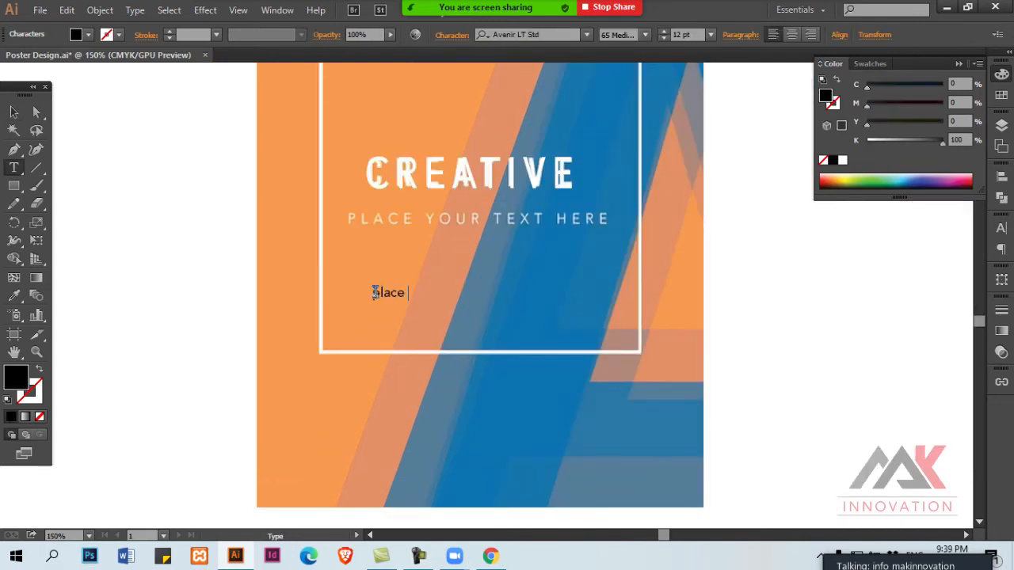
pyautogui.hotkey('ctrl', 'a')
pyautogui.click(135, 10)
pyautogui.moveTo(228, 241)
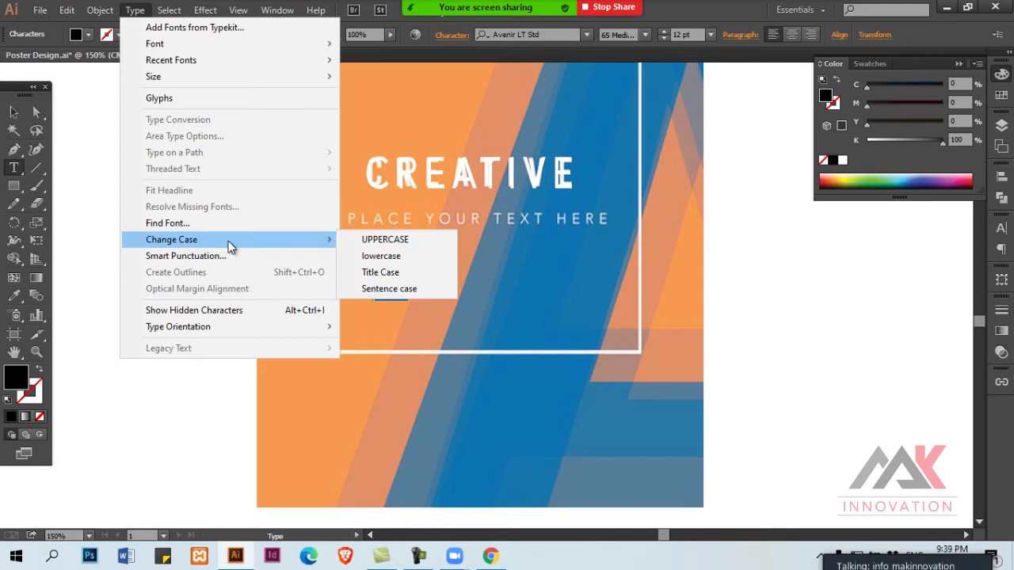
pyautogui.click(376, 238)
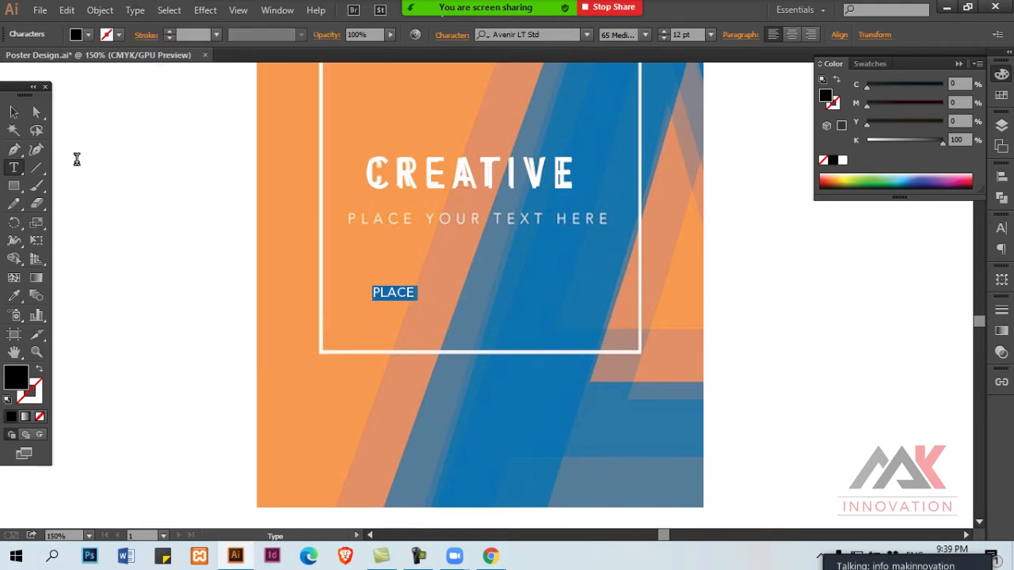
# Complete the new text line so it reads PLACE YOUR TEXT HERE
pyautogui.click(424, 293)
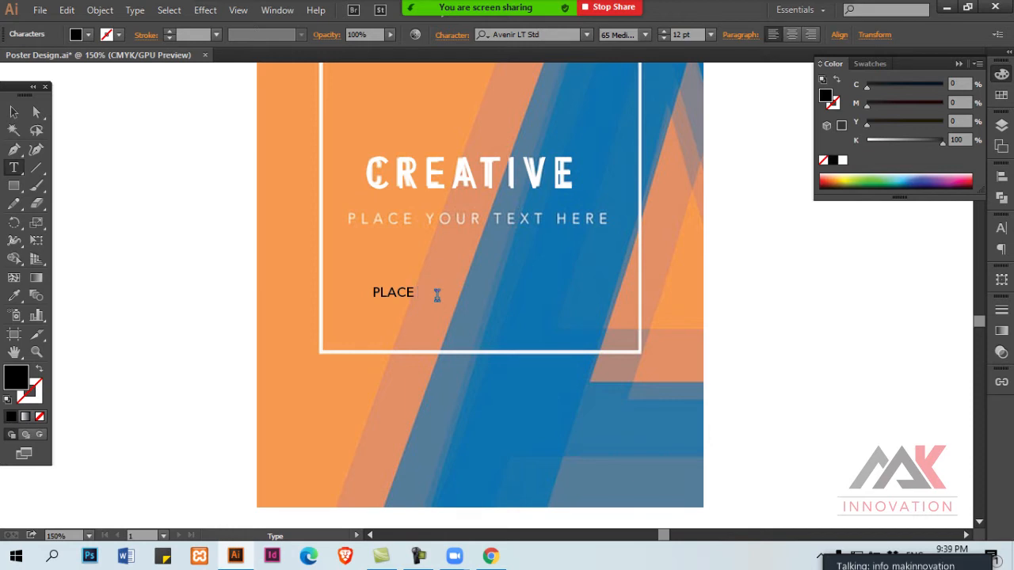
pyautogui.press('BackSpace')
pyautogui.press('BackSpace')
pyautogui.write('YOUR TEX')
pyautogui.press('Escape')
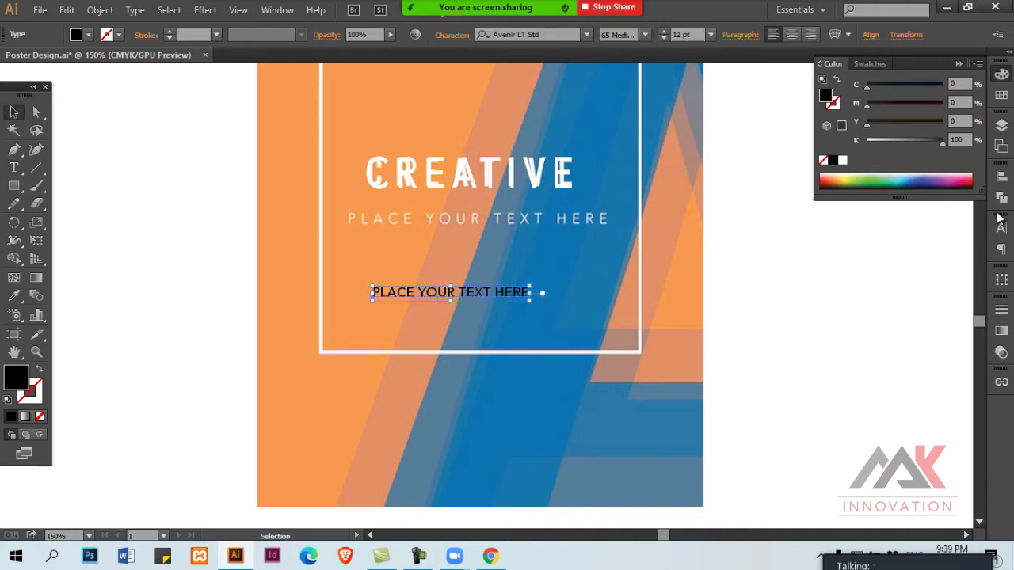
# Fill the PLACE YOUR TEXT HERE line with white and move it onto the start of the reference subtitle
pyautogui.click(843, 160)
pyautogui.moveTo(419, 291); pyautogui.dragTo(394, 217)
pyautogui.hotkey('ctrl', '+')
# Widen the new subtitle's letter spacing until it spans the reference subtitle
pyautogui.hotkey('alt', 'Right')
pyautogui.hotkey('alt', 'Right')
pyautogui.hotkey('alt', 'Right')
pyautogui.hotkey('alt', 'Right')
pyautogui.hotkey('alt', 'Right')
pyautogui.hotkey('alt', 'Right')
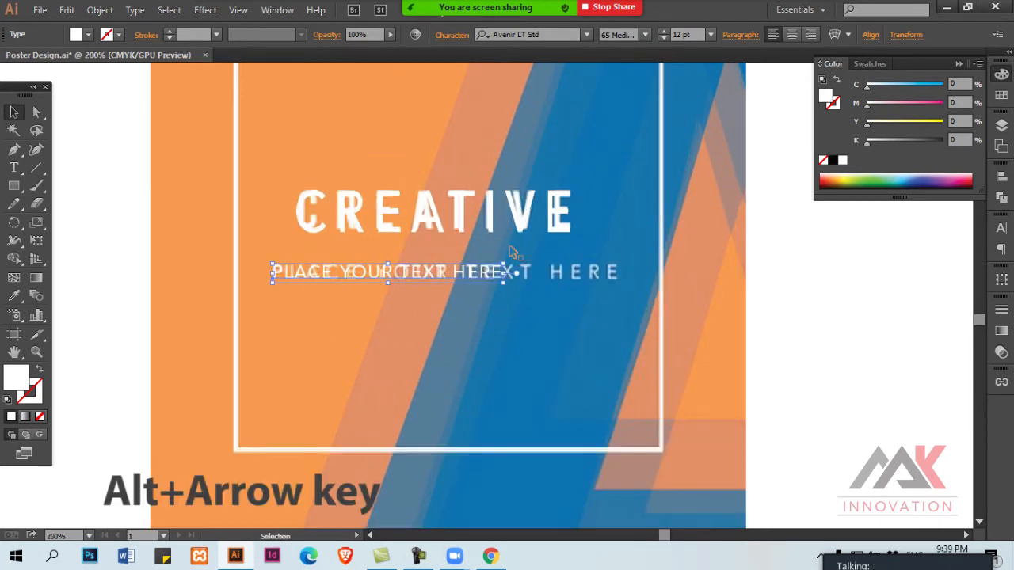
pyautogui.hotkey('alt', 'Right')
pyautogui.hotkey('alt', 'Right')
pyautogui.hotkey('alt', 'Right')
pyautogui.hotkey('alt', 'Right')
pyautogui.hotkey('alt', 'Right')
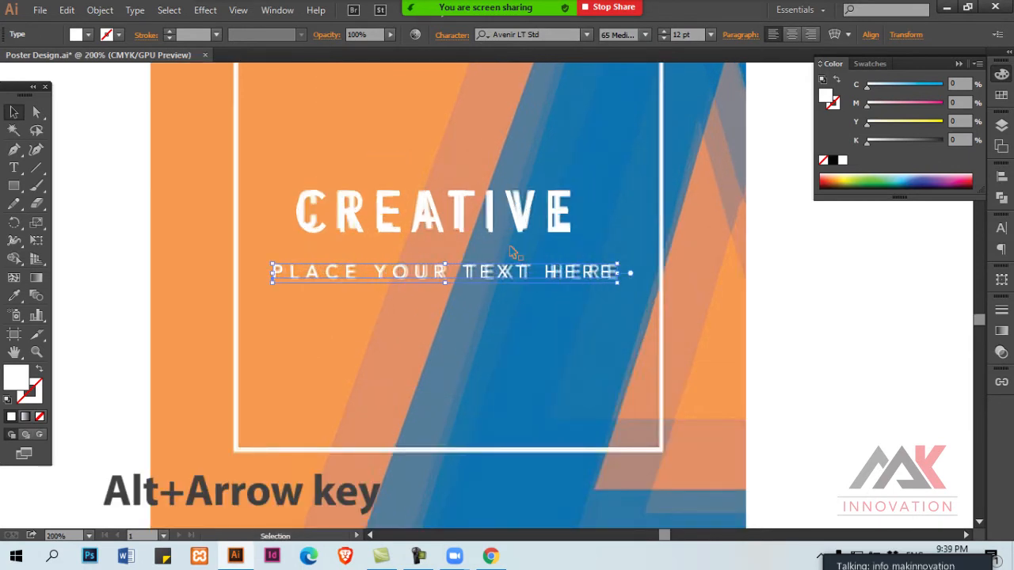
pyautogui.hotkey('ctrl', 'shift', 'a')
pyautogui.hotkey('ctrl', '-')
pyautogui.hotkey('ctrl', '-')
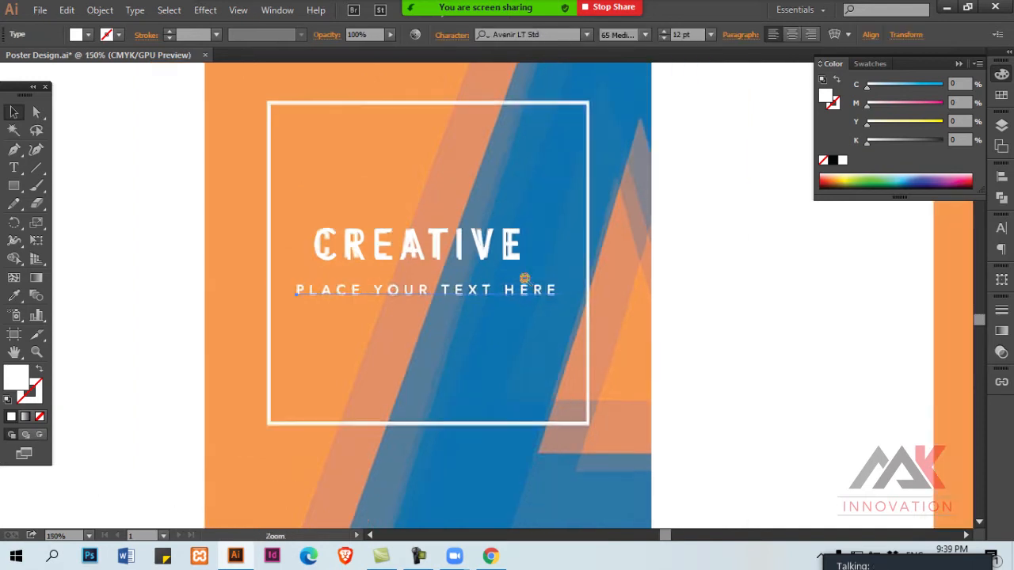
# Move the new heading, subtitle and white frame together onto the orange poster with the large blue A
pyautogui.moveTo(331, 309); pyautogui.dragTo(526, 270)
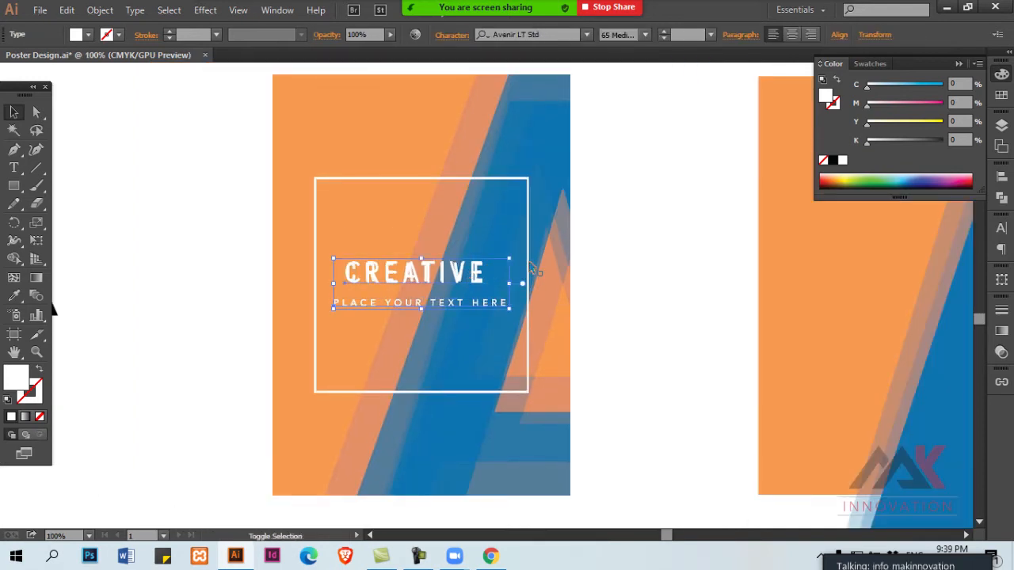
pyautogui.keyDown('shift'); pyautogui.click(527, 269); pyautogui.keyUp('shift')
pyautogui.hotkey('ctrl', '-')
pyautogui.moveTo(368, 309); pyautogui.dragTo(686, 309)
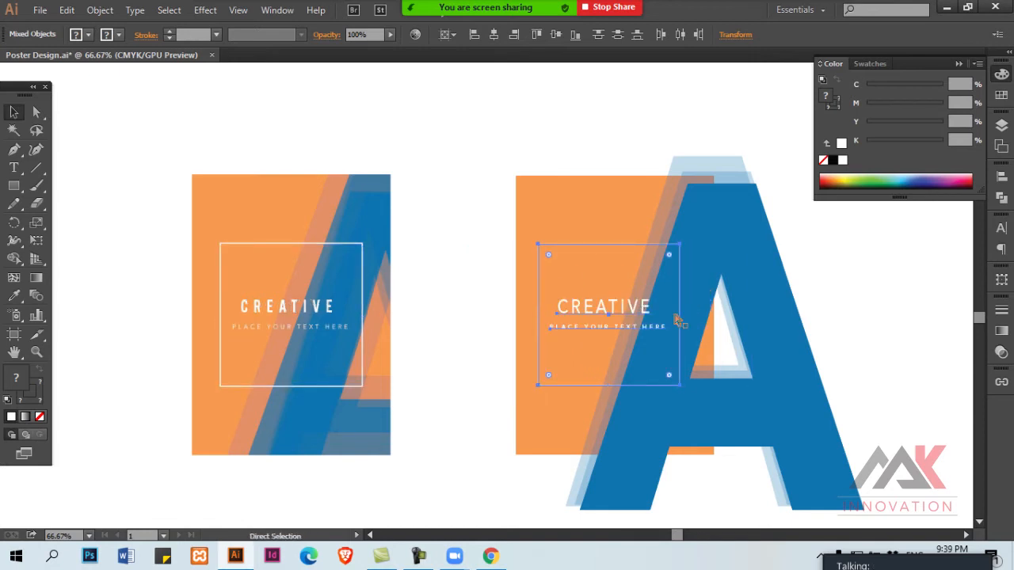
# Group the heading, subtitle and frame, and centre the group on the orange poster rectangle
pyautogui.hotkey('ctrl', 'g')
pyautogui.keyDown('shift'); pyautogui.click(587, 214); pyautogui.keyUp('shift')
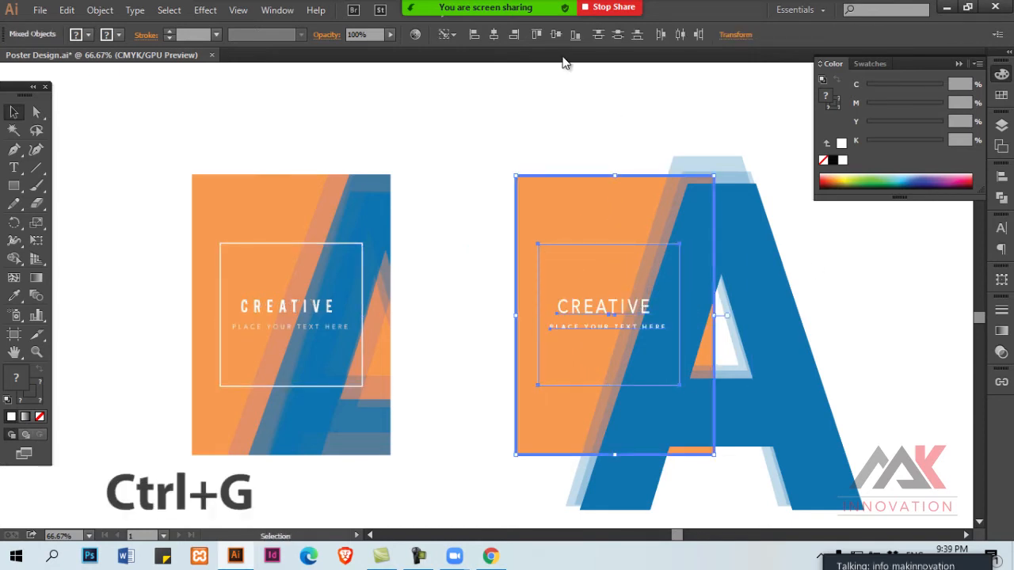
pyautogui.click(538, 34)
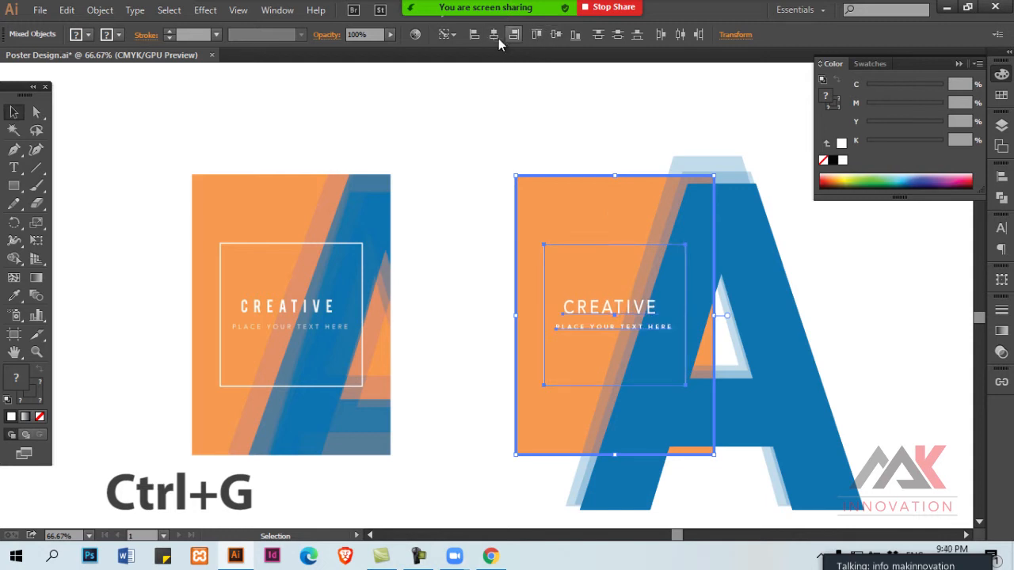
pyautogui.click(599, 95)
# Duplicate the orange poster rectangle in place with a 0 offset and bring the copy to the front
pyautogui.keyDown('ctrl'); pyautogui.click(612, 217); pyautogui.keyUp('ctrl')
pyautogui.click(547, 176)
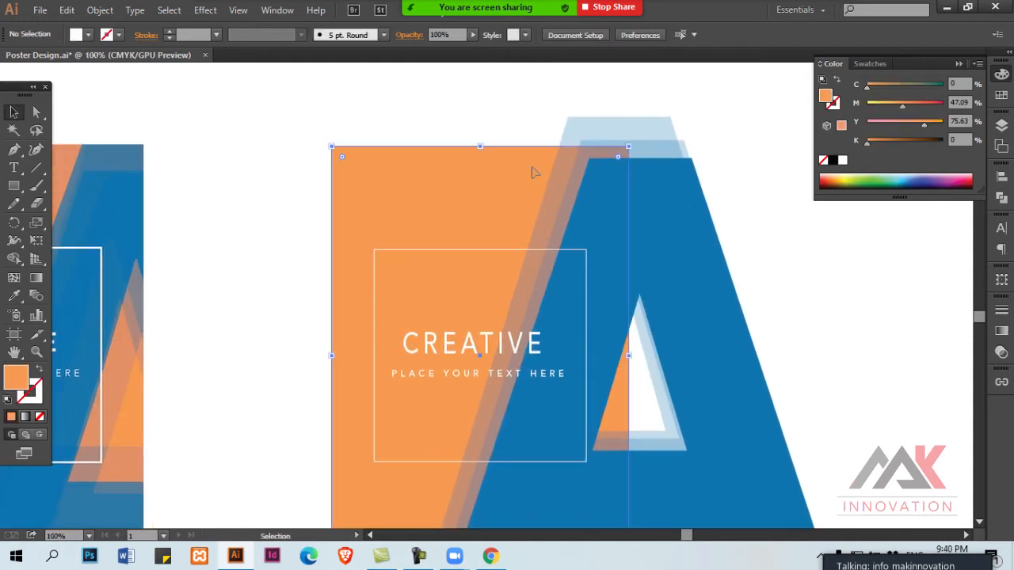
pyautogui.press('Return')
pyautogui.write('0')
pyautogui.press('Tab')
pyautogui.press('Tab')
pyautogui.click(240, 382)
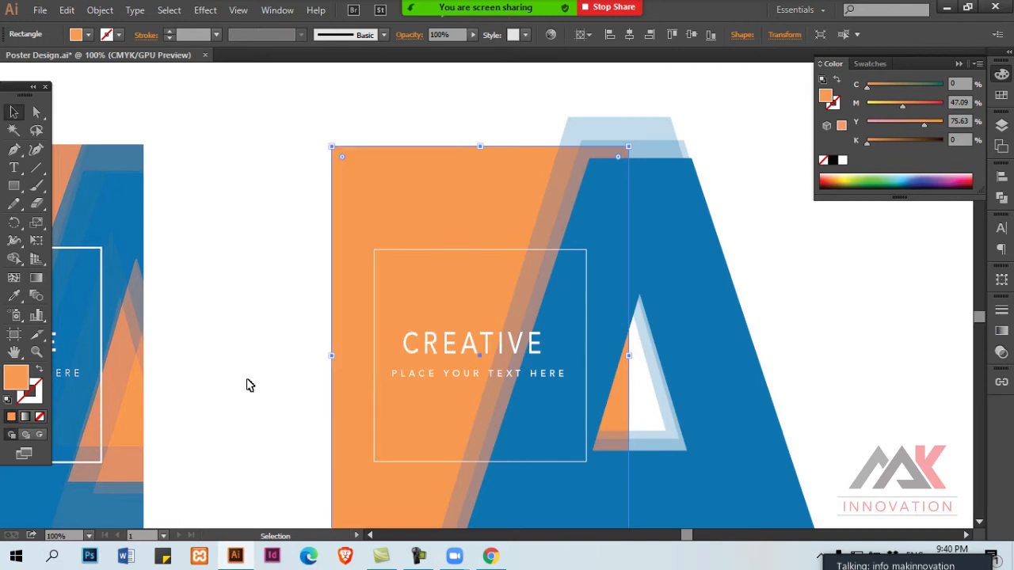
pyautogui.hotkey('ctrl', 'shift', ']')
# Select the layered blue A shapes and group them
pyautogui.keyDown('shift'); pyautogui.click(683, 300); pyautogui.keyUp('shift')
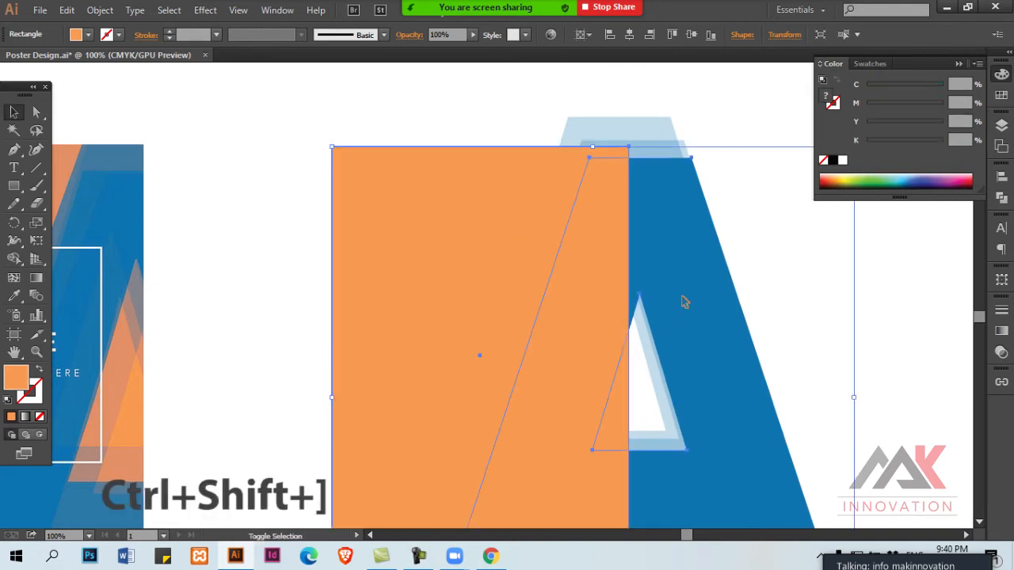
pyautogui.hotkey('ctrl', 'shift', 'a')
pyautogui.moveTo(732, 100); pyautogui.dragTo(648, 249)
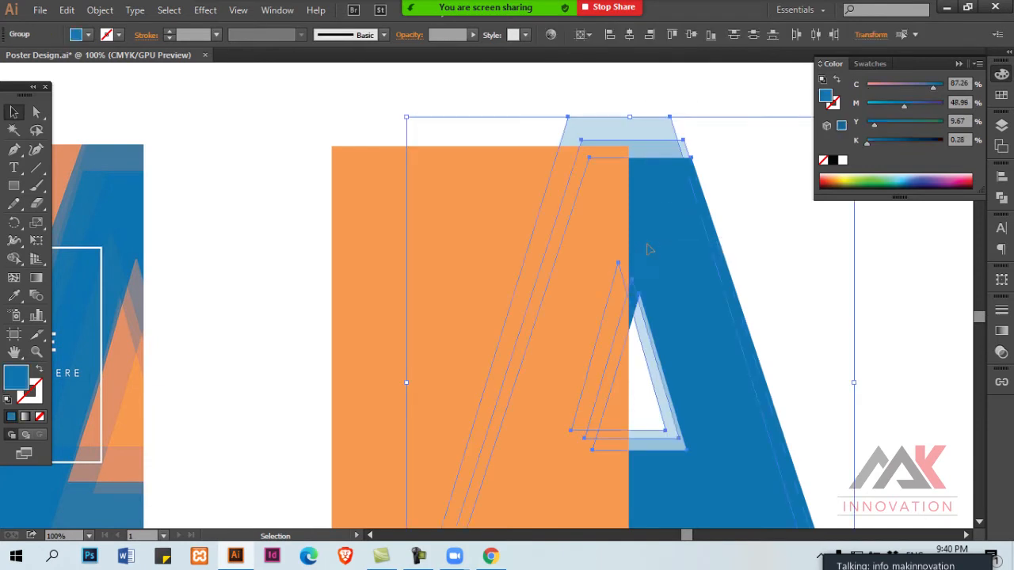
pyautogui.hotkey('ctrl', 'g')
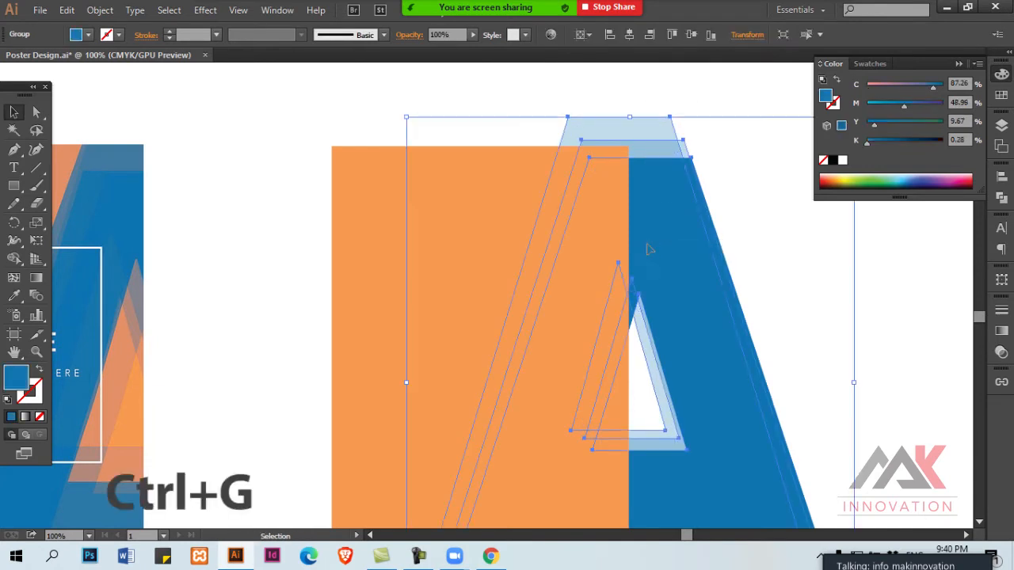
# Clip the blue A group to the front orange rectangle with a clipping mask
pyautogui.keyDown('shift'); pyautogui.click(500, 177); pyautogui.keyUp('shift')
pyautogui.press('a')
pyautogui.hotkey('ctrl', '7')
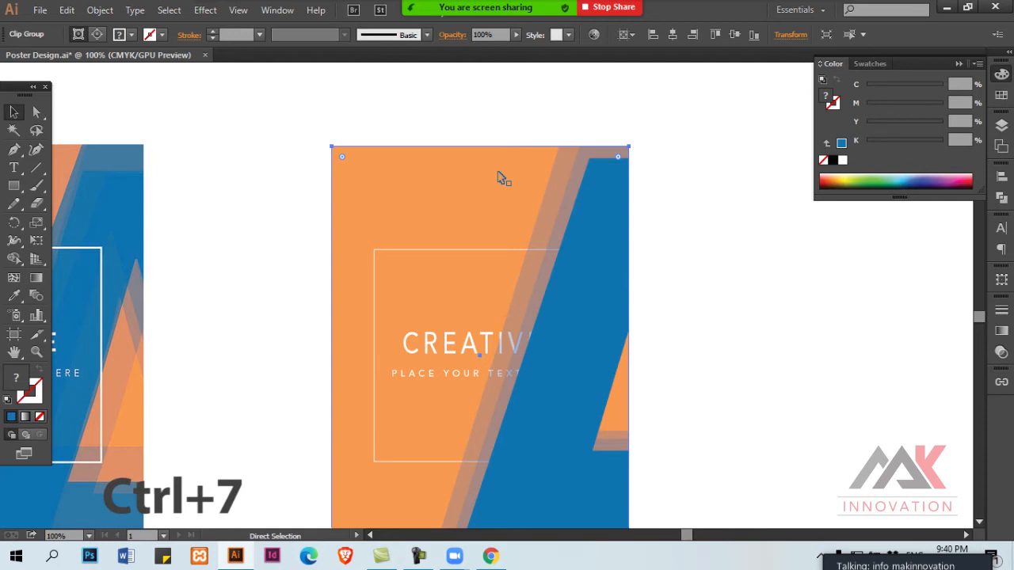
# Arrange the CREATIVE text and frame in front of the clipped blue A, and save the document
pyautogui.press('v')
pyautogui.click(697, 236)
pyautogui.hotkey('ctrl', '-')
pyautogui.moveTo(617, 184); pyautogui.dragTo(436, 266)
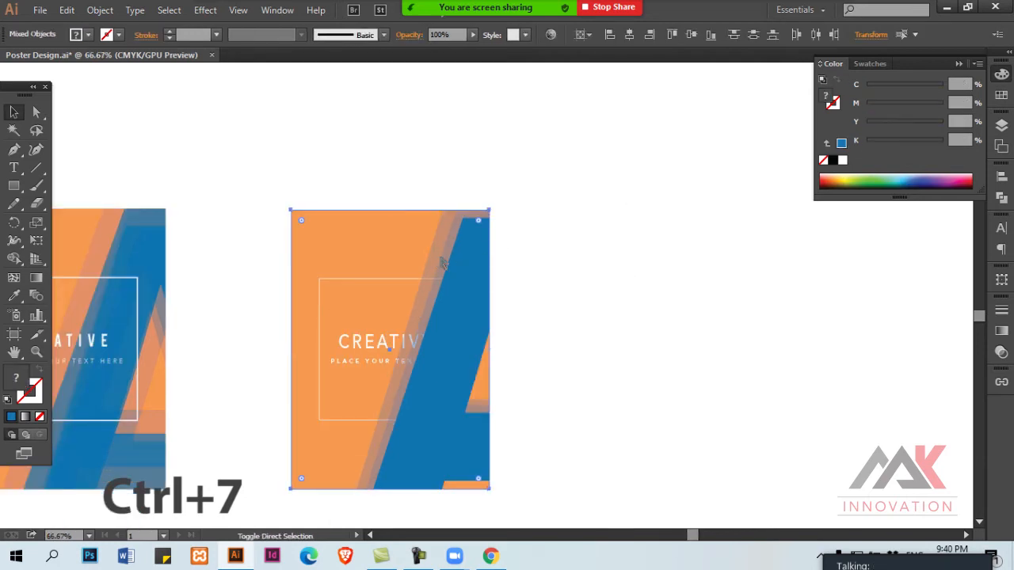
pyautogui.click(496, 292)
pyautogui.moveTo(447, 316); pyautogui.dragTo(625, 274)
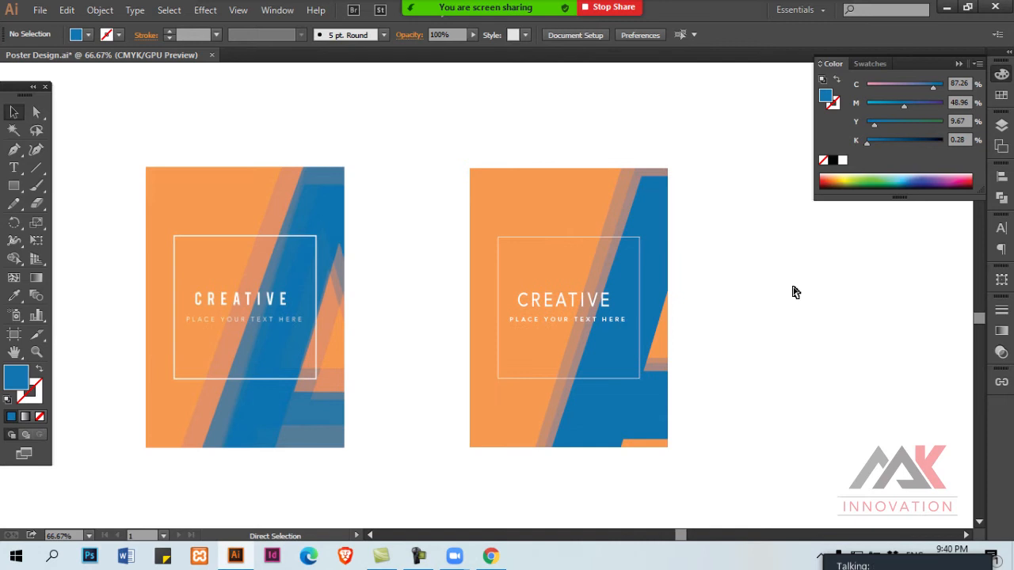
pyautogui.hotkey('ctrl', 's')
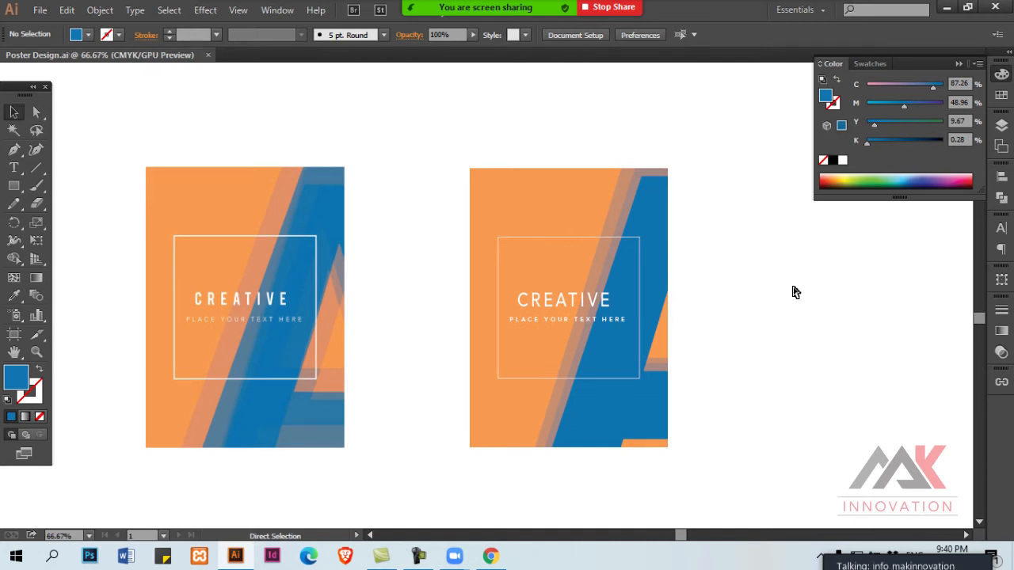
# Examine the reference poster's layered A edges and CREATIVE lettering at close range
pyautogui.hotkey('ctrl', 'y')
pyautogui.hotkey('ctrl', 'y')
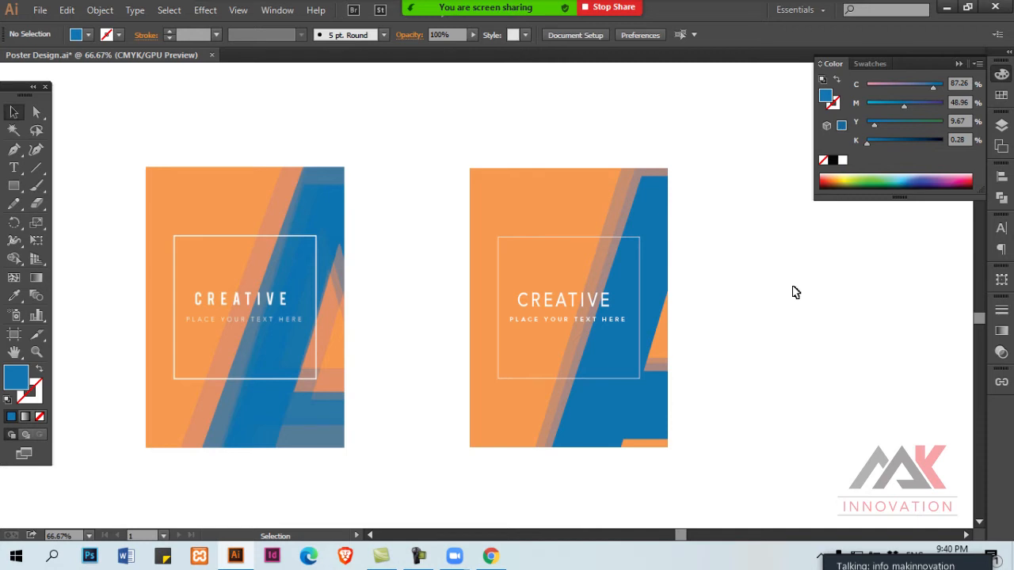
pyautogui.keyDown('ctrl'); pyautogui.click(475, 281); pyautogui.keyUp('ctrl')
pyautogui.keyDown('ctrl'); pyautogui.click(477, 286); pyautogui.keyUp('ctrl')
pyautogui.keyDown('ctrl'); pyautogui.click(478, 285); pyautogui.keyUp('ctrl')
pyautogui.moveTo(389, 320); pyautogui.dragTo(835, 218)
pyautogui.keyDown('ctrl'); pyautogui.click(475, 261); pyautogui.keyUp('ctrl')
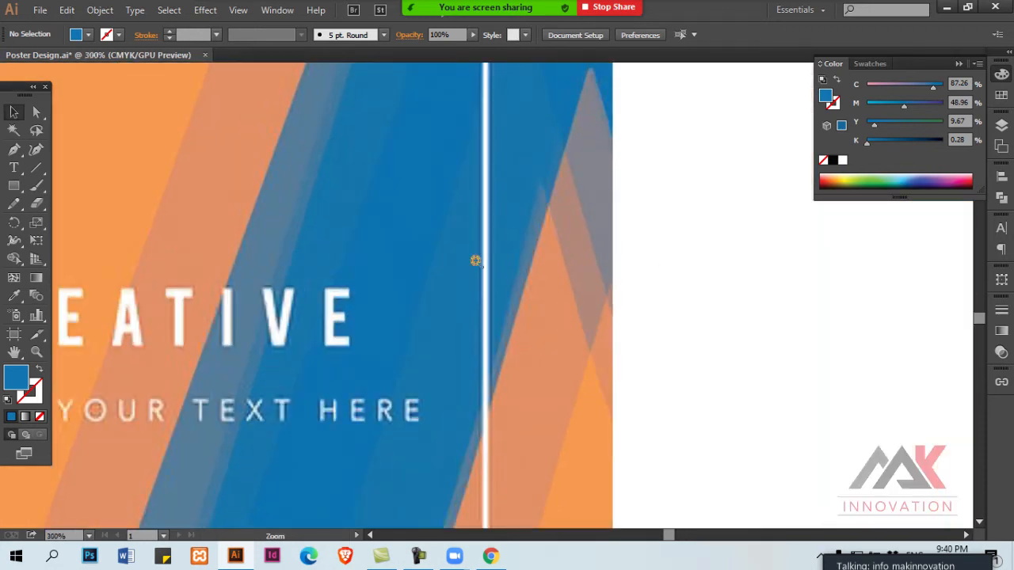
pyautogui.keyDown('ctrl'); pyautogui.click(476, 261); pyautogui.keyUp('ctrl')
pyautogui.keyDown('ctrl'); pyautogui.click(479, 264); pyautogui.keyUp('ctrl')
pyautogui.moveTo(520, 287); pyautogui.dragTo(740, 308)
pyautogui.moveTo(388, 280); pyautogui.dragTo(568, 292)
pyautogui.keyDown('ctrl'); pyautogui.keyDown('alt'); pyautogui.click(490, 287); pyautogui.keyUp('alt'); pyautogui.keyUp('ctrl')
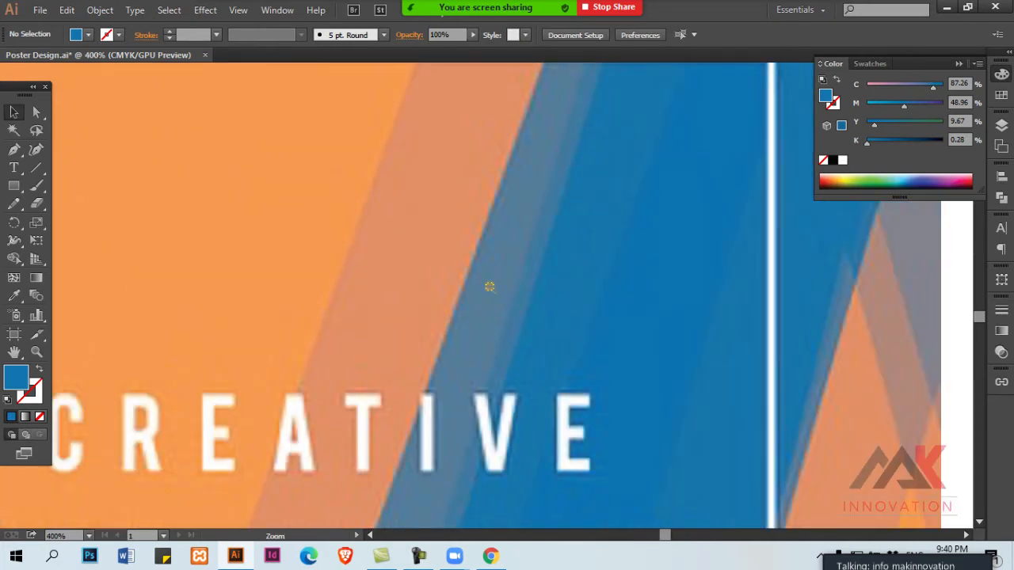
pyautogui.keyDown('alt'); pyautogui.click(576, 301); pyautogui.keyUp('alt')
pyautogui.keyDown('alt'); pyautogui.click(576, 301); pyautogui.keyUp('alt')
pyautogui.moveTo(483, 323); pyautogui.dragTo(274, 322)
# Examine the transparent layer edges of the blue A on the recreated poster up close
pyautogui.moveTo(729, 320); pyautogui.dragTo(414, 307)
pyautogui.keyDown('alt'); pyautogui.click(414, 306); pyautogui.keyUp('alt')
pyautogui.keyDown('alt'); pyautogui.click(414, 306); pyautogui.keyUp('alt')
pyautogui.moveTo(741, 271); pyautogui.dragTo(421, 267)
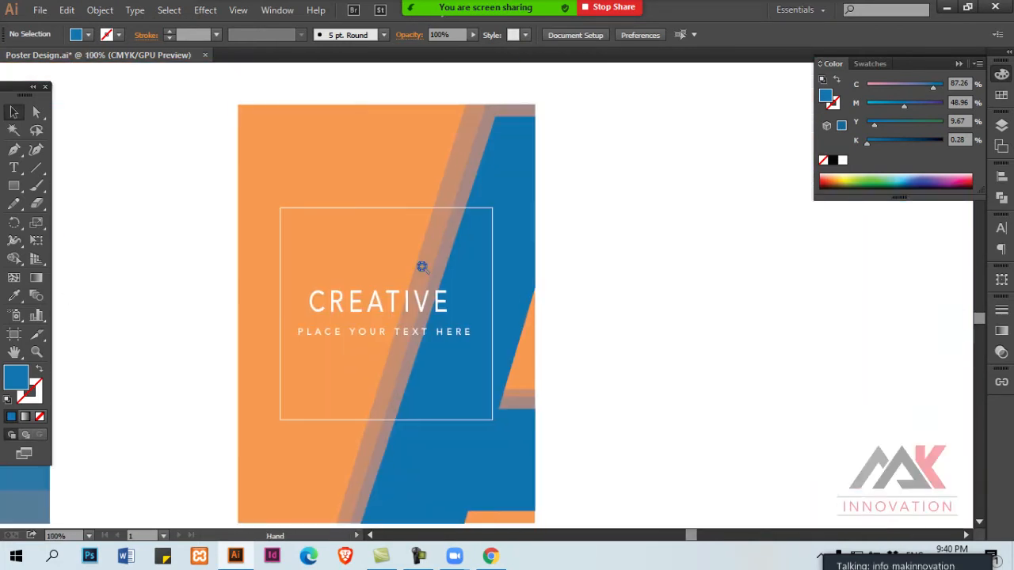
pyautogui.tripleClick(422, 268)
pyautogui.keyDown('ctrl'); pyautogui.click(643, 317); pyautogui.keyUp('ctrl')
pyautogui.keyDown('ctrl'); pyautogui.click(643, 318); pyautogui.keyUp('ctrl')
pyautogui.moveTo(643, 316); pyautogui.dragTo(312, 310)
pyautogui.keyDown('ctrl'); pyautogui.click(354, 290); pyautogui.keyUp('ctrl')
pyautogui.keyDown('ctrl'); pyautogui.click(356, 290); pyautogui.keyUp('ctrl')
pyautogui.keyDown('ctrl'); pyautogui.click(356, 290); pyautogui.keyUp('ctrl')
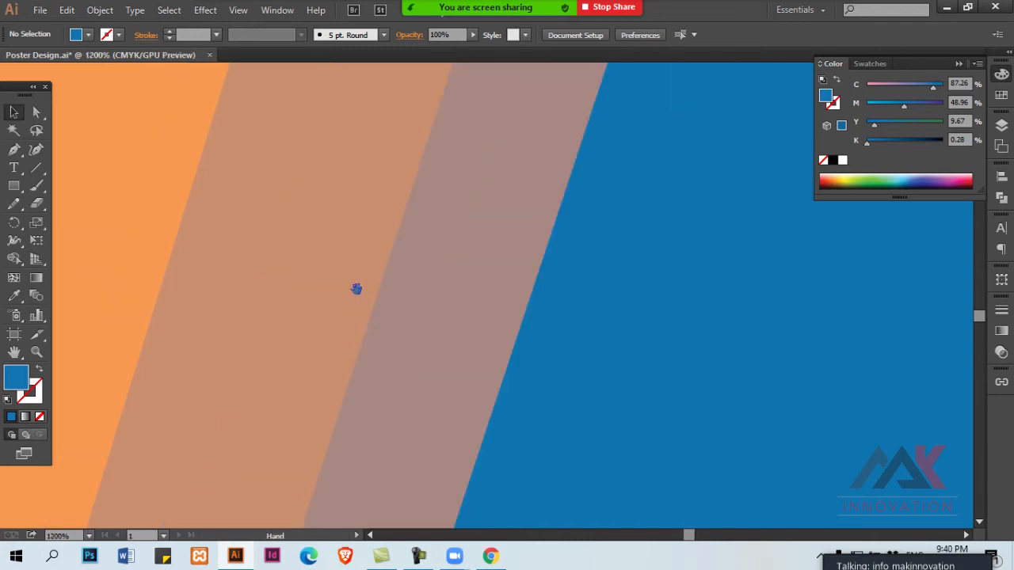
# Inspect the boundary between the transparent layers and the solid blue of the recreated A at extreme magnification
pyautogui.keyDown('ctrl'); pyautogui.click(455, 290); pyautogui.keyUp('ctrl')
pyautogui.keyDown('ctrl'); pyautogui.click(456, 290); pyautogui.keyUp('ctrl')
pyautogui.moveTo(542, 309); pyautogui.dragTo(574, 311)
pyautogui.click(493, 330)
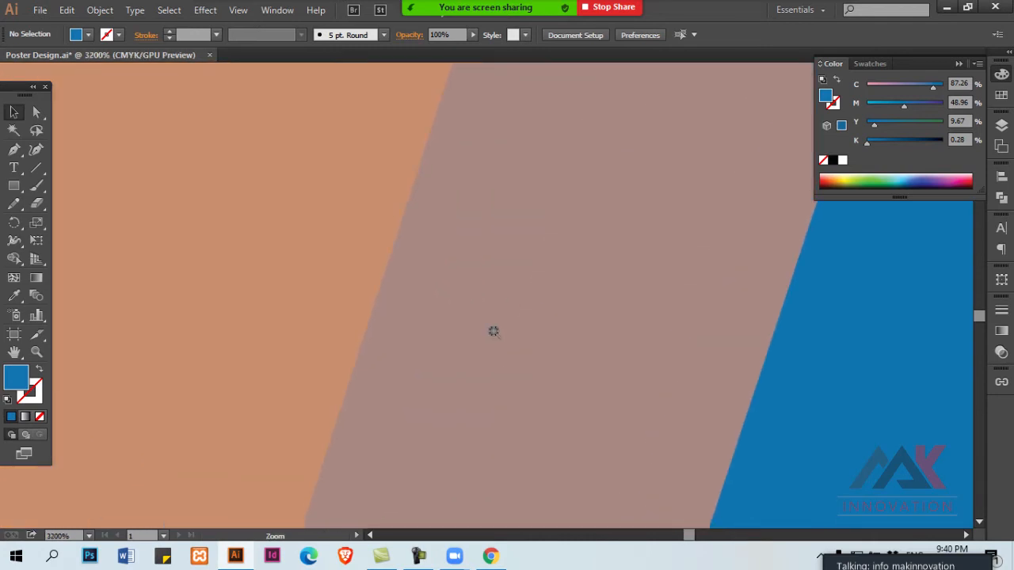
pyautogui.keyDown('ctrl'); pyautogui.click(690, 330); pyautogui.keyUp('ctrl')
pyautogui.keyDown('ctrl'); pyautogui.click(690, 330); pyautogui.keyUp('ctrl')
pyautogui.keyDown('ctrl'); pyautogui.click(698, 329); pyautogui.keyUp('ctrl')
pyautogui.keyDown('ctrl'); pyautogui.click(413, 291); pyautogui.keyUp('ctrl')
pyautogui.moveTo(67, 263); pyautogui.dragTo(491, 306)
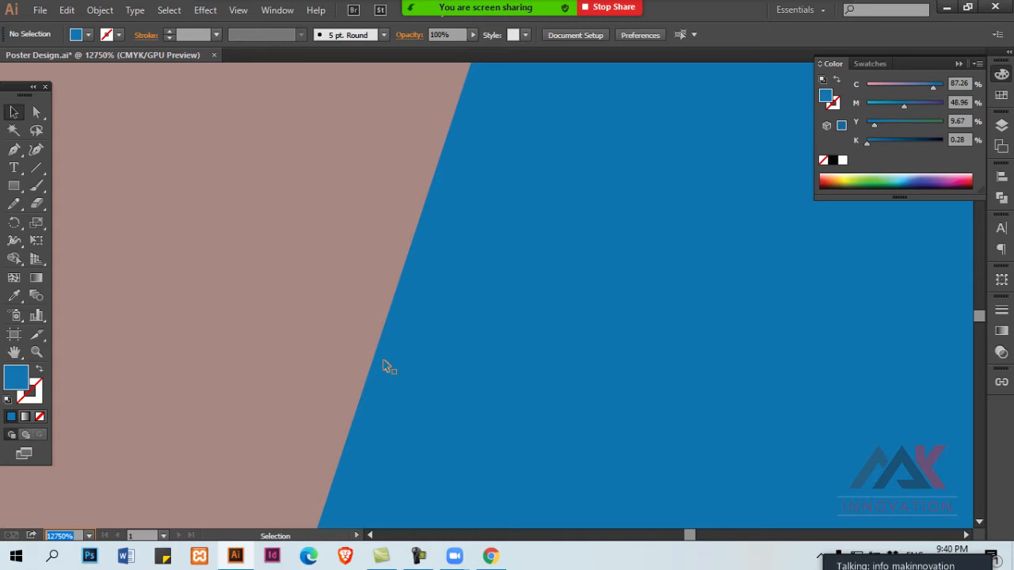
pyautogui.click(407, 330)
pyautogui.keyDown('ctrl'); pyautogui.click(404, 325); pyautogui.keyUp('ctrl')
pyautogui.keyDown('ctrl'); pyautogui.click(635, 303); pyautogui.keyUp('ctrl')
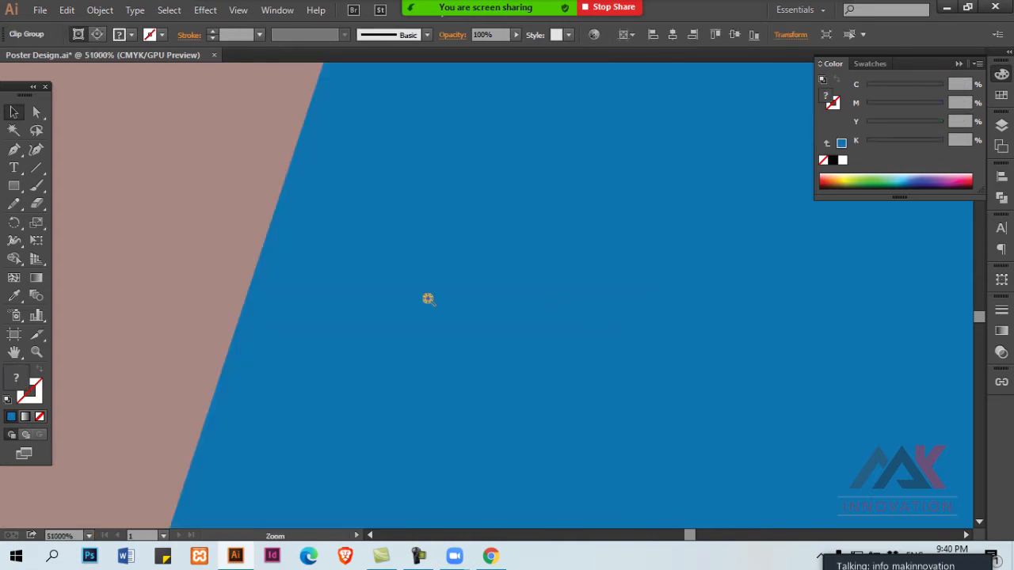
pyautogui.keyDown('ctrl'); pyautogui.click(373, 303); pyautogui.keyUp('ctrl')
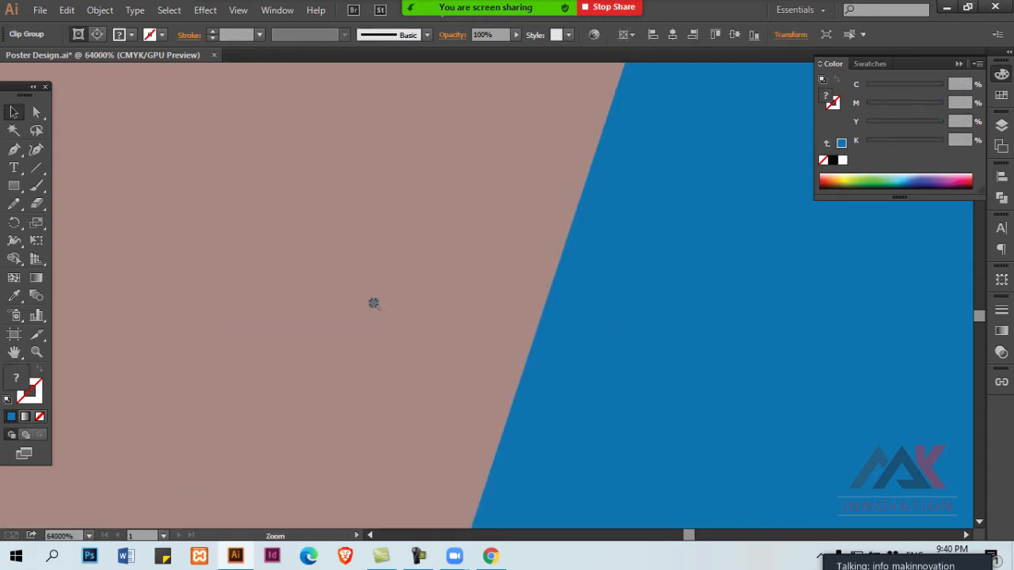
pyautogui.keyDown('ctrl'); pyautogui.keyDown('alt'); pyautogui.click(532, 293); pyautogui.keyUp('alt'); pyautogui.keyUp('ctrl')
pyautogui.keyDown('ctrl'); pyautogui.keyDown('alt'); pyautogui.click(531, 294); pyautogui.keyUp('alt'); pyautogui.keyUp('ctrl')
pyautogui.keyDown('ctrl'); pyautogui.keyDown('alt'); pyautogui.click(531, 293); pyautogui.keyUp('alt'); pyautogui.keyUp('ctrl')
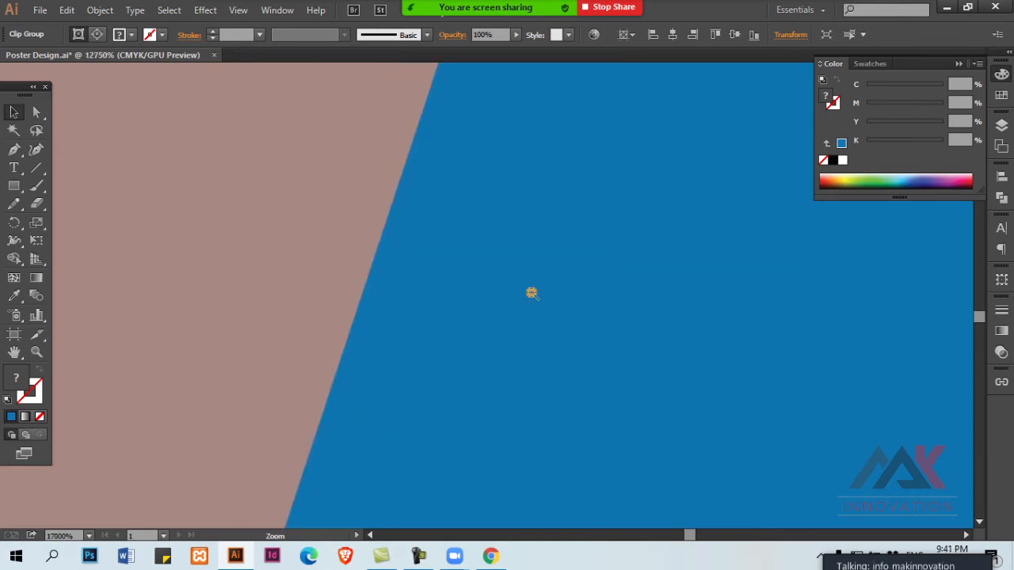
pyautogui.keyDown('ctrl'); pyautogui.keyDown('alt'); pyautogui.click(532, 293); pyautogui.keyUp('alt'); pyautogui.keyUp('ctrl')
pyautogui.keyDown('ctrl'); pyautogui.keyDown('alt'); pyautogui.click(531, 293); pyautogui.keyUp('alt'); pyautogui.keyUp('ctrl')
pyautogui.keyDown('ctrl'); pyautogui.keyDown('alt'); pyautogui.click(532, 293); pyautogui.keyUp('alt'); pyautogui.keyUp('ctrl')
pyautogui.keyDown('ctrl'); pyautogui.keyDown('alt'); pyautogui.click(531, 293); pyautogui.keyUp('alt'); pyautogui.keyUp('ctrl')
pyautogui.keyDown('ctrl'); pyautogui.keyDown('alt'); pyautogui.click(532, 293); pyautogui.keyUp('alt'); pyautogui.keyUp('ctrl')
pyautogui.keyDown('ctrl'); pyautogui.keyDown('alt'); pyautogui.click(532, 293); pyautogui.keyUp('alt'); pyautogui.keyUp('ctrl')
pyautogui.keyDown('ctrl'); pyautogui.keyDown('alt'); pyautogui.click(516, 294); pyautogui.keyUp('alt'); pyautogui.keyUp('ctrl')
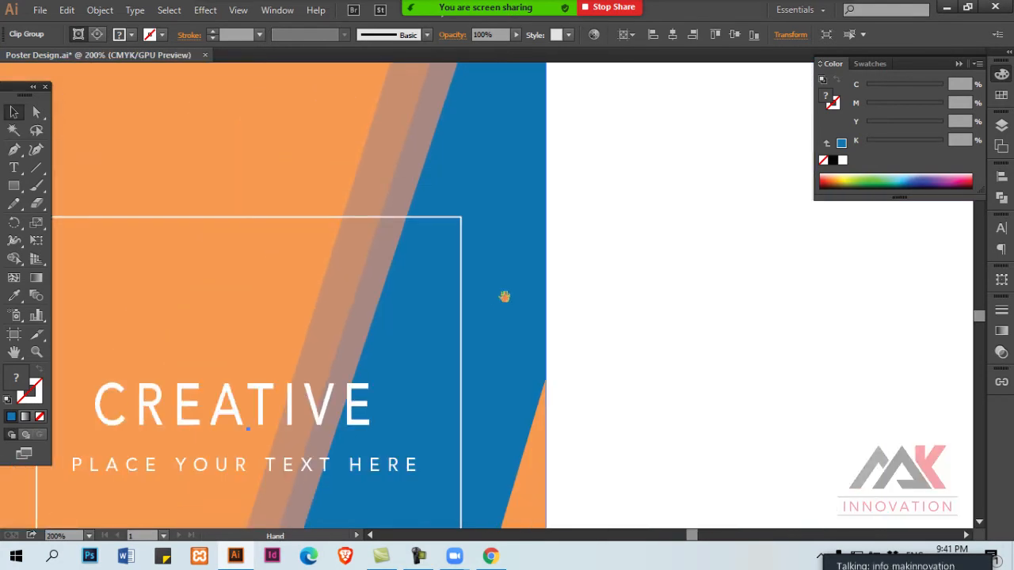
pyautogui.keyDown('ctrl'); pyautogui.keyDown('alt'); pyautogui.click(500, 297); pyautogui.keyUp('alt'); pyautogui.keyUp('ctrl')
pyautogui.keyDown('ctrl'); pyautogui.keyDown('alt'); pyautogui.click(499, 299); pyautogui.keyUp('alt'); pyautogui.keyUp('ctrl')
# Examine the edges of the reference poster's A layers at high magnification
pyautogui.keyDown('ctrl'); pyautogui.click(470, 252); pyautogui.keyUp('ctrl')
pyautogui.keyDown('ctrl'); pyautogui.click(470, 252); pyautogui.keyUp('ctrl')
pyautogui.keyDown('ctrl'); pyautogui.click(470, 252); pyautogui.keyUp('ctrl')
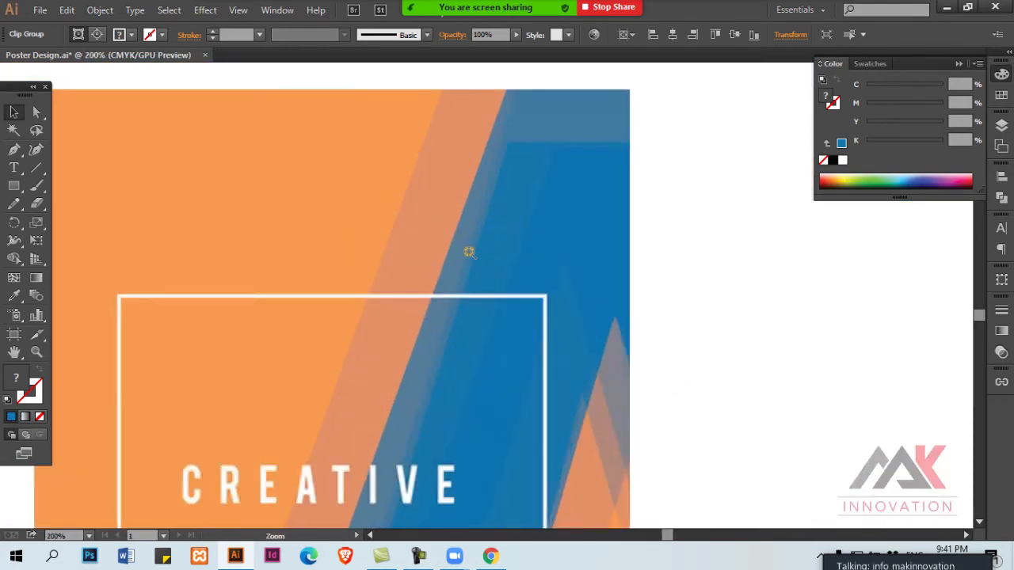
pyautogui.keyDown('ctrl'); pyautogui.click(470, 252); pyautogui.keyUp('ctrl')
pyautogui.keyDown('ctrl'); pyautogui.click(470, 252); pyautogui.keyUp('ctrl')
pyautogui.keyDown('ctrl'); pyautogui.click(469, 252); pyautogui.keyUp('ctrl')
pyautogui.keyDown('ctrl'); pyautogui.click(469, 252); pyautogui.keyUp('ctrl')
pyautogui.moveTo(555, 290); pyautogui.dragTo(461, 262)
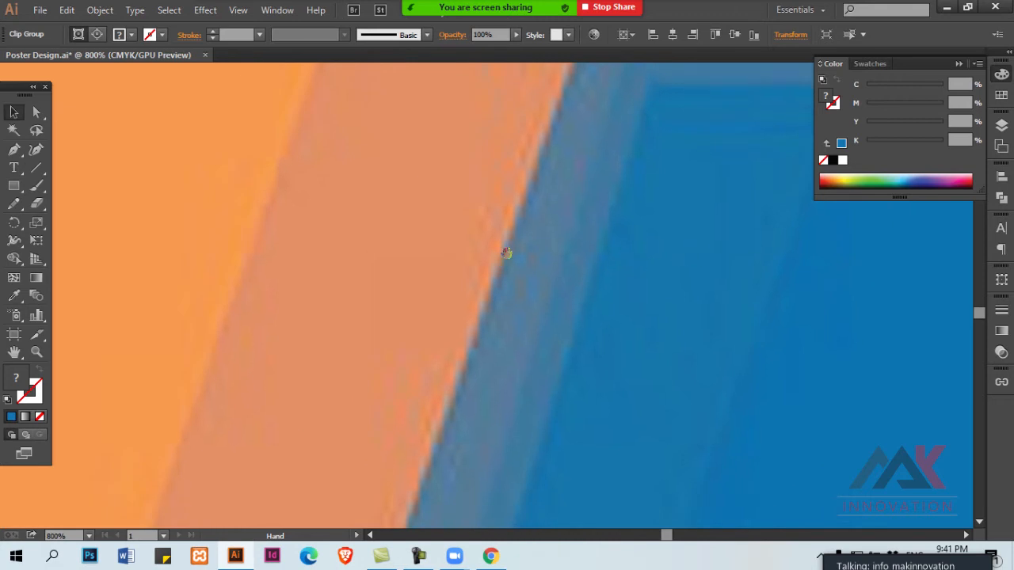
pyautogui.keyDown('ctrl'); pyautogui.keyDown('alt'); pyautogui.click(540, 284); pyautogui.keyUp('alt'); pyautogui.keyUp('ctrl')
pyautogui.keyDown('ctrl'); pyautogui.keyDown('alt'); pyautogui.click(539, 284); pyautogui.keyUp('alt'); pyautogui.keyUp('ctrl')
pyautogui.keyDown('ctrl'); pyautogui.keyDown('alt'); pyautogui.click(540, 283); pyautogui.keyUp('alt'); pyautogui.keyUp('ctrl')
pyautogui.keyDown('ctrl'); pyautogui.keyDown('alt'); pyautogui.click(539, 283); pyautogui.keyUp('alt'); pyautogui.keyUp('ctrl')
pyautogui.keyDown('ctrl'); pyautogui.keyDown('alt'); pyautogui.click(540, 284); pyautogui.keyUp('alt'); pyautogui.keyUp('ctrl')
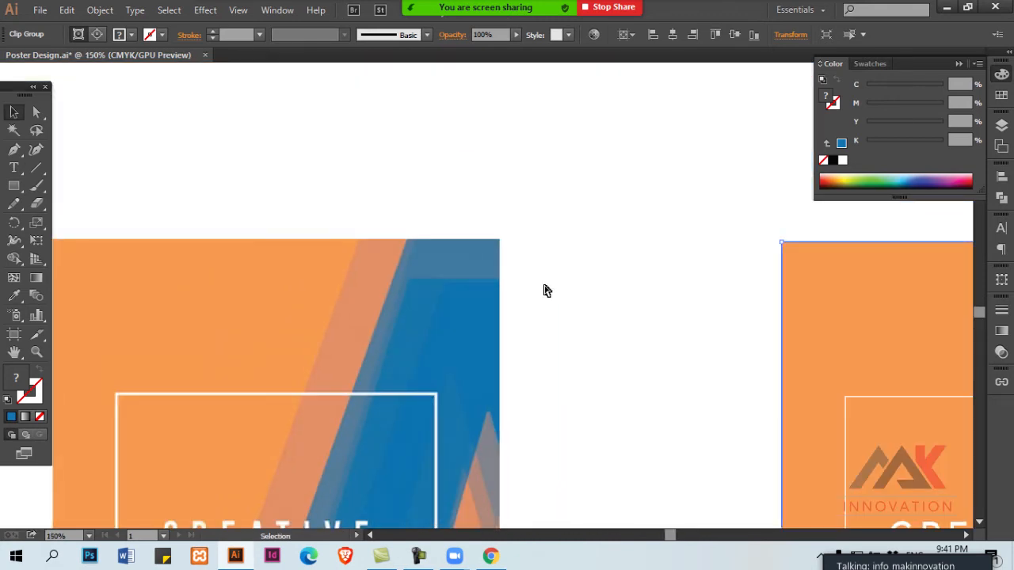
# Compare the whole recreated CREATIVE poster with the reference, save the document and clear the selection
pyautogui.hotkey('ctrl', '-')
pyautogui.press('space')
pyautogui.moveTo(917, 482); pyautogui.dragTo(649, 262)
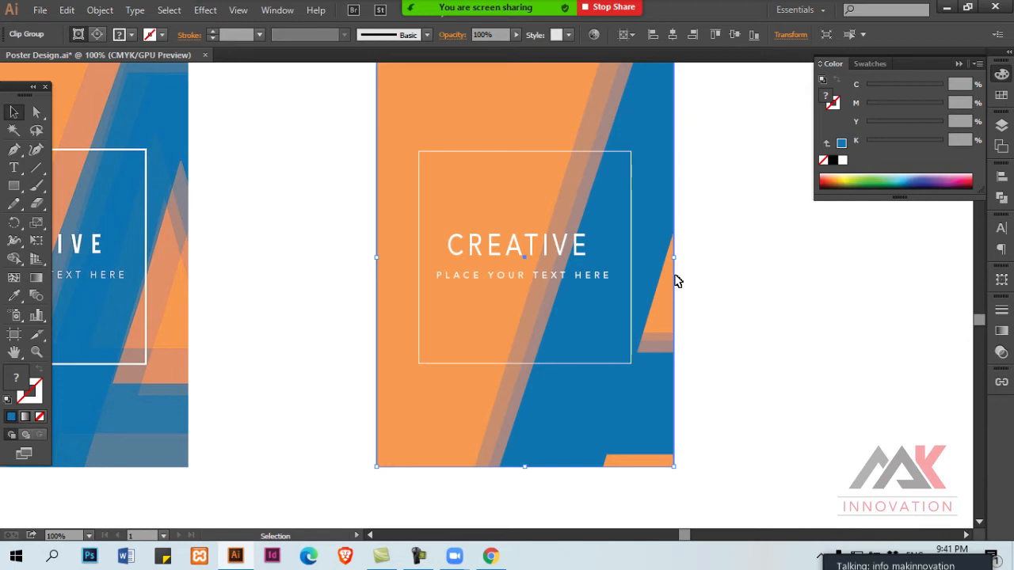
pyautogui.press('space')
pyautogui.moveTo(556, 187); pyautogui.dragTo(609, 279)
pyautogui.moveTo(507, 279); pyautogui.dragTo(661, 239)
pyautogui.hotkey('ctrl', '-')
pyautogui.hotkey('ctrl', '-')
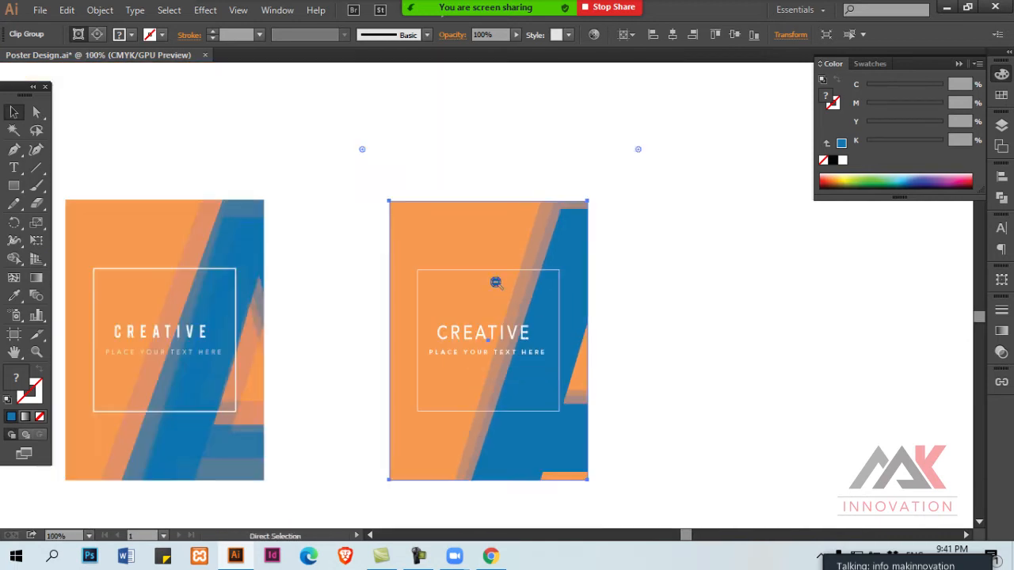
pyautogui.hotkey('ctrl', 's')
pyautogui.press('space')
pyautogui.moveTo(565, 323); pyautogui.dragTo(618, 267)
pyautogui.click(618, 267)
# Place the linked image poster 001 from the posters folder beside the recreated CREATIVE poster
pyautogui.click(40, 10)
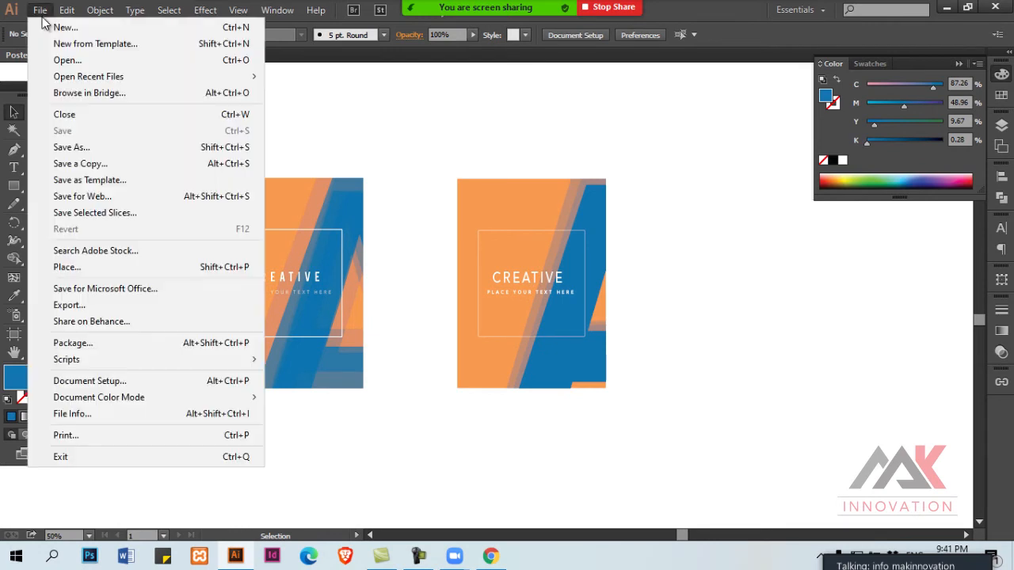
pyautogui.click(64, 267)
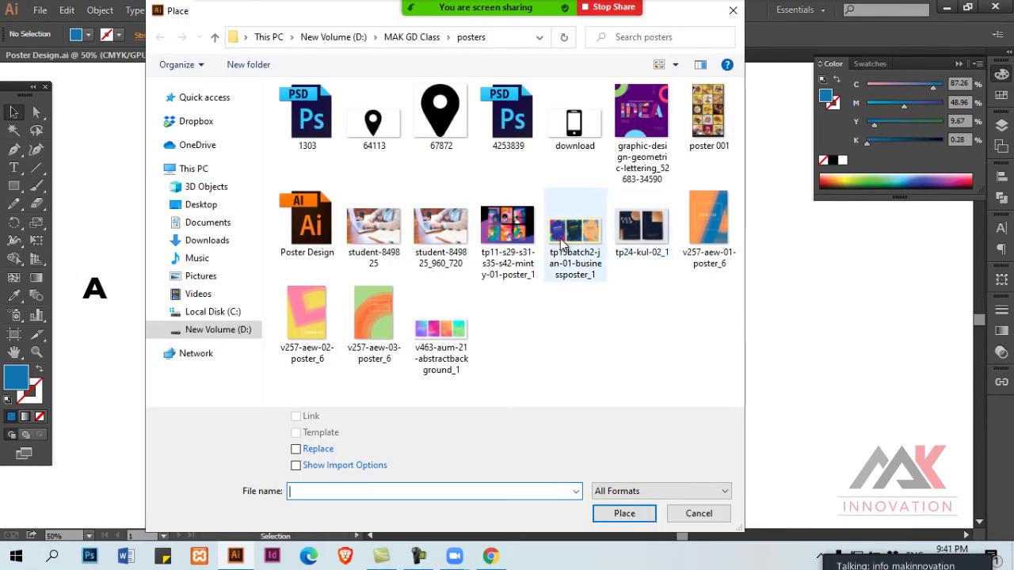
pyautogui.doubleClick(709, 127)
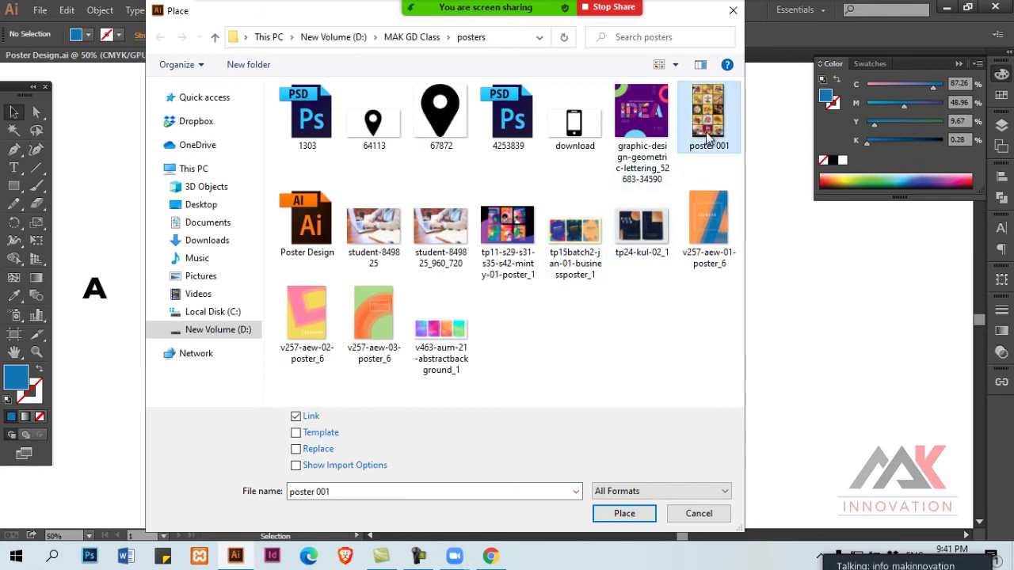
pyautogui.click(722, 135)
pyautogui.press('space')
pyautogui.moveTo(735, 225); pyautogui.dragTo(304, 146)
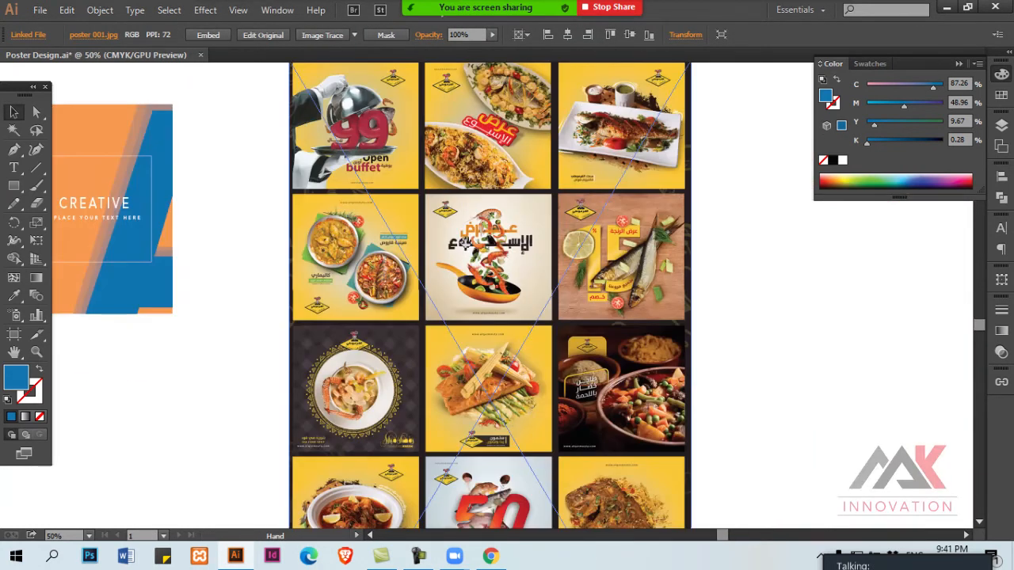
# Examine the food poster designs in the placed poster 001 image
pyautogui.moveTo(467, 242); pyautogui.dragTo(489, 339)
pyautogui.moveTo(469, 305); pyautogui.dragTo(559, 298)
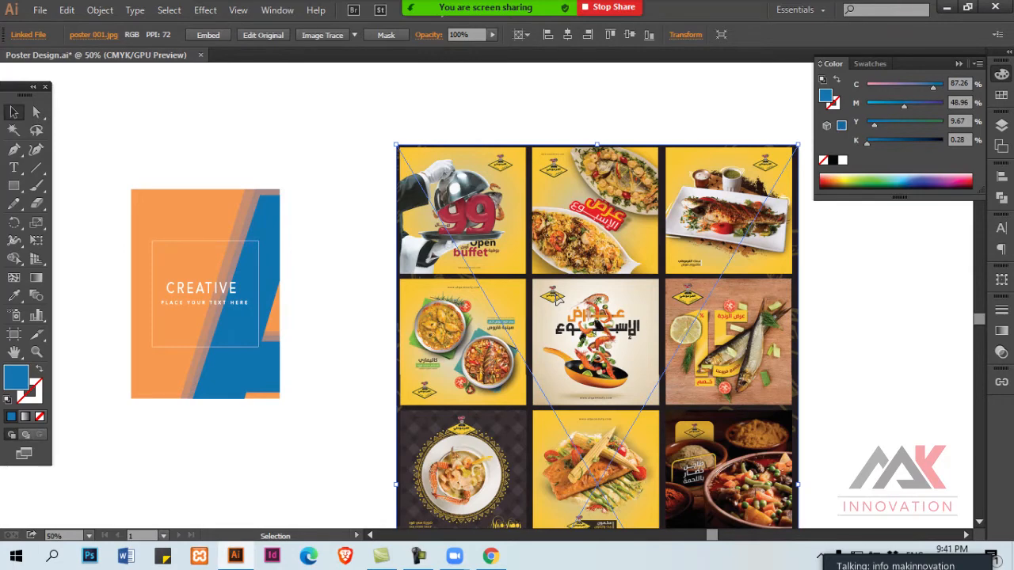
pyautogui.moveTo(569, 329); pyautogui.dragTo(578, 330)
pyautogui.keyDown('ctrl'); pyautogui.click(578, 324); pyautogui.keyUp('ctrl')
pyautogui.keyDown('ctrl'); pyautogui.click(577, 323); pyautogui.keyUp('ctrl')
pyautogui.moveTo(357, 240); pyautogui.dragTo(600, 360)
pyautogui.moveTo(492, 335); pyautogui.dragTo(618, 348)
pyautogui.keyDown('ctrl'); pyautogui.keyDown('alt'); pyautogui.click(525, 328); pyautogui.keyUp('alt'); pyautogui.keyUp('ctrl')
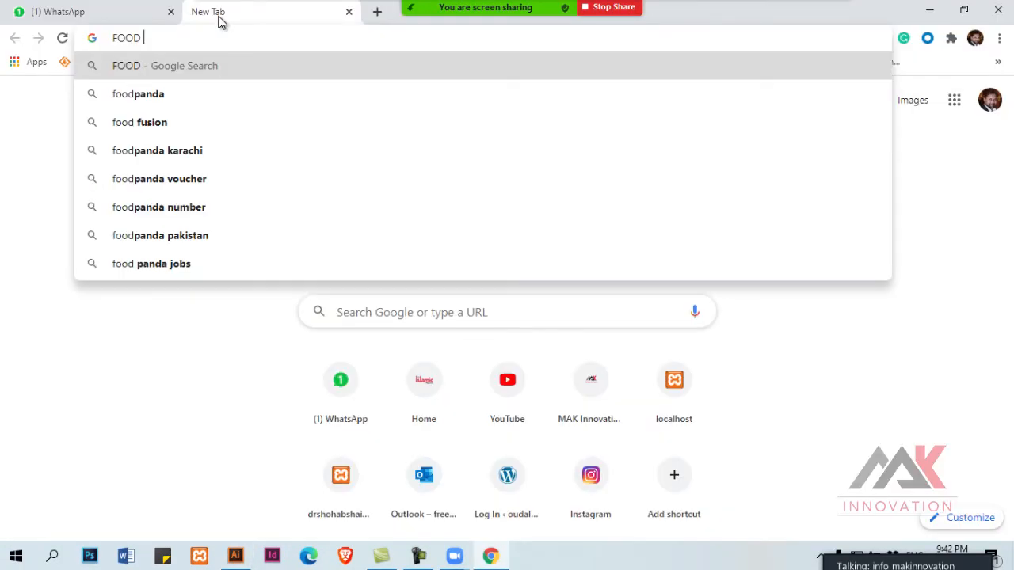
# Switch to Chrome and search Google Images for FOOD PNG
pyautogui.write('PNG')
pyautogui.press('Return')
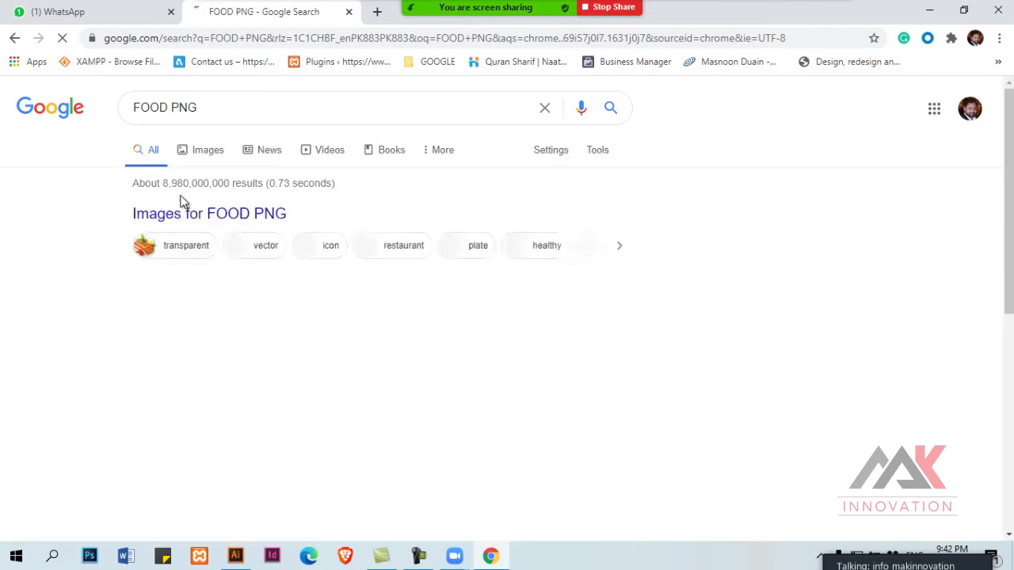
pyautogui.click(208, 150)
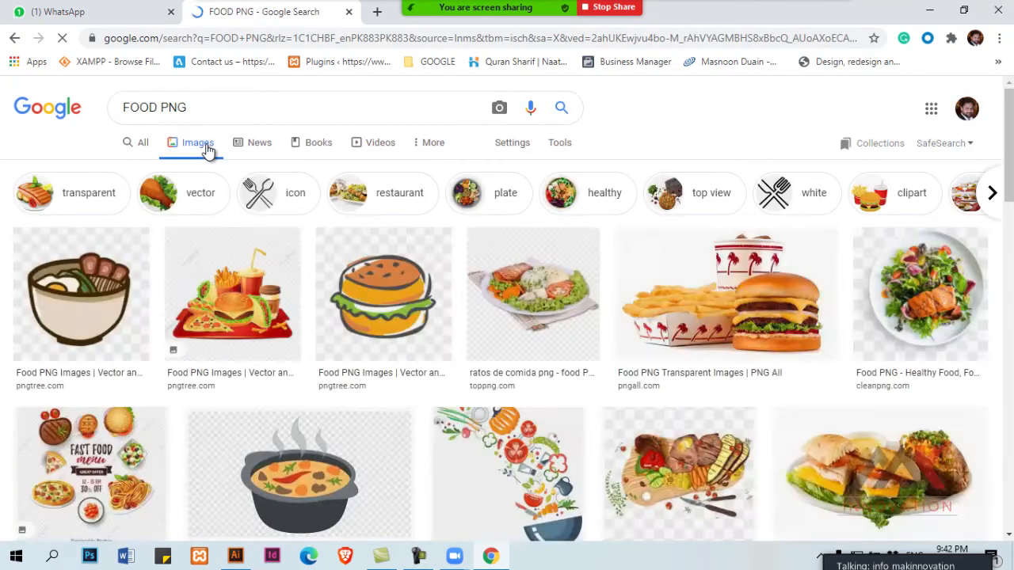
# Save the toppng.com plate of salmon, rice and salad as a PNG in the posters folder and close its preview
pyautogui.rightClick(718, 214)
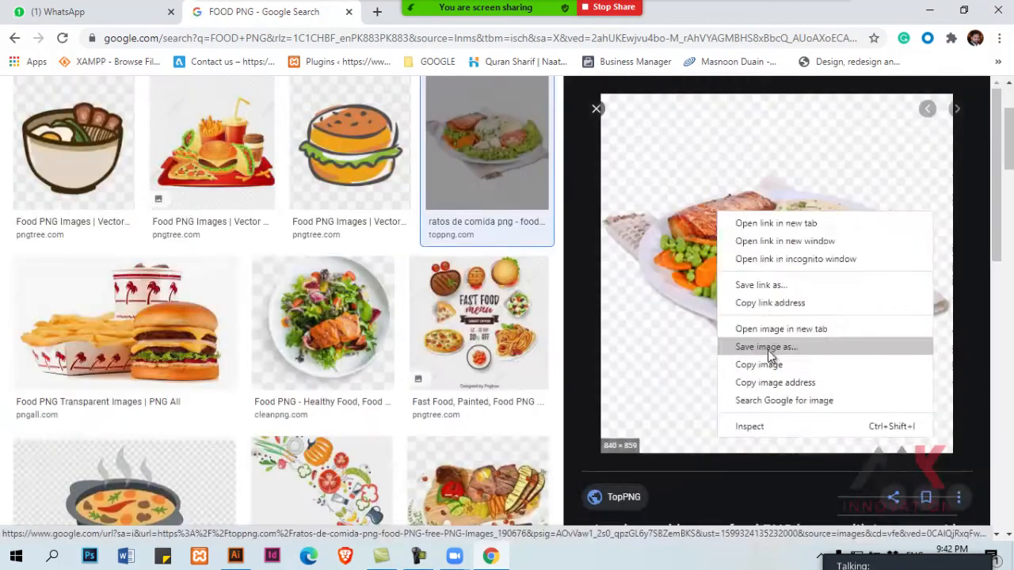
pyautogui.click(767, 350)
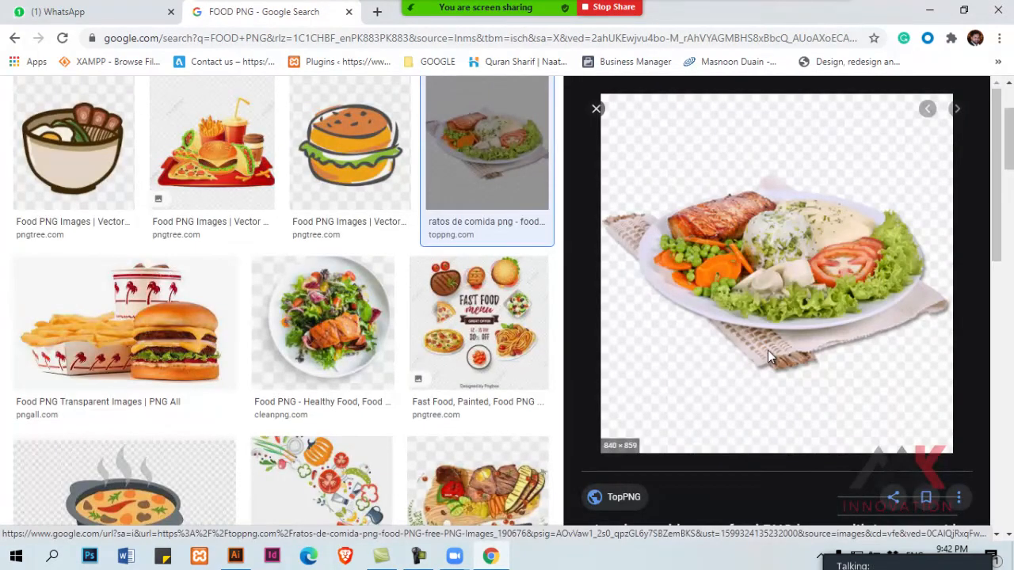
pyautogui.click(271, 37)
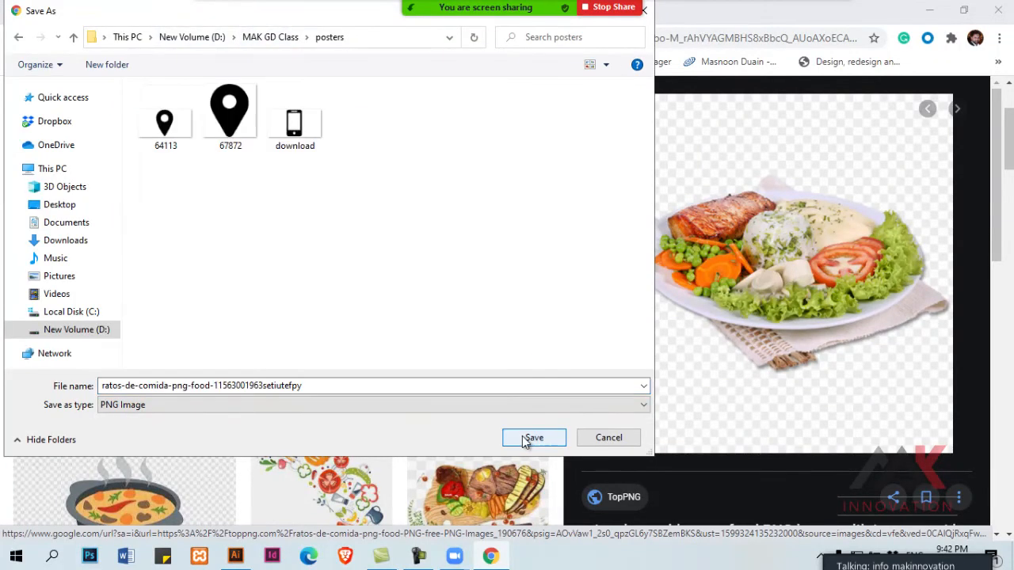
pyautogui.click(526, 439)
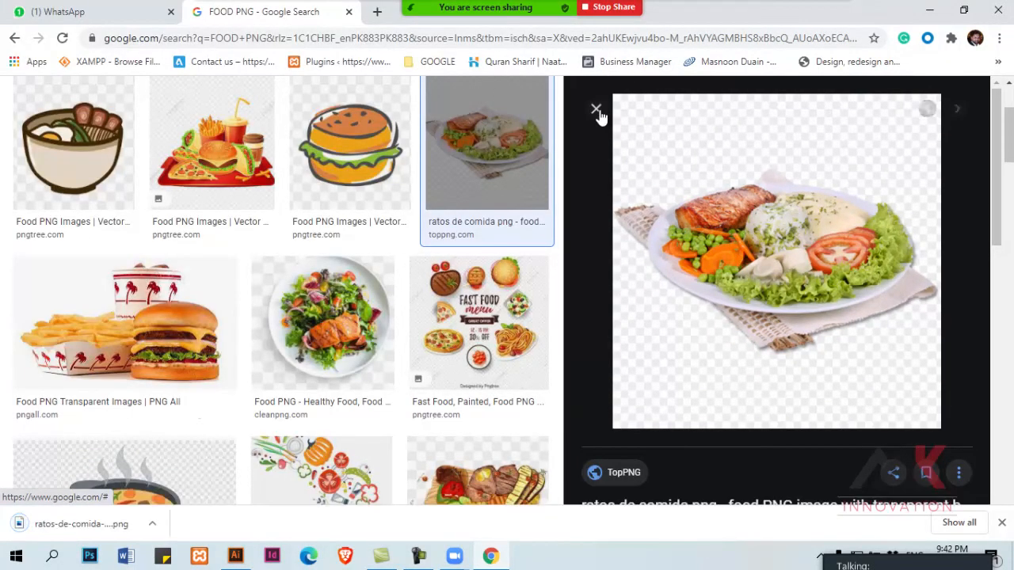
pyautogui.click(597, 110)
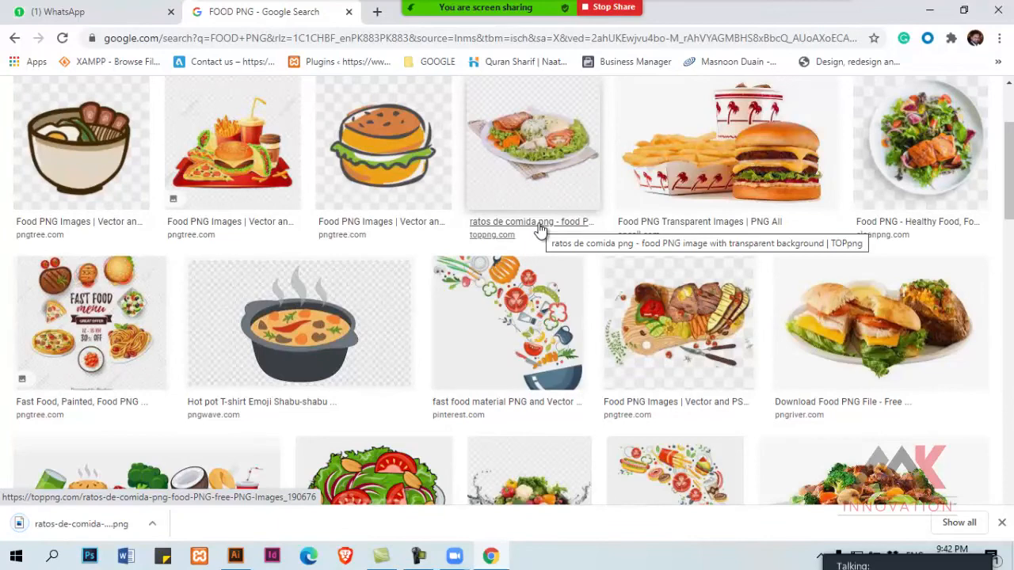
# Save the pngriver.com sandwich plate image as Download-Food-PNG-File in the posters folder and close its preview
pyautogui.scroll(-2, 542, 230)
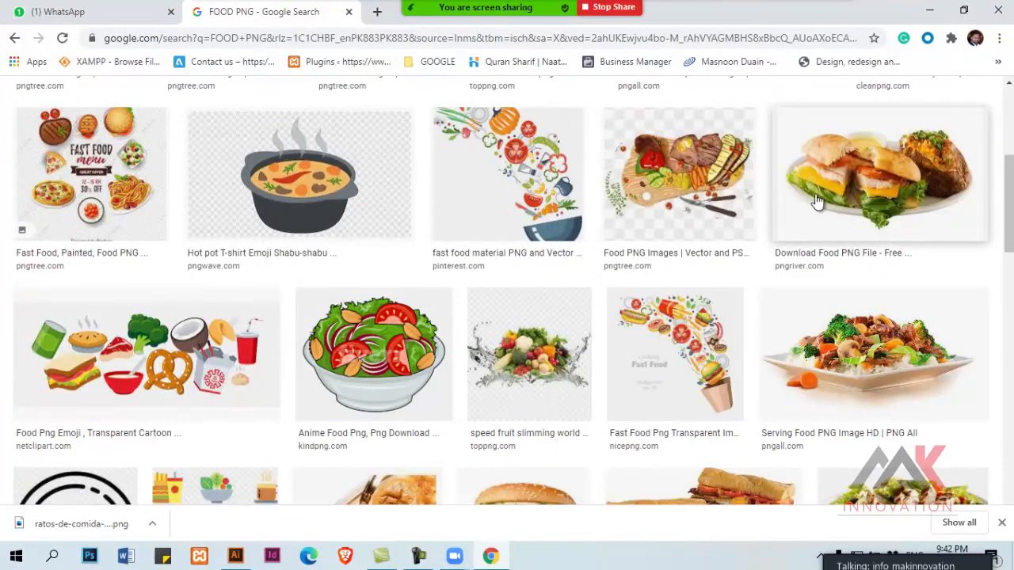
pyautogui.click(841, 193)
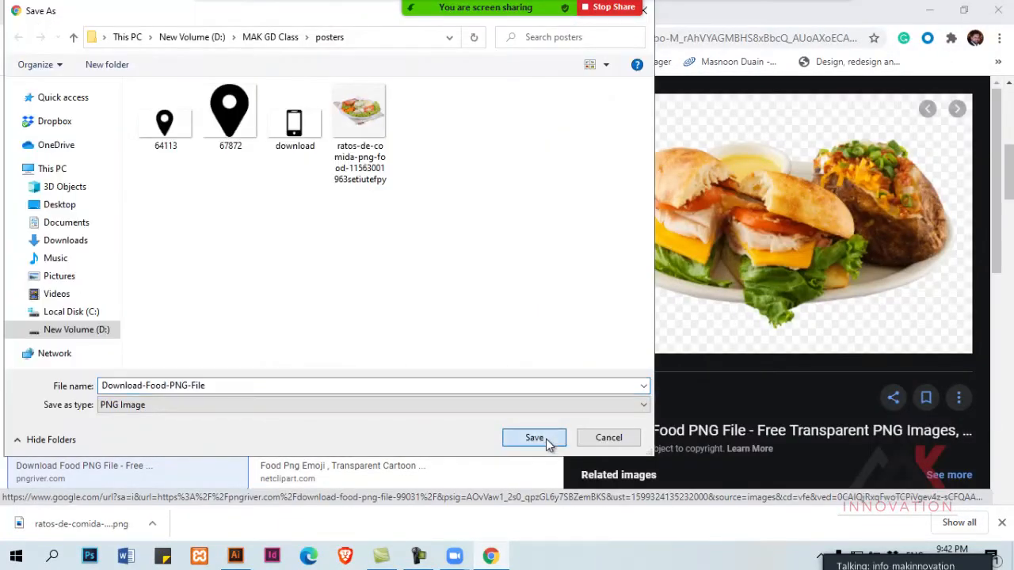
pyautogui.click(546, 439)
pyautogui.click(596, 109)
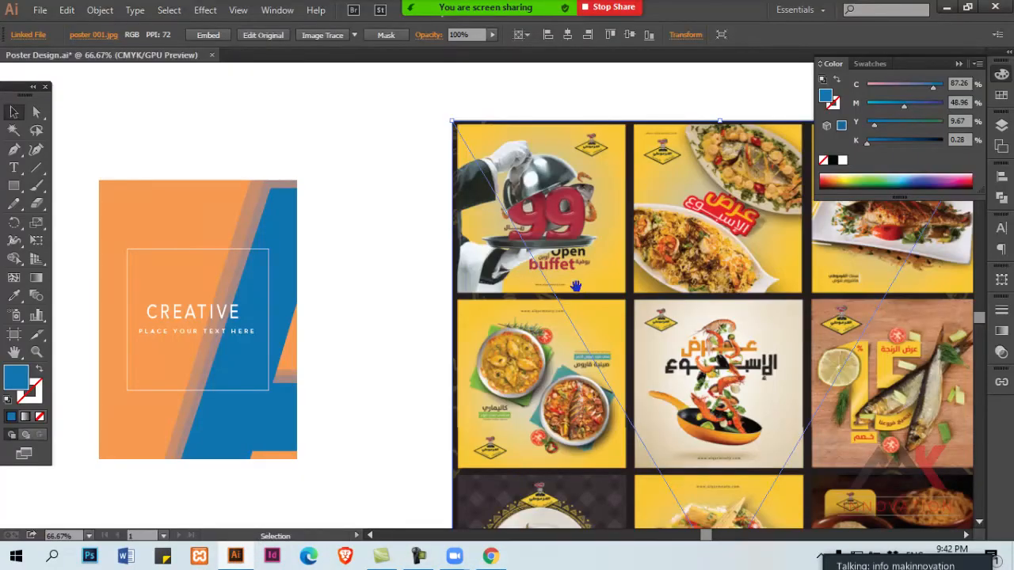
# Switch back to Illustrator, lock the placed food poster image and draw a rectangle exactly covering its 99 Open buffet tile
pyautogui.moveTo(576, 286); pyautogui.dragTo(475, 172)
pyautogui.scroll(2, 469, 204)
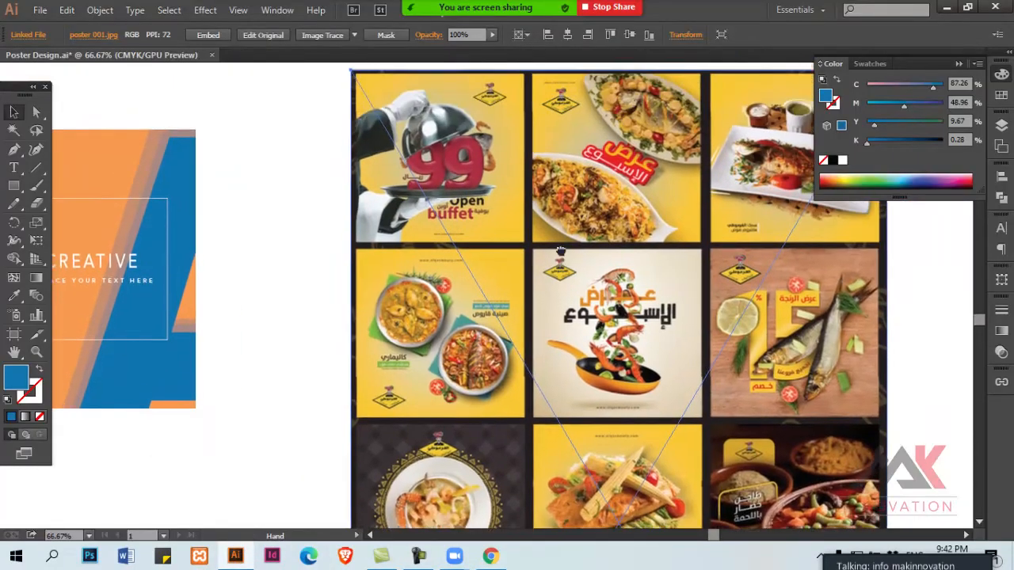
pyautogui.scroll(2, 509, 269)
pyautogui.moveTo(363, 274); pyautogui.dragTo(575, 274)
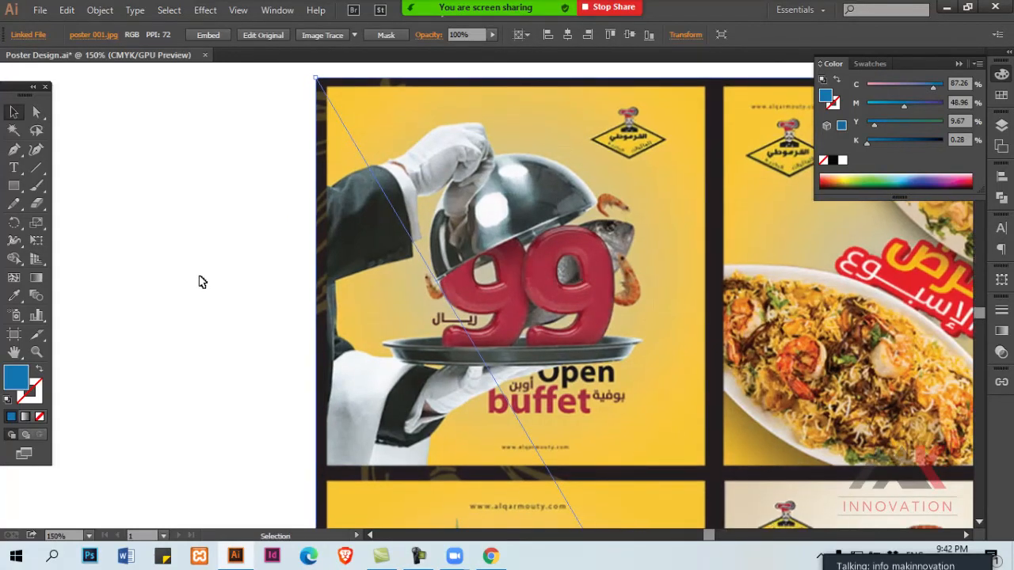
pyautogui.click(16, 187)
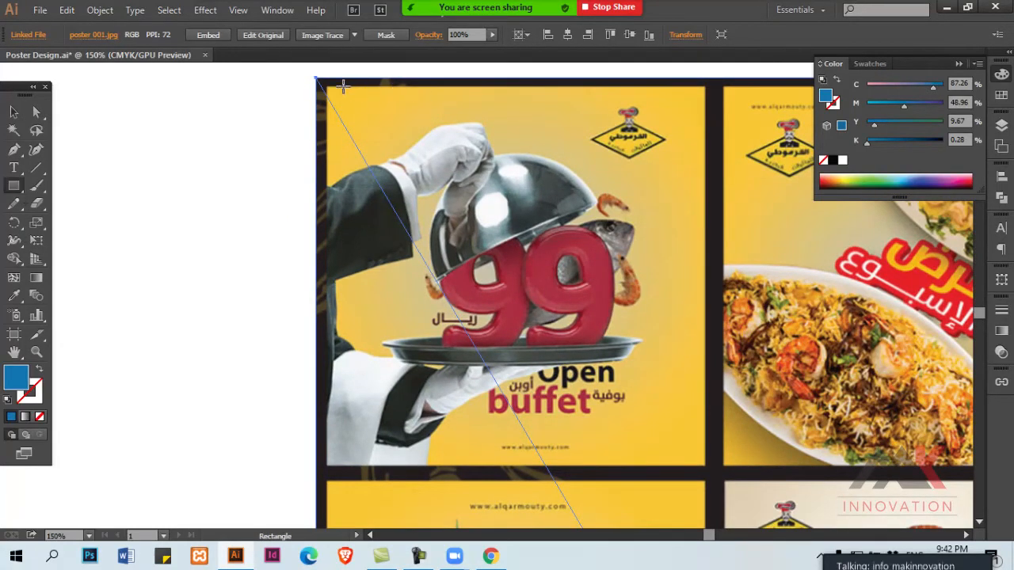
pyautogui.hotkey('ctrl', '2')
pyautogui.moveTo(329, 86); pyautogui.dragTo(705, 466)
# Unlock the placed food poster image and clear the selection
pyautogui.keyDown('ctrl'); pyautogui.keyDown('alt'); pyautogui.click(580, 390); pyautogui.keyUp('alt'); pyautogui.keyUp('ctrl')
pyautogui.moveTo(541, 288); pyautogui.dragTo(698, 327)
pyautogui.press('v')
pyautogui.keyDown('ctrl'); pyautogui.keyDown('alt'); pyautogui.click(645, 325); pyautogui.keyUp('alt'); pyautogui.keyUp('ctrl')
pyautogui.keyDown('ctrl'); pyautogui.click(644, 328); pyautogui.keyUp('ctrl')
pyautogui.hotkey('ctrl', 'alt', '2')
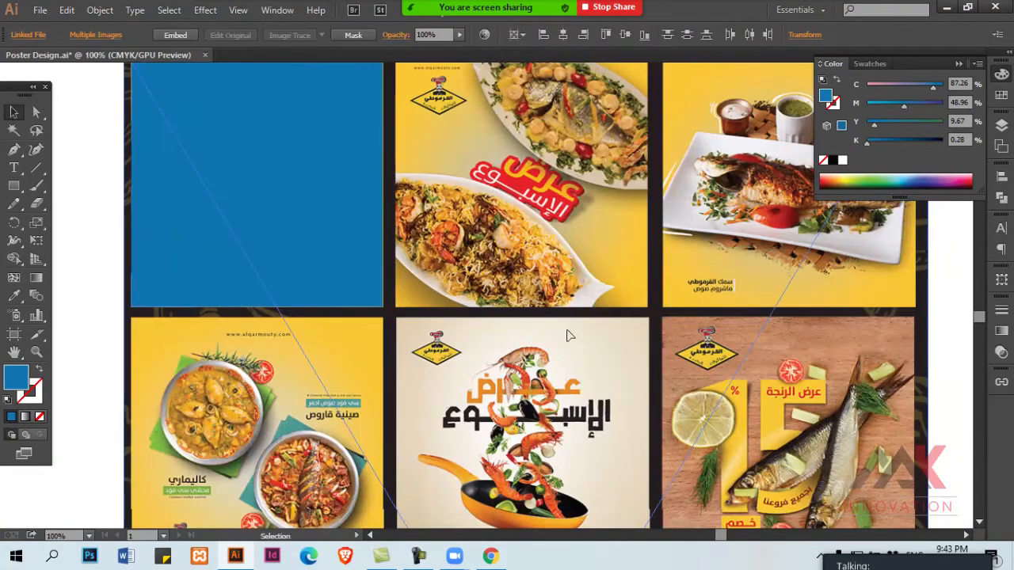
pyautogui.keyDown('ctrl'); pyautogui.keyDown('alt'); pyautogui.click(556, 331); pyautogui.keyUp('alt'); pyautogui.keyUp('ctrl')
pyautogui.keyDown('ctrl'); pyautogui.keyDown('alt'); pyautogui.click(553, 330); pyautogui.keyUp('alt'); pyautogui.keyUp('ctrl')
pyautogui.moveTo(487, 300); pyautogui.dragTo(552, 292)
pyautogui.moveTo(245, 90); pyautogui.dragTo(556, 264)
pyautogui.moveTo(362, 212); pyautogui.dragTo(609, 209)
pyautogui.press('space')
pyautogui.moveTo(523, 211); pyautogui.dragTo(378, 203)
pyautogui.hotkey('ctrl', 'shift', 'a')
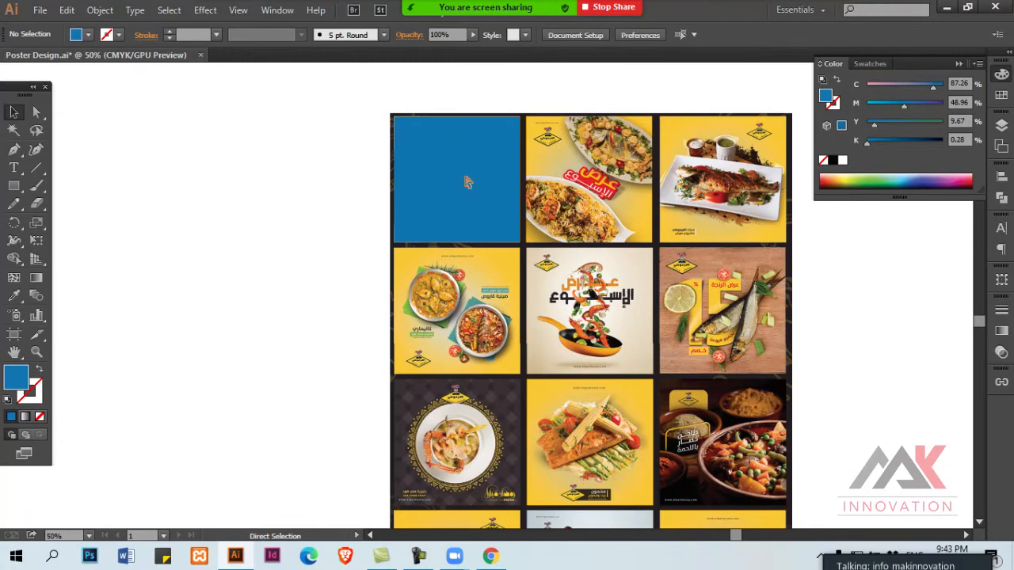
# Move the blue rectangle out beside the food poster image and fill it with yellow sampled from the 99 tile's background
pyautogui.click(493, 181)
pyautogui.moveTo(493, 181); pyautogui.dragTo(351, 183)
pyautogui.hotkey('ctrl', '=')
pyautogui.press('i')
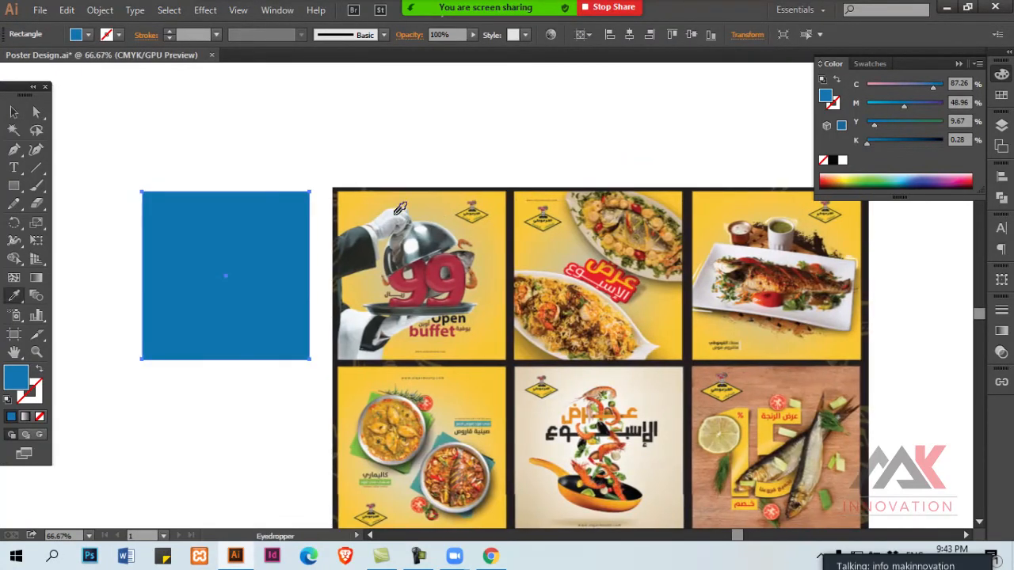
pyautogui.click(345, 194)
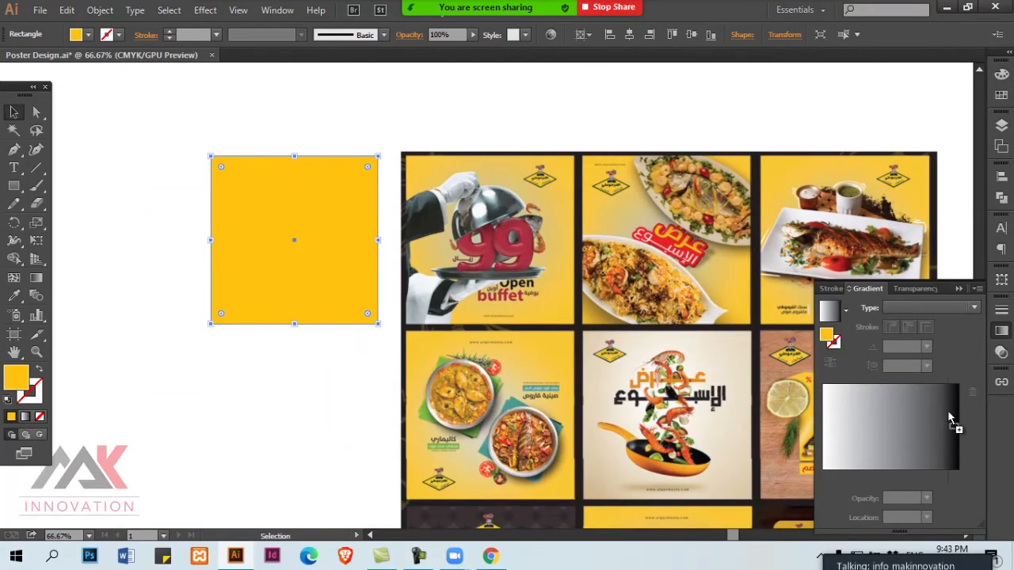
# Give the yellow rectangle a linear white-to-black gradient with its yellow added as a colour stop at 70.43%
pyautogui.click(920, 480)
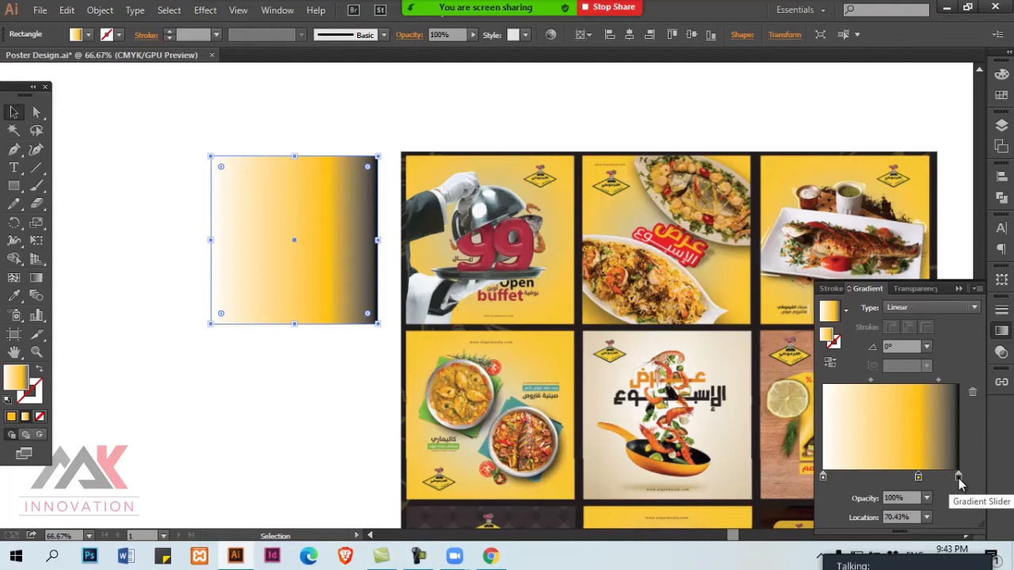
# Make the square's fill a radial white-to-yellow gradient, removing the black stop and placing the yellow stop at 100%
pyautogui.moveTo(960, 478); pyautogui.dragTo(937, 499)
pyautogui.click(940, 305)
pyautogui.click(927, 339)
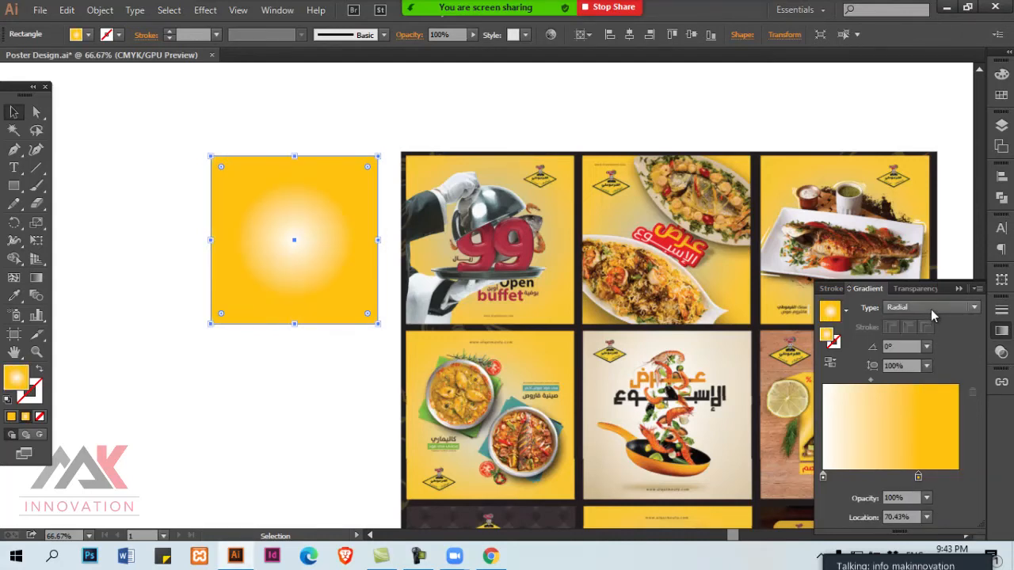
pyautogui.moveTo(918, 476); pyautogui.dragTo(959, 476)
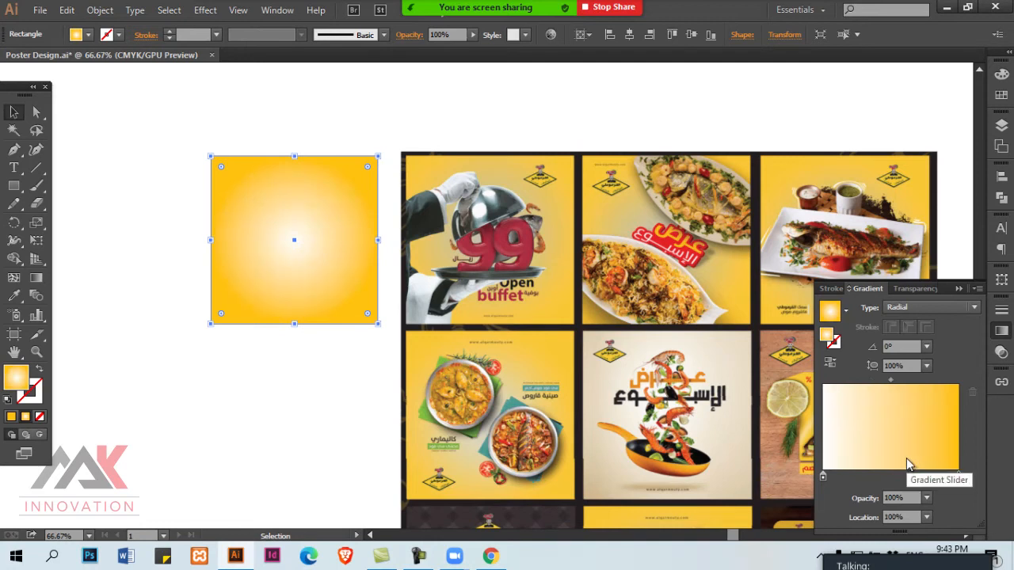
# Replace the gradient's white stop with a pale yellow intermediate stop placed at location 0%
pyautogui.click(870, 477)
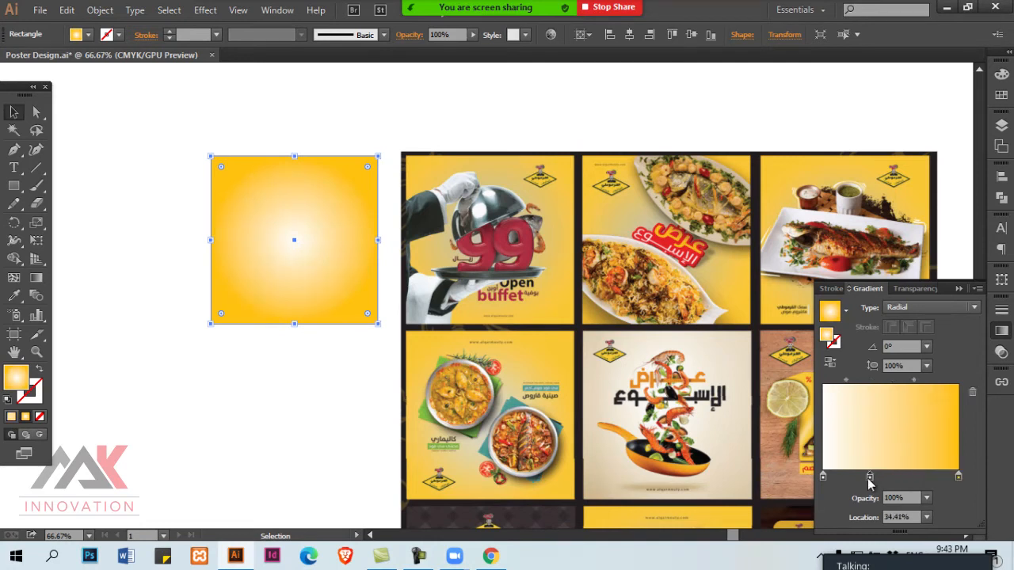
pyautogui.moveTo(870, 478); pyautogui.dragTo(889, 493)
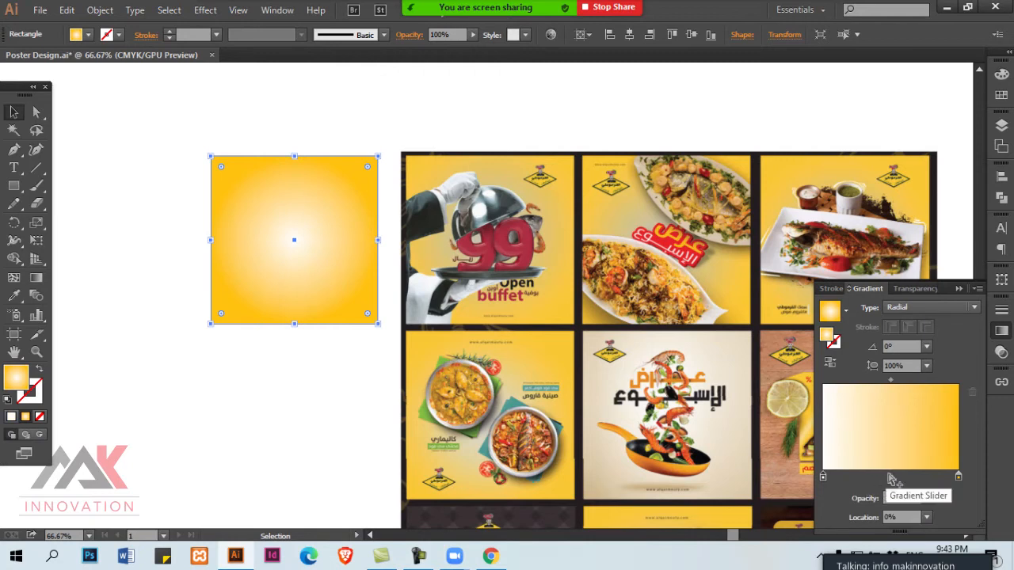
pyautogui.click(890, 478)
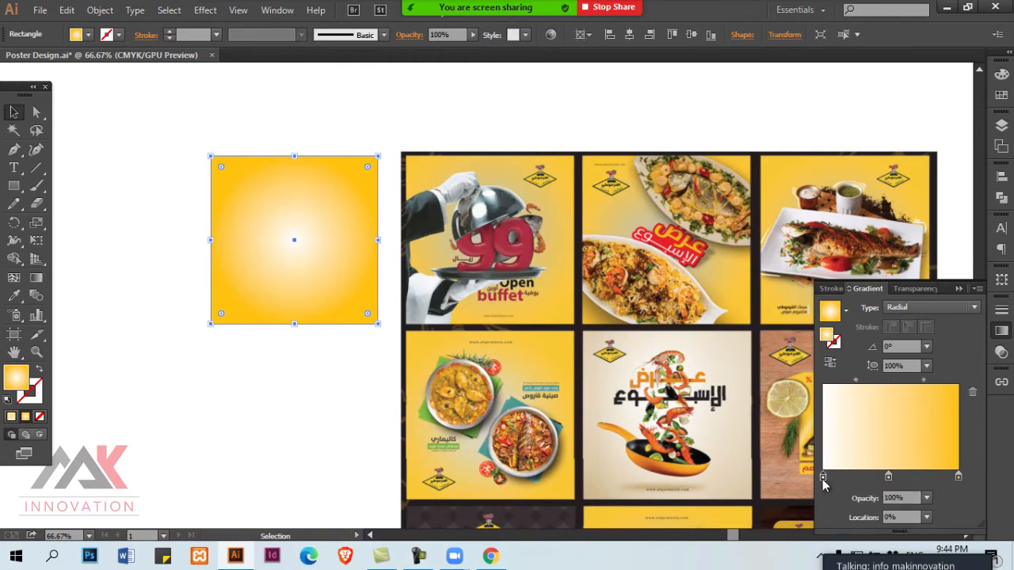
pyautogui.moveTo(811, 493); pyautogui.dragTo(778, 497)
pyautogui.moveTo(888, 478); pyautogui.dragTo(809, 482)
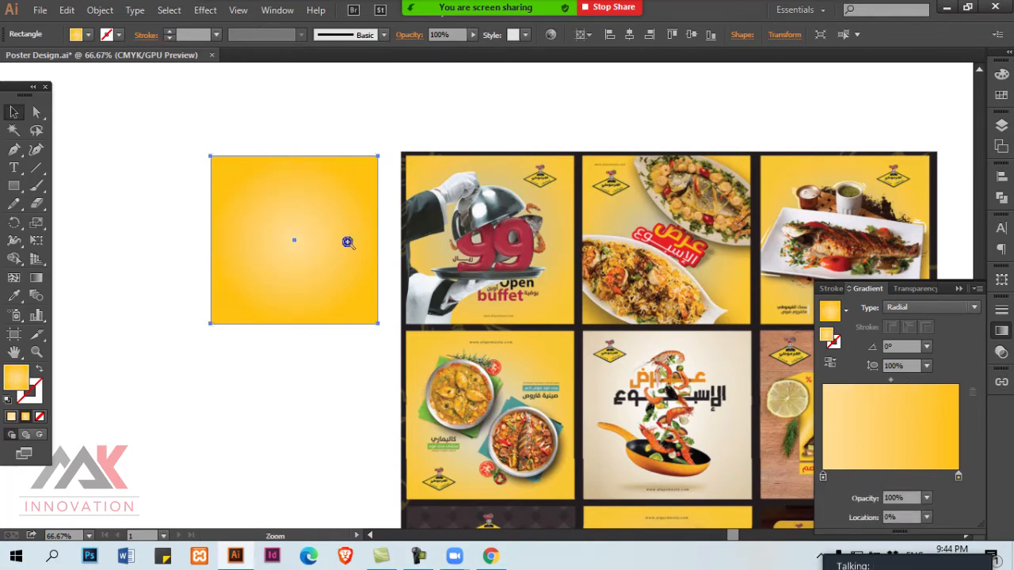
# Draw a small square on the empty canvas above and left of the yellow square
pyautogui.hotkey('ctrl', '+')
pyautogui.moveTo(481, 310); pyautogui.dragTo(463, 304)
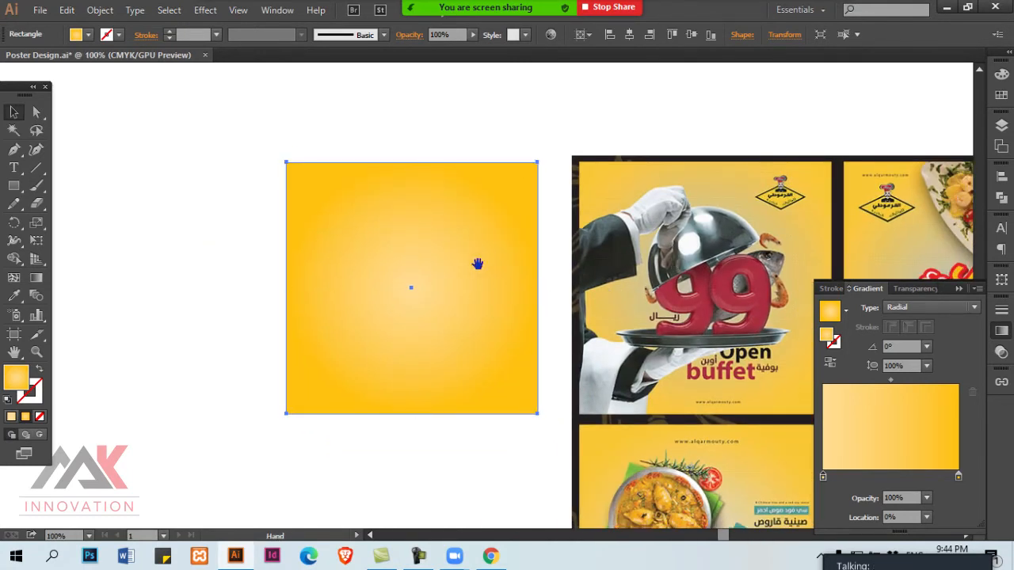
pyautogui.moveTo(494, 224); pyautogui.dragTo(504, 246)
pyautogui.click(11, 188)
pyautogui.moveTo(223, 132); pyautogui.dragTo(259, 166)
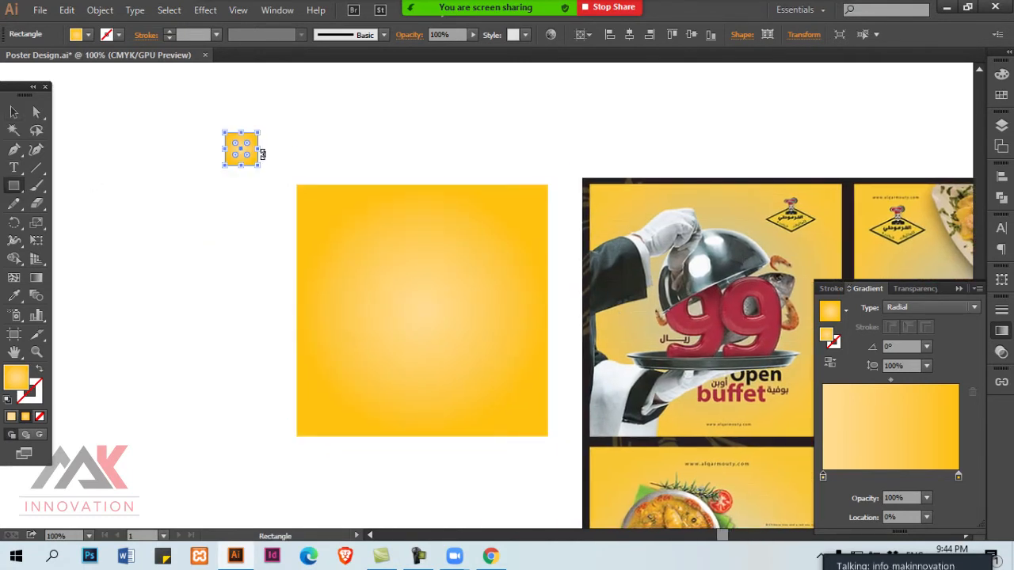
pyautogui.press('v')
# Replace the small square's gradient fill with solid black
pyautogui.click(1002, 73)
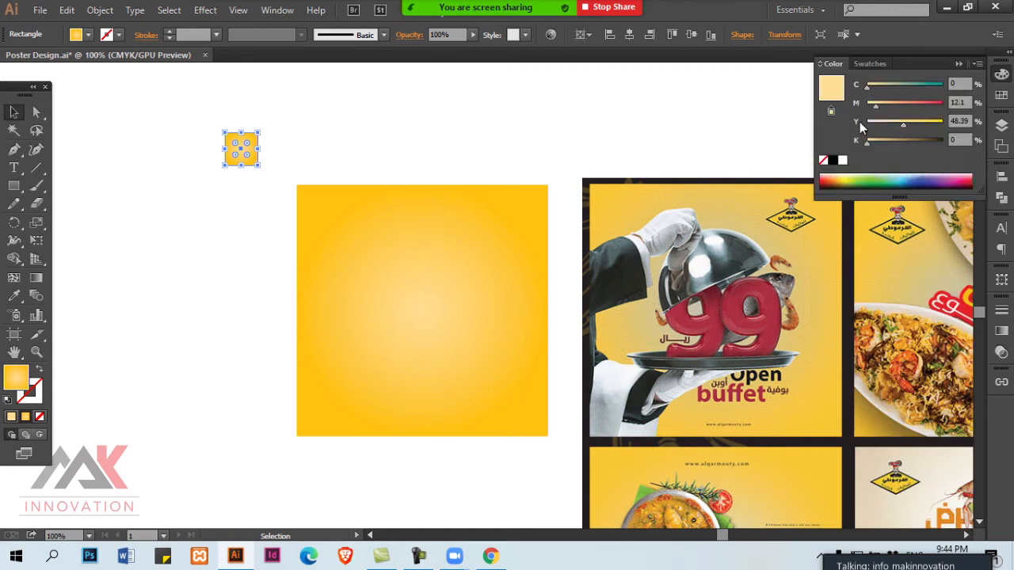
pyautogui.click(833, 160)
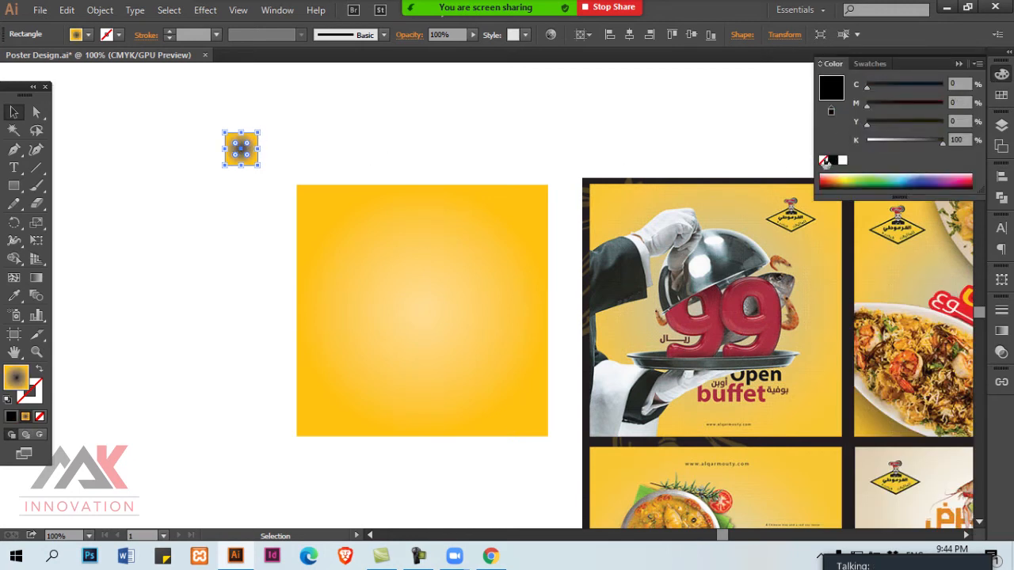
pyautogui.click(824, 160)
pyautogui.click(832, 160)
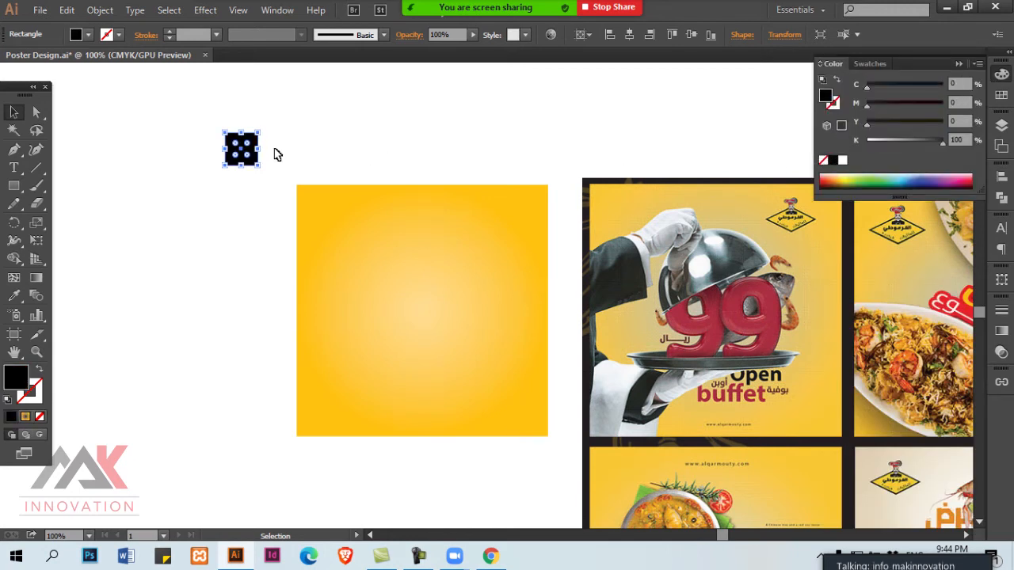
# Rotate the small black square 45° into a diamond and place a copy beside it
pyautogui.moveTo(265, 128); pyautogui.dragTo(238, 116)
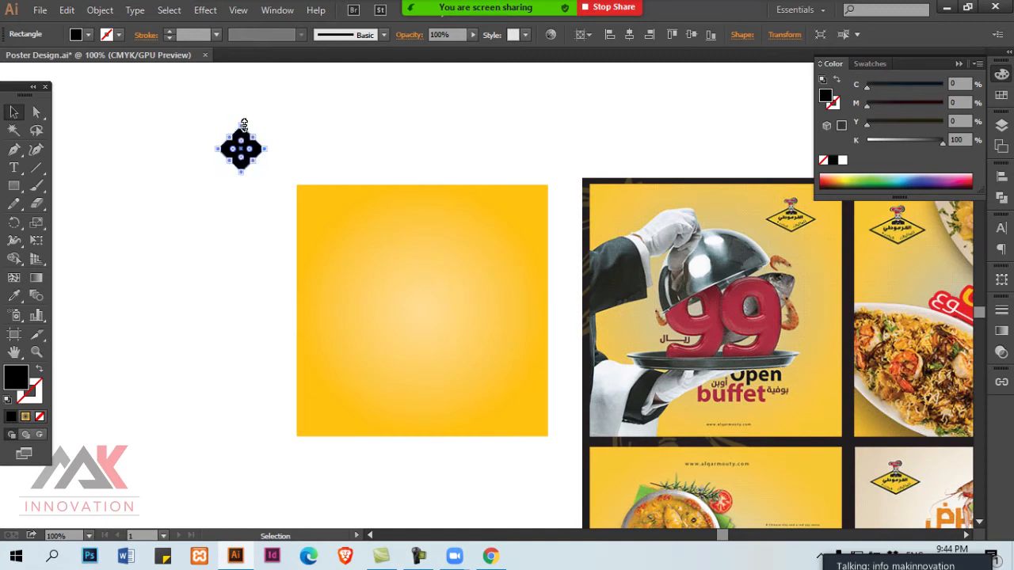
pyautogui.click(298, 149)
pyautogui.click(252, 154)
pyautogui.hotkey('ctrl', '+')
pyautogui.moveTo(376, 262); pyautogui.dragTo(467, 300)
pyautogui.hotkey('ctrl', 'z')
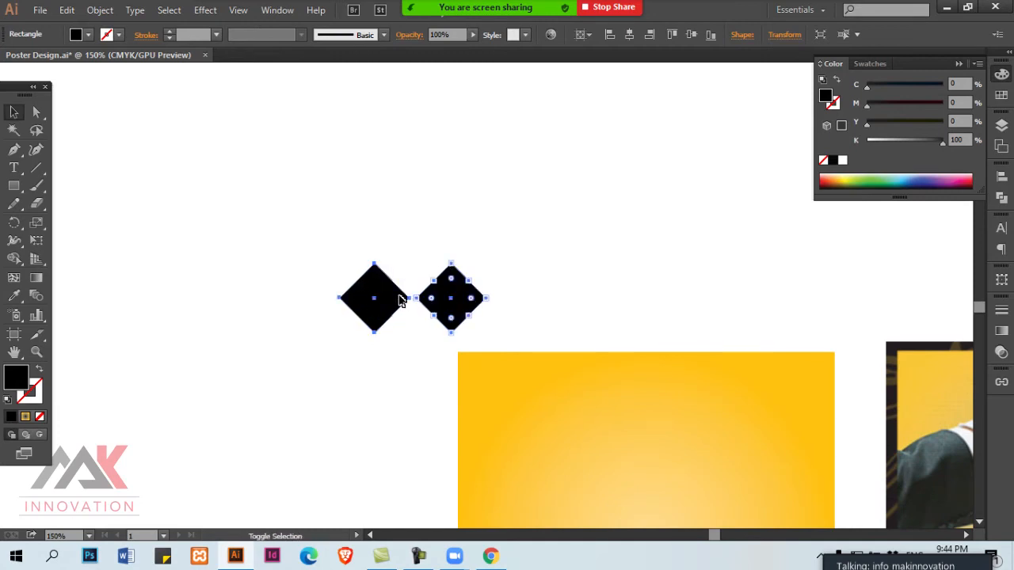
# Unite the two black diamonds with Pathfinder and ungroup the result into separate paths
pyautogui.keyDown('shift'); pyautogui.click(401, 300); pyautogui.keyUp('shift')
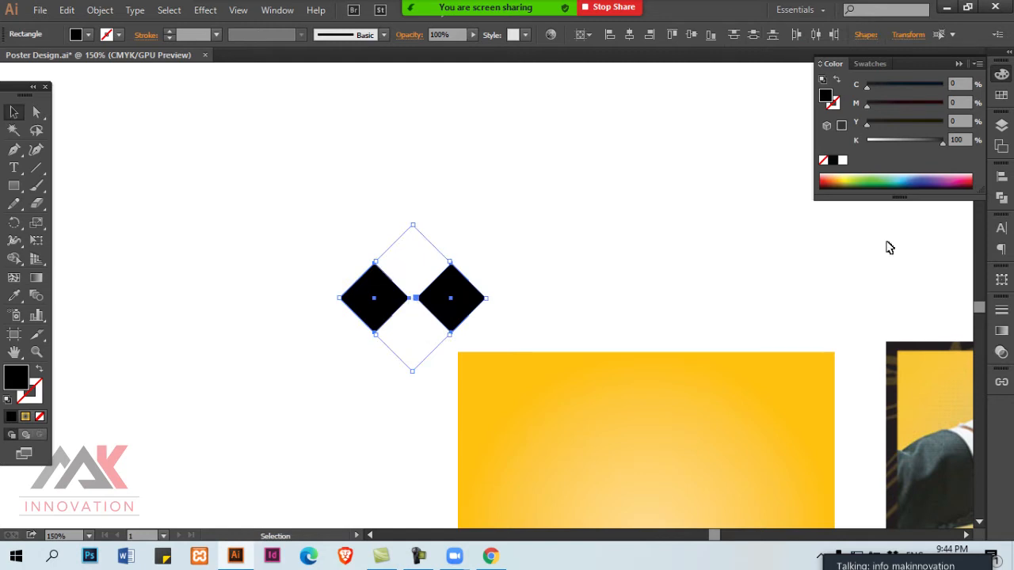
pyautogui.click(1000, 199)
pyautogui.click(826, 199)
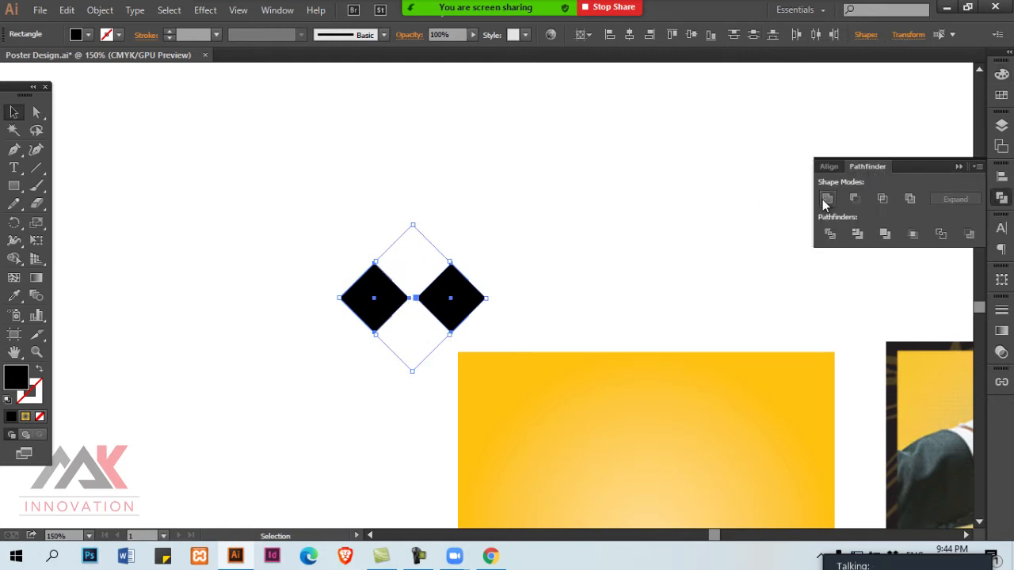
pyautogui.hotkey('ctrl', 'shift', 'g')
# Delete the right-hand copy of the black diamond
pyautogui.hotkey('ctrl', 'shift', 'a')
pyautogui.click(447, 300)
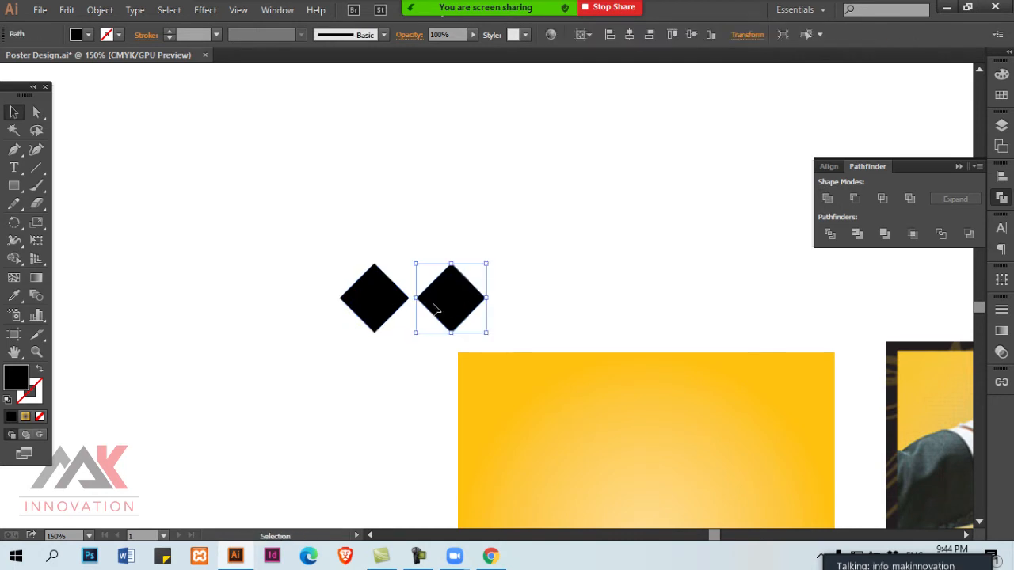
pyautogui.press('Delete')
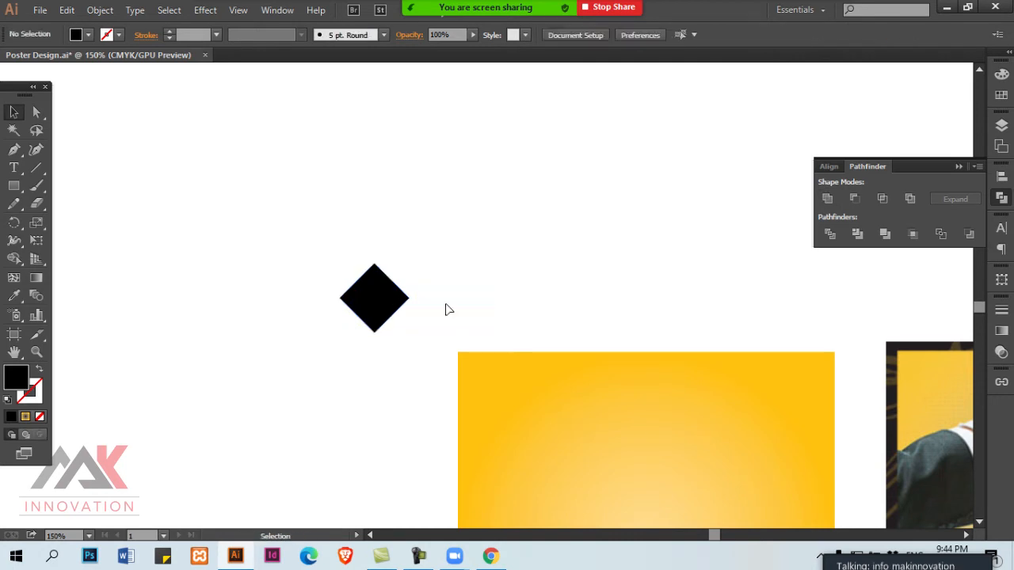
# Flatten the remaining black diamond into a wide rhombus and place it in the yellow square's upper-right corner
pyautogui.click(367, 308)
pyautogui.moveTo(377, 263); pyautogui.dragTo(702, 333)
pyautogui.press('space')
pyautogui.hotkey('ctrl', '-')
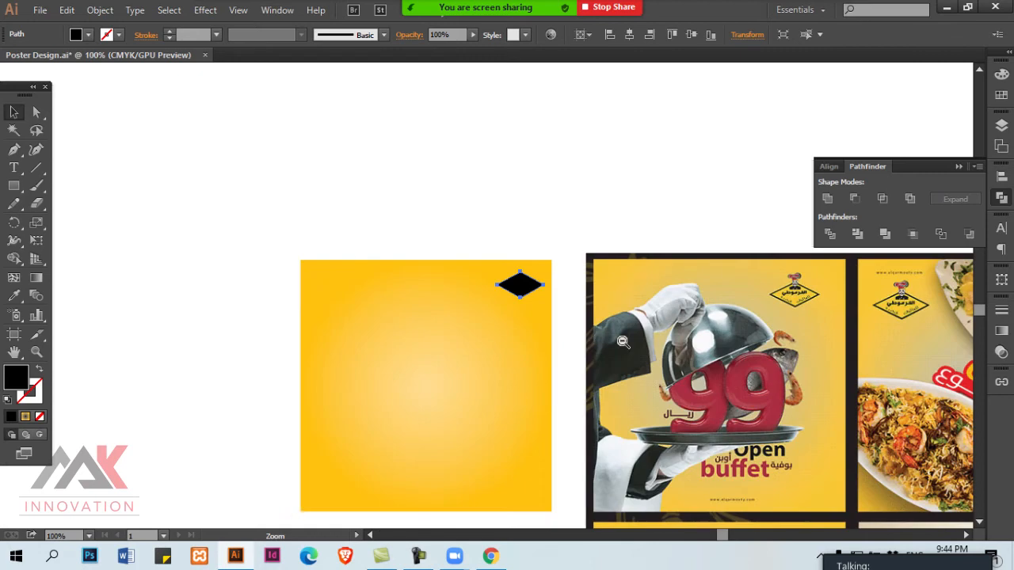
# Add the point text "Logo" on the empty canvas above the yellow square
pyautogui.click(499, 229)
pyautogui.write('t')
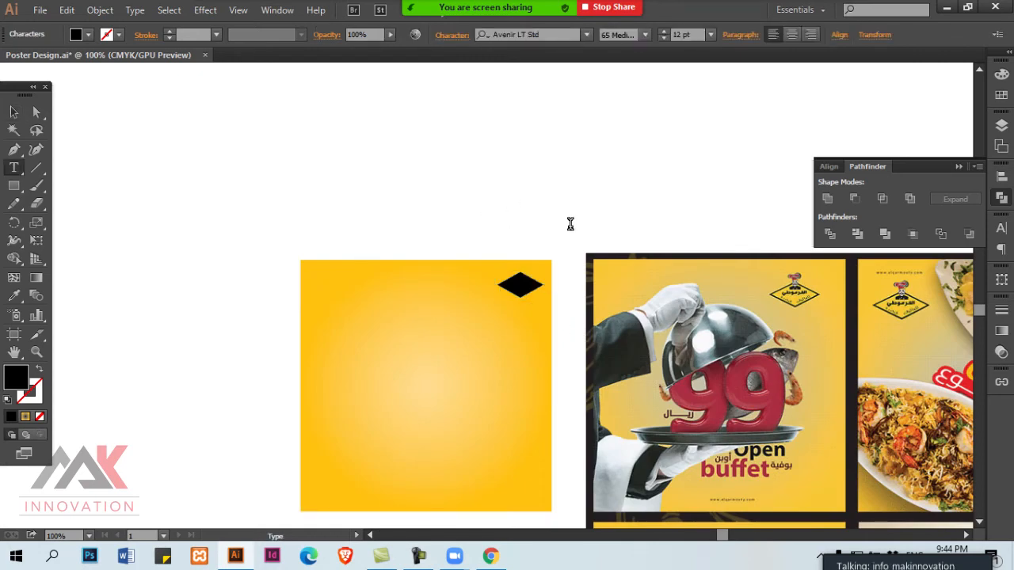
pyautogui.write('ogo')
pyautogui.press('Escape')
pyautogui.click(516, 219)
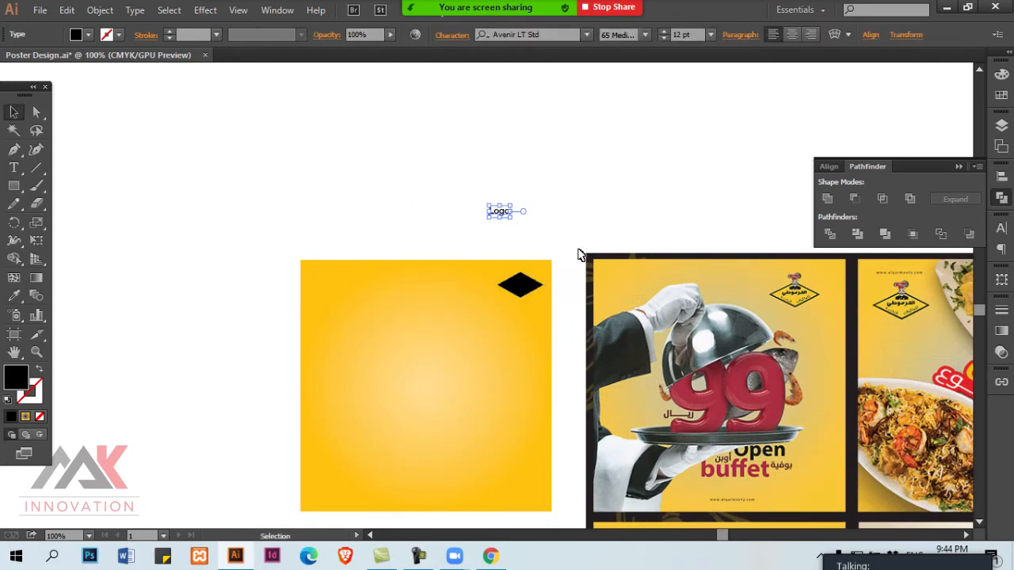
# Make the "Logo" text white and place it over the black diamond
pyautogui.press('Delete')
pyautogui.moveTo(537, 272); pyautogui.dragTo(520, 287)
pyautogui.keyDown('ctrl'); pyautogui.click(538, 289); pyautogui.keyUp('ctrl')
pyautogui.click(490, 292)
# Centre the "Logo" text and the black diamond horizontally on each other
pyautogui.click(456, 278)
pyautogui.keyDown('shift'); pyautogui.click(459, 289); pyautogui.keyUp('shift')
pyautogui.click(494, 36)
pyautogui.hotkey('ctrl', 'z')
pyautogui.click(452, 37)
pyautogui.click(455, 51)
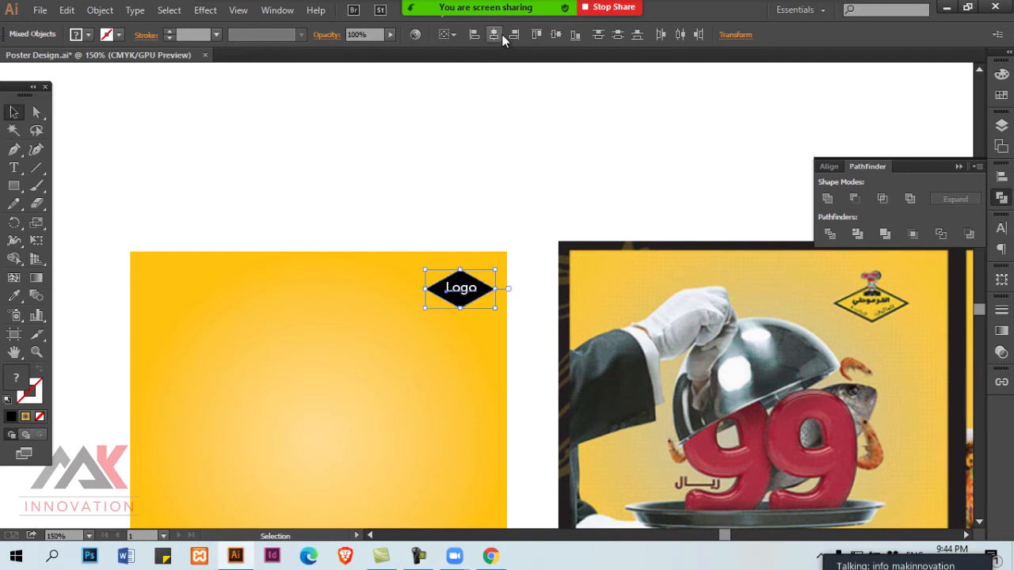
pyautogui.click(552, 108)
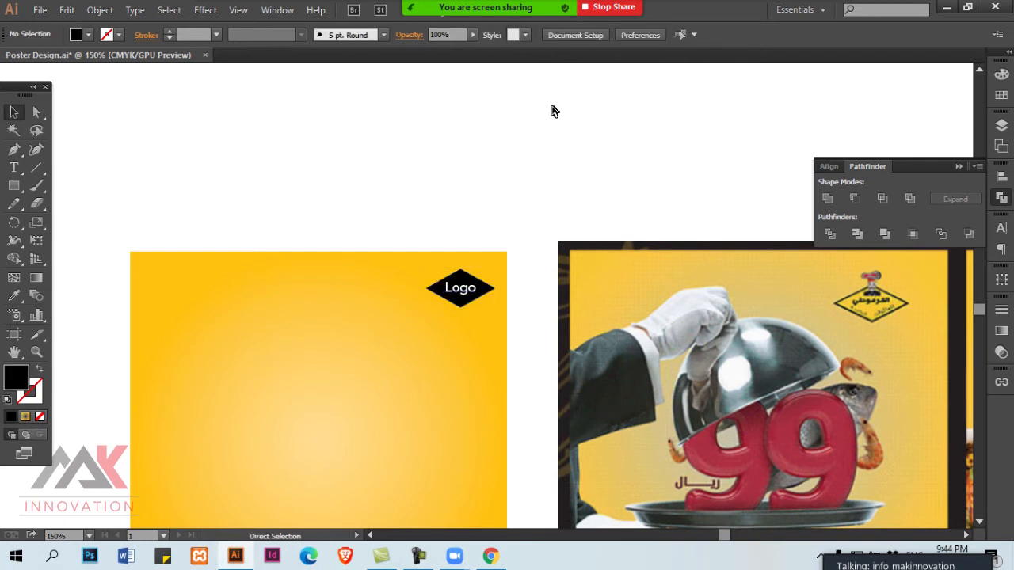
# Group the "Logo" text with the black diamond
pyautogui.click(465, 286)
pyautogui.keyDown('shift'); pyautogui.click(463, 277); pyautogui.keyUp('shift')
pyautogui.hotkey('ctrl', 'g')
pyautogui.hotkey('ctrl', '-')
pyautogui.moveTo(464, 306); pyautogui.dragTo(502, 237)
pyautogui.click(529, 227)
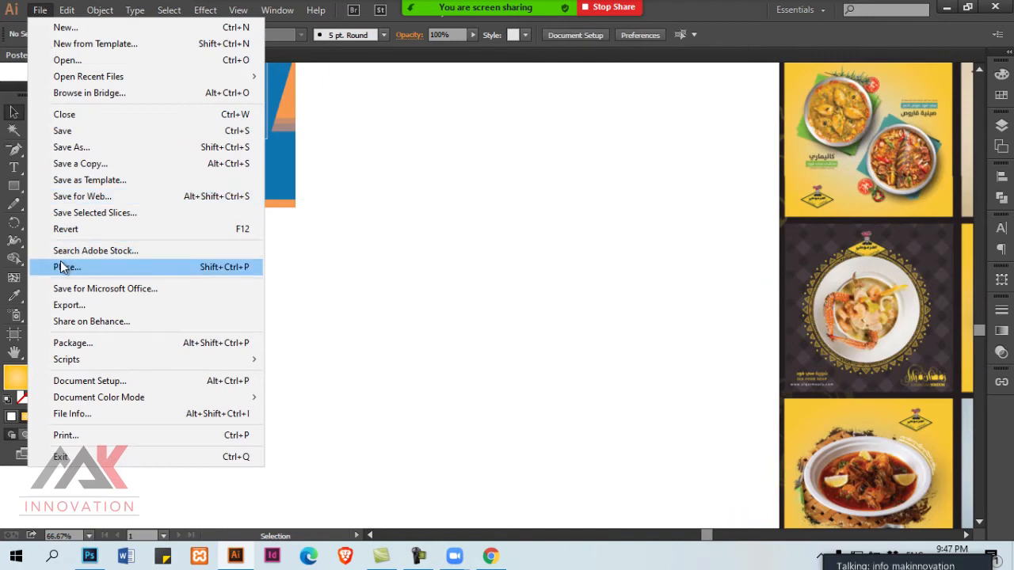
# Place the linked sandwich-plate food PNG and scale it down onto the yellow square
pyautogui.click(61, 265)
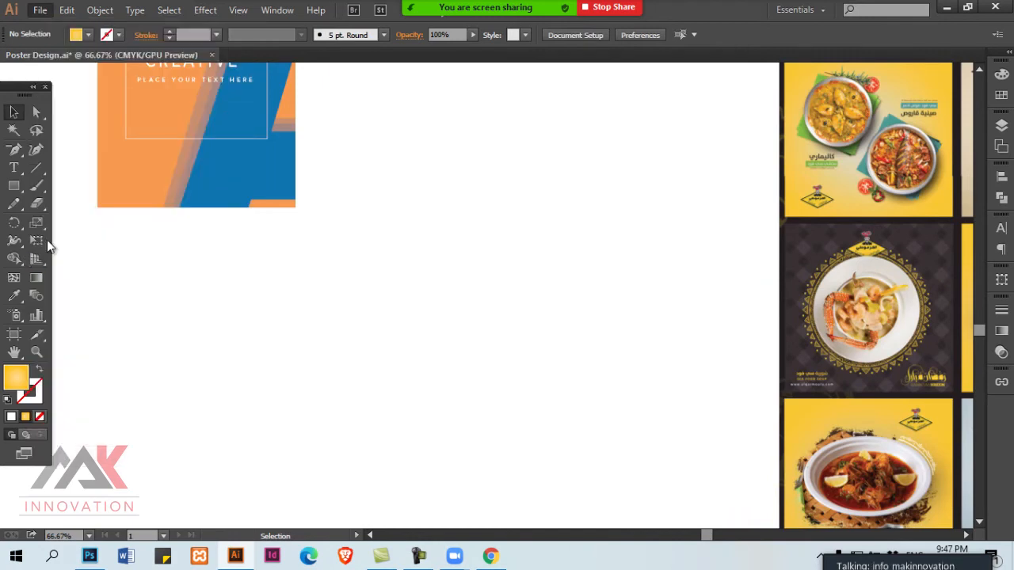
pyautogui.doubleClick(644, 147)
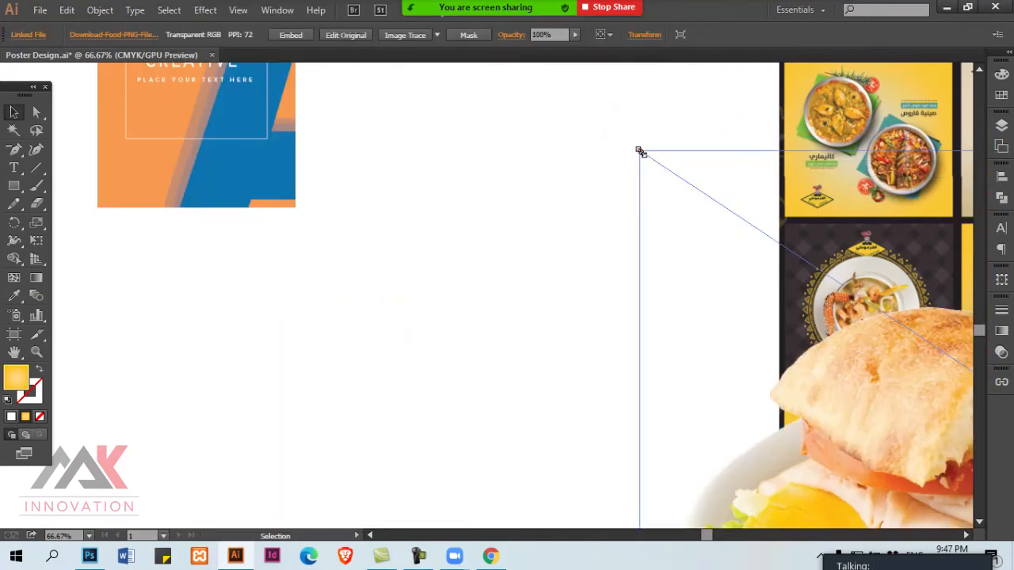
pyautogui.keyDown('ctrl'); pyautogui.keyDown('alt'); pyautogui.click(710, 326); pyautogui.keyUp('alt'); pyautogui.keyUp('ctrl')
pyautogui.keyDown('ctrl'); pyautogui.keyDown('alt'); pyautogui.click(689, 397); pyautogui.keyUp('alt'); pyautogui.keyUp('ctrl')
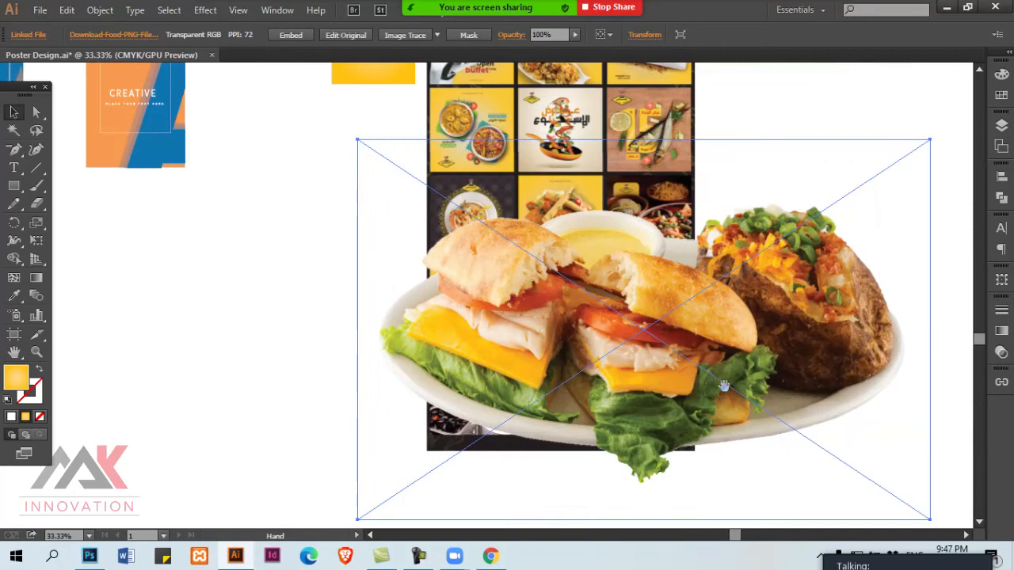
pyautogui.moveTo(724, 387); pyautogui.dragTo(670, 348)
pyautogui.moveTo(876, 480); pyautogui.dragTo(398, 162)
pyautogui.moveTo(360, 138); pyautogui.dragTo(518, 152)
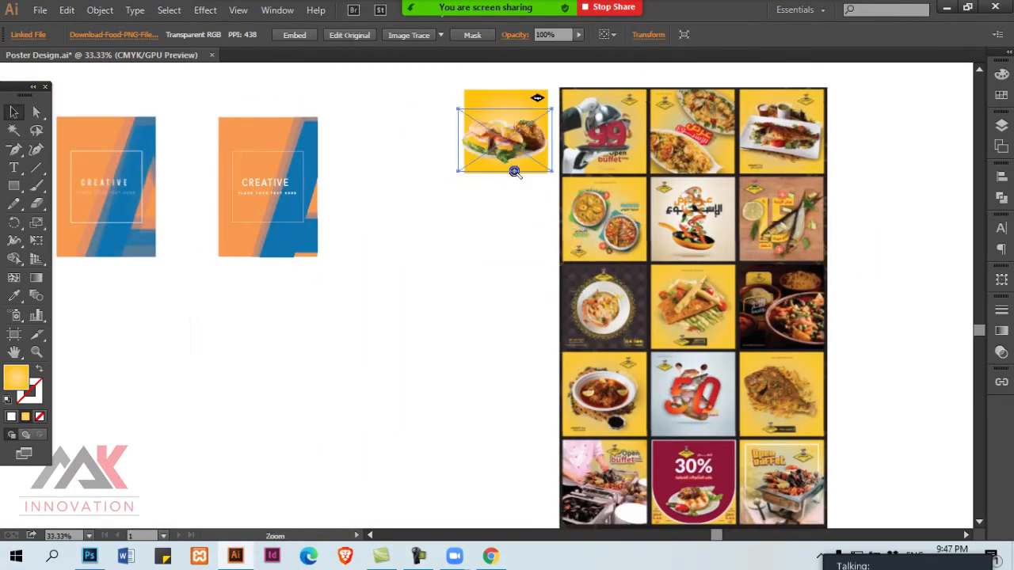
# Shrink the food image further so it fits inside the yellow square with margins on both sides
pyautogui.keyDown('ctrl'); pyautogui.click(515, 172); pyautogui.keyUp('ctrl')
pyautogui.keyDown('ctrl'); pyautogui.click(515, 172); pyautogui.keyUp('ctrl')
pyautogui.keyDown('ctrl'); pyautogui.click(477, 355); pyautogui.keyUp('ctrl')
pyautogui.moveTo(477, 355); pyautogui.dragTo(455, 303)
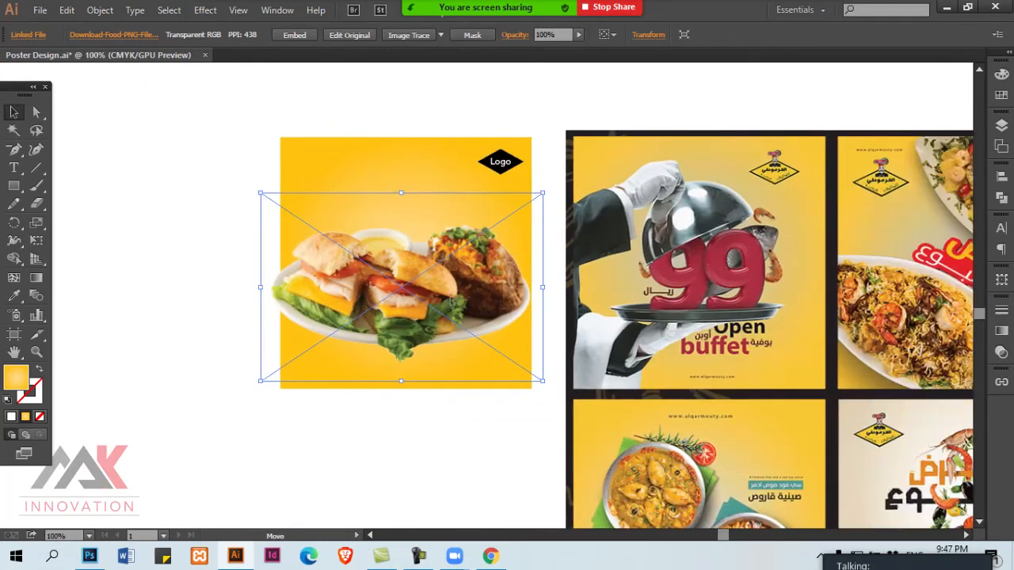
pyautogui.moveTo(262, 383); pyautogui.dragTo(402, 332)
pyautogui.moveTo(452, 282); pyautogui.dragTo(444, 275)
pyautogui.moveTo(769, 356); pyautogui.dragTo(709, 317)
pyautogui.moveTo(475, 327); pyautogui.dragTo(530, 317)
pyautogui.moveTo(459, 342); pyautogui.dragTo(463, 342)
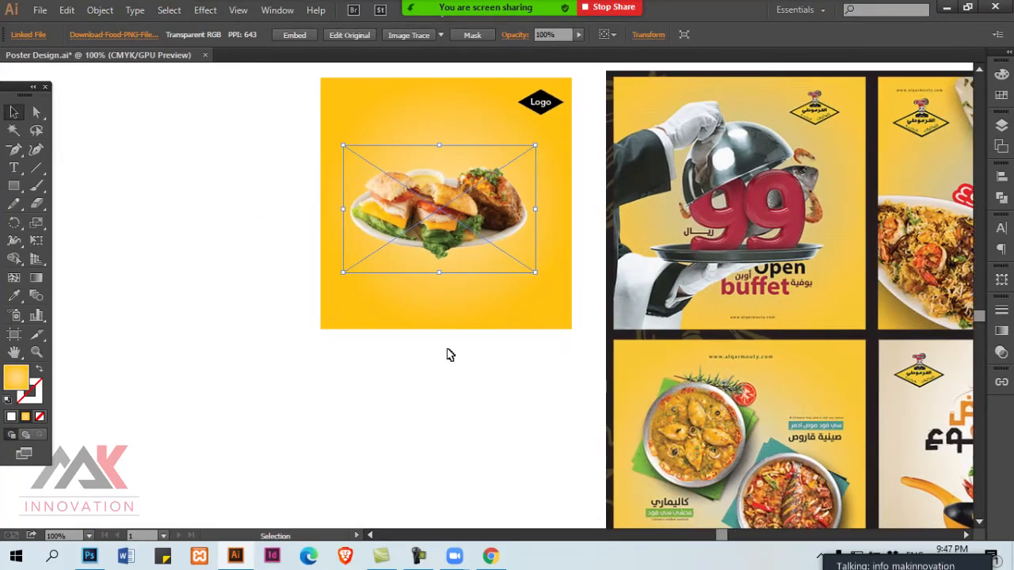
# Align the food image to the horizontal and vertical centre of the yellow square
pyautogui.keyDown('shift'); pyautogui.click(450, 317); pyautogui.keyUp('shift')
pyautogui.click(256, 34)
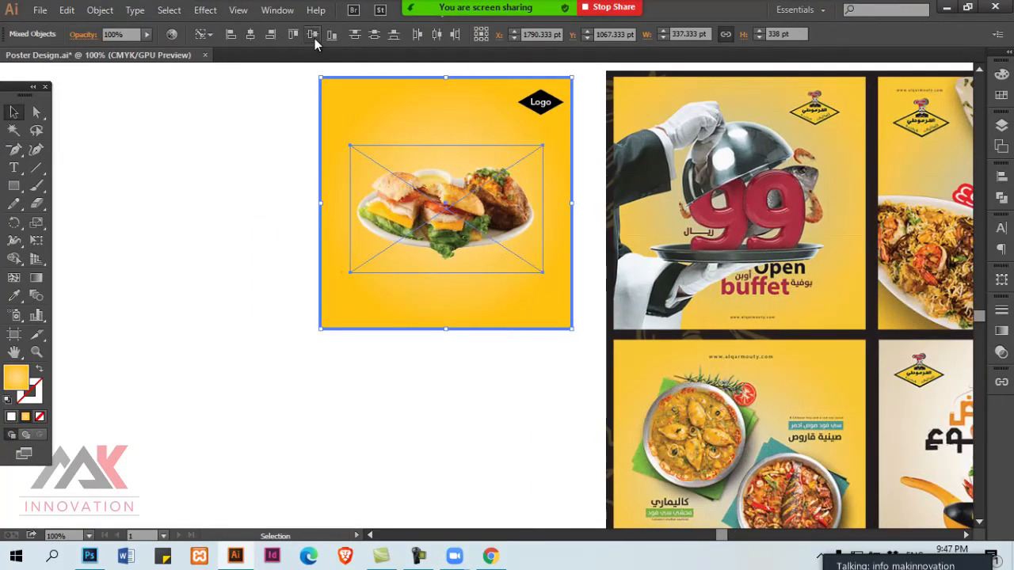
pyautogui.click(315, 38)
pyautogui.click(456, 382)
# Add the point text "Open" on the empty canvas below the yellow square
pyautogui.press('t')
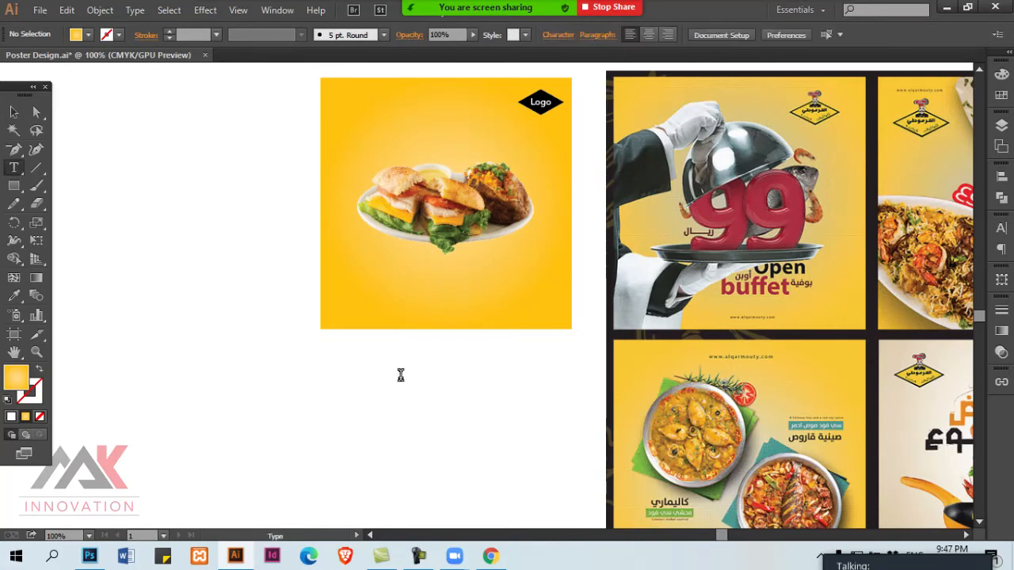
pyautogui.click(401, 374)
pyautogui.write('Open')
pyautogui.press('Escape')
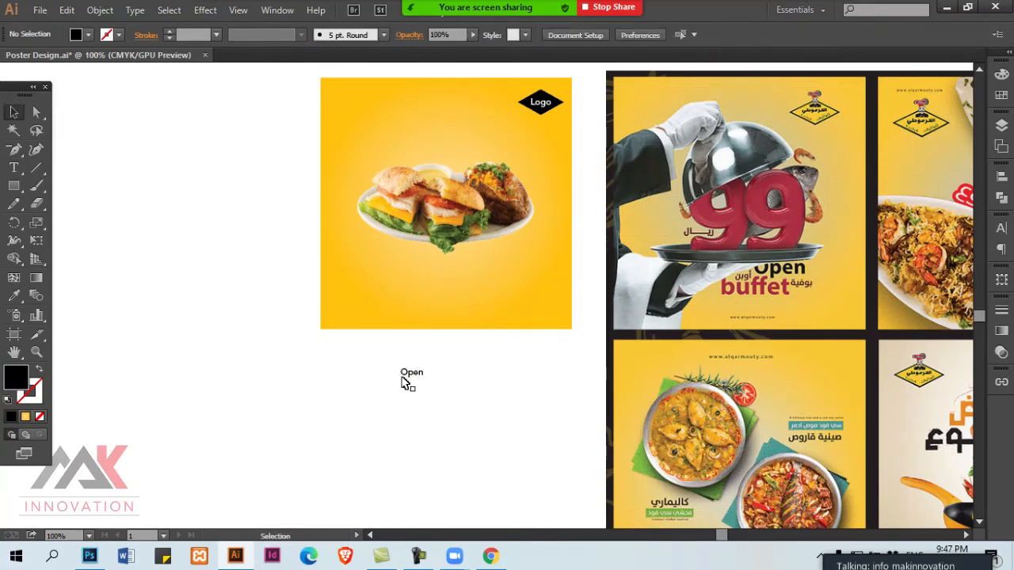
# Duplicate the "Open" text directly below and change the copy to "Buffet"
pyautogui.keyDown('alt'); pyautogui.moveTo(422, 376); pyautogui.dragTo(422, 396); pyautogui.keyUp('alt')
pyautogui.doubleClick(422, 393)
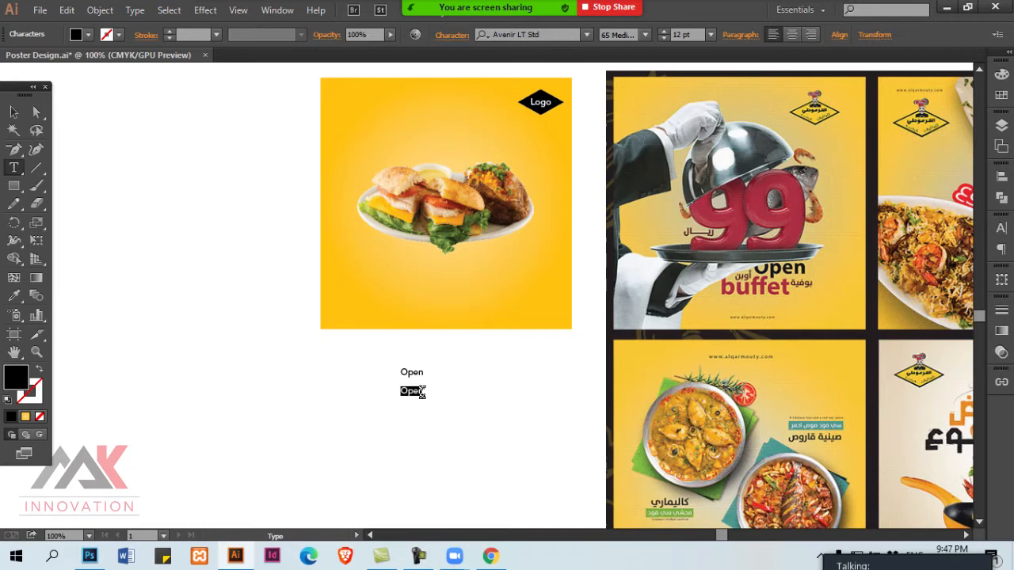
pyautogui.keyDown('ctrl'); pyautogui.click(445, 398); pyautogui.keyUp('ctrl')
pyautogui.press('v')
# Shift the "Open" text to the right and move "Buffet" lower beneath it, leaving a gap between them
pyautogui.moveTo(463, 369); pyautogui.dragTo(365, 308)
pyautogui.doubleClick(316, 319)
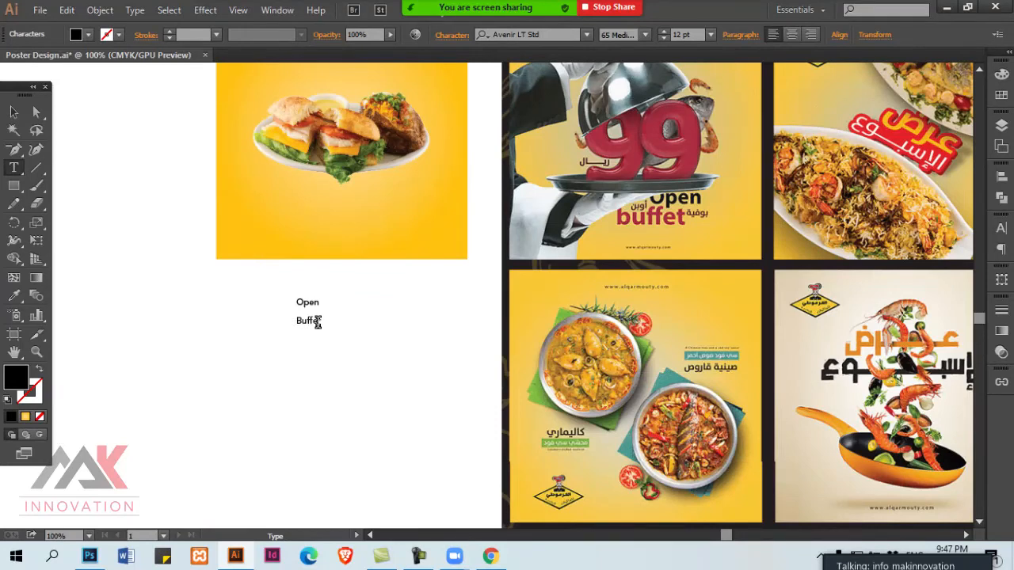
pyautogui.keyDown('ctrl'); pyautogui.click(341, 333); pyautogui.keyUp('ctrl')
pyautogui.press('v')
pyautogui.moveTo(309, 320); pyautogui.dragTo(346, 300)
pyautogui.click(330, 336)
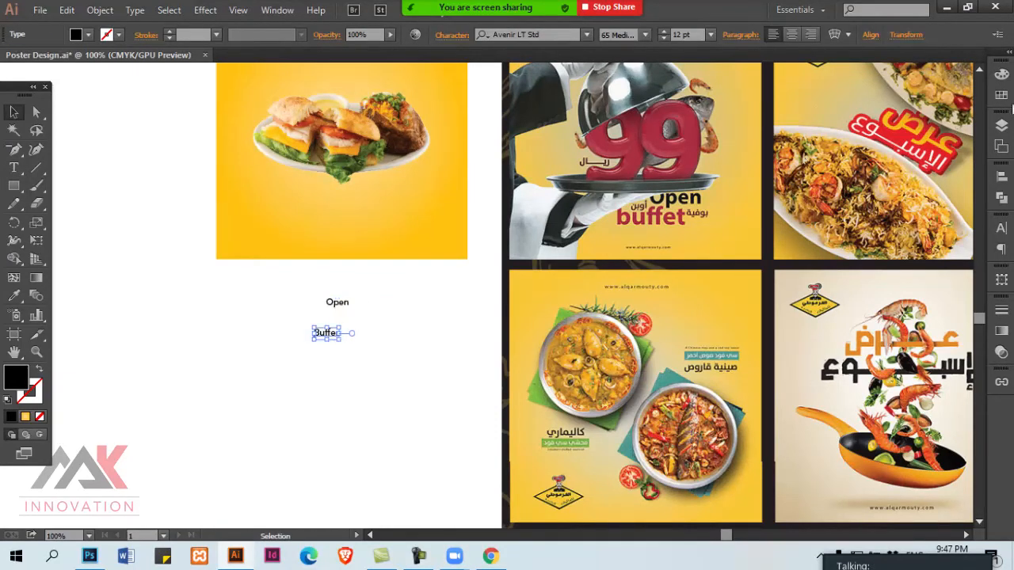
# Colour the "Buffet" text red with black at 0%, and place it enlarged under "Open" in the yellow square's lower part
pyautogui.click(1002, 74)
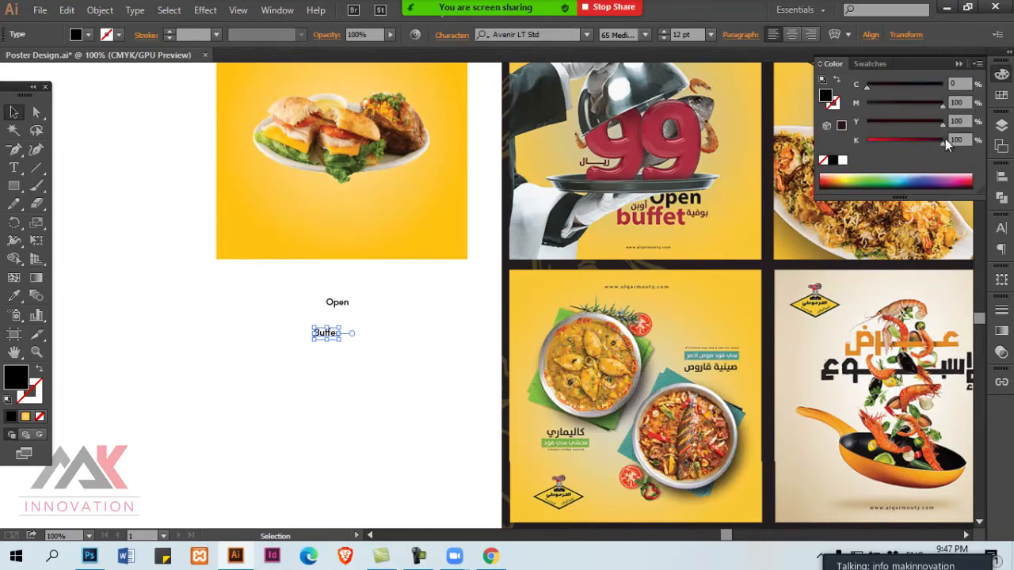
pyautogui.moveTo(944, 141); pyautogui.dragTo(867, 141)
pyautogui.moveTo(342, 341); pyautogui.dragTo(346, 221)
pyautogui.doubleClick(361, 248)
pyautogui.press('Escape')
pyautogui.click(356, 286)
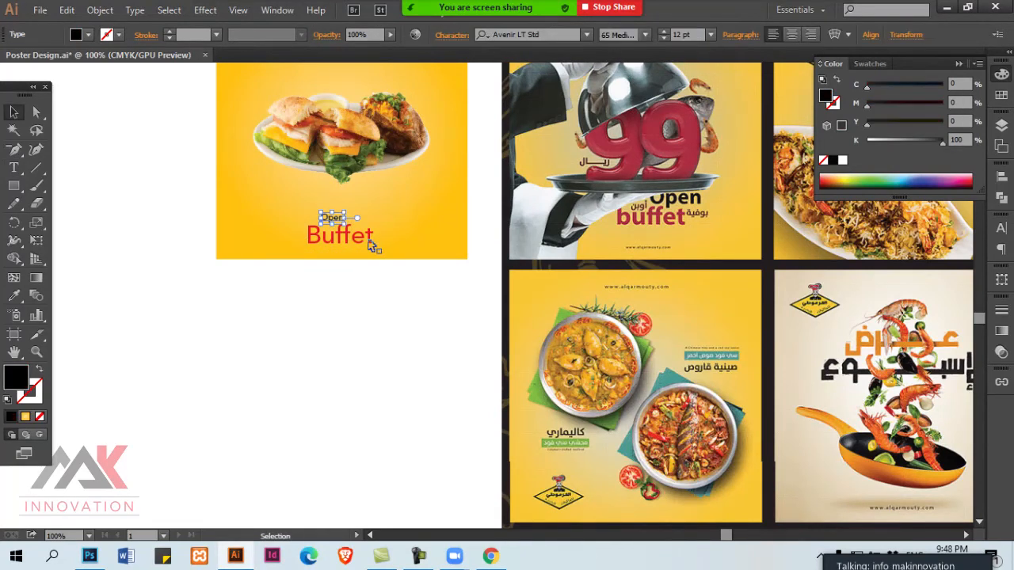
# Set the font style of both "Open" and "Buffet" to 95 Black
pyautogui.click(645, 34)
pyautogui.click(647, 165)
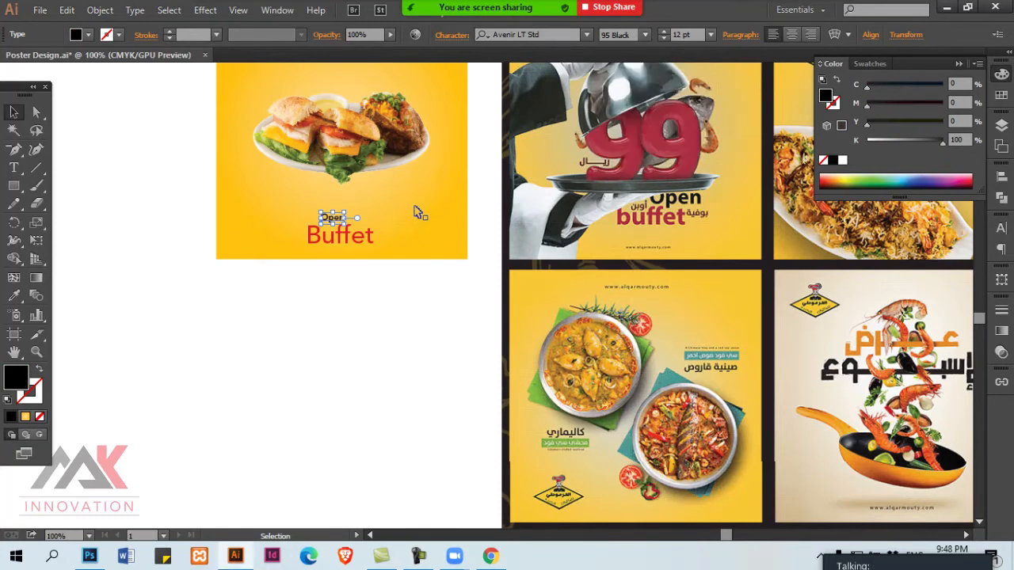
pyautogui.hotkey('ctrl', '=')
pyautogui.click(390, 303)
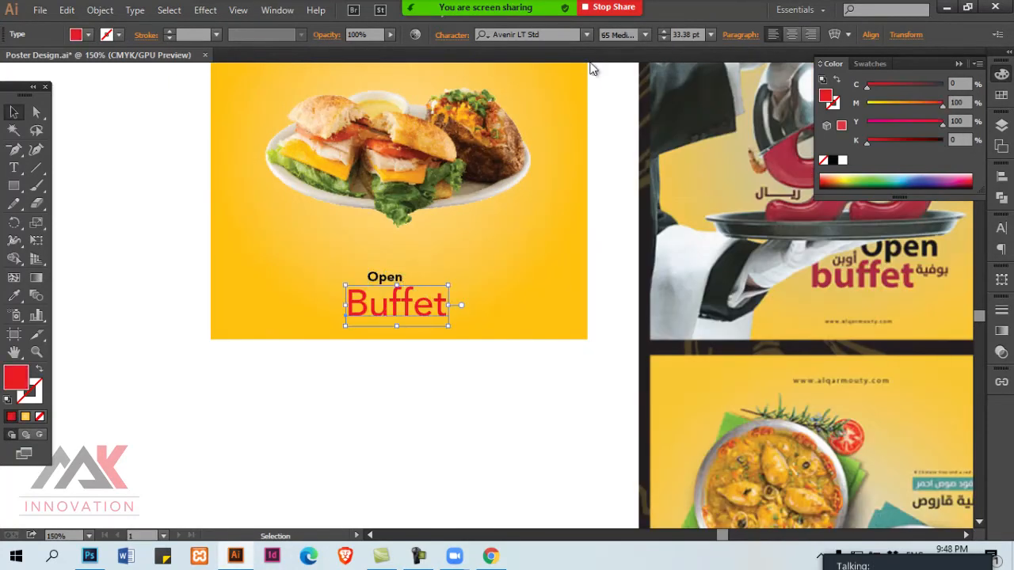
pyautogui.click(645, 35)
pyautogui.click(638, 165)
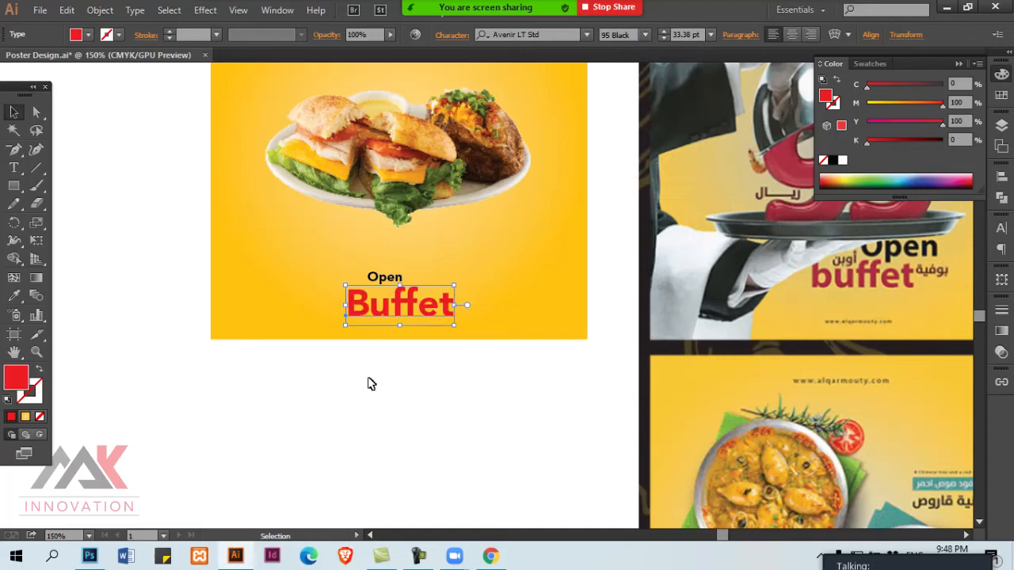
# Scale "Open" and "Buffet" up together until "Buffet" is about 40 pt, and move them to the yellow square's lower right
pyautogui.moveTo(445, 301); pyautogui.dragTo(451, 299)
pyautogui.keyDown('shift'); pyautogui.click(389, 278); pyautogui.keyUp('shift')
pyautogui.moveTo(389, 278); pyautogui.dragTo(458, 218)
pyautogui.moveTo(530, 264); pyautogui.dragTo(552, 273)
pyautogui.moveTo(491, 255); pyautogui.dragTo(500, 279)
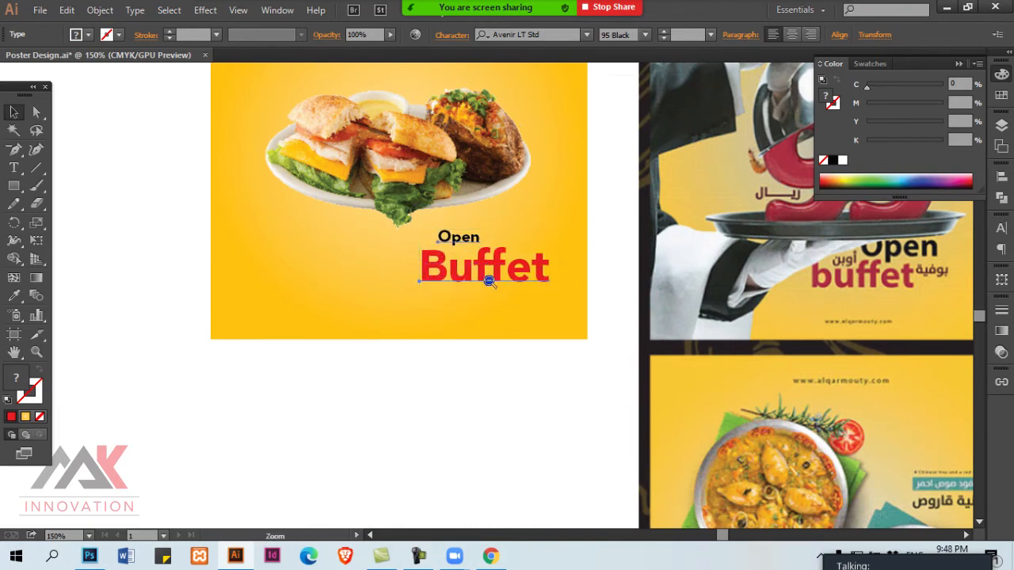
pyautogui.hotkey('ctrl', '-')
pyautogui.hotkey('ctrl', '-')
pyautogui.click(449, 306)
pyautogui.hotkey('ctrl', '+')
pyautogui.doubleClick(721, 323)
pyautogui.hotkey('ctrl', '-')
pyautogui.moveTo(75, 230); pyautogui.dragTo(602, 292)
pyautogui.moveTo(492, 273); pyautogui.dragTo(384, 351)
pyautogui.doubleClick(388, 344)
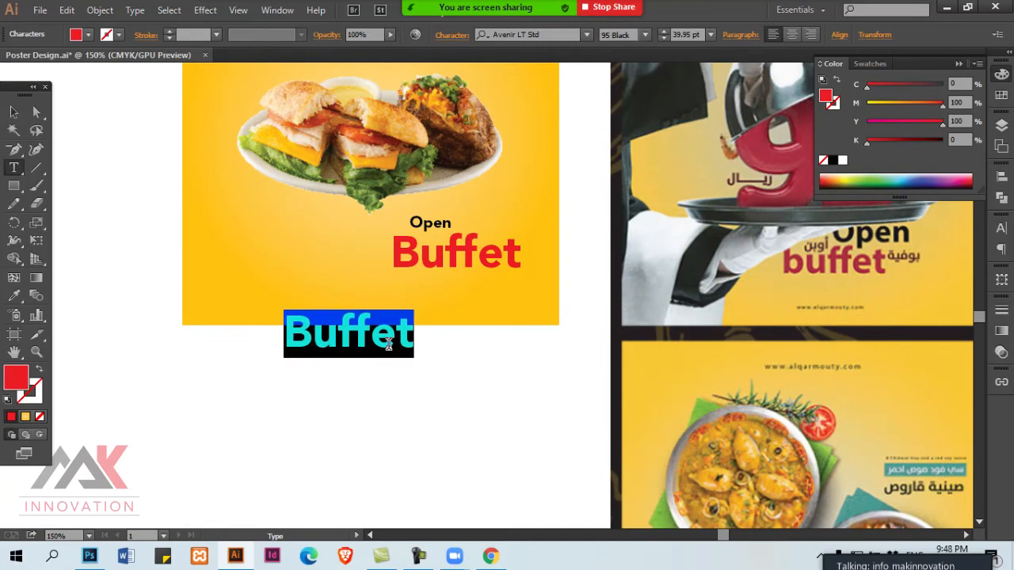
pyautogui.write('www.ma')
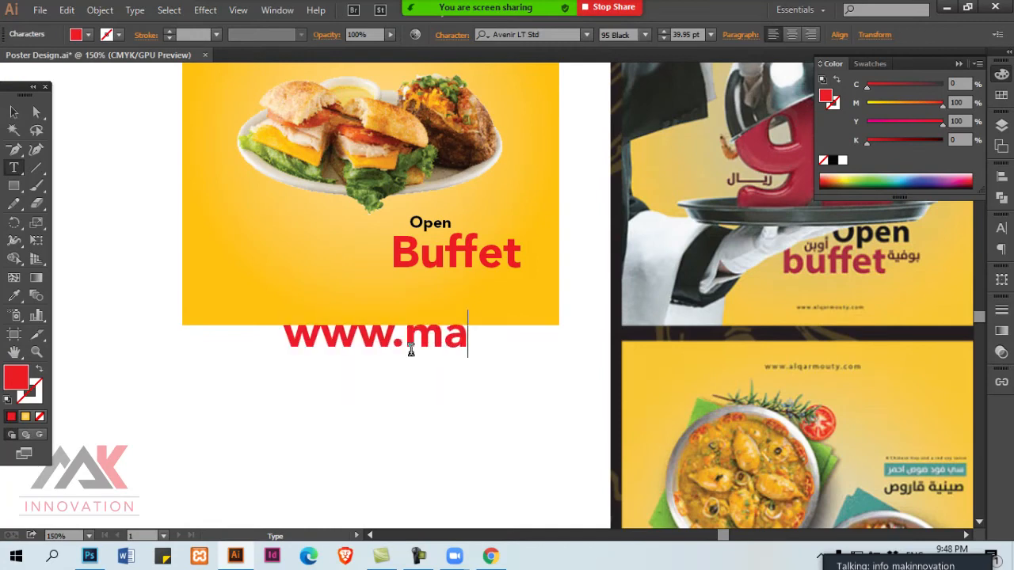
pyautogui.write('kinnovation')
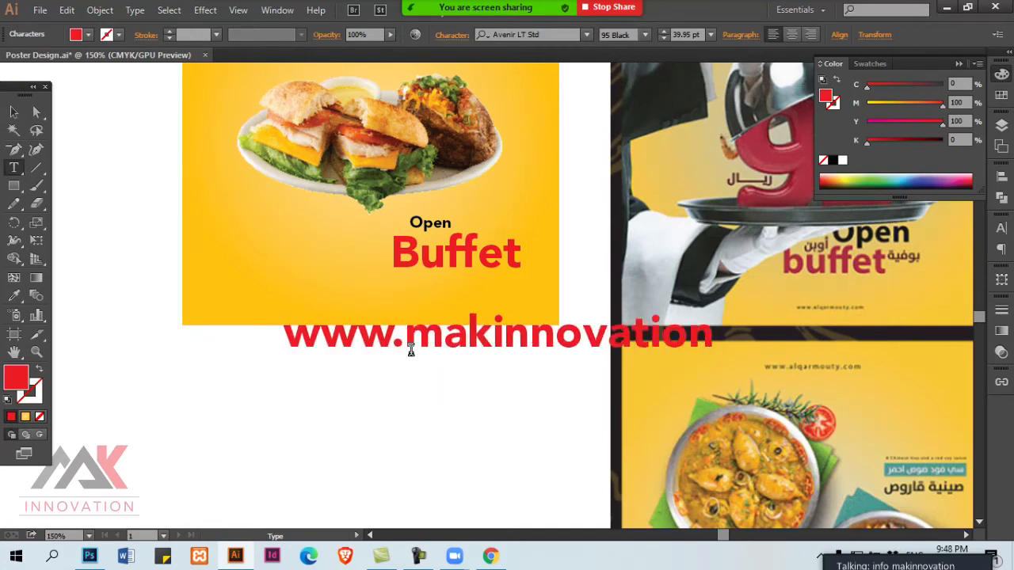
pyautogui.write('.biz')
pyautogui.hotkey('ctrl', 'shift', 'a')
# Scale the web address down to about 10 pt and move it to the bottom centre area of the yellow square
pyautogui.press('v')
pyautogui.click(411, 353)
pyautogui.press('s')
pyautogui.press('Return')
pyautogui.press('Return')
pyautogui.press('v')
pyautogui.moveTo(389, 358); pyautogui.dragTo(389, 320)
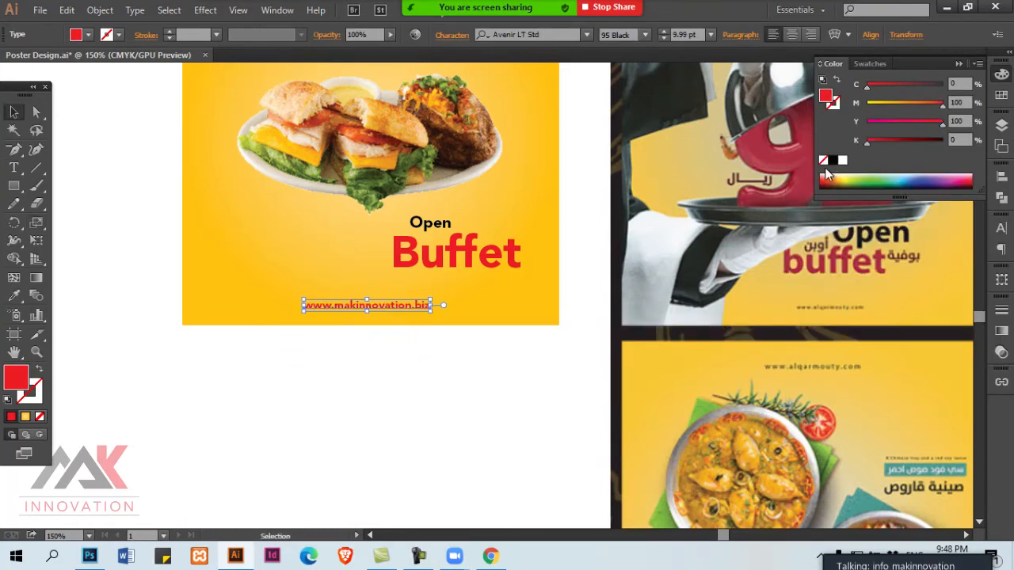
# Colour the web address black and centre it horizontally on the yellow square
pyautogui.click(841, 160)
pyautogui.click(536, 309)
pyautogui.click(389, 420)
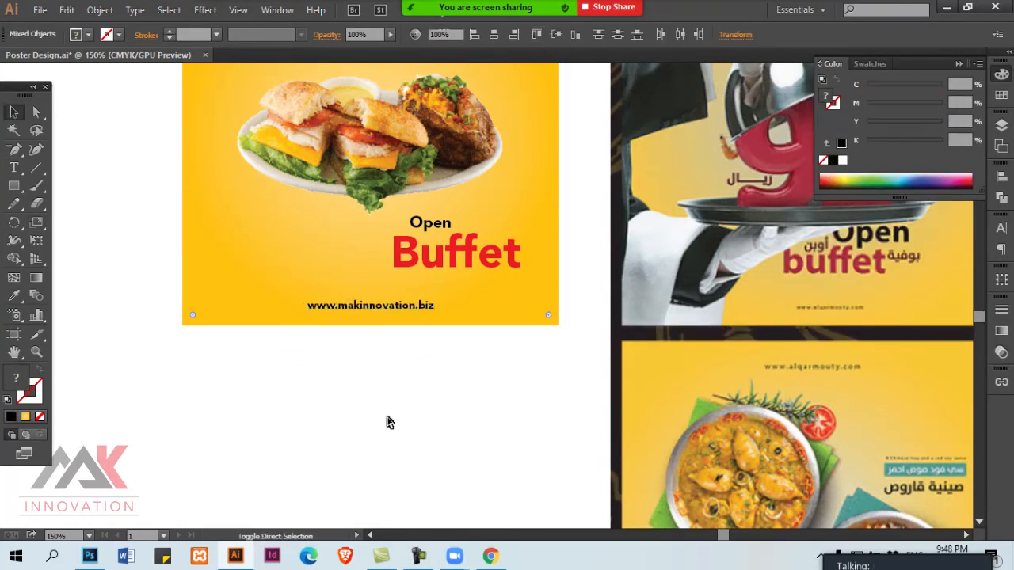
# Fine-tune the vertical position of the web address just above the yellow square's bottom edge
pyautogui.moveTo(406, 307); pyautogui.dragTo(405, 312)
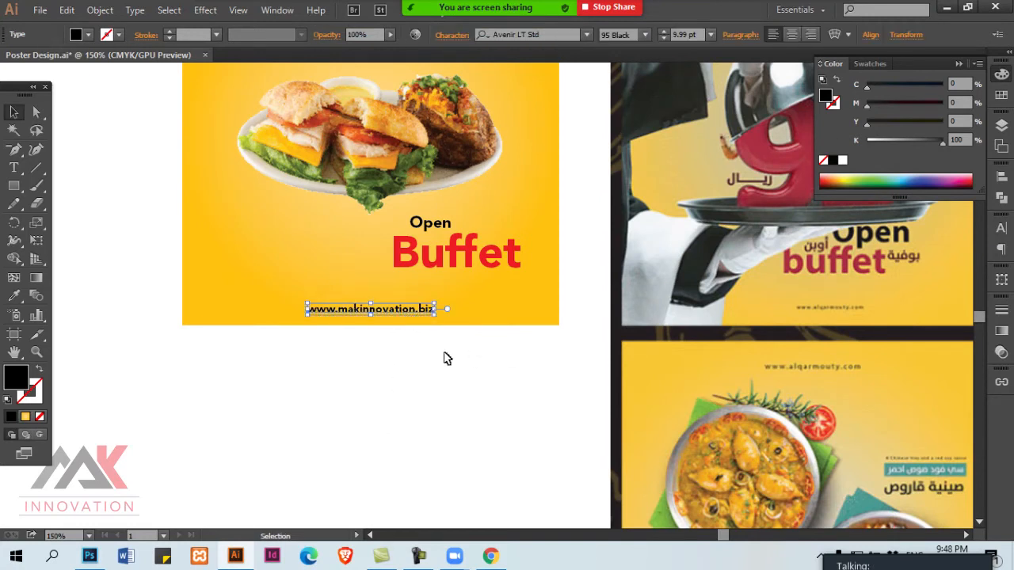
pyautogui.moveTo(434, 351); pyautogui.dragTo(472, 368)
pyautogui.keyDown('ctrl'); pyautogui.click(472, 368); pyautogui.keyUp('ctrl')
pyautogui.keyDown('ctrl'); pyautogui.keyDown('space'); pyautogui.click(474, 305); pyautogui.keyUp('space'); pyautogui.keyUp('ctrl')
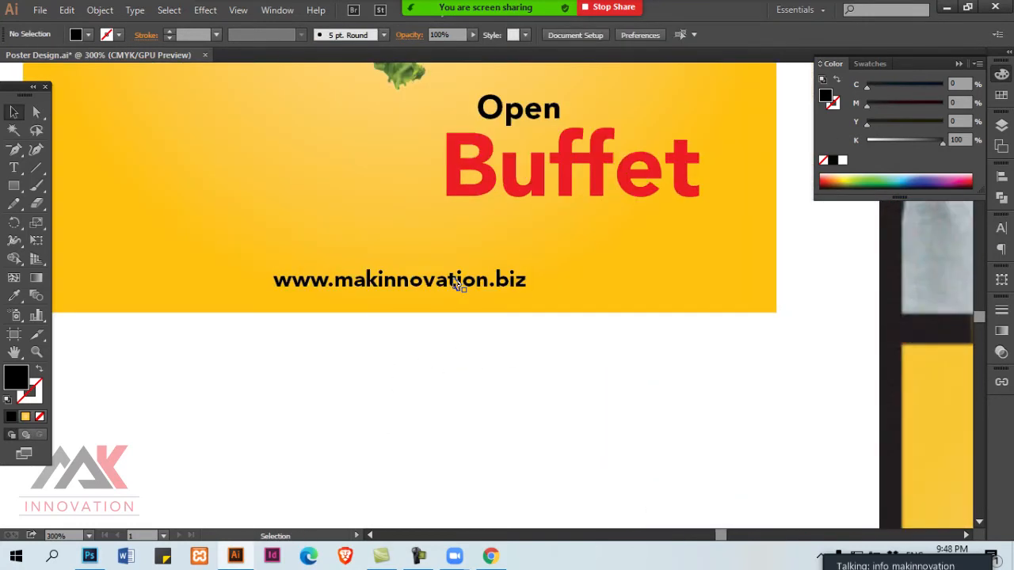
pyautogui.click(448, 279)
pyautogui.click(439, 363)
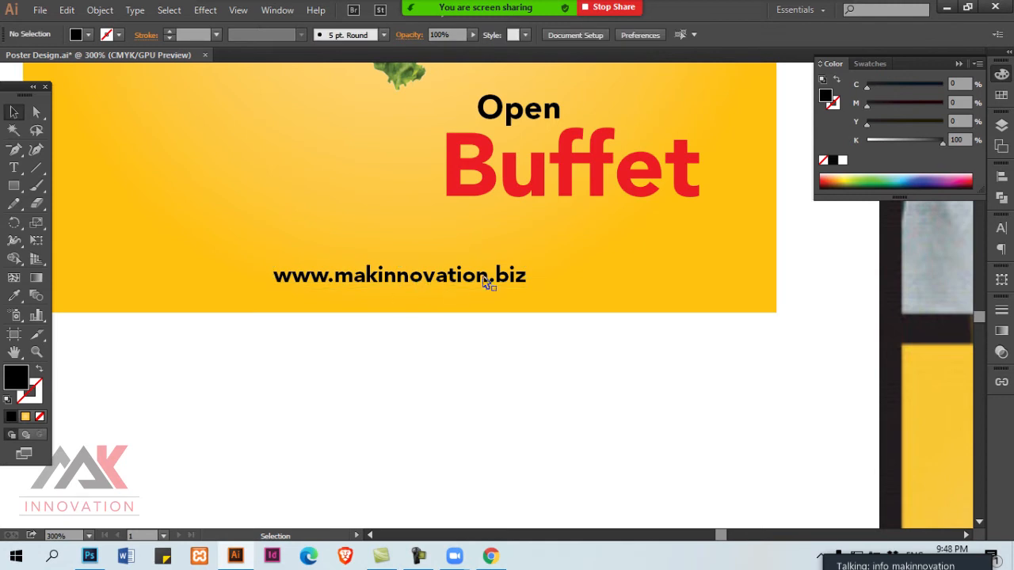
pyautogui.click(457, 286)
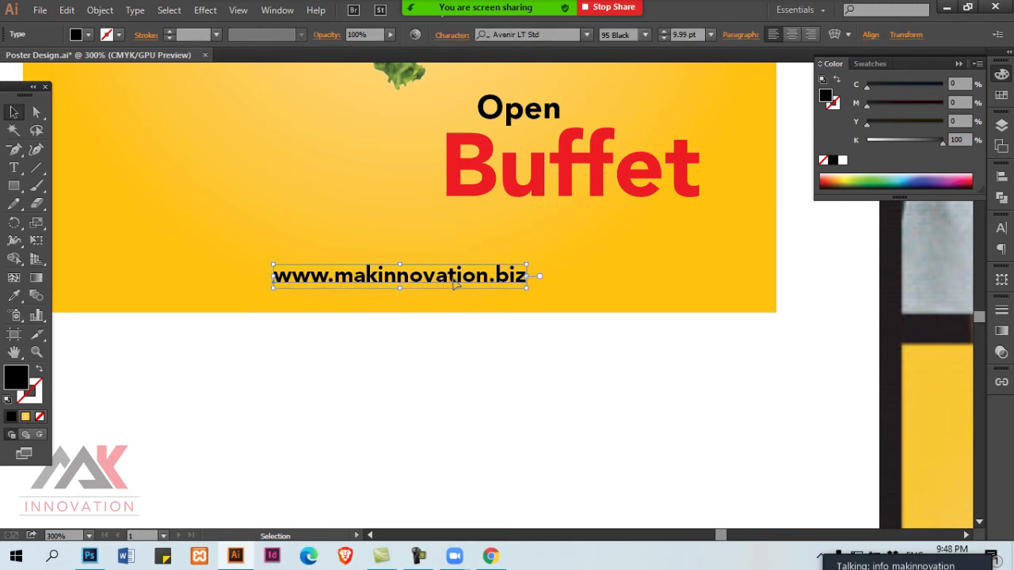
# Change the blending mode of the web address text in its transparency settings
pyautogui.click(1003, 353)
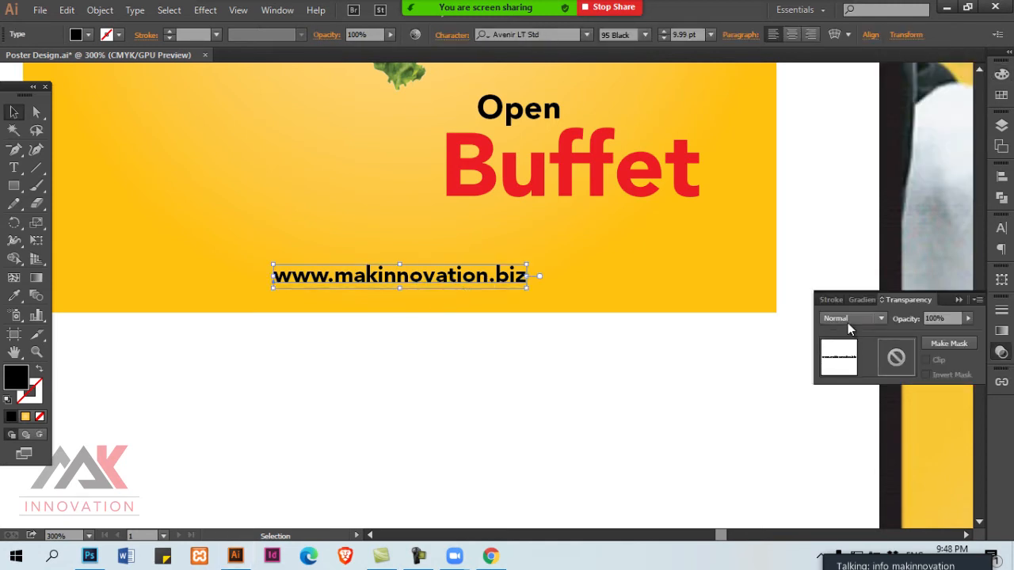
pyautogui.click(847, 320)
pyautogui.click(853, 77)
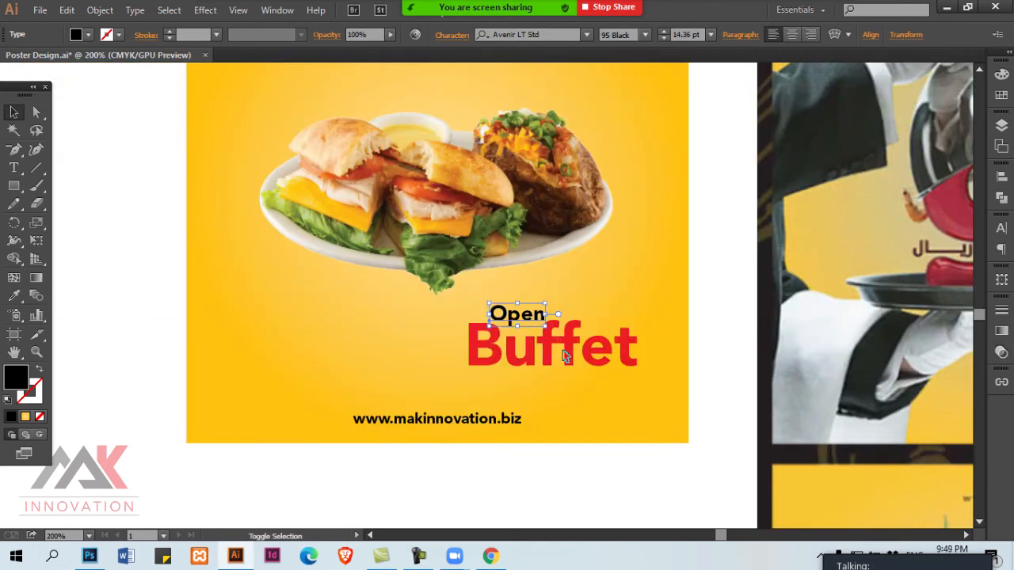
# Move "Open" and "Buffet" up together so they sit closer beneath the plate
pyautogui.keyDown('shift'); pyautogui.click(568, 349); pyautogui.keyUp('shift')
pyautogui.moveTo(567, 349); pyautogui.dragTo(561, 315)
pyautogui.keyDown('ctrl'); pyautogui.keyDown('alt'); pyautogui.click(486, 346); pyautogui.keyUp('alt'); pyautogui.keyUp('ctrl')
pyautogui.keyDown('ctrl'); pyautogui.keyDown('alt'); pyautogui.click(486, 346); pyautogui.keyUp('alt'); pyautogui.keyUp('ctrl')
pyautogui.moveTo(447, 294); pyautogui.dragTo(514, 332)
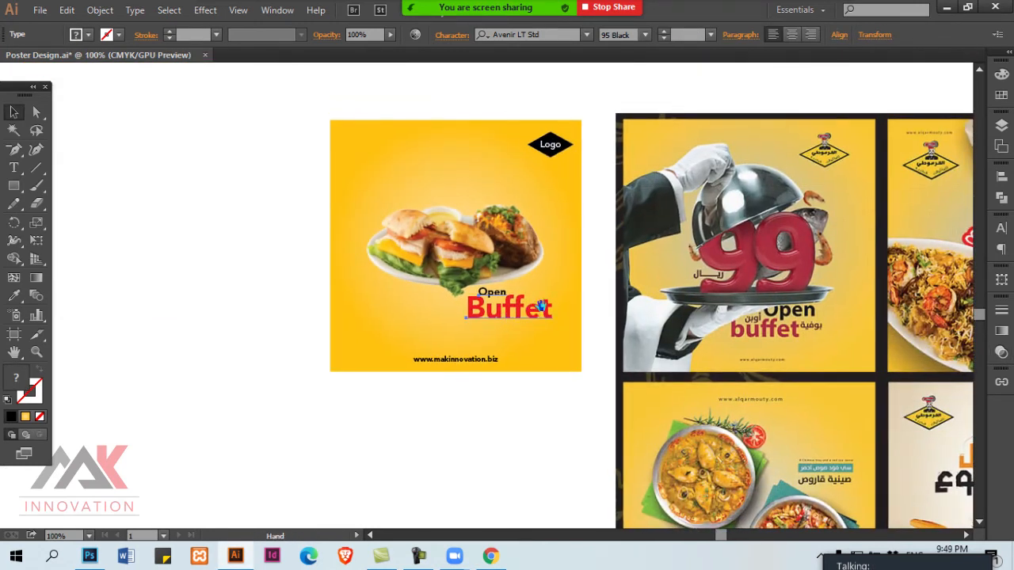
# Enlarge the food image to nearly the width of the yellow square and align it to the square's vertical centre
pyautogui.click(365, 184)
pyautogui.moveTo(351, 179)
pyautogui.mouseDown()
pyautogui.moveTo(327, 173)
pyautogui.moveTo(337, 168)
pyautogui.mouseUp()
pyautogui.keyDown('shift'); pyautogui.click(379, 150); pyautogui.keyUp('shift')
pyautogui.click(313, 34)
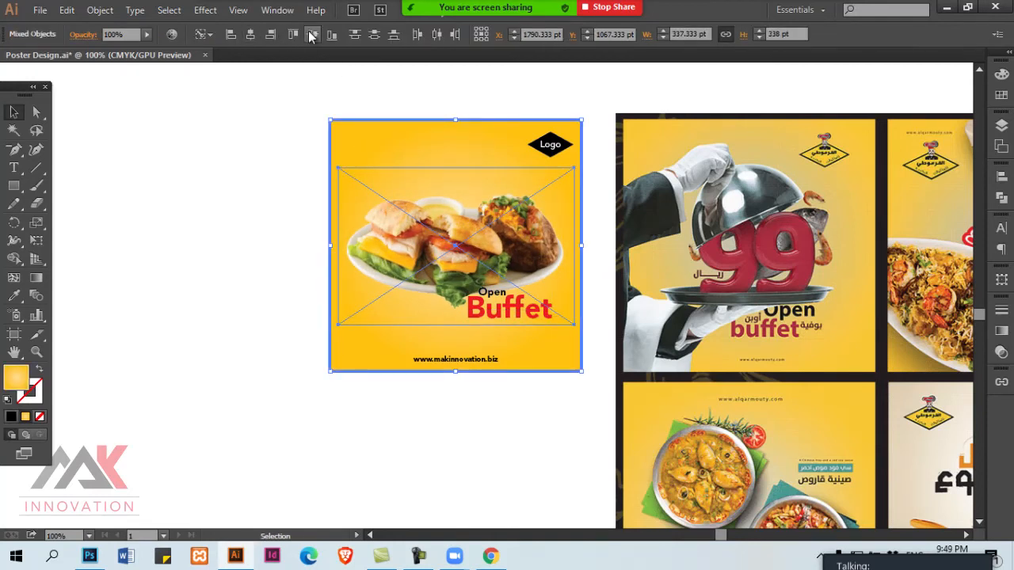
pyautogui.click(352, 82)
pyautogui.click(408, 198)
pyautogui.keyDown('shift'); pyautogui.click(412, 140); pyautogui.keyUp('shift')
pyautogui.hotkey('ctrl', 'shift', 'a')
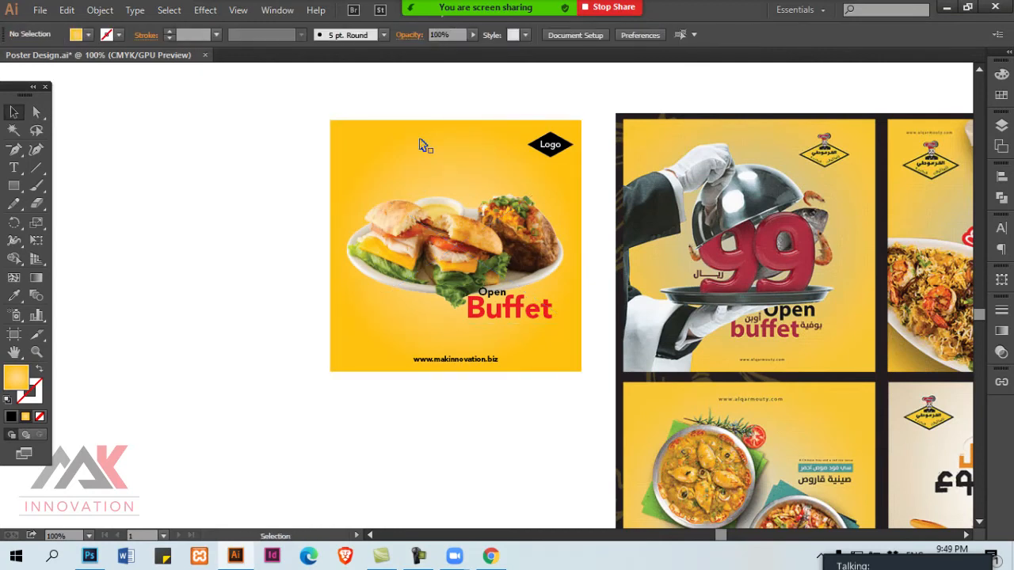
# Shift "Open" and "Buffet" together slightly down to clear the enlarged plate
pyautogui.click(497, 293)
pyautogui.keyDown('shift'); pyautogui.click(535, 317); pyautogui.keyUp('shift')
pyautogui.moveTo(535, 317); pyautogui.dragTo(539, 329)
pyautogui.click(523, 389)
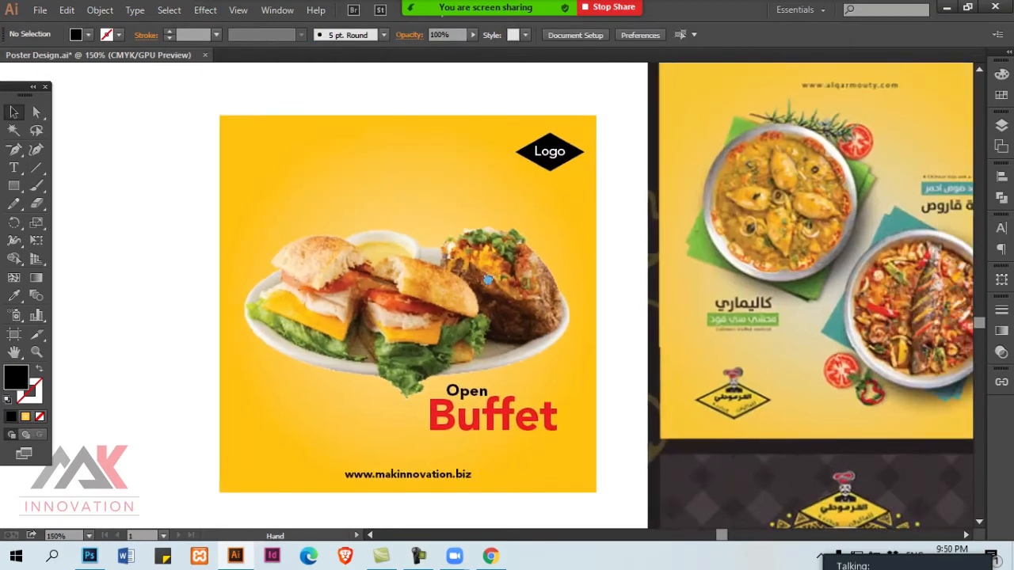
# Shrink the food image to under half its size and place a duplicate diagonally below and to its right
pyautogui.moveTo(488, 279); pyautogui.dragTo(422, 282)
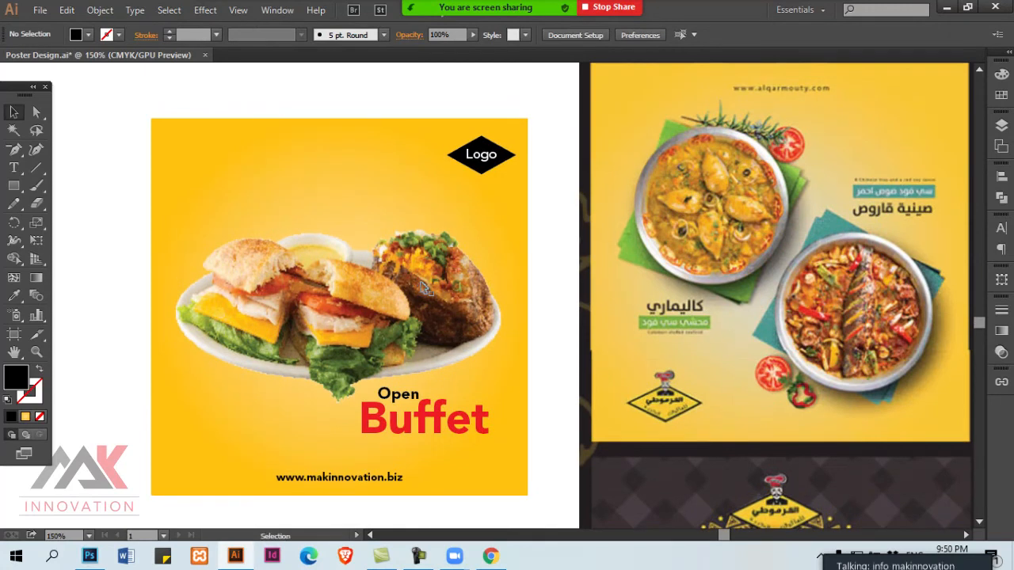
pyautogui.click(455, 278)
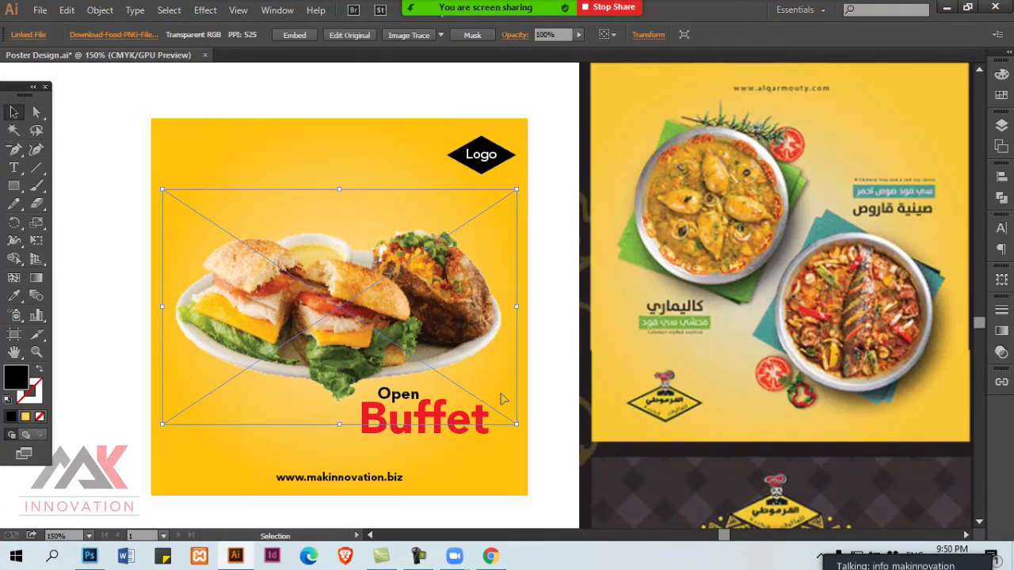
pyautogui.moveTo(516, 426); pyautogui.dragTo(384, 282)
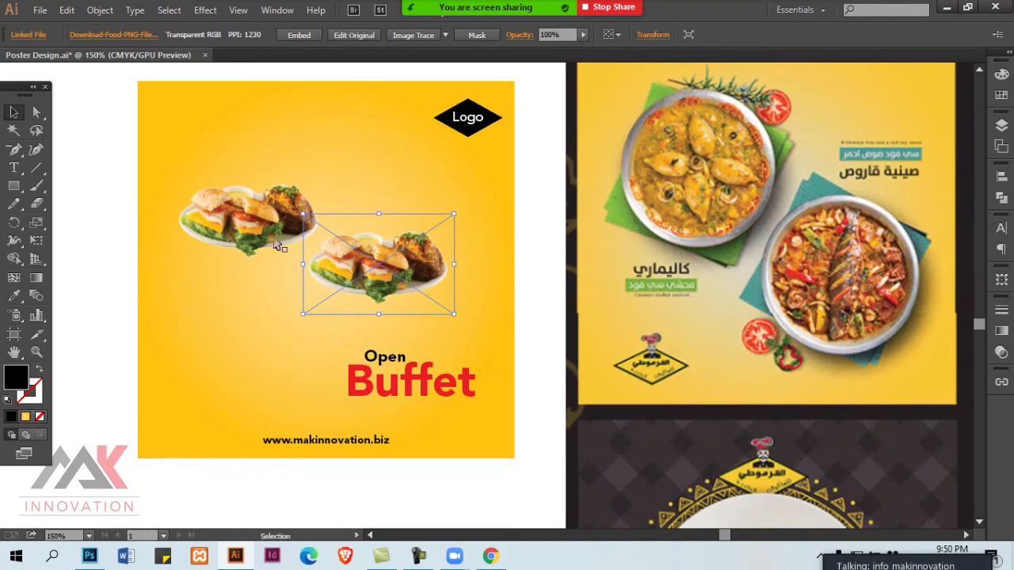
# Enlarge both food images together until the pair spans about 326 pt in width, and ungroup them
pyautogui.keyDown('shift'); pyautogui.click(259, 232); pyautogui.keyUp('shift')
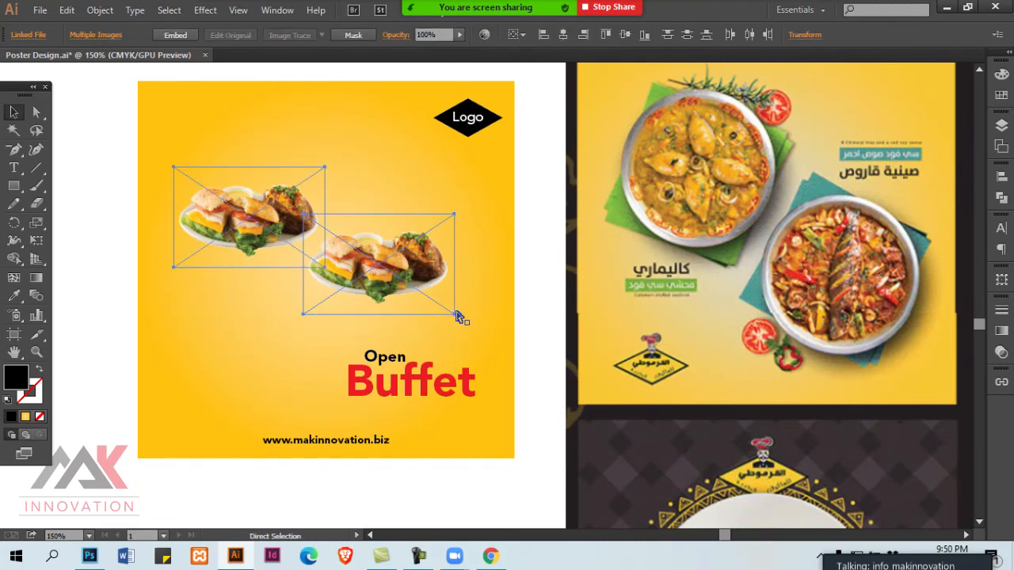
pyautogui.moveTo(458, 315); pyautogui.dragTo(512, 344)
pyautogui.moveTo(175, 168); pyautogui.dragTo(147, 153)
pyautogui.keyDown('shift'); pyautogui.click(366, 263); pyautogui.keyUp('shift')
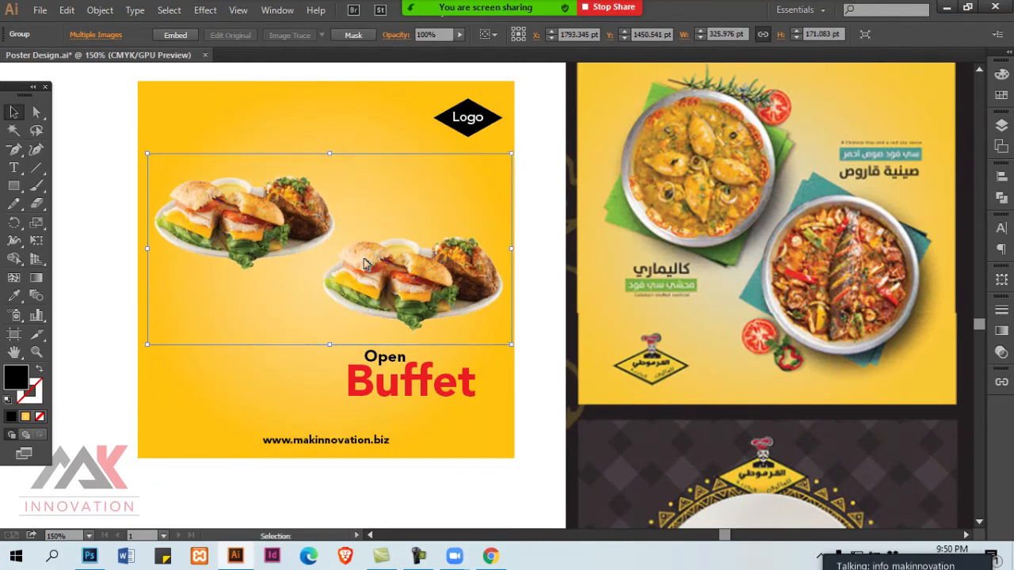
pyautogui.click(363, 266)
pyautogui.hotkey('ctrl', 'shift', 'g')
# Scale the upper-left food image uniformly to 90%
pyautogui.click(292, 236)
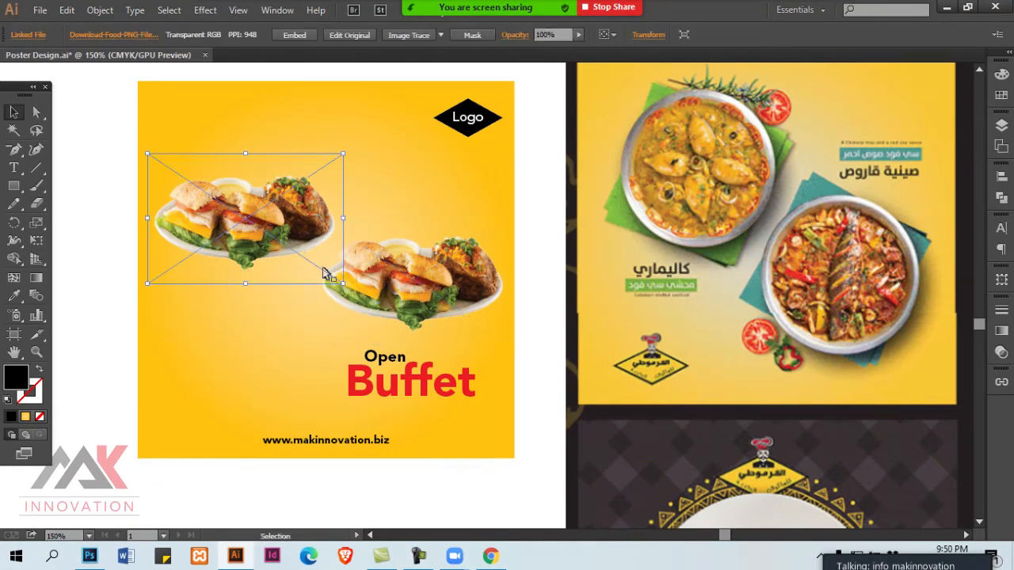
pyautogui.press('s')
pyautogui.press('Return')
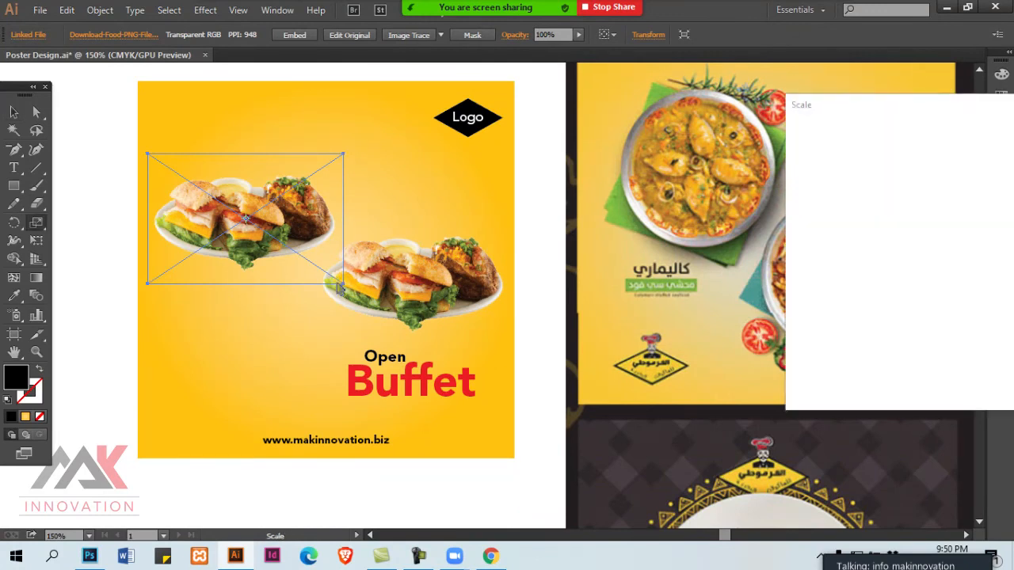
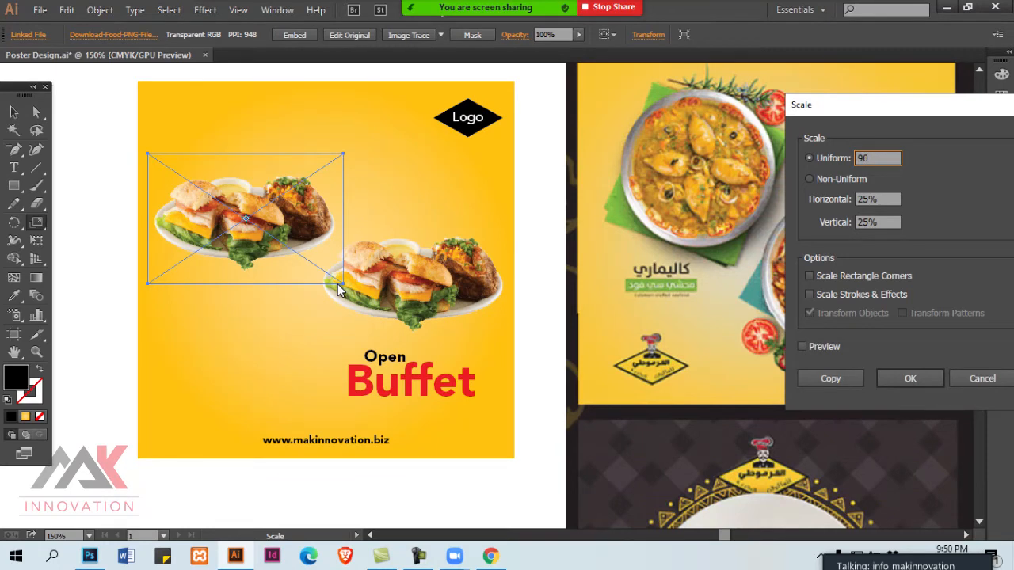
pyautogui.press('Return')
pyautogui.press('v')
# Scale the lower-right food image uniformly to 90% and save the document
pyautogui.click(380, 271)
pyautogui.press('s')
pyautogui.press('Return')
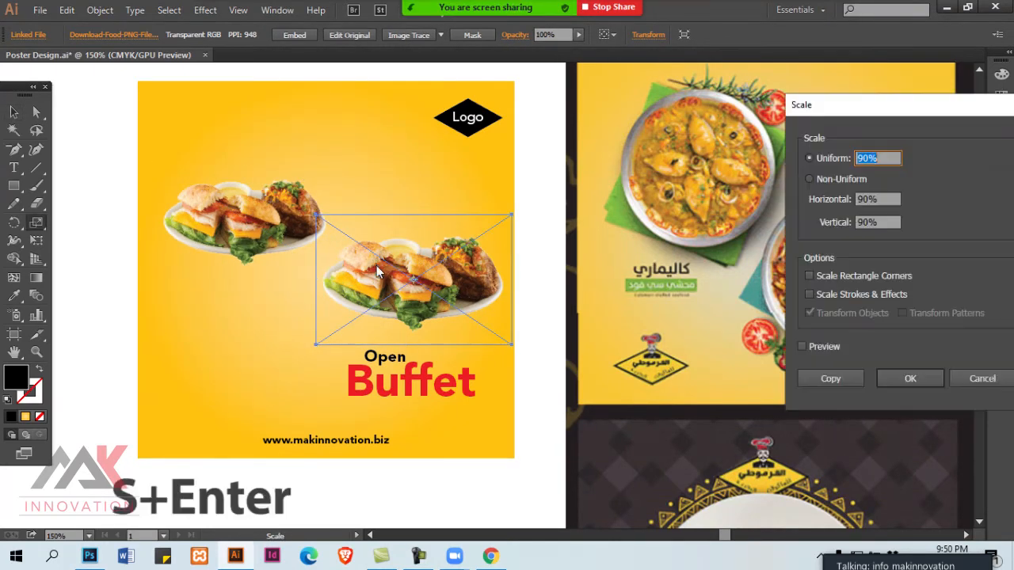
pyautogui.write('90')
pyautogui.press('Return')
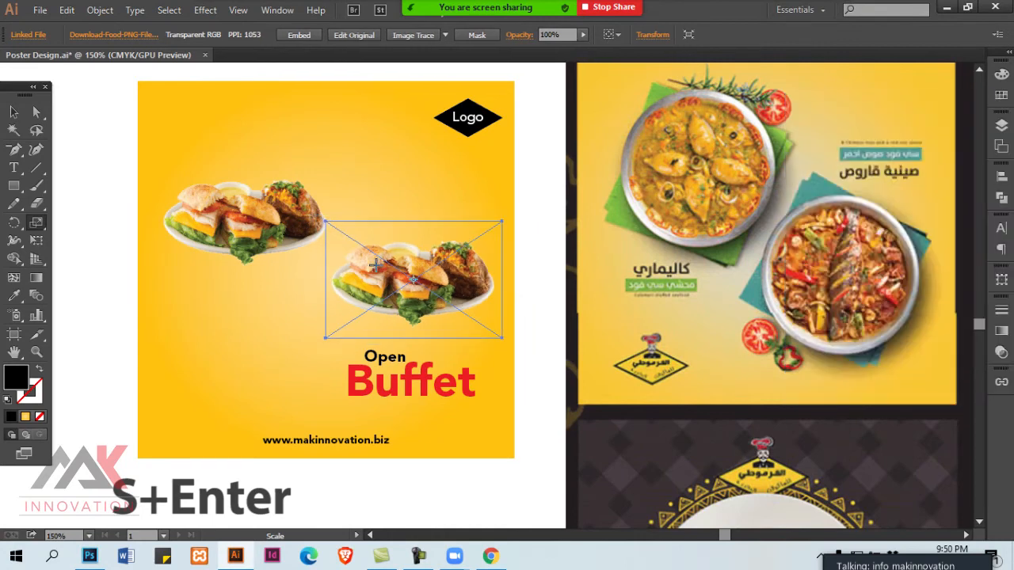
pyautogui.moveTo(434, 272); pyautogui.dragTo(460, 271)
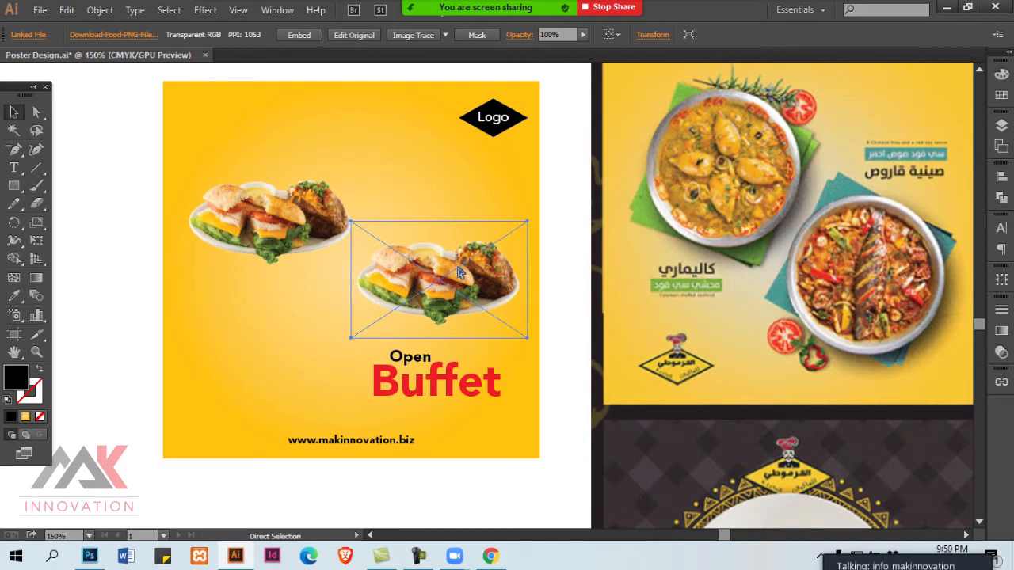
pyautogui.hotkey('ctrl', 's')
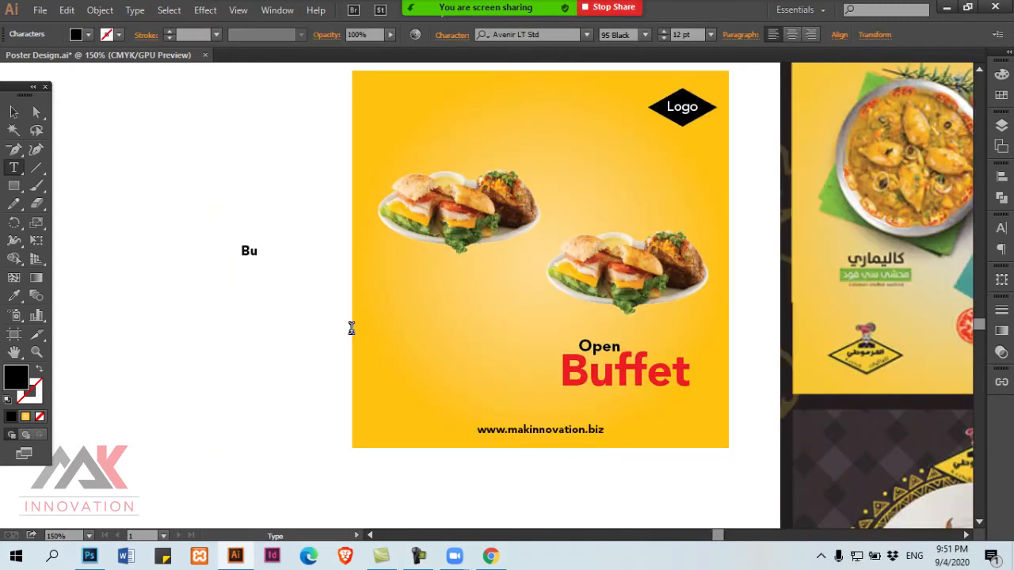
# Add the black 12 pt text "Burger" and position it beneath the upper-left food image
pyautogui.press('v')
pyautogui.moveTo(273, 253); pyautogui.dragTo(441, 267)
pyautogui.hotkey('ctrl', '+')
pyautogui.moveTo(488, 292); pyautogui.dragTo(403, 249)
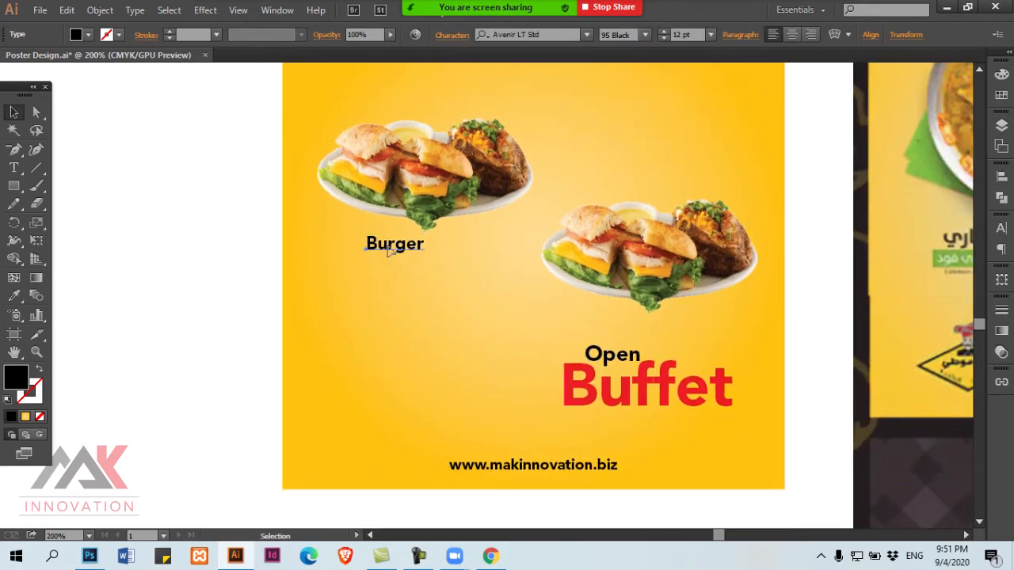
# Convert the "Burger" caption to uppercase and shift it slightly right beneath the upper-left food image
pyautogui.click(135, 10)
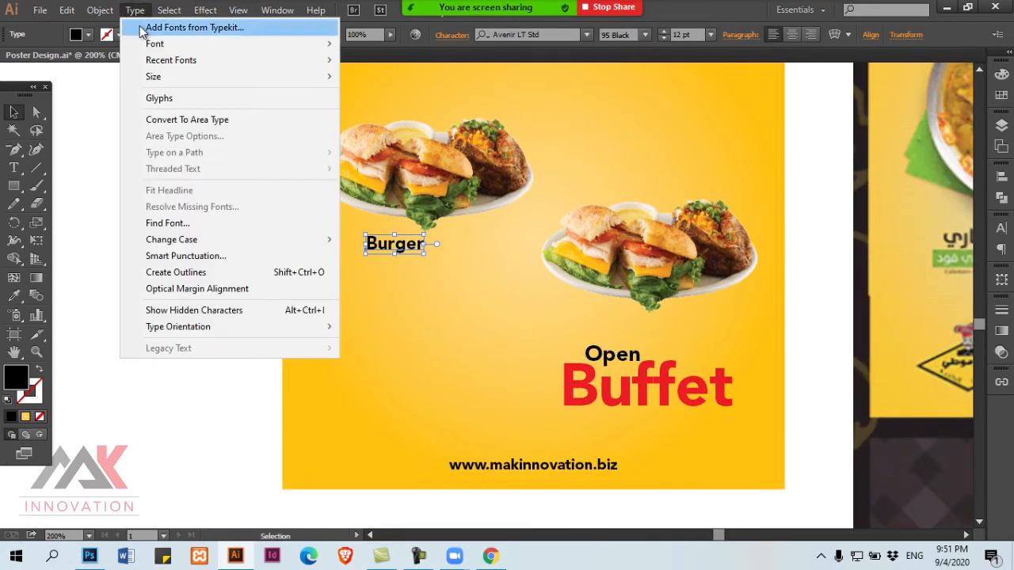
pyautogui.moveTo(264, 240)
pyautogui.click(353, 242)
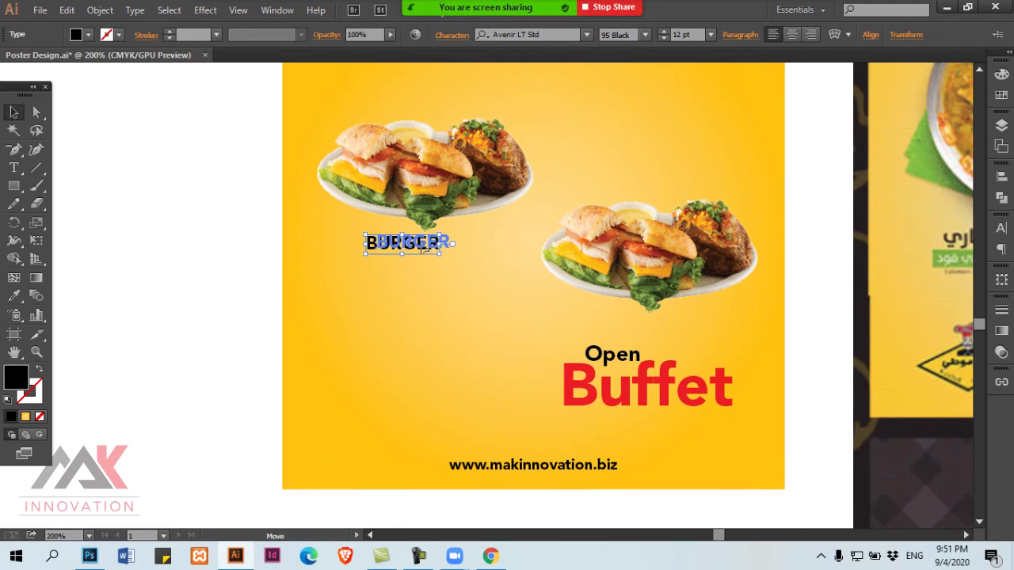
pyautogui.hscroll(3, 358, 251)
pyautogui.click(358, 250)
# Draw a rectangle about 83.5 × 20 pt below the "BURGER" caption and fill it with green sampled from the reference poster
pyautogui.click(15, 186)
pyautogui.moveTo(261, 253); pyautogui.dragTo(387, 283)
pyautogui.press('i')
pyautogui.click(846, 244)
pyautogui.hotkey('ctrl', 'shift', 'a')
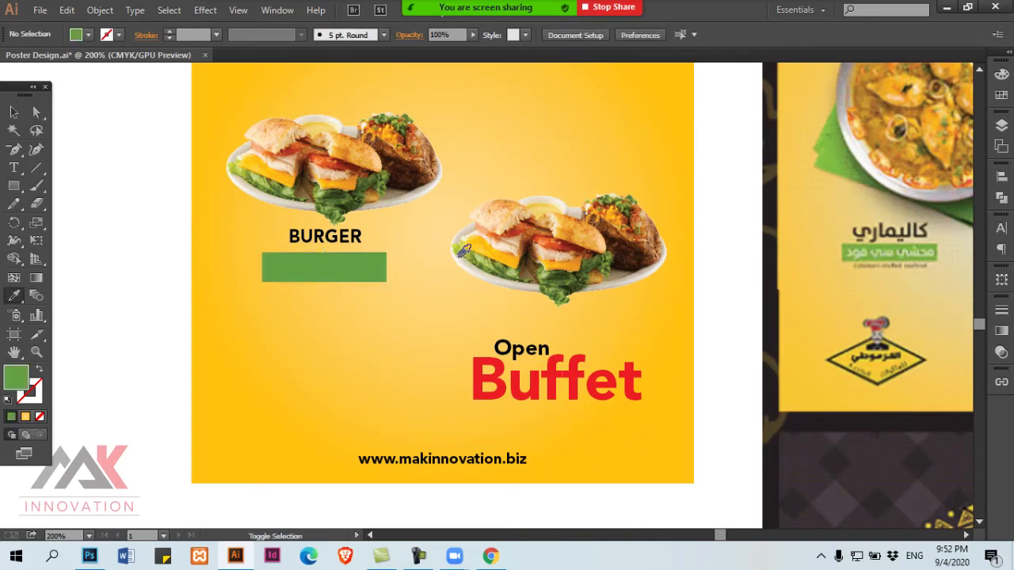
# Centre the green rectangle horizontally beneath the upper-left food image
pyautogui.press('v')
pyautogui.click(345, 277)
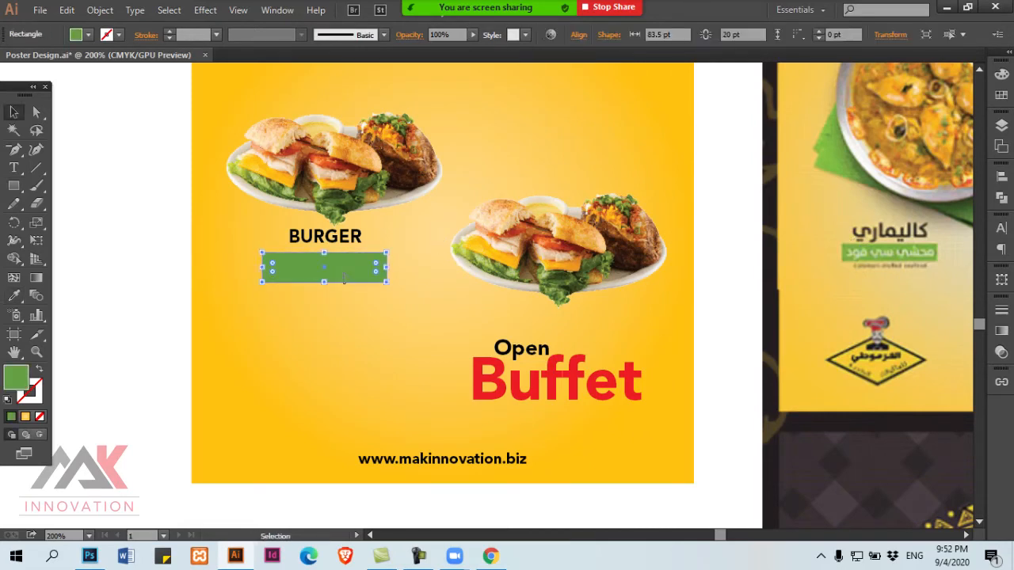
pyautogui.keyDown('shift'); pyautogui.click(354, 198); pyautogui.keyUp('shift')
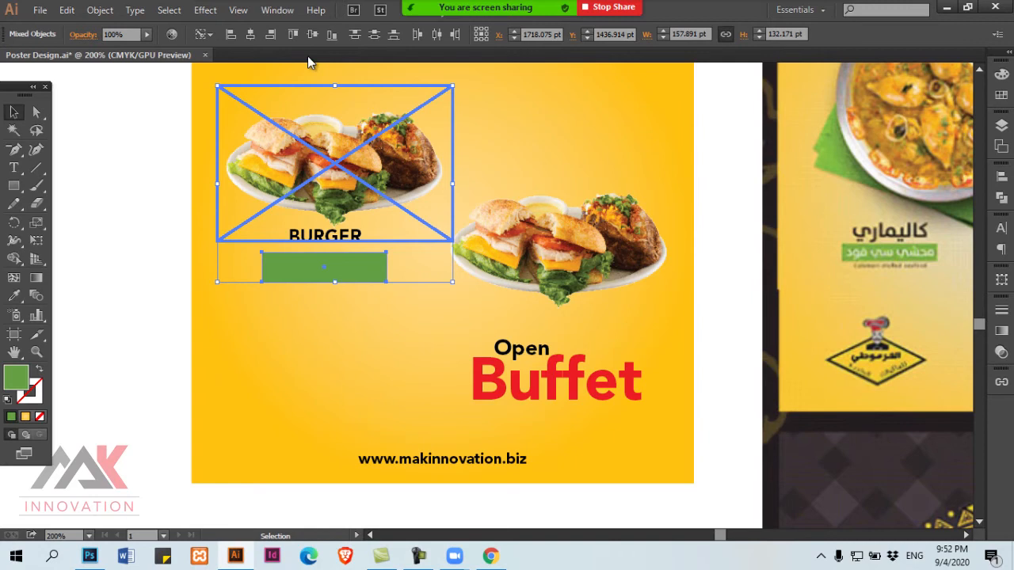
pyautogui.click(250, 34)
pyautogui.click(158, 229)
# Set the green rectangle's fill to C 55, M 0, Y 100, K 0
pyautogui.click(346, 281)
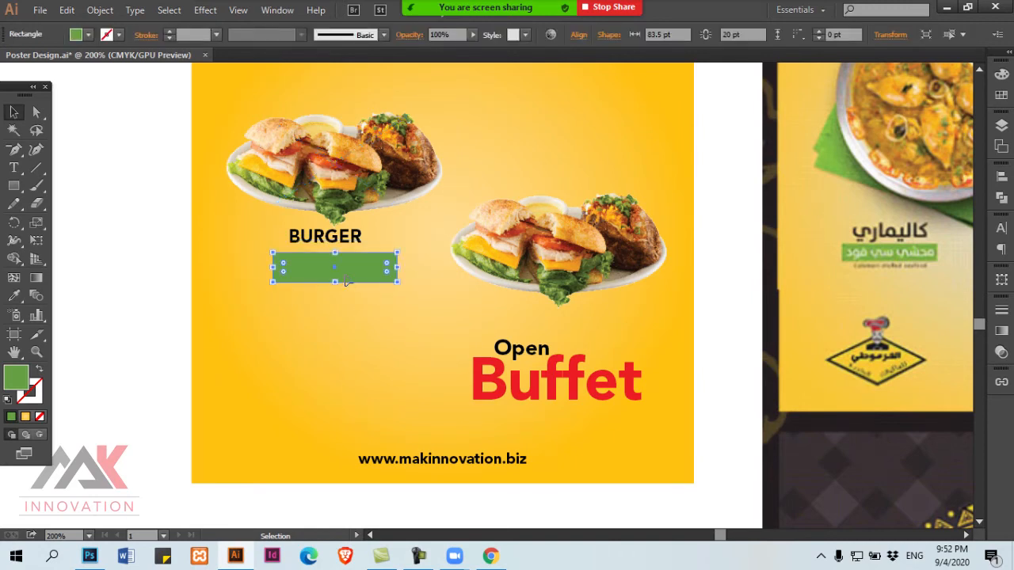
pyautogui.click(1002, 75)
pyautogui.moveTo(881, 107); pyautogui.dragTo(759, 107)
pyautogui.click(1002, 75)
pyautogui.click(138, 224)
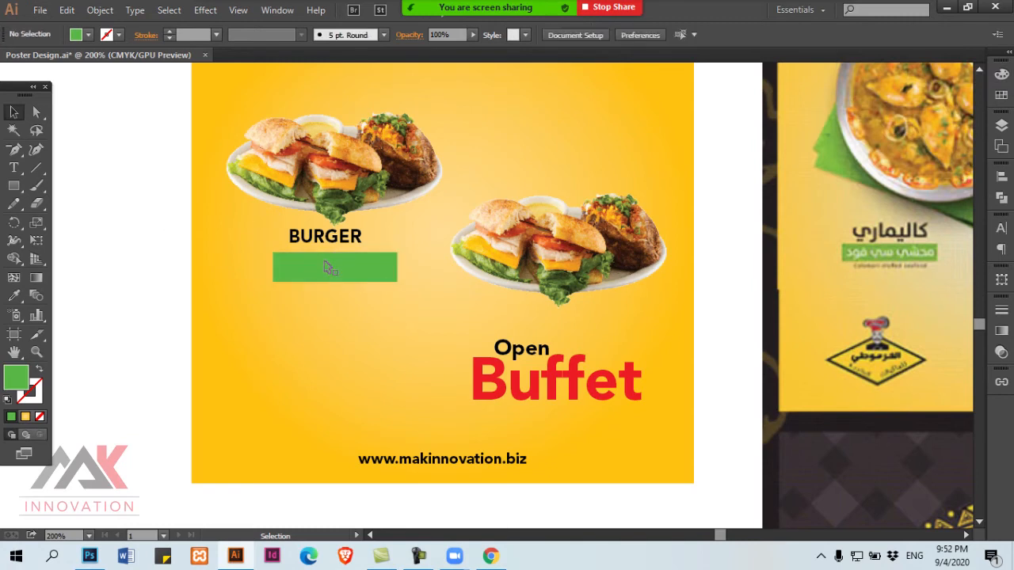
pyautogui.click(368, 273)
pyautogui.click(1002, 74)
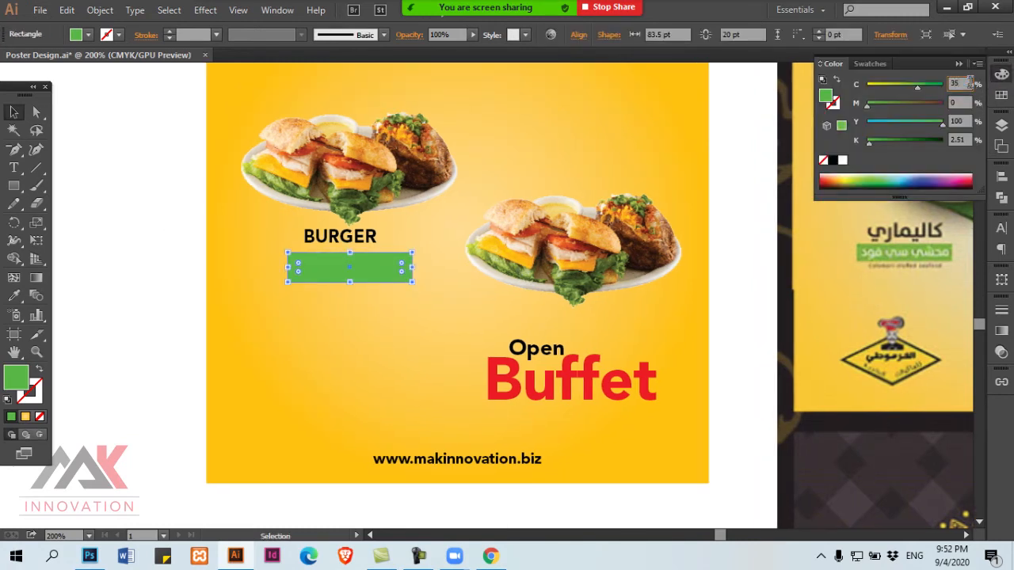
pyautogui.press('Tab')
pyautogui.press('Tab')
pyautogui.press('Tab')
pyautogui.press('Return')
pyautogui.click(395, 286)
# Add the text "xyz xyz", place it on the green rectangle and enlarge it to 14.55 pt
pyautogui.click(389, 270)
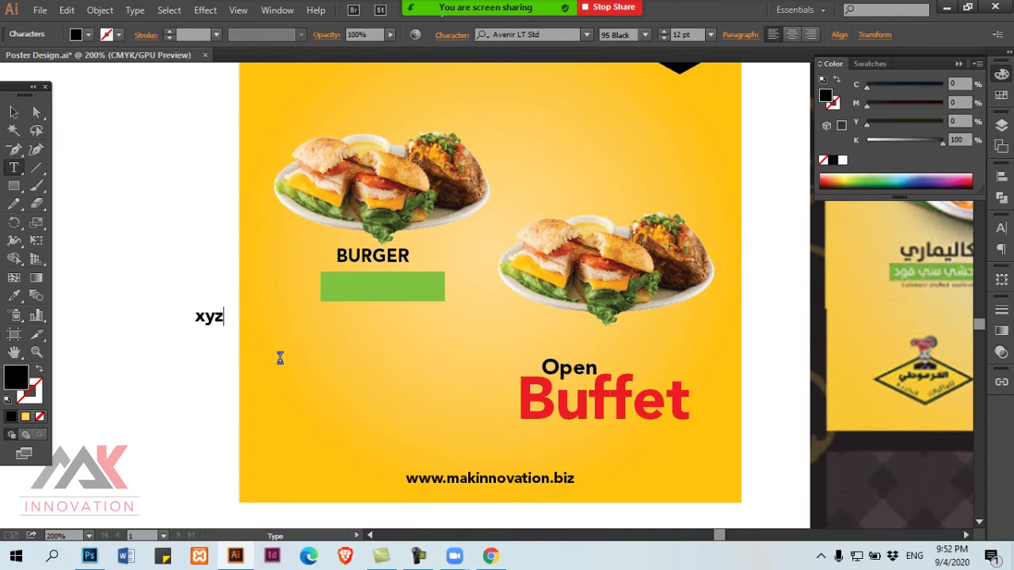
pyautogui.press('Escape')
pyautogui.press('c')
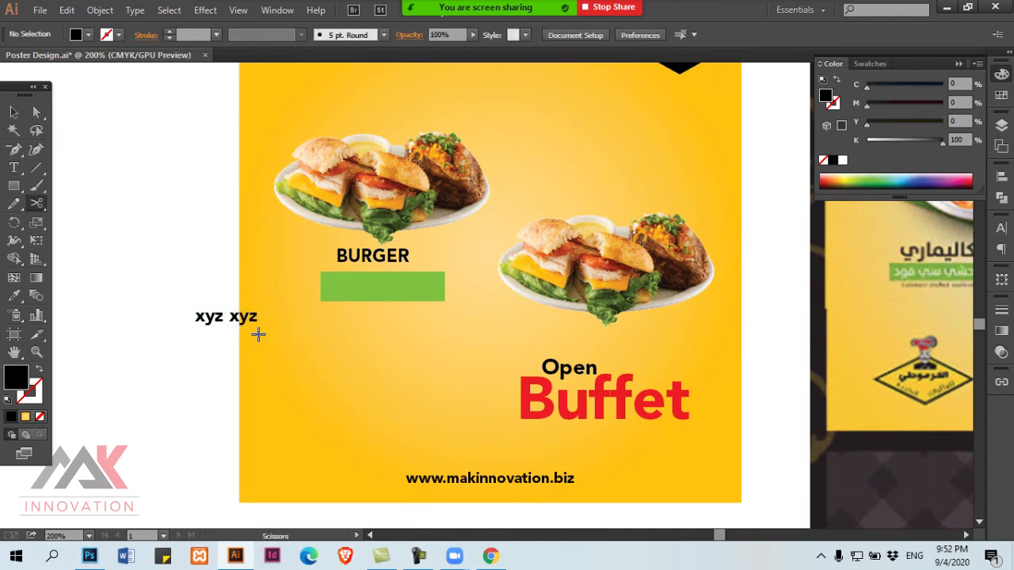
pyautogui.press('v')
pyautogui.moveTo(244, 323); pyautogui.dragTo(407, 298)
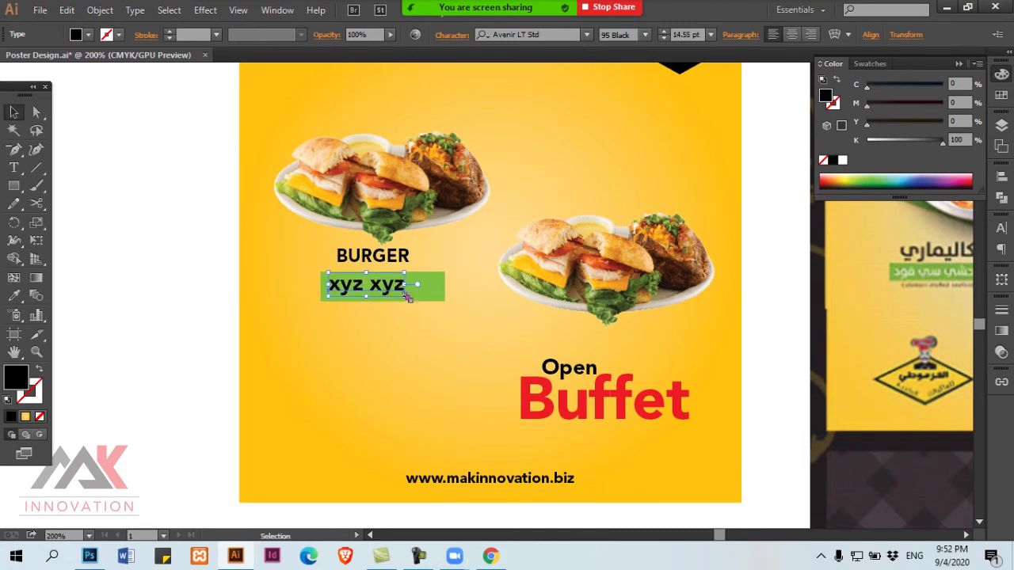
# Fill the "xyz xyz" text with white and centre it horizontally and vertically on the green rectangle
pyautogui.click(843, 160)
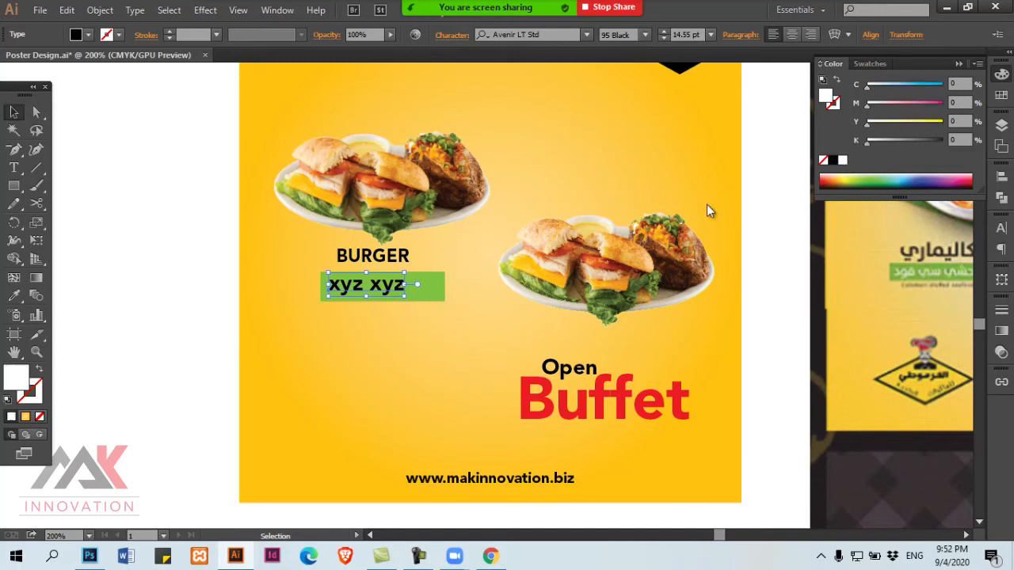
pyautogui.keyDown('shift'); pyautogui.click(431, 293); pyautogui.keyUp('shift')
pyautogui.click(493, 35)
pyautogui.click(555, 35)
pyautogui.click(283, 323)
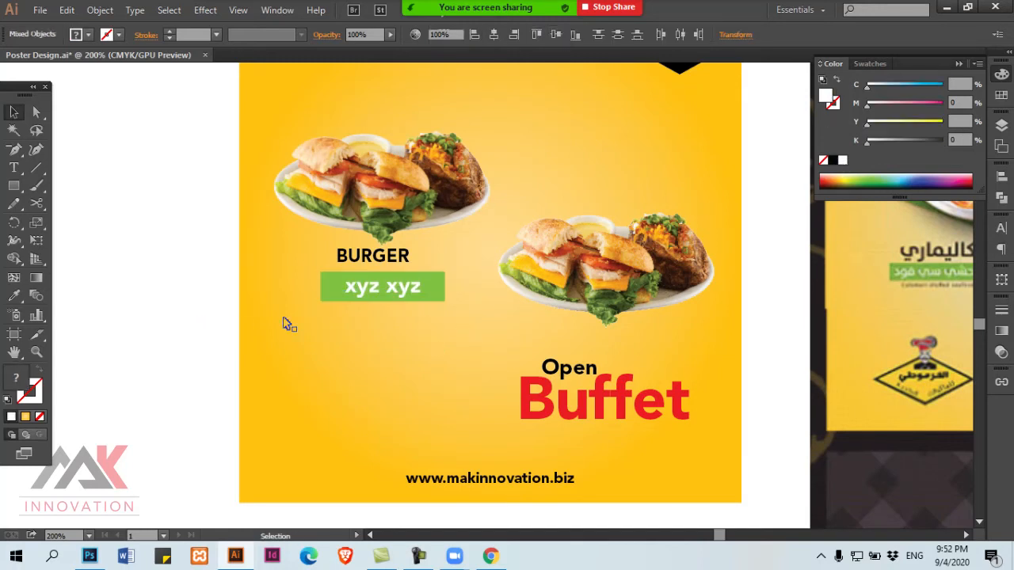
# Enlarge the "BURGER" caption and centre it just above the green label
pyautogui.moveTo(435, 290); pyautogui.dragTo(566, 258)
pyautogui.moveTo(551, 294); pyautogui.dragTo(535, 328)
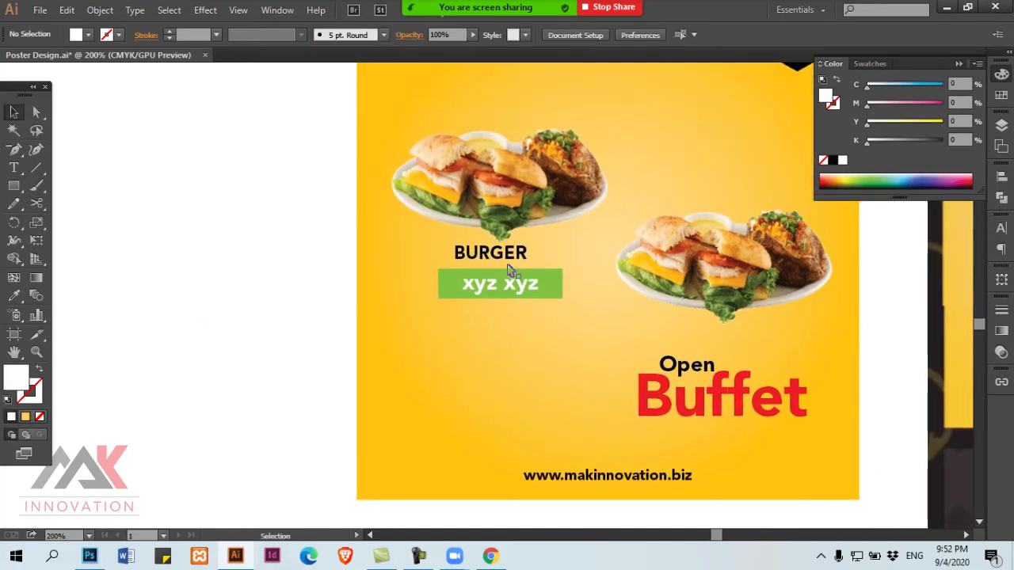
pyautogui.click(515, 260)
pyautogui.moveTo(539, 249); pyautogui.dragTo(474, 193)
# Delete the "Open" and "Buffet" texts from the poster with the two food images
pyautogui.hotkey('ctrl', '-')
pyautogui.click(547, 298)
pyautogui.keyDown('shift'); pyautogui.click(584, 328); pyautogui.keyUp('shift')
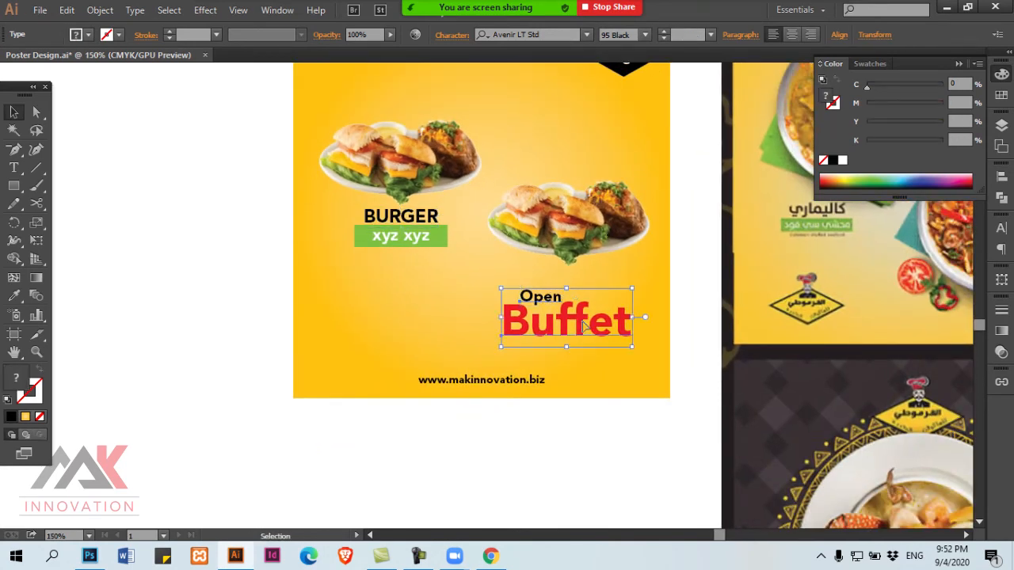
pyautogui.press('Delete')
# Lock the upper-left food image and duplicate its "BURGER" caption and green label above the lower-right food image
pyautogui.moveTo(563, 299); pyautogui.dragTo(446, 438)
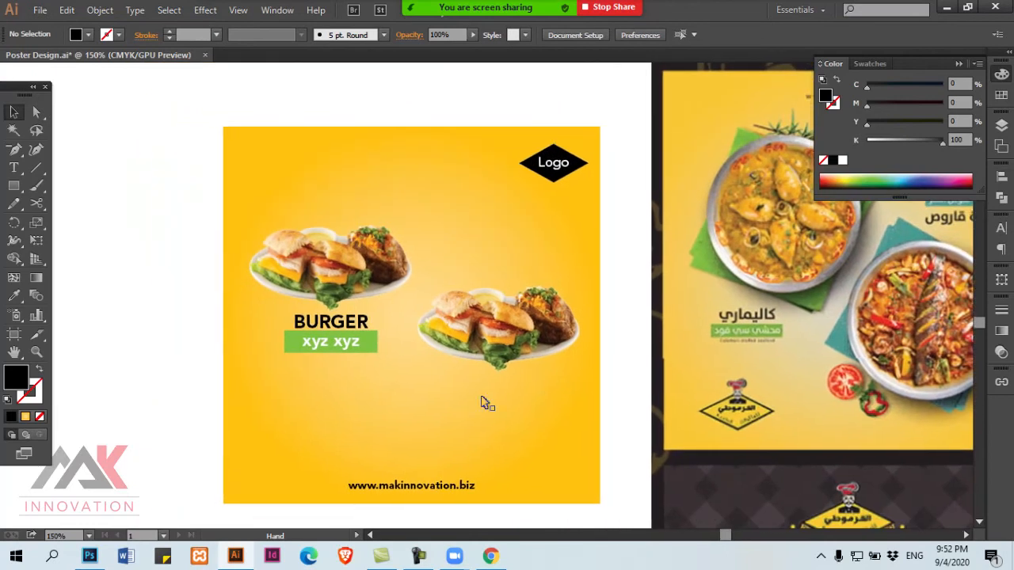
pyautogui.click(255, 268)
pyautogui.hotkey('ctrl', '2')
pyautogui.moveTo(225, 324); pyautogui.dragTo(359, 369)
pyautogui.moveTo(345, 356); pyautogui.dragTo(435, 249)
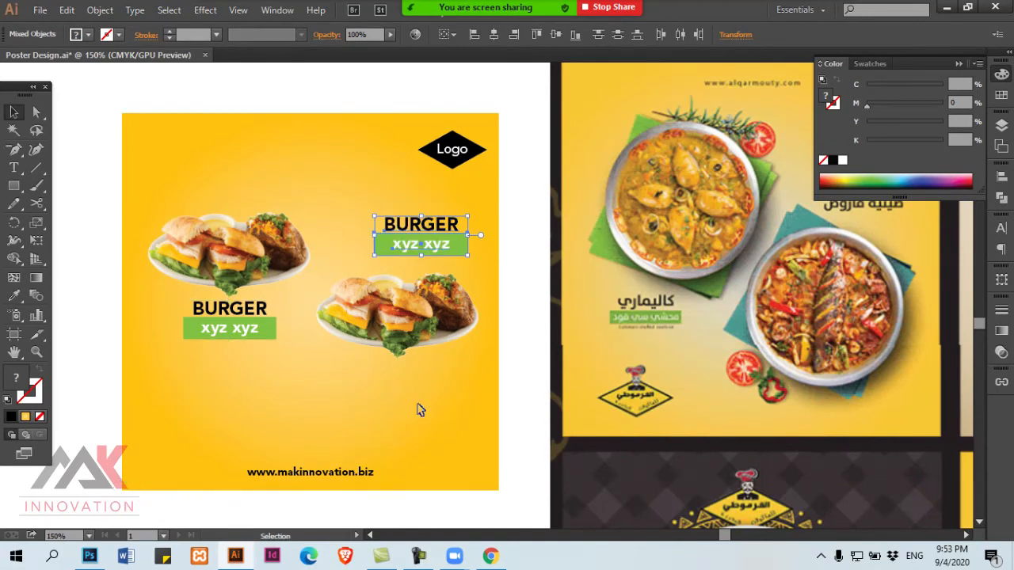
pyautogui.moveTo(432, 422); pyautogui.dragTo(464, 370)
pyautogui.keyDown('alt'); pyautogui.click(436, 346); pyautogui.keyUp('alt')
pyautogui.click(497, 161)
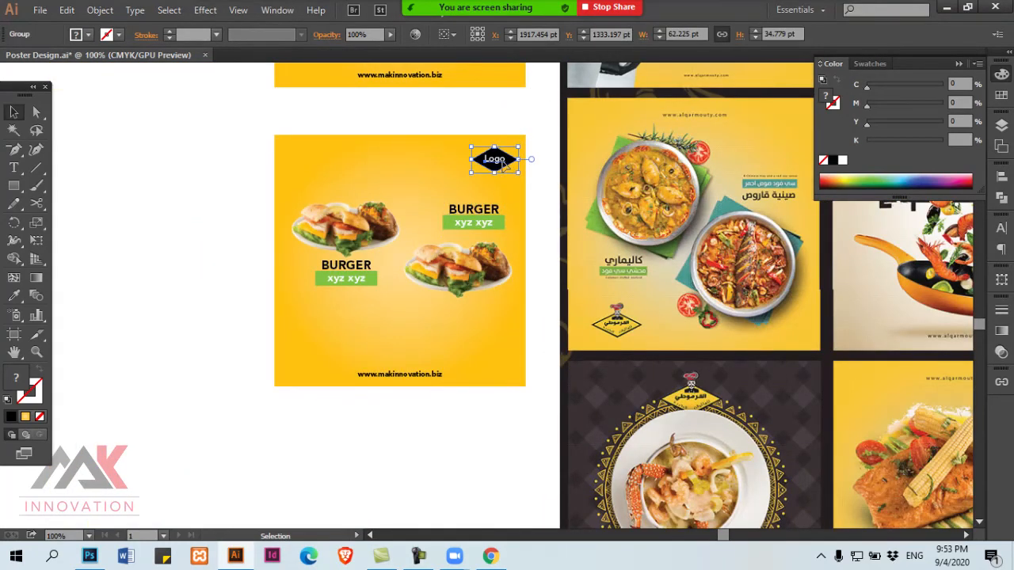
pyautogui.click(422, 377)
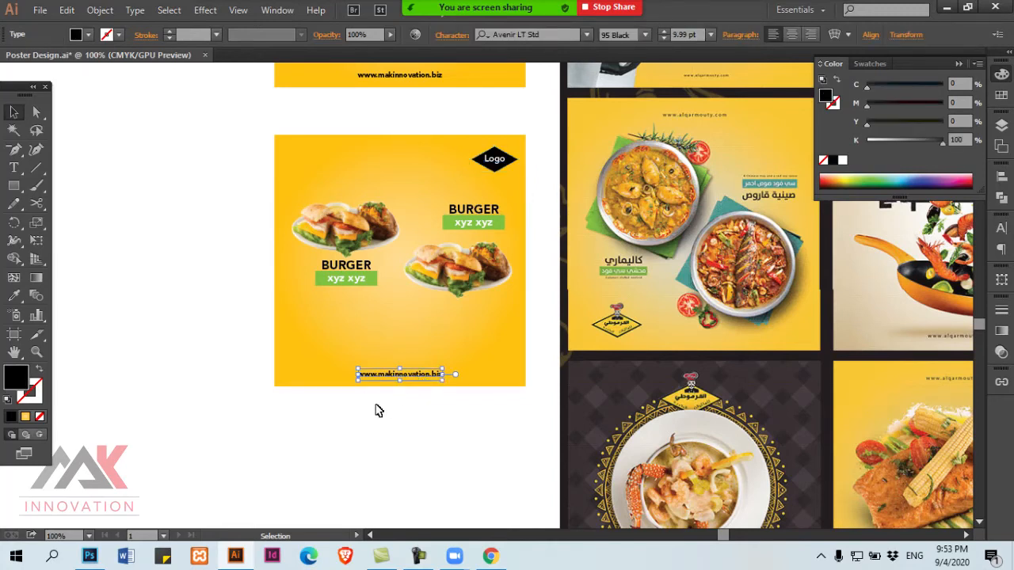
pyautogui.hotkey('ctrl', '=')
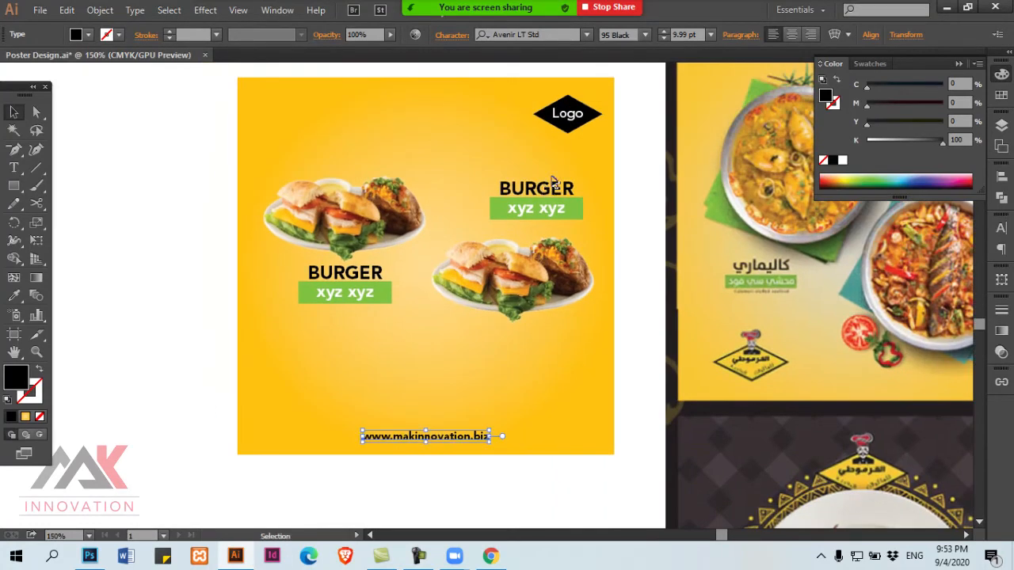
# Change the duplicated label's fill to C 100, M 0, Y 0, K 0
pyautogui.click(576, 219)
pyautogui.moveTo(577, 218); pyautogui.dragTo(282, 229)
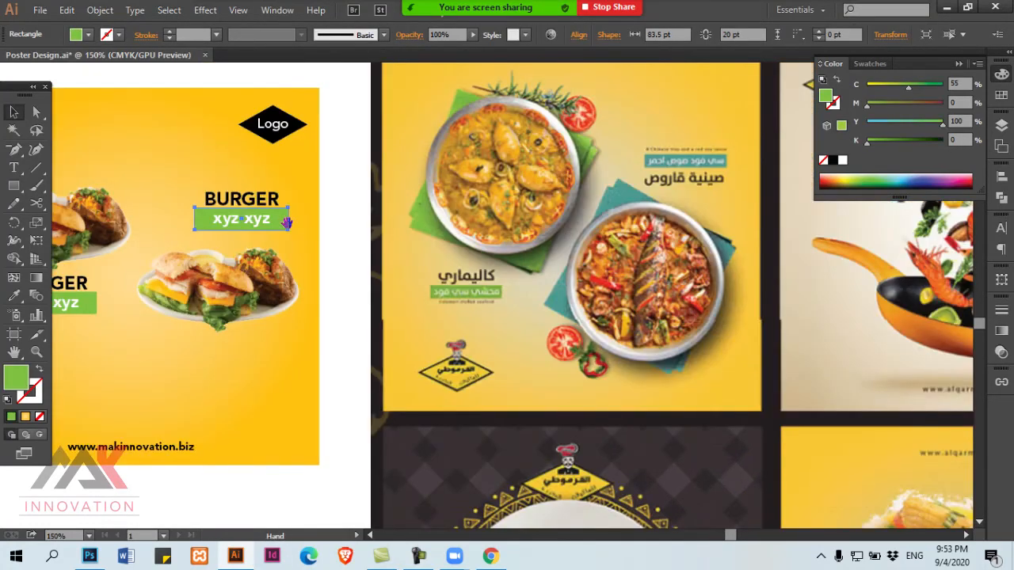
pyautogui.click(969, 83)
pyautogui.write('100')
pyautogui.press('Tab')
pyautogui.press('Tab')
pyautogui.write('0')
pyautogui.press('Return')
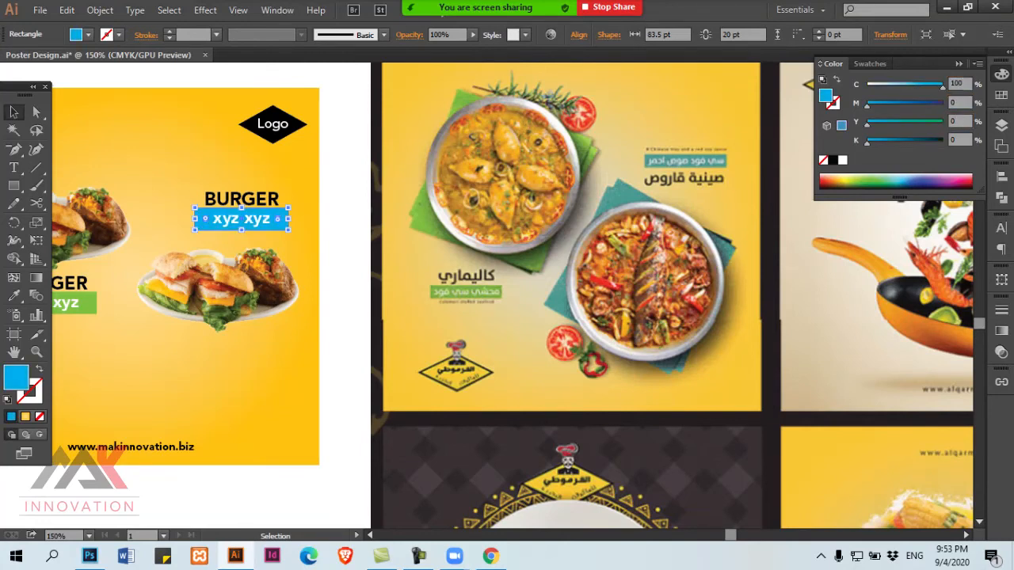
# Set the magenta value of the blue label's fill to 35
pyautogui.click(371, 212)
pyautogui.press('space')
pyautogui.moveTo(406, 231); pyautogui.dragTo(594, 213)
pyautogui.click(386, 202)
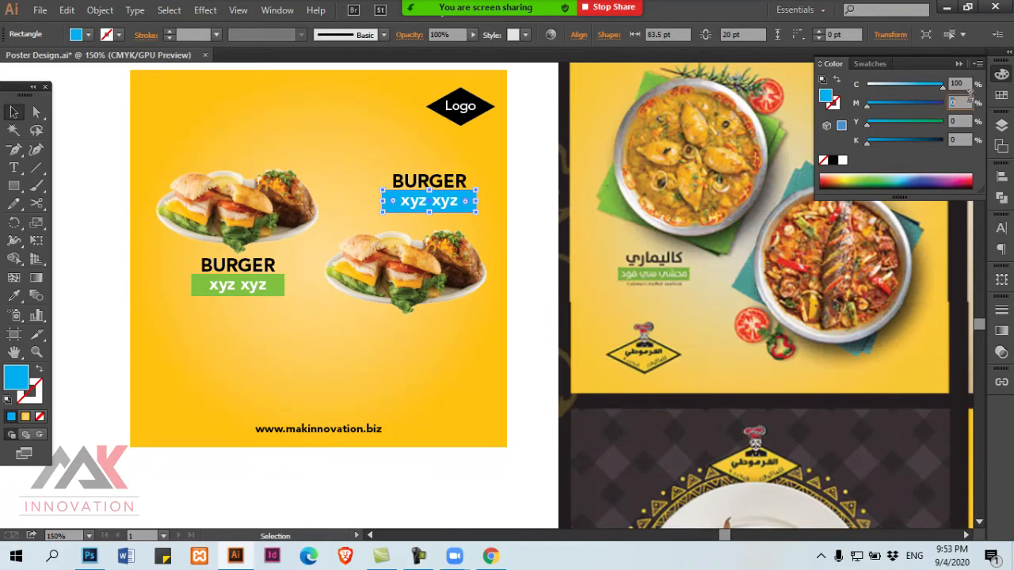
pyautogui.press('Return')
pyautogui.click(399, 261)
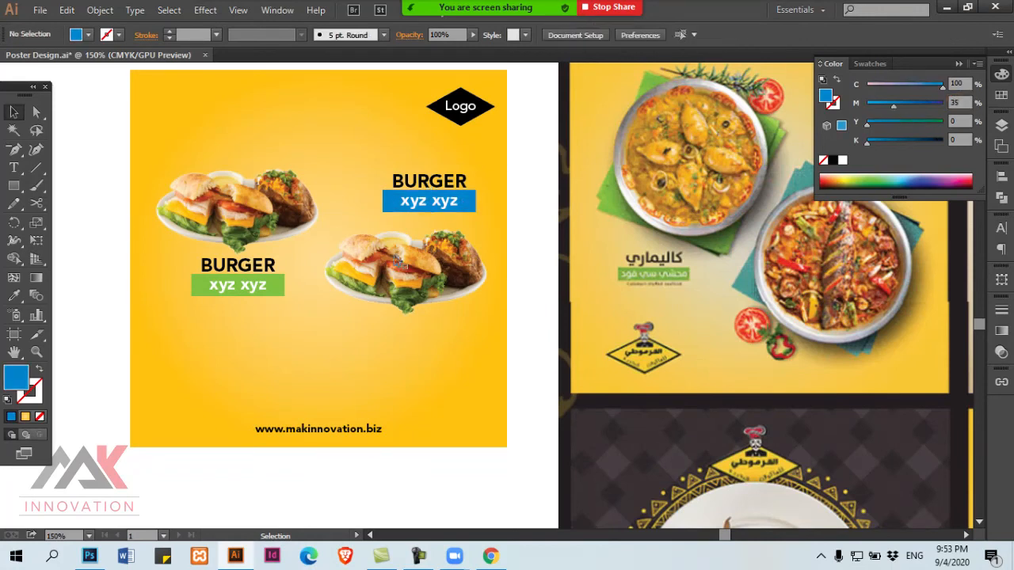
# Convert the "xyz xyz" text on the blue label to uppercase and centre it on the label
pyautogui.keyDown('ctrl'); pyautogui.keyDown('alt'); pyautogui.click(438, 241); pyautogui.keyUp('alt'); pyautogui.keyUp('ctrl')
pyautogui.moveTo(437, 251); pyautogui.dragTo(428, 244)
pyautogui.click(462, 268)
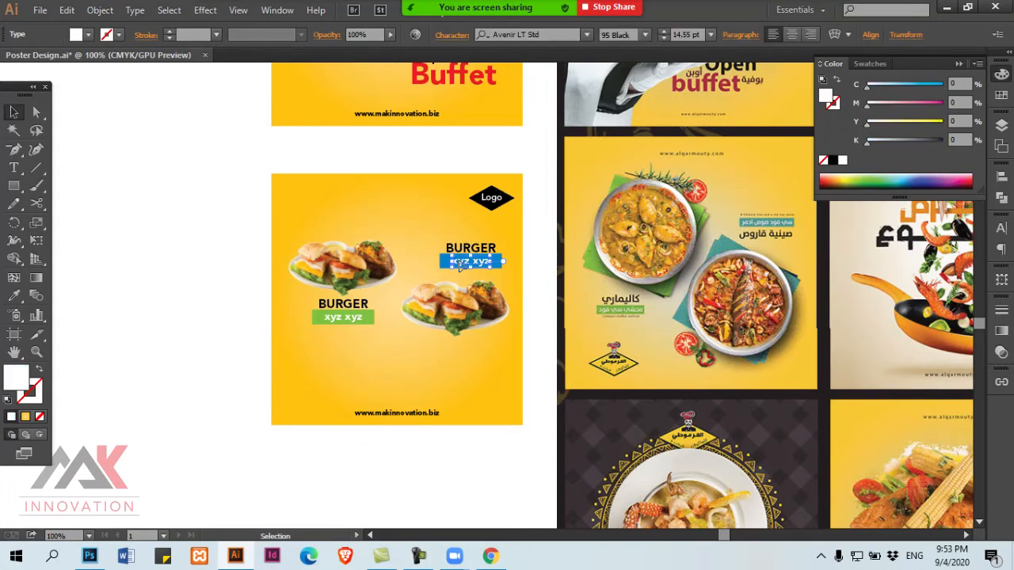
pyautogui.click(135, 9)
pyautogui.moveTo(210, 246)
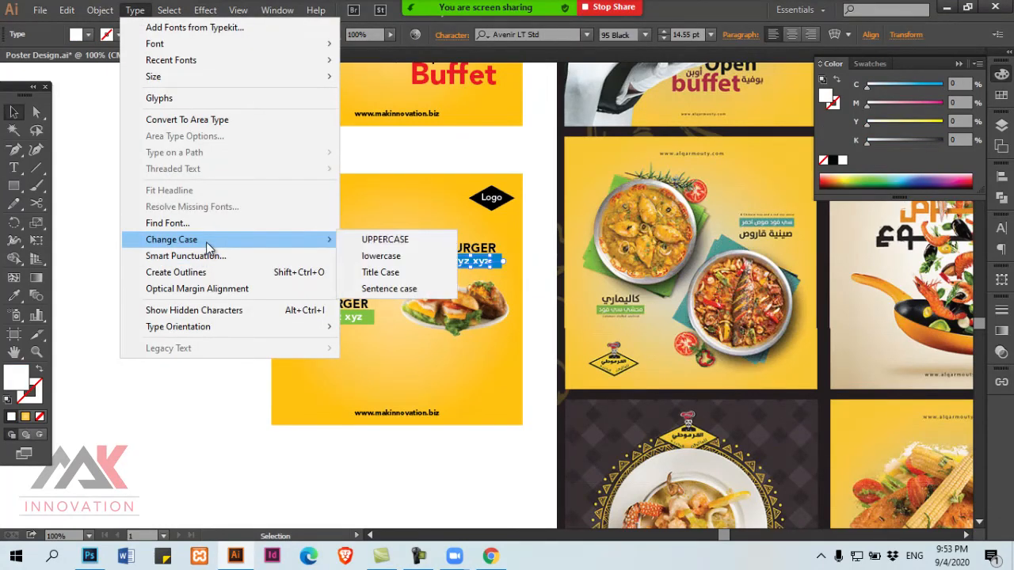
pyautogui.click(385, 236)
pyautogui.hotkey('ctrl', '=')
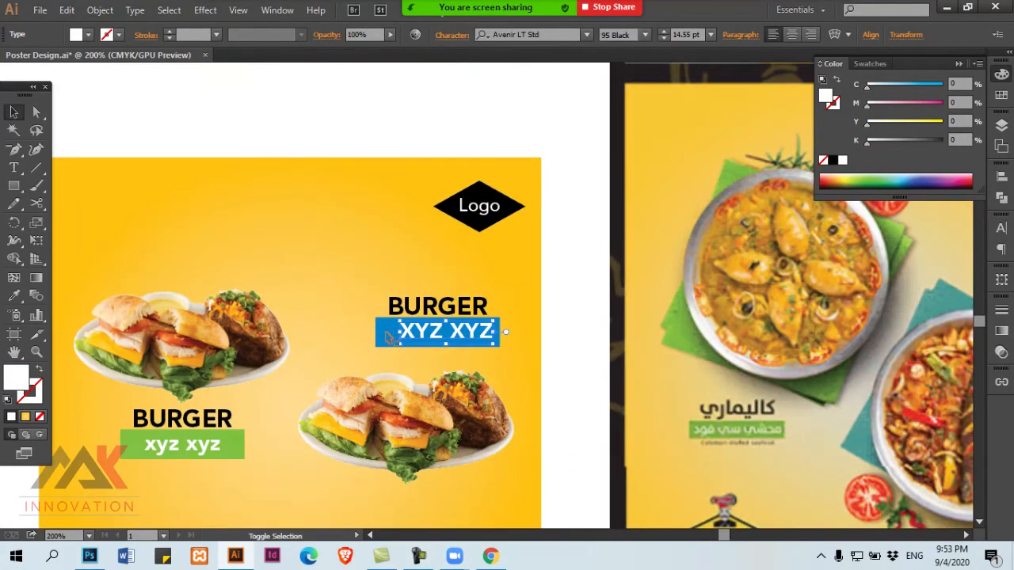
pyautogui.click(493, 34)
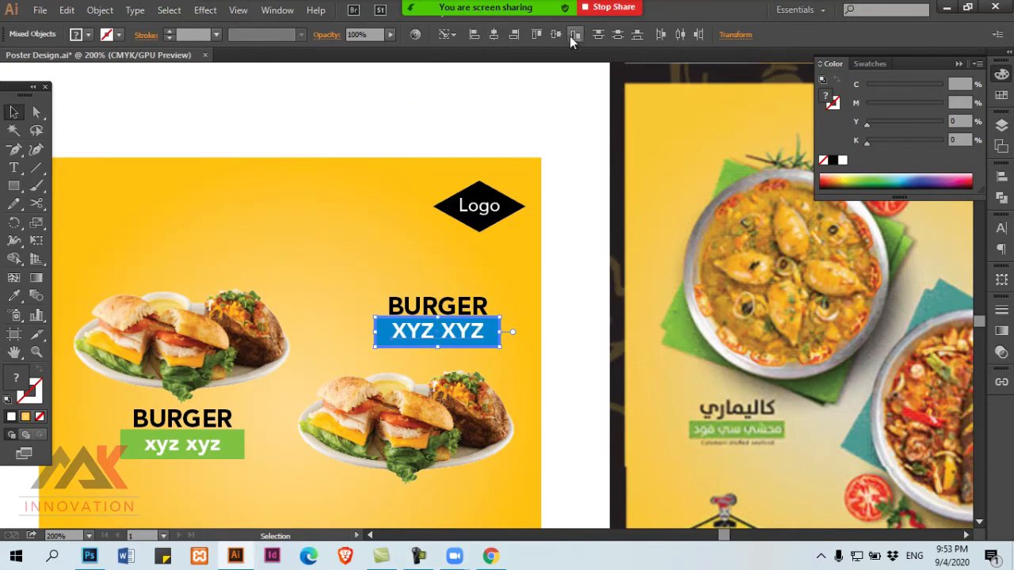
pyautogui.click(584, 167)
# Convert the "xyz xyz" text on the green label to uppercase and centre it horizontally and vertically on the label
pyautogui.moveTo(408, 336); pyautogui.dragTo(571, 233)
pyautogui.click(326, 341)
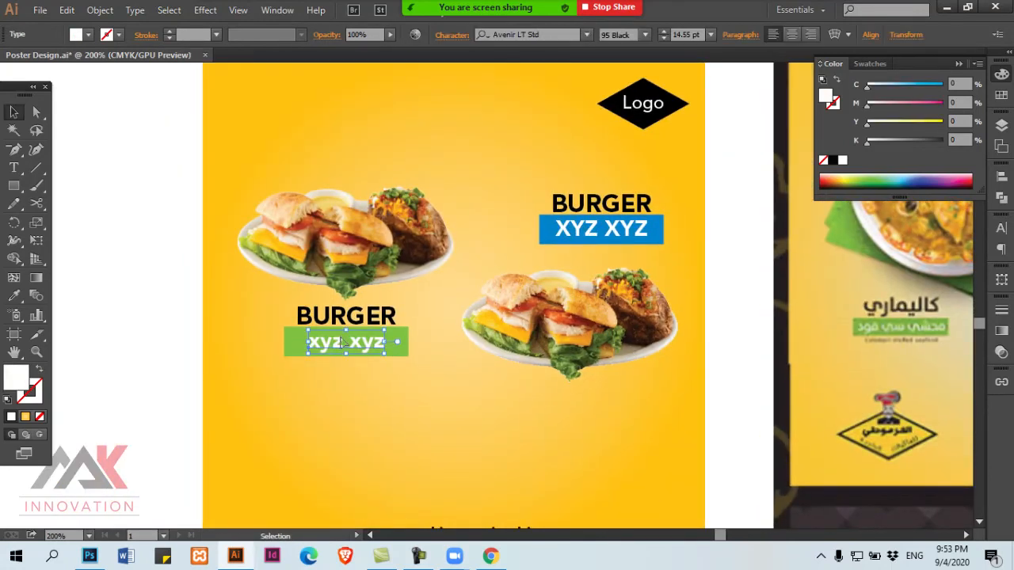
pyautogui.click(135, 10)
pyautogui.moveTo(258, 241)
pyautogui.click(372, 236)
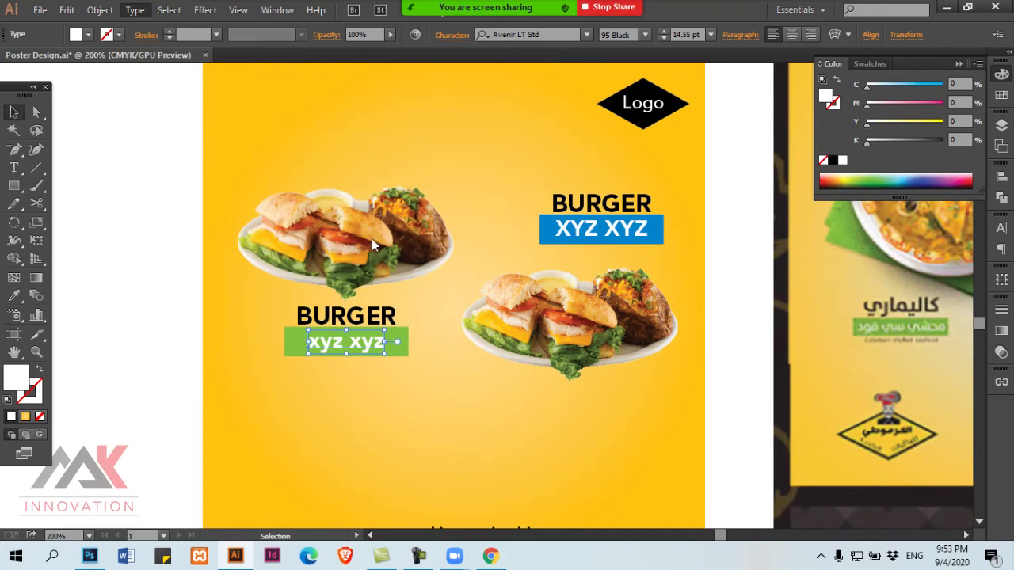
pyautogui.keyDown('shift'); pyautogui.click(287, 353); pyautogui.keyUp('shift')
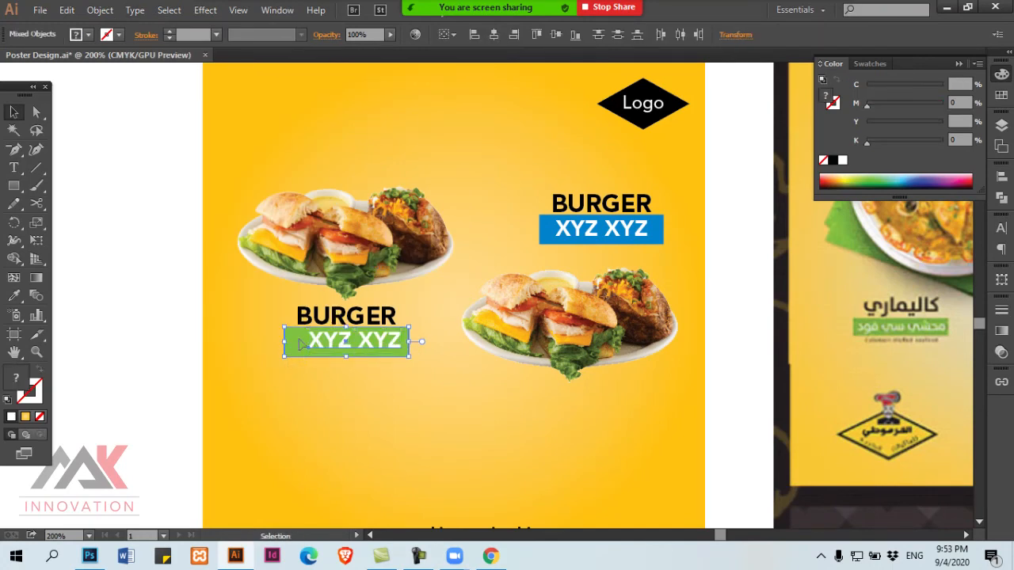
pyautogui.click(493, 34)
pyautogui.click(557, 34)
pyautogui.click(487, 143)
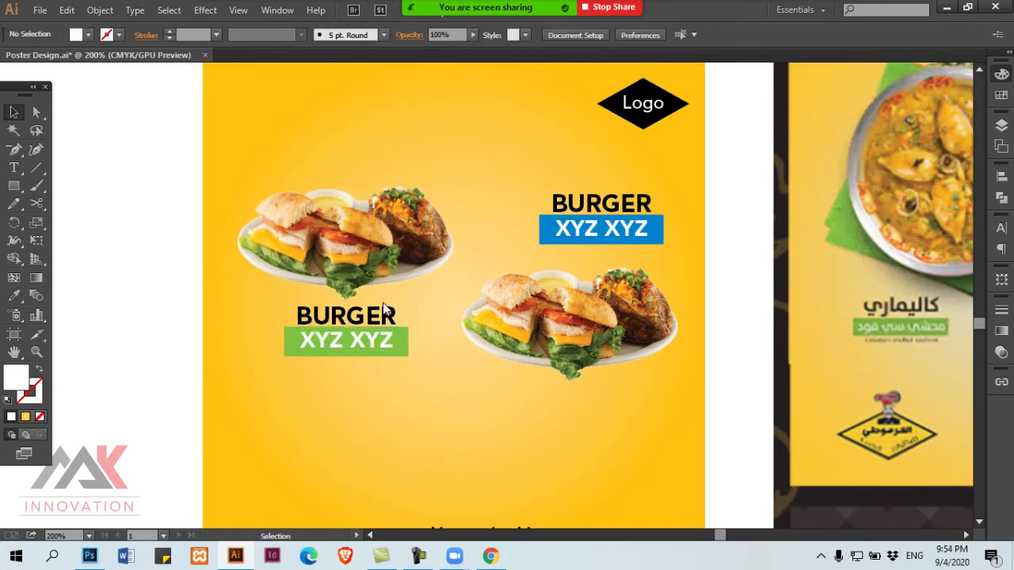
# Examine the other reference poster designs and compare them with the poster showing two food images
pyautogui.click(383, 307)
pyautogui.keyDown('ctrl'); pyautogui.keyDown('alt'); pyautogui.click(382, 307); pyautogui.keyUp('alt'); pyautogui.keyUp('ctrl')
pyautogui.keyDown('ctrl'); pyautogui.keyDown('alt'); pyautogui.click(383, 307); pyautogui.keyUp('alt'); pyautogui.keyUp('ctrl')
pyautogui.moveTo(496, 321); pyautogui.dragTo(345, 230)
pyautogui.moveTo(423, 231); pyautogui.dragTo(386, 134)
pyautogui.moveTo(281, 173); pyautogui.dragTo(29, 81)
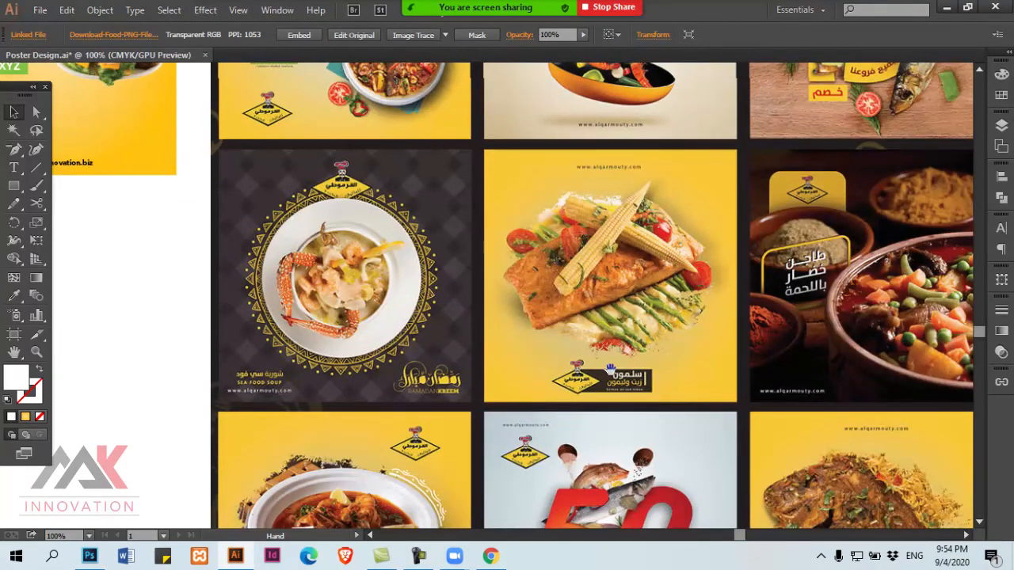
pyautogui.moveTo(647, 359); pyautogui.dragTo(785, 290)
pyautogui.moveTo(516, 341); pyautogui.dragTo(686, 339)
pyautogui.hotkey('ctrl', '-')
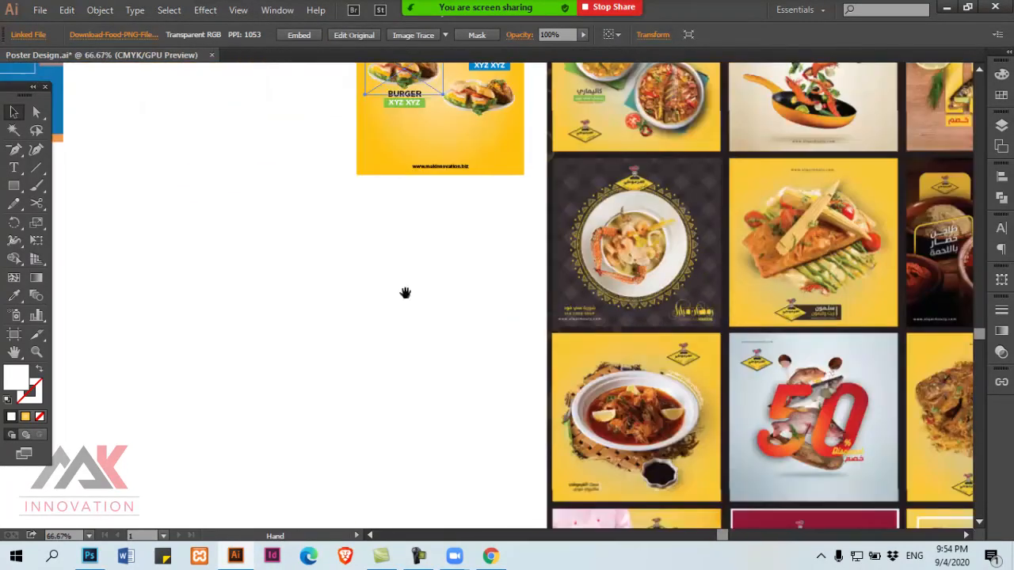
pyautogui.moveTo(444, 275); pyautogui.dragTo(523, 322)
pyautogui.moveTo(565, 215); pyautogui.dragTo(519, 253)
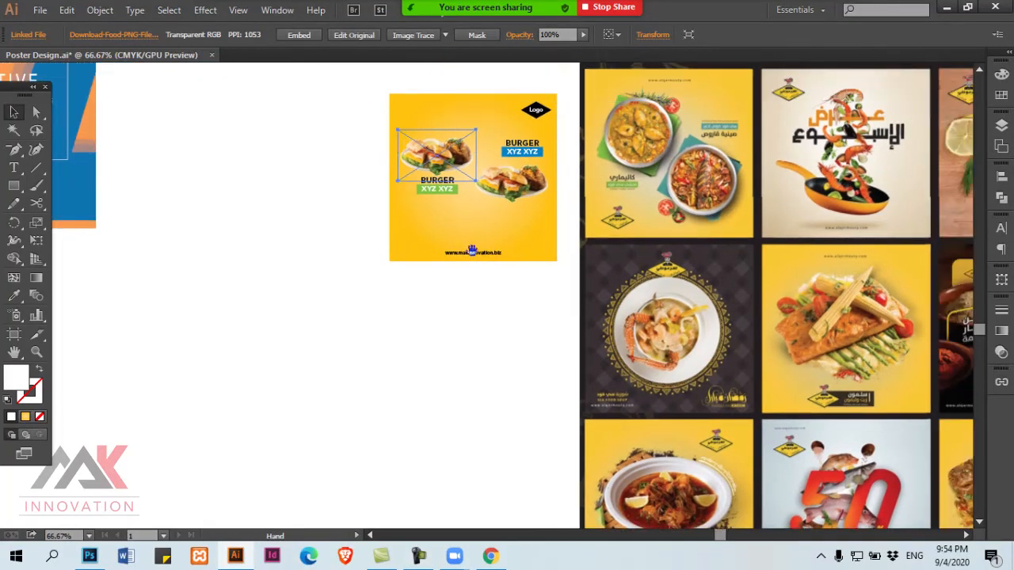
# Try to duplicate the poster's selected elements below the original
pyautogui.click(356, 231)
pyautogui.moveTo(365, 99); pyautogui.dragTo(565, 290)
pyautogui.moveTo(565, 290); pyautogui.dragTo(557, 278)
pyautogui.moveTo(540, 135); pyautogui.dragTo(539, 364)
pyautogui.hotkey('ctrl', 'z')
# Unlock all objects, place a grouped copy of the whole poster below the original, and ungroup the copy
pyautogui.hotkey('ctrl', 'alt', '2')
pyautogui.click(478, 380)
pyautogui.moveTo(362, 70); pyautogui.dragTo(566, 279)
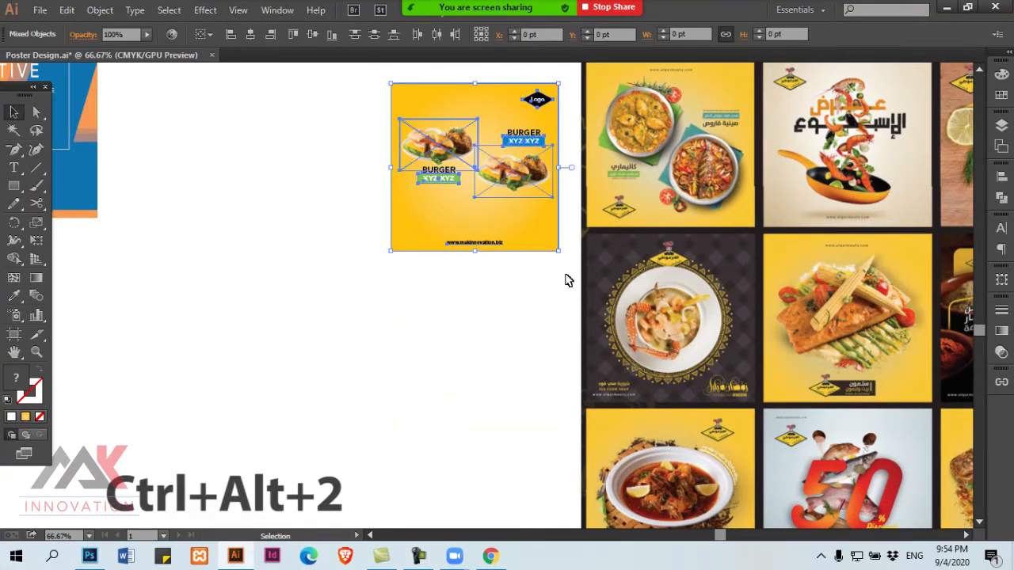
pyautogui.hotkey('ctrl', 'g')
pyautogui.moveTo(519, 168); pyautogui.dragTo(491, 203)
pyautogui.click(491, 203)
pyautogui.hotkey('ctrl', 'alt', 'g')
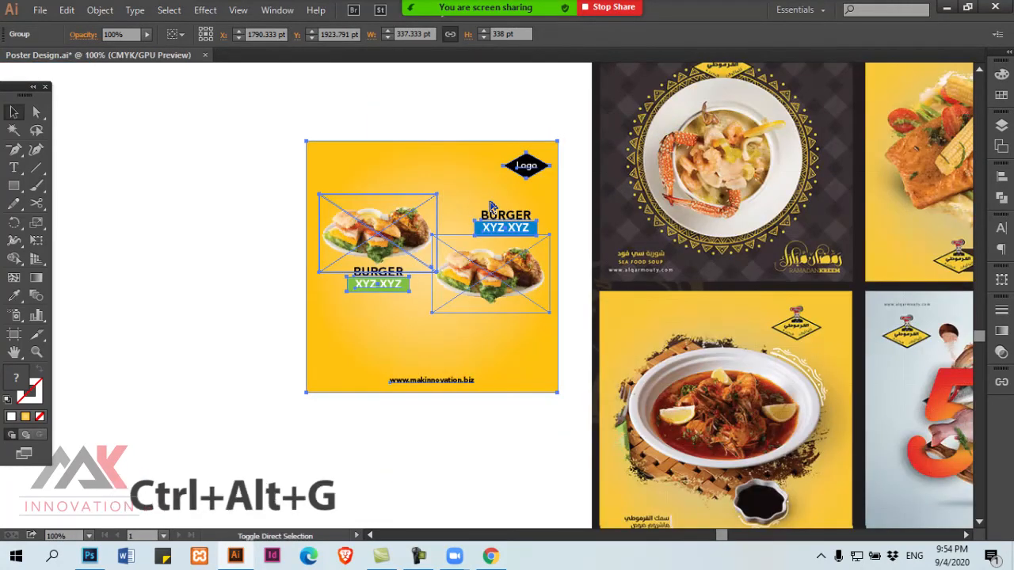
# Delete the right-hand food image together with its "BURGER" caption, "XYZ XYZ" text and blue label from the copied poster
pyautogui.keyDown('ctrl'); pyautogui.click(497, 274); pyautogui.keyUp('ctrl')
pyautogui.keyDown('ctrl'); pyautogui.click(459, 288); pyautogui.keyUp('ctrl')
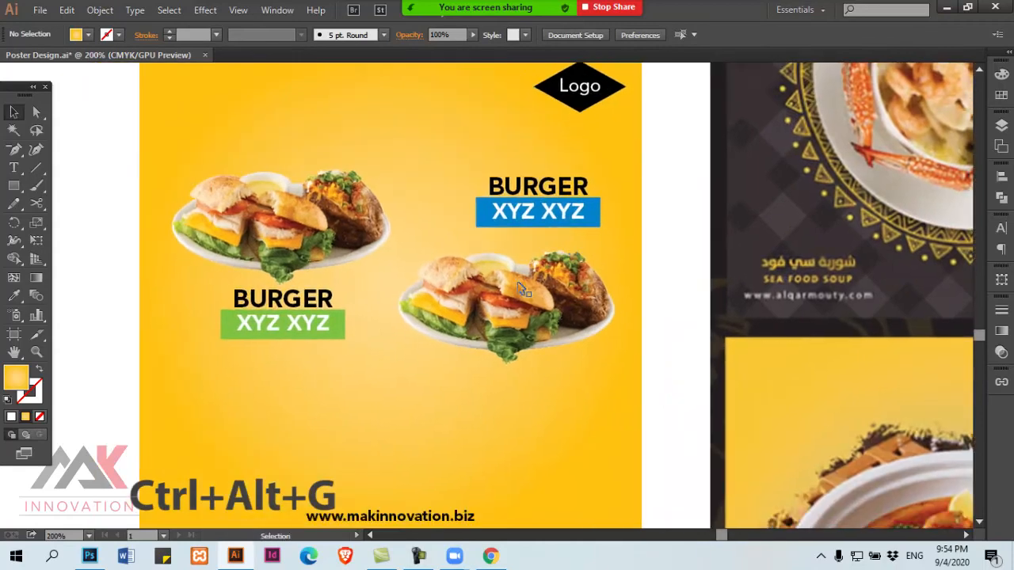
pyautogui.click(475, 293)
pyautogui.keyDown('shift'); pyautogui.click(357, 246); pyautogui.keyUp('shift')
pyautogui.keyDown('alt'); pyautogui.click(528, 243); pyautogui.keyUp('alt')
pyautogui.moveTo(429, 210); pyautogui.dragTo(420, 251)
pyautogui.click(375, 319)
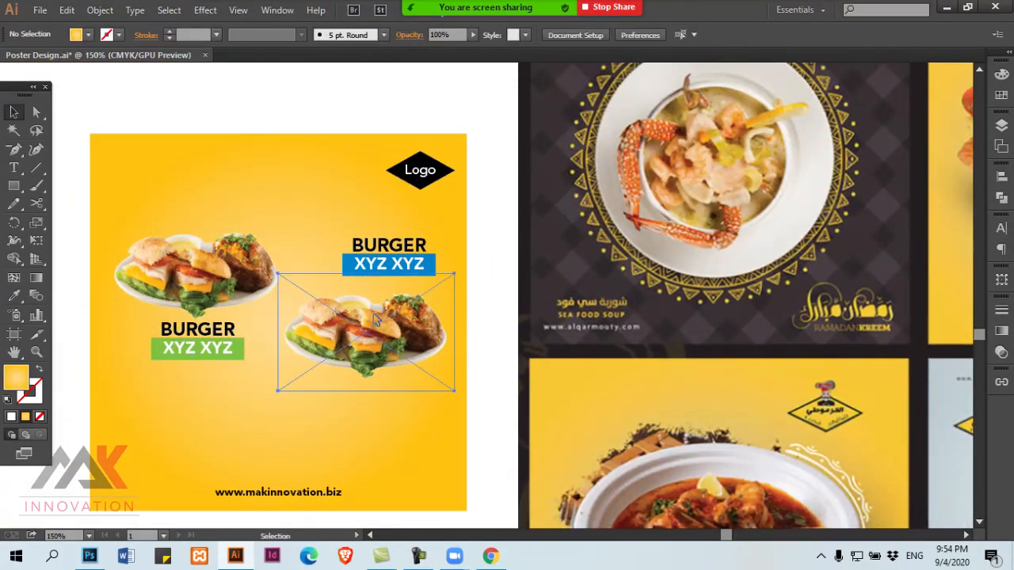
pyautogui.press('Delete')
pyautogui.click(380, 271)
pyautogui.press('Delete')
pyautogui.click(393, 248)
pyautogui.press('Delete')
pyautogui.click(386, 265)
pyautogui.press('Delete')
# Delete the remaining "BURGER" caption, "XYZ XYZ" text and green label from the copied poster
pyautogui.click(207, 350)
pyautogui.press('Delete')
pyautogui.click(220, 331)
pyautogui.press('Delete')
pyautogui.click(230, 349)
pyautogui.press('Delete')
# Enlarge the remaining food image so that it spans most of the poster's width
pyautogui.click(226, 295)
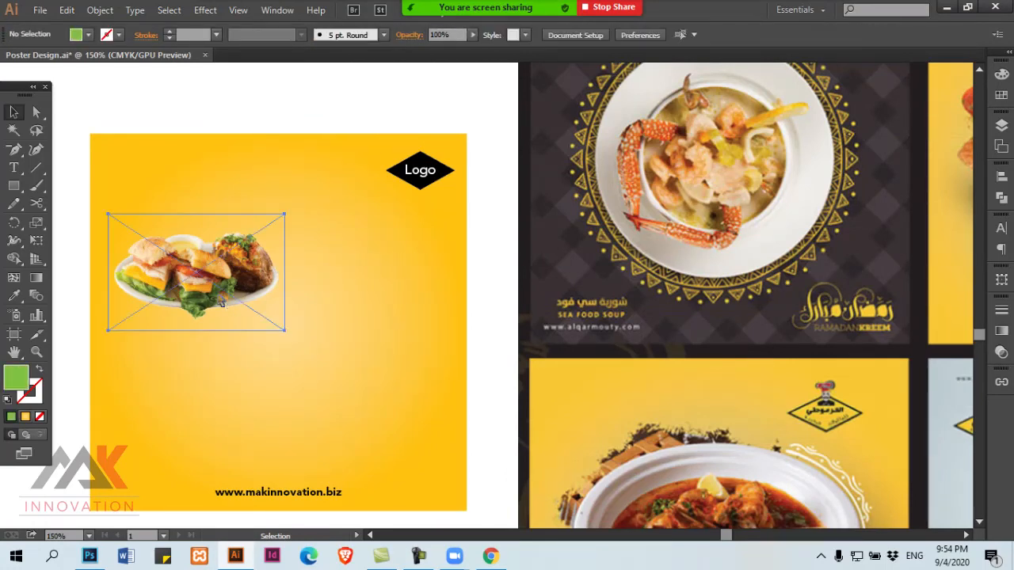
pyautogui.moveTo(288, 334); pyautogui.dragTo(504, 454)
pyautogui.hscroll(-5, 475, 336)
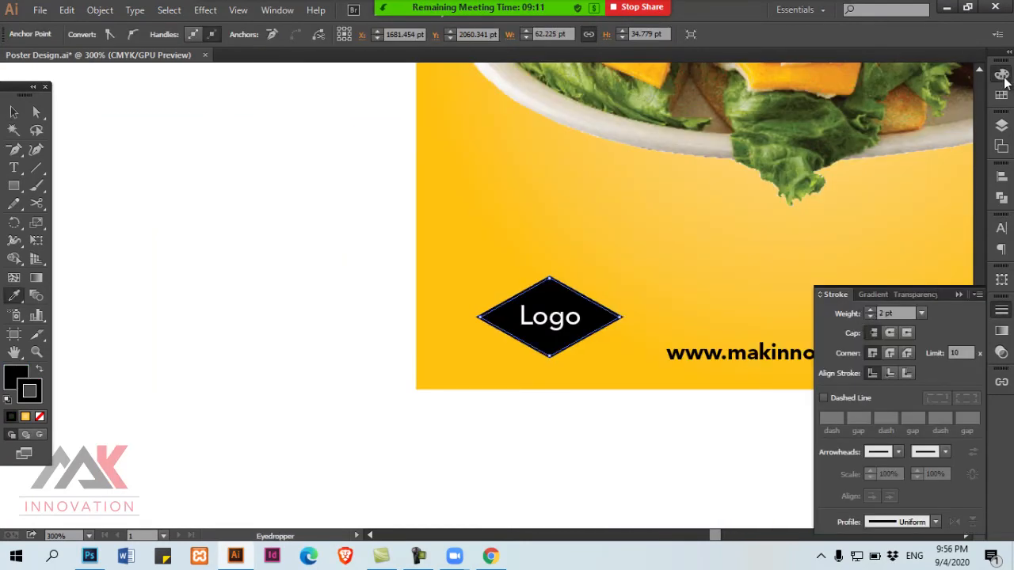
# Fill the logo diamond with the yellow sampled from the poster background, keeping its black outline
pyautogui.click(1003, 73)
pyautogui.click(825, 95)
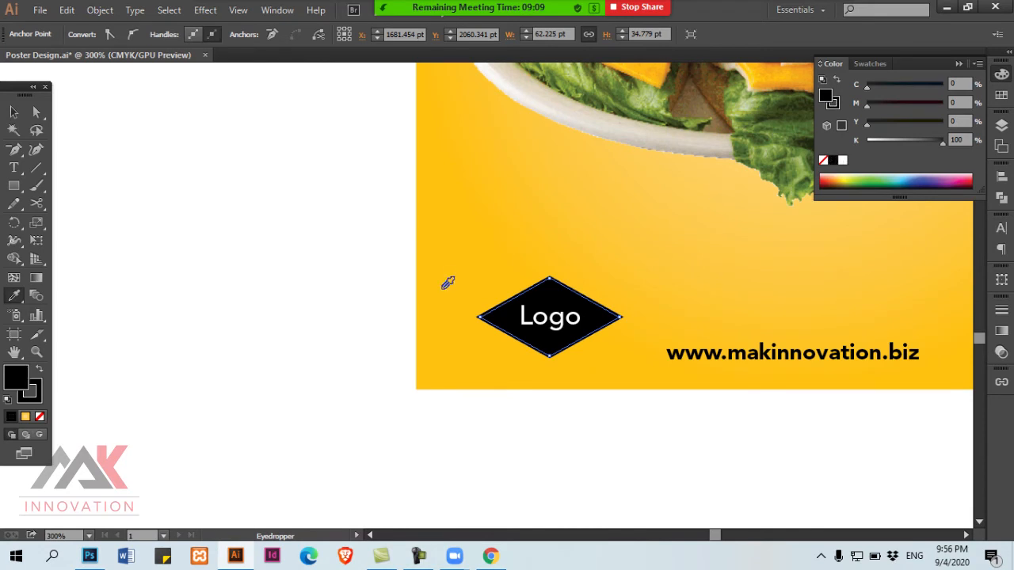
pyautogui.click(437, 362)
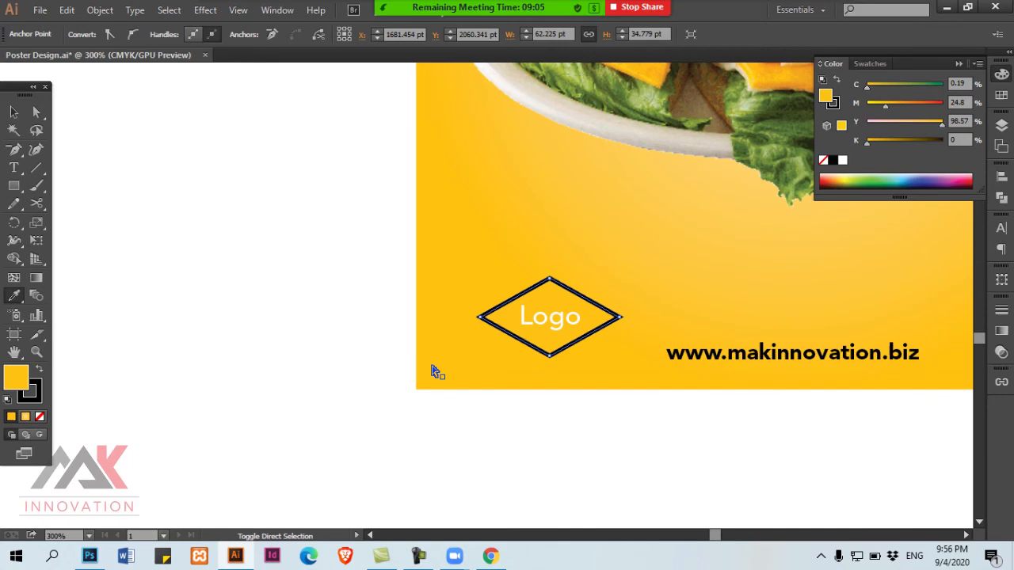
pyautogui.press('v')
# Recolour the "Logo" text inside the diamond black
pyautogui.click(625, 316)
pyautogui.scroll(-3, 628, 314)
pyautogui.moveTo(628, 314); pyautogui.dragTo(54, 239)
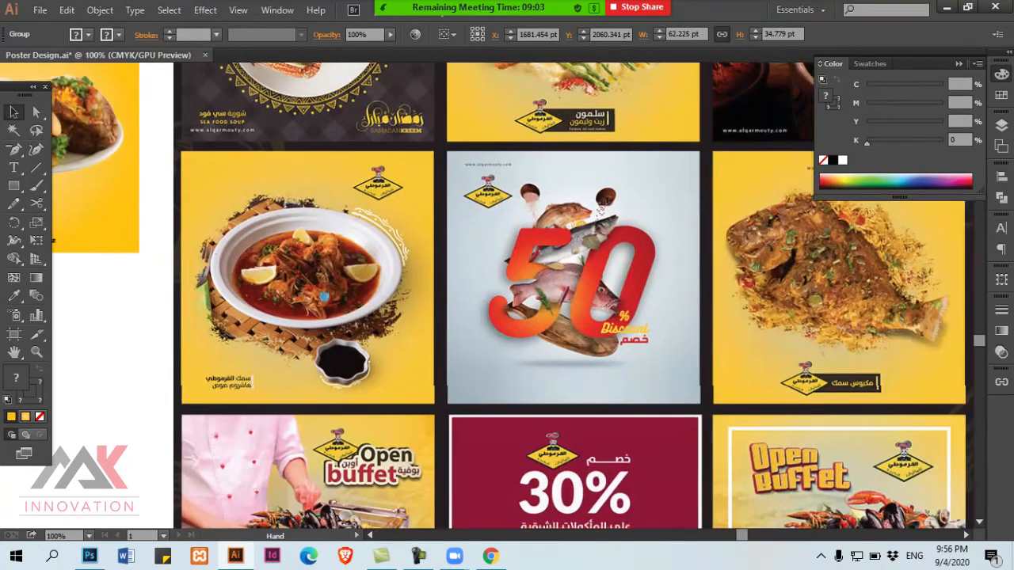
pyautogui.moveTo(64, 306); pyautogui.dragTo(616, 335)
pyautogui.keyDown('ctrl'); pyautogui.click(601, 335); pyautogui.keyUp('ctrl')
pyautogui.keyDown('ctrl'); pyautogui.click(601, 334); pyautogui.keyUp('ctrl')
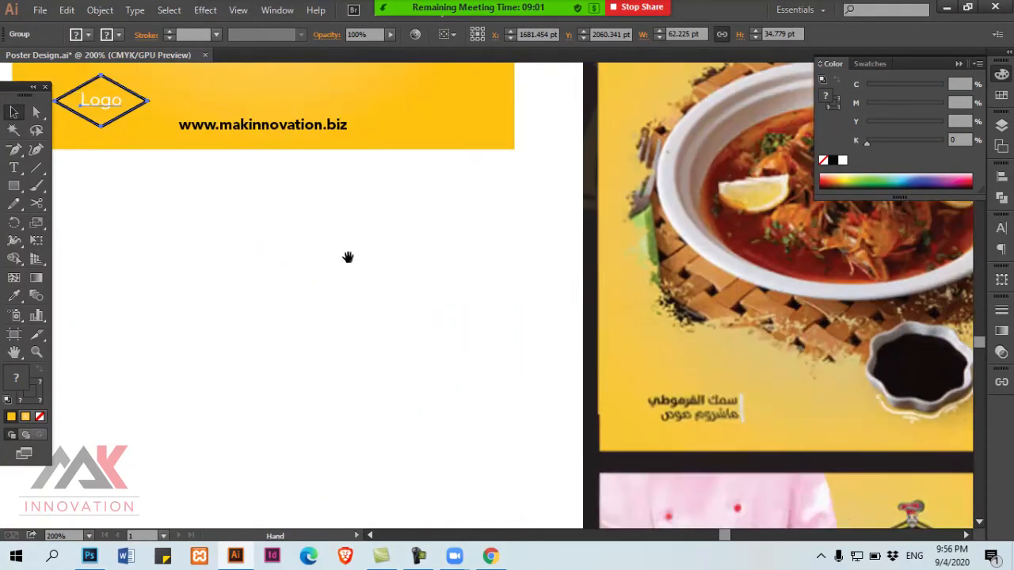
pyautogui.moveTo(249, 147); pyautogui.dragTo(487, 308)
pyautogui.click(484, 303)
pyautogui.moveTo(410, 297); pyautogui.dragTo(518, 377)
pyautogui.keyDown('ctrl'); pyautogui.click(446, 353); pyautogui.keyUp('ctrl')
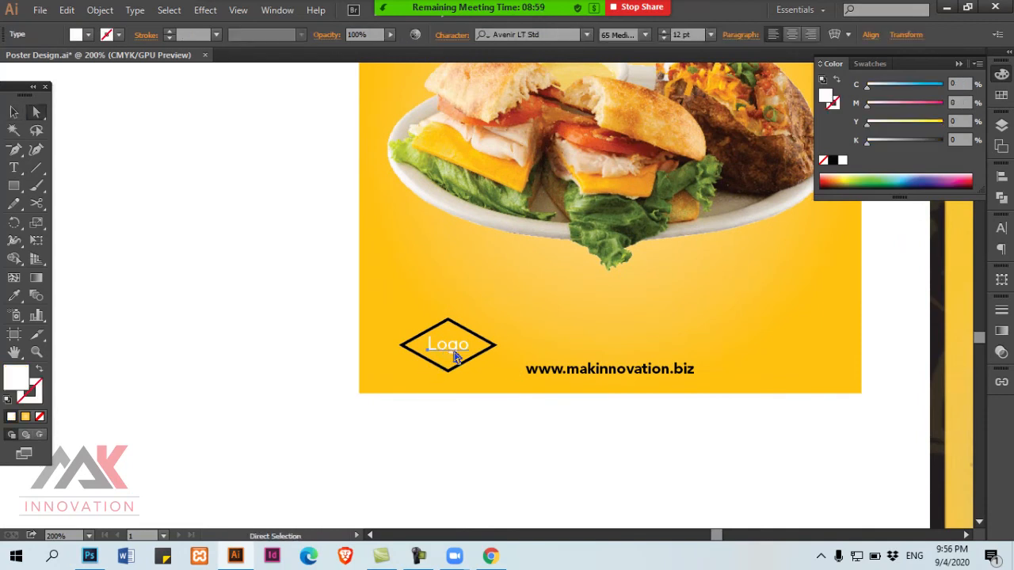
pyautogui.click(833, 160)
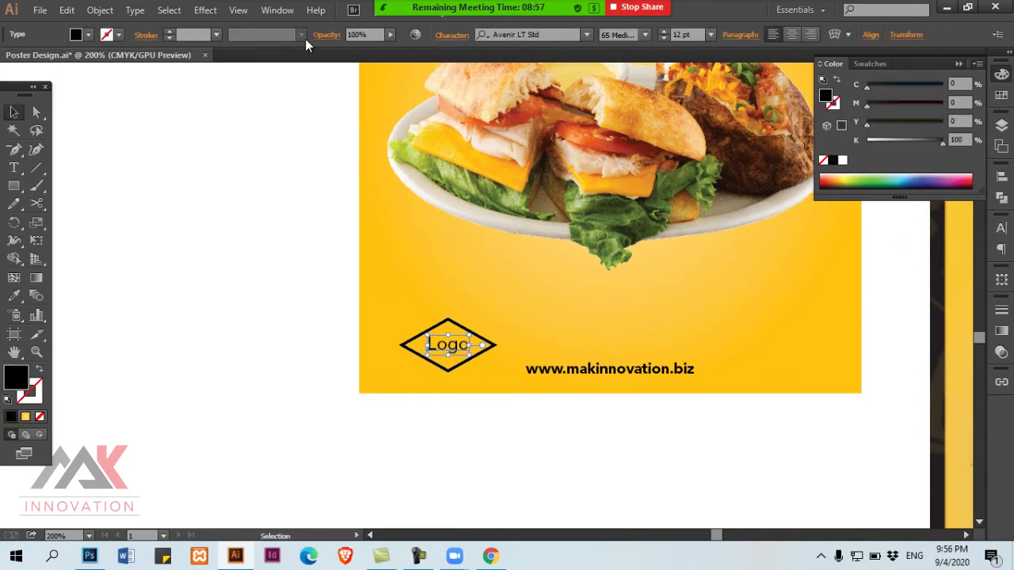
# Convert the logo text to uppercase and reposition it in the middle of the diamond
pyautogui.click(135, 9)
pyautogui.moveTo(227, 239)
pyautogui.click(400, 239)
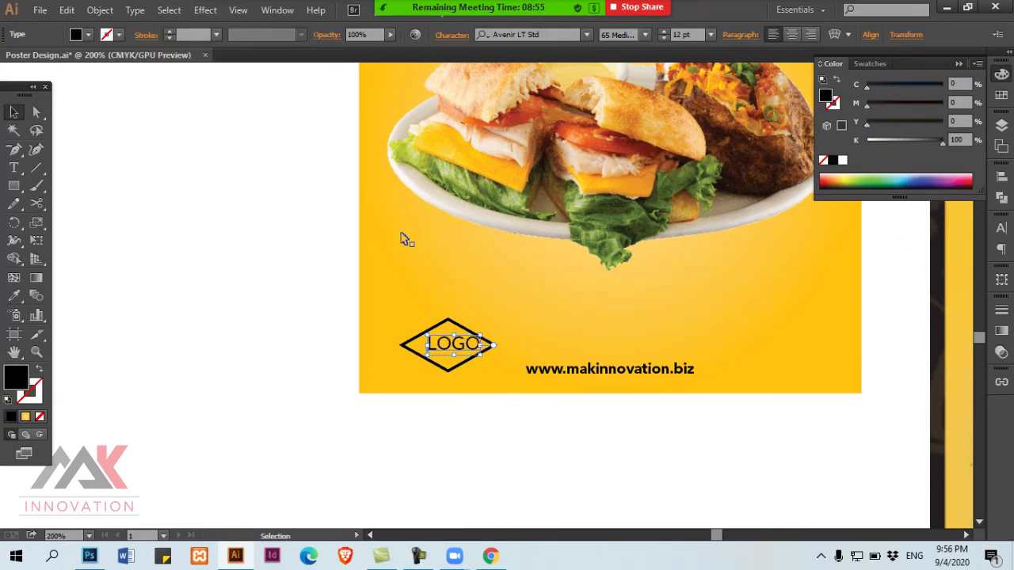
pyautogui.hotkey('ctrl', 'shift', 'a')
pyautogui.moveTo(462, 349); pyautogui.dragTo(450, 351)
pyautogui.hotkey('ctrl', 'shift', 'a')
pyautogui.press('a')
pyautogui.press('v')
pyautogui.hotkey('ctrl', 'shift', 'a')
# Draw a black rectangle about 156.5 by 41 pt extending right from the diamond's middle, with the logo in front of it
pyautogui.click(13, 184)
pyautogui.moveTo(14, 186); pyautogui.dragTo(137, 181)
pyautogui.moveTo(444, 321)
pyautogui.mouseDown()
pyautogui.moveTo(727, 391)
pyautogui.moveTo(677, 381)
pyautogui.mouseUp()
pyautogui.press('ctrl')
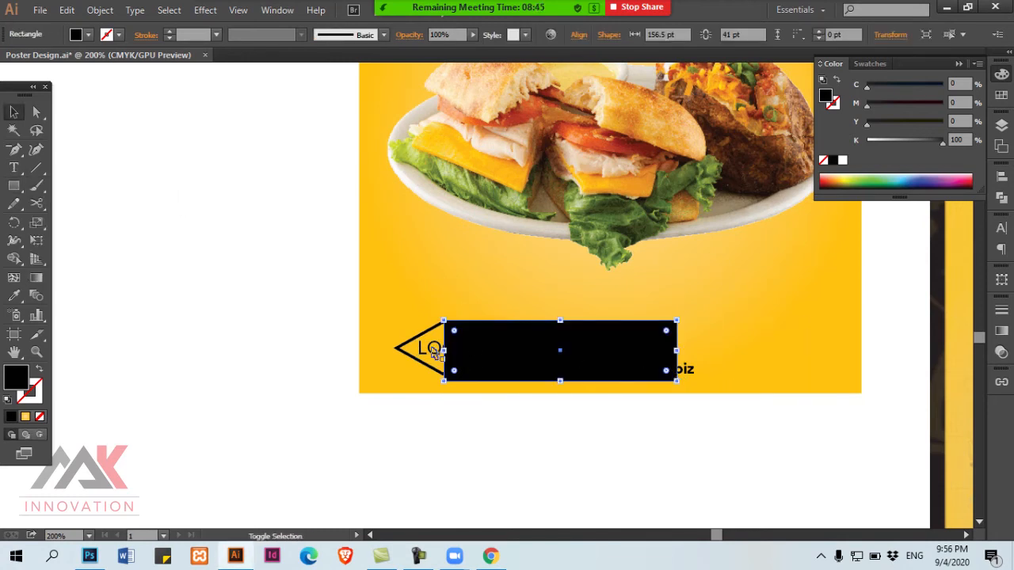
pyautogui.keyDown('shift'); pyautogui.click(435, 352); pyautogui.keyUp('shift')
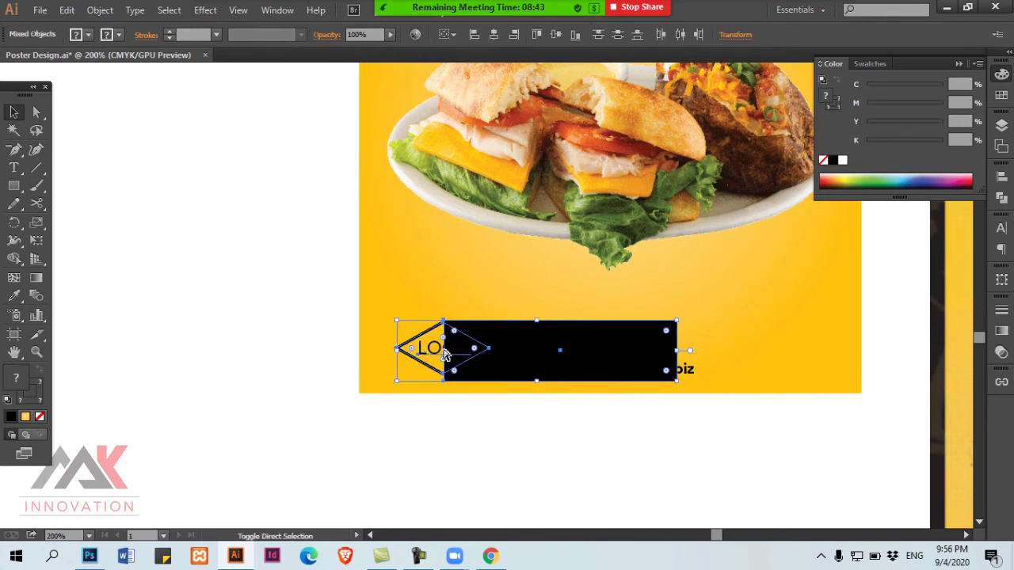
pyautogui.keyDown('shift'); pyautogui.click(446, 351); pyautogui.keyUp('shift')
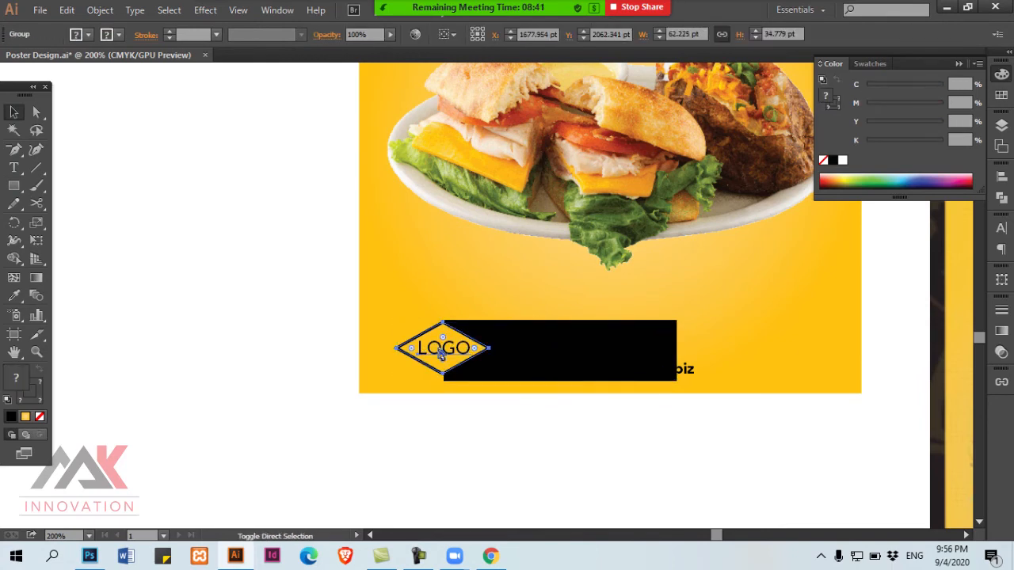
# Reduce the black rectangle's height to about 36 pt to match the diamond and align both on their vertical centres
pyautogui.click(570, 361)
pyautogui.hotkey('ctrl', '+')
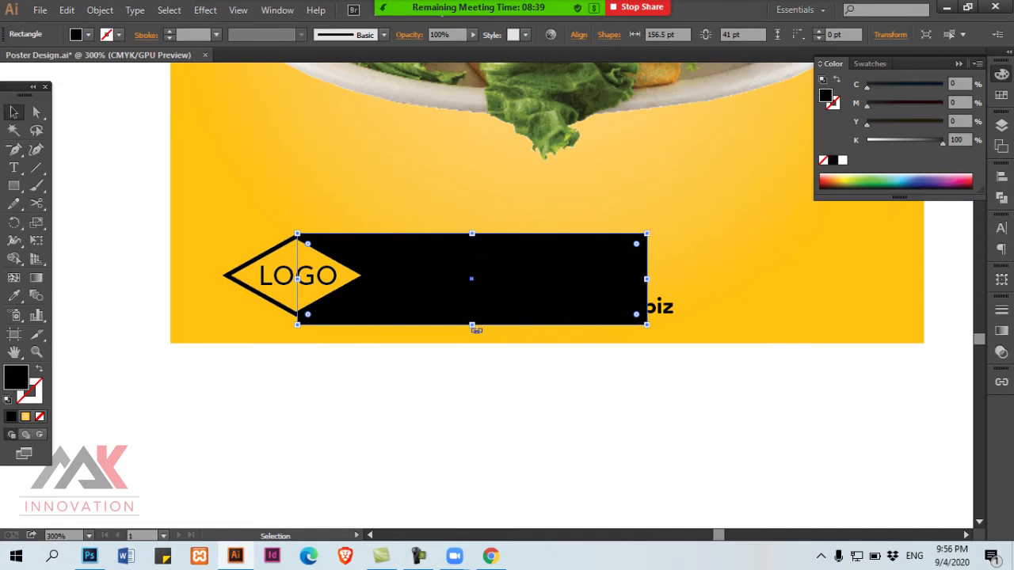
pyautogui.moveTo(476, 326); pyautogui.dragTo(474, 318)
pyautogui.moveTo(472, 316); pyautogui.dragTo(472, 315)
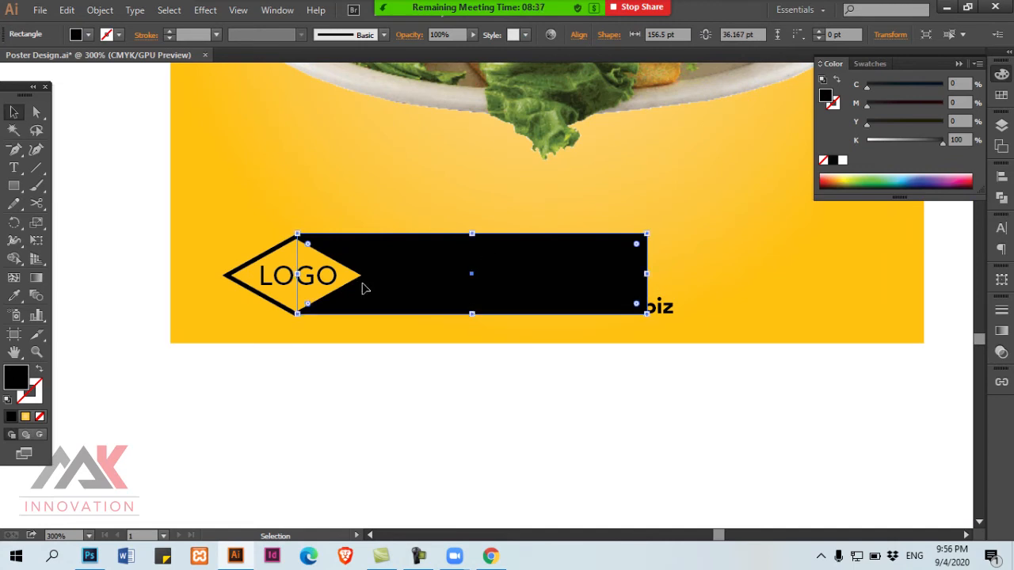
pyautogui.keyDown('shift'); pyautogui.click(243, 276); pyautogui.keyUp('shift')
pyautogui.click(557, 34)
# Move the logo and its black bar together so they sit centred above the web address
pyautogui.moveTo(497, 300); pyautogui.dragTo(570, 246)
pyautogui.keyDown('ctrl'); pyautogui.keyDown('alt'); pyautogui.click(571, 245); pyautogui.keyUp('alt'); pyautogui.keyUp('ctrl')
pyautogui.keyDown('ctrl'); pyautogui.keyDown('alt'); pyautogui.click(571, 245); pyautogui.keyUp('alt'); pyautogui.keyUp('ctrl')
pyautogui.keyDown('ctrl'); pyautogui.keyDown('alt'); pyautogui.click(571, 246); pyautogui.keyUp('alt'); pyautogui.keyUp('ctrl')
pyautogui.keyDown('ctrl'); pyautogui.keyDown('alt'); pyautogui.click(578, 287); pyautogui.keyUp('alt'); pyautogui.keyUp('ctrl')
pyautogui.moveTo(485, 301); pyautogui.dragTo(490, 251)
pyautogui.keyDown('ctrl'); pyautogui.click(380, 256); pyautogui.keyUp('ctrl')
pyautogui.keyDown('ctrl'); pyautogui.click(383, 259); pyautogui.keyUp('ctrl')
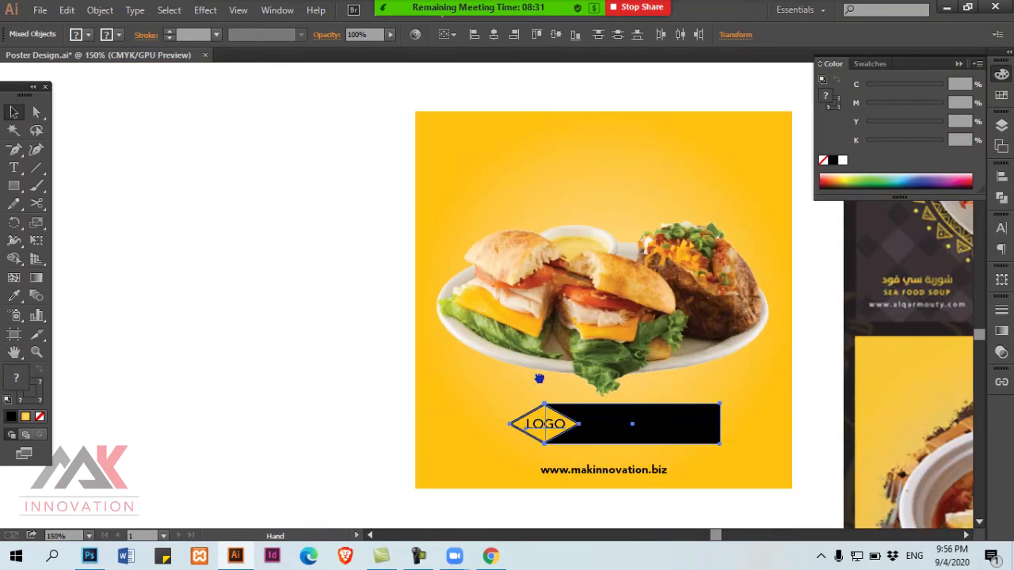
pyautogui.moveTo(538, 378); pyautogui.dragTo(387, 256)
pyautogui.click(489, 372)
pyautogui.click(383, 301)
pyautogui.moveTo(501, 304); pyautogui.dragTo(475, 319)
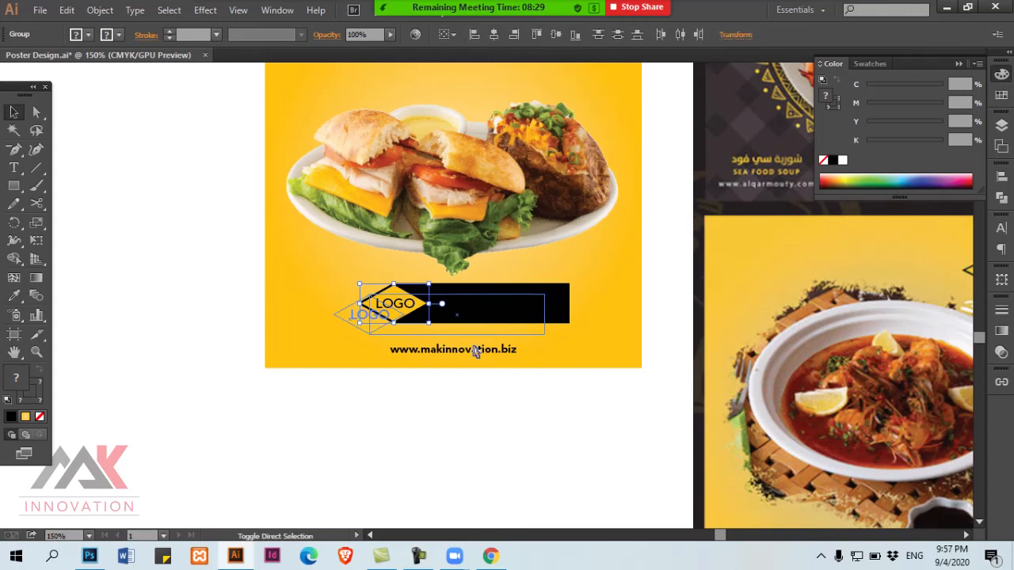
# Add the text "DEAL 01" in white on the upper part of the black bar
pyautogui.click(419, 424)
pyautogui.press('t')
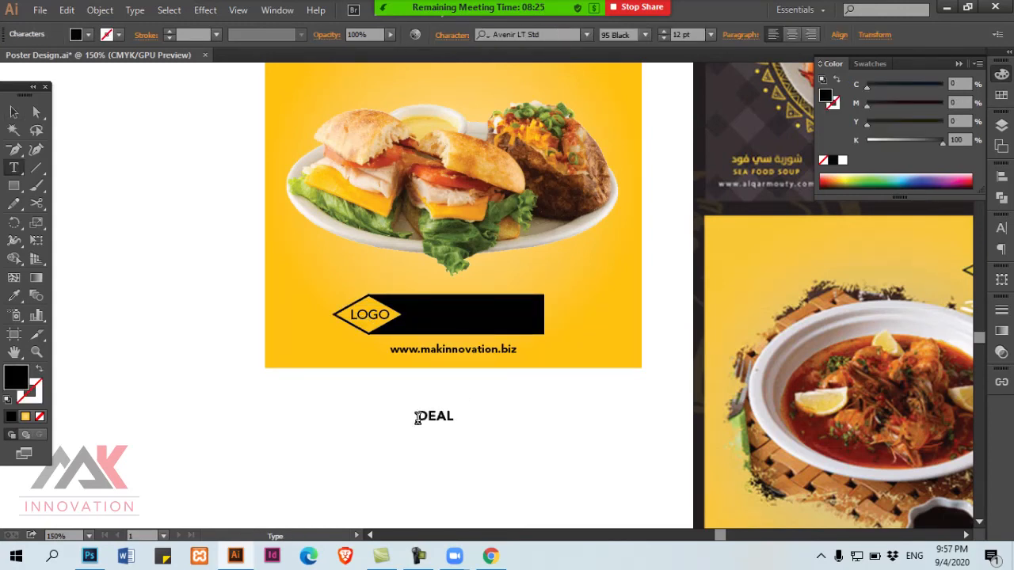
pyautogui.write('DEAL 01')
pyautogui.press('Escape')
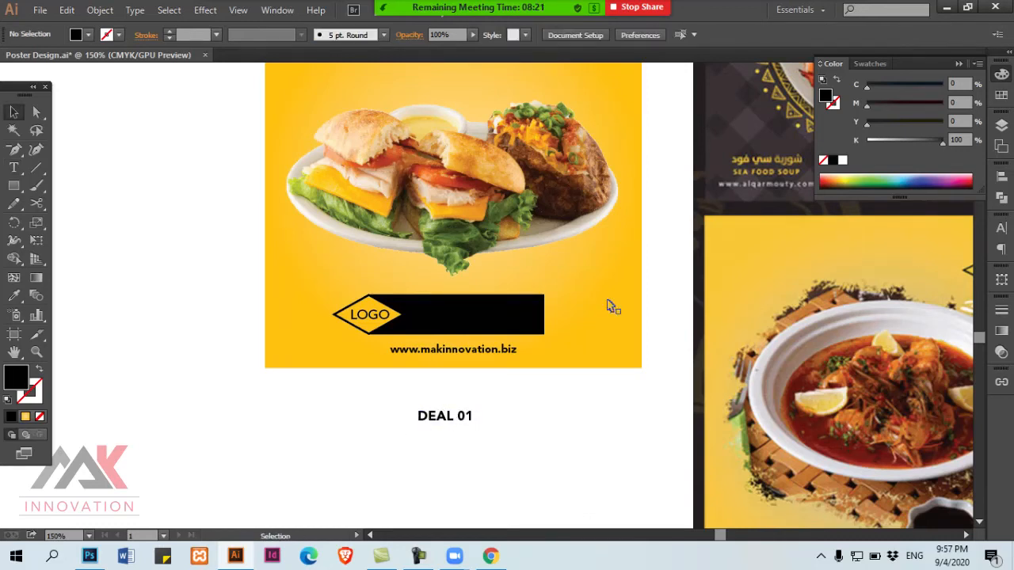
pyautogui.click(463, 416)
pyautogui.click(842, 160)
pyautogui.moveTo(460, 416); pyautogui.dragTo(498, 350)
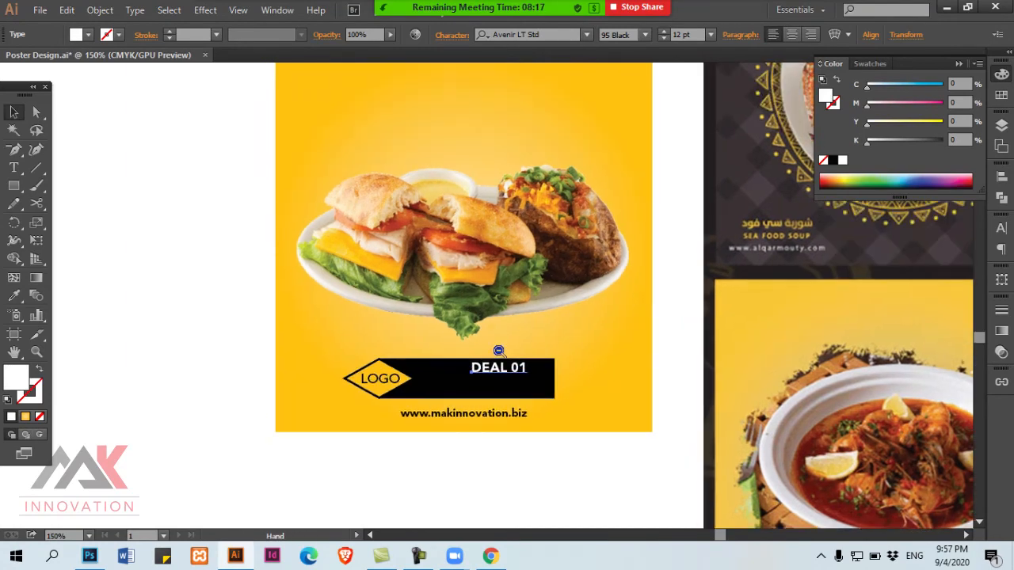
# Copy the "BURGER" caption from the original poster and paste it onto the new poster
pyautogui.keyDown('ctrl'); pyautogui.keyDown('alt'); pyautogui.click(499, 331); pyautogui.keyUp('alt'); pyautogui.keyUp('ctrl')
pyautogui.moveTo(499, 152); pyautogui.dragTo(493, 278)
pyautogui.press('a')
pyautogui.click(394, 104)
pyautogui.press('v')
pyautogui.hotkey('ctrl', 'c')
pyautogui.moveTo(465, 312); pyautogui.dragTo(464, 127)
pyautogui.hotkey('ctrl', 'v')
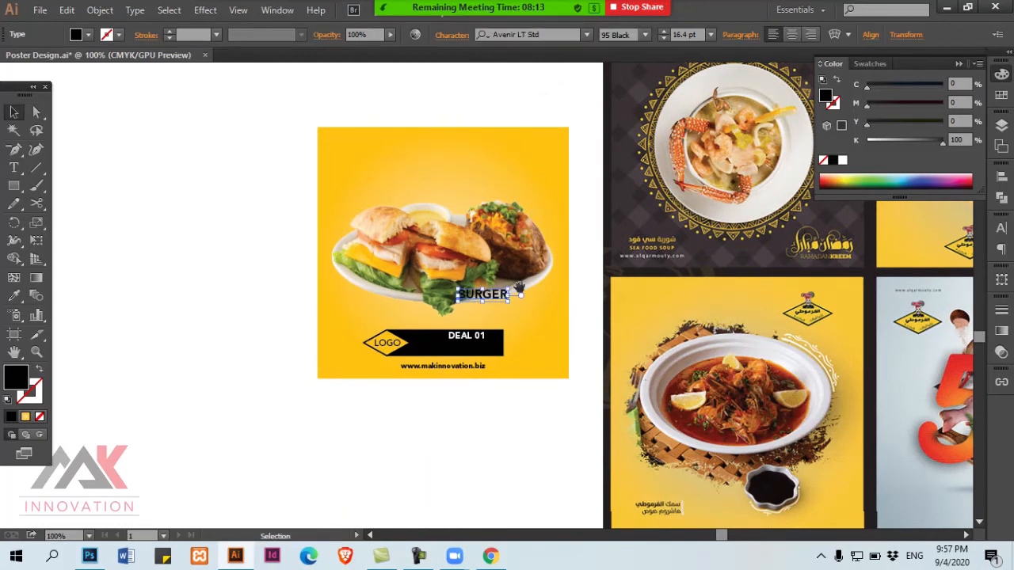
# Colour the pasted "BURGER" text with the background's yellow and place it on the black bar beneath "DEAL 01"
pyautogui.hotkey('ctrl', '=')
pyautogui.press('i')
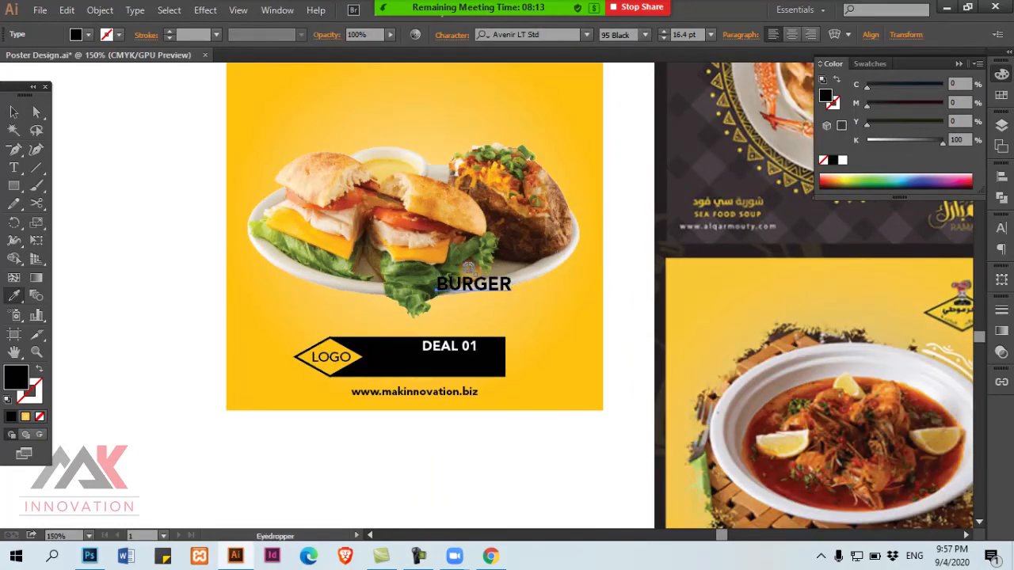
pyautogui.click(233, 398)
pyautogui.press('v')
pyautogui.moveTo(488, 291); pyautogui.dragTo(451, 352)
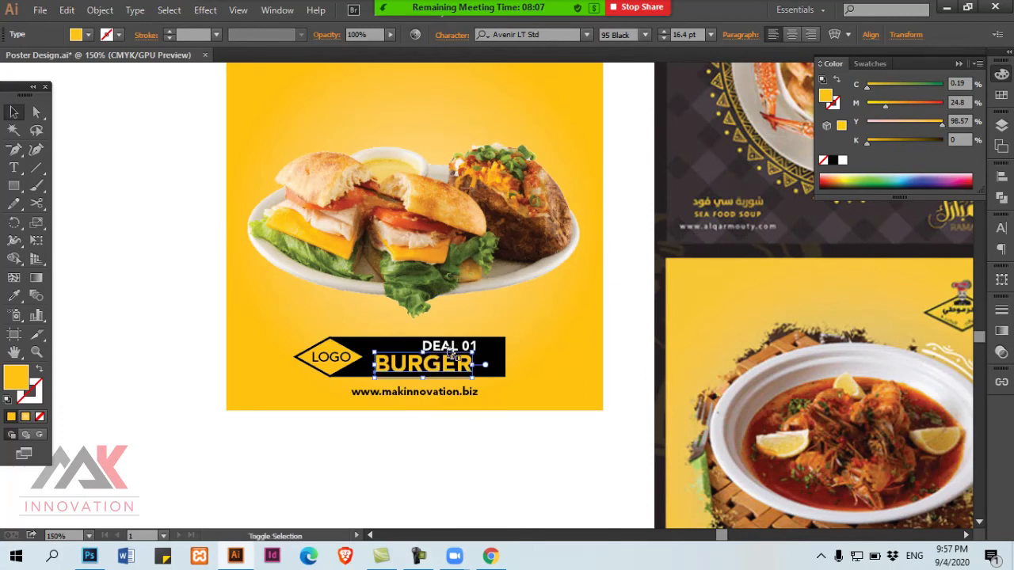
# Align the right edges of the "DEAL 01" and "BURGER" texts
pyautogui.keyDown('shift'); pyautogui.click(441, 349); pyautogui.keyUp('shift')
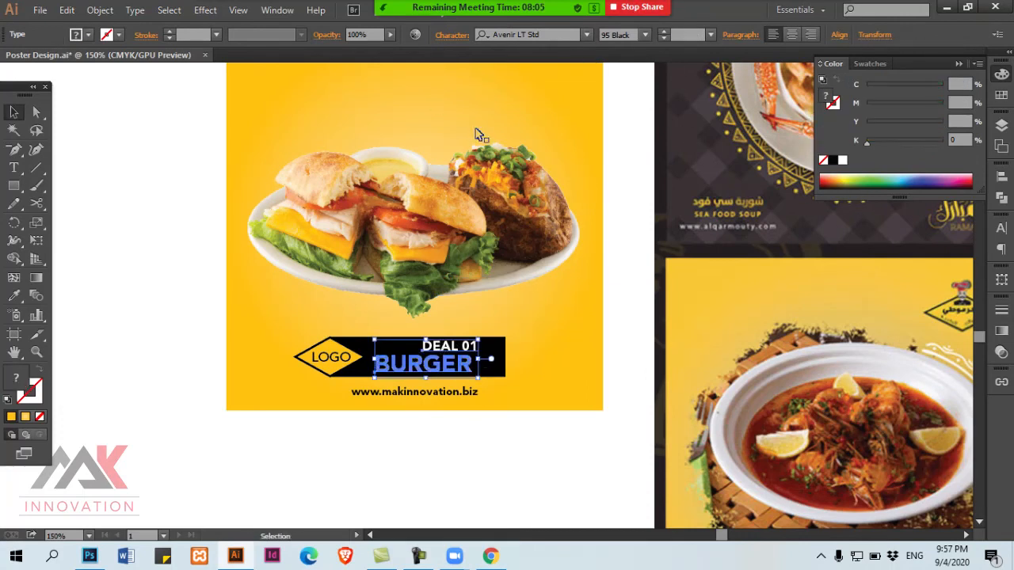
pyautogui.hotkey('alt', 'w')
pyautogui.click(449, 153)
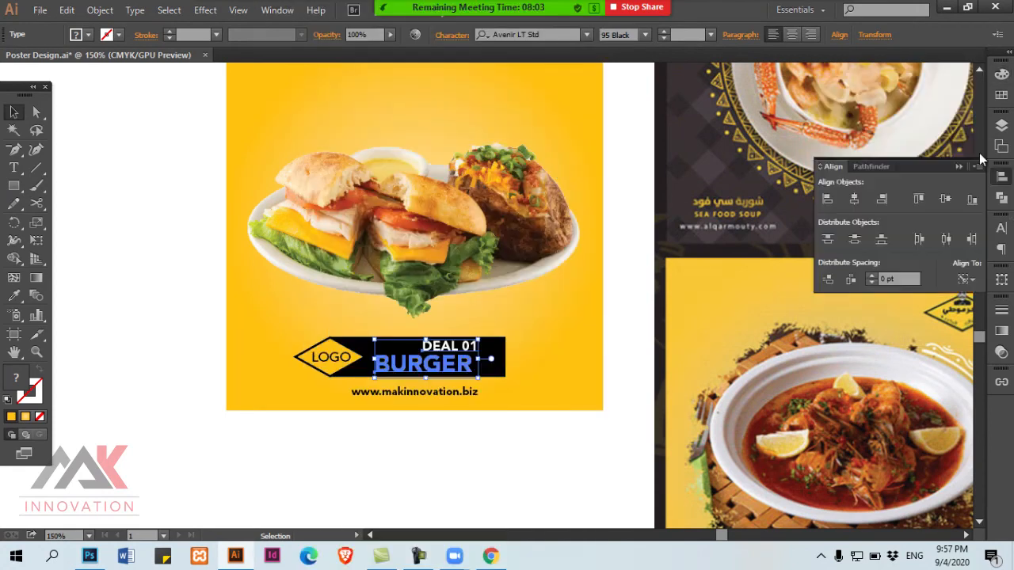
pyautogui.click(882, 200)
pyautogui.click(634, 262)
# Group the "DEAL 01" and "BURGER" texts and centre the group horizontally and vertically on the black bar
pyautogui.click(463, 349)
pyautogui.keyDown('shift'); pyautogui.click(405, 372); pyautogui.keyUp('shift')
pyautogui.hotkey('ctrl', 'g')
pyautogui.keyDown('ctrl'); pyautogui.click(452, 369); pyautogui.keyUp('ctrl')
pyautogui.moveTo(480, 292); pyautogui.dragTo(488, 314)
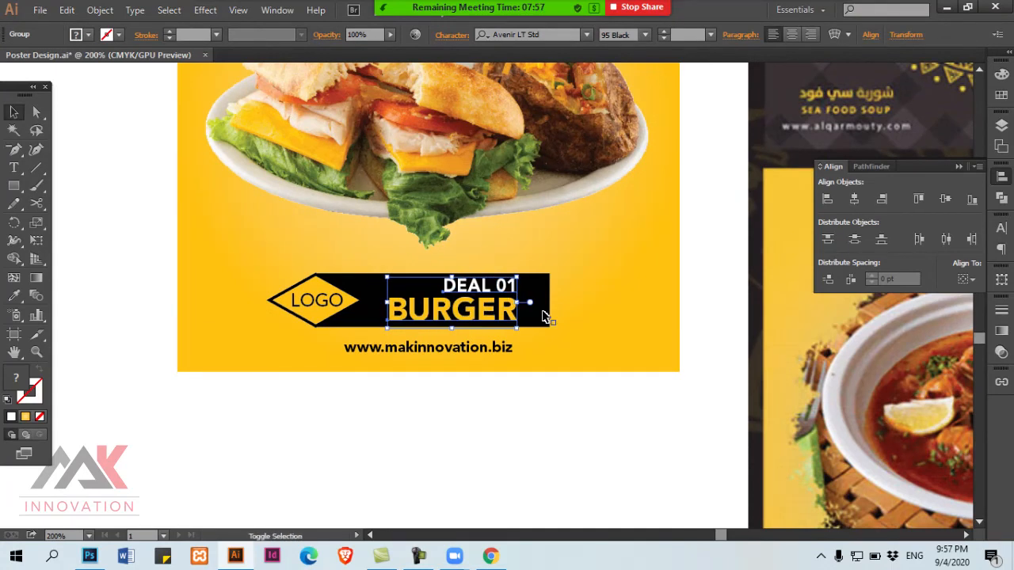
pyautogui.keyDown('shift'); pyautogui.click(543, 322); pyautogui.keyUp('shift')
pyautogui.click(493, 34)
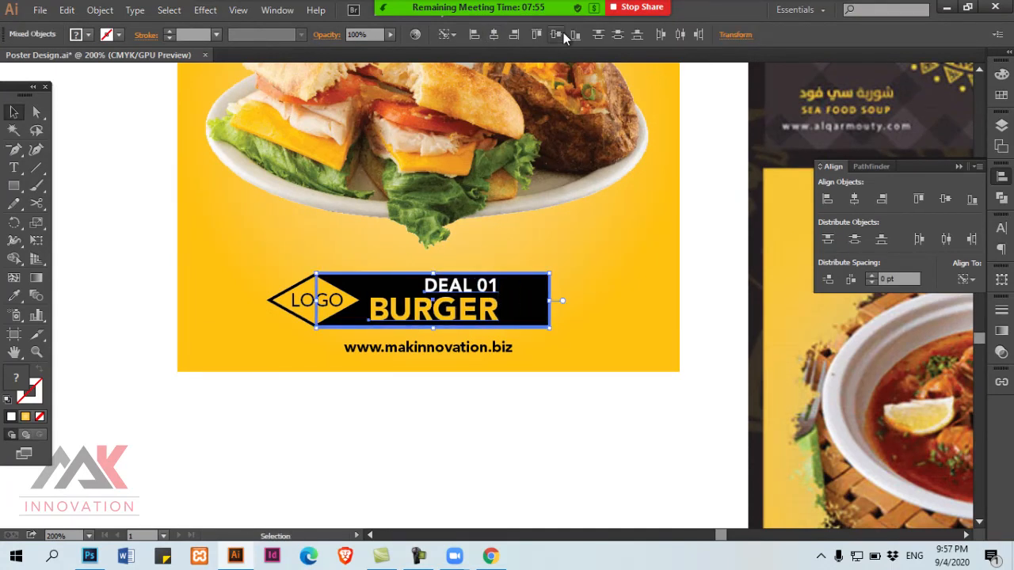
pyautogui.click(558, 35)
pyautogui.click(713, 162)
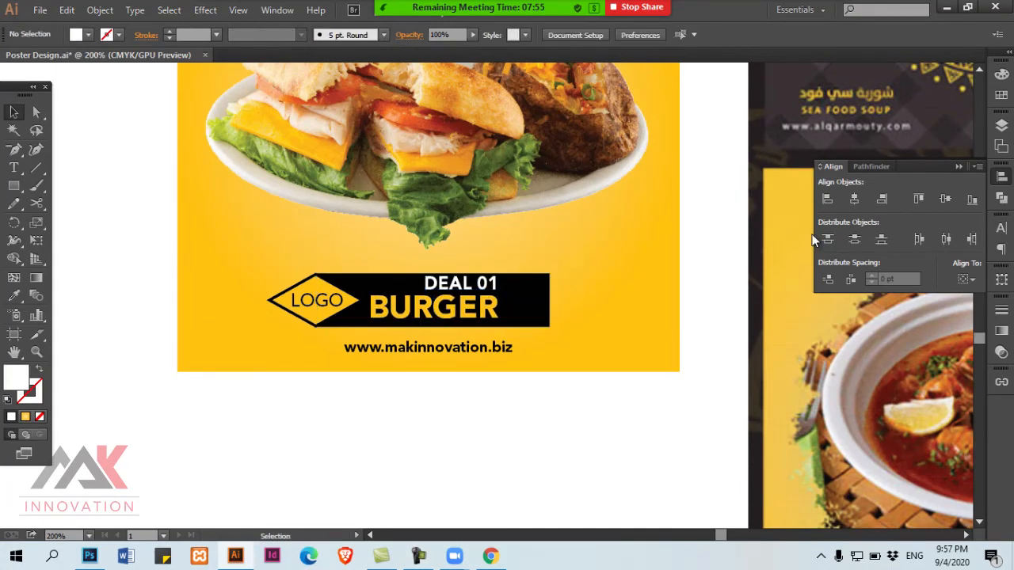
# Nudge the grouped "DEAL 01" and "BURGER" texts slightly down and to the right on the black bar
pyautogui.click(466, 322)
pyautogui.doubleClick(547, 310)
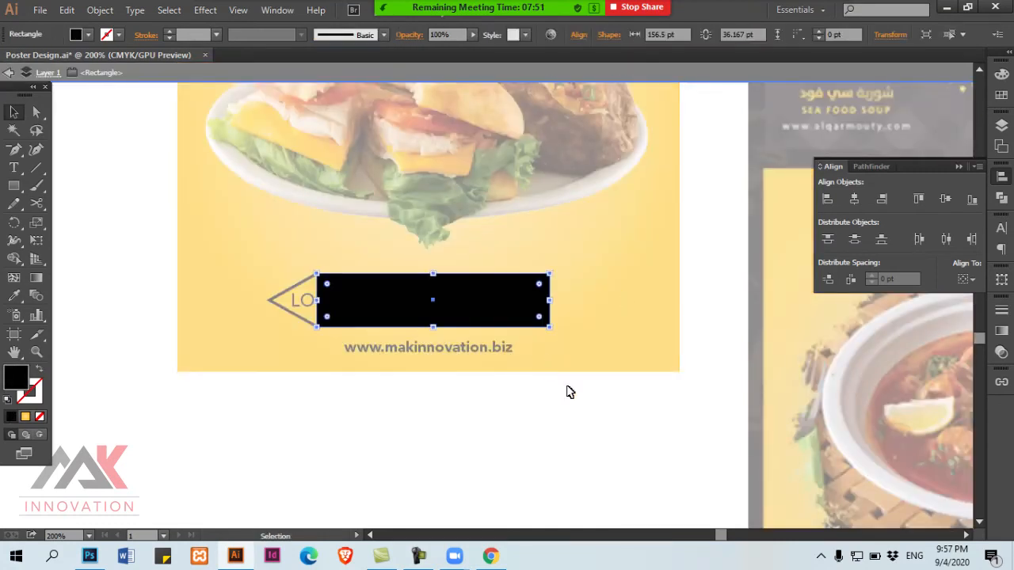
pyautogui.press('Escape')
pyautogui.click(495, 313)
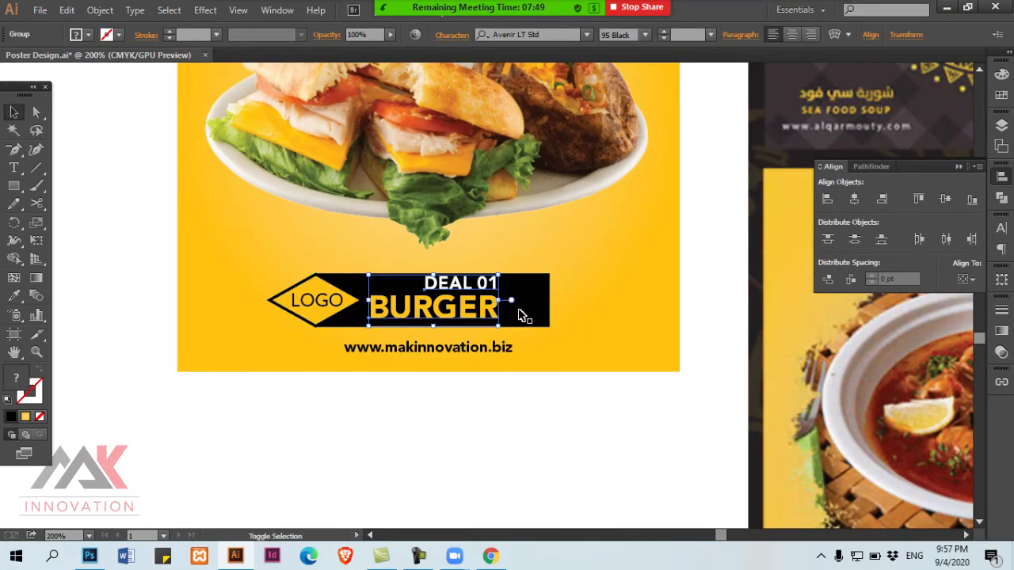
pyautogui.press('Down')
pyautogui.press('Right')
pyautogui.press('Right')
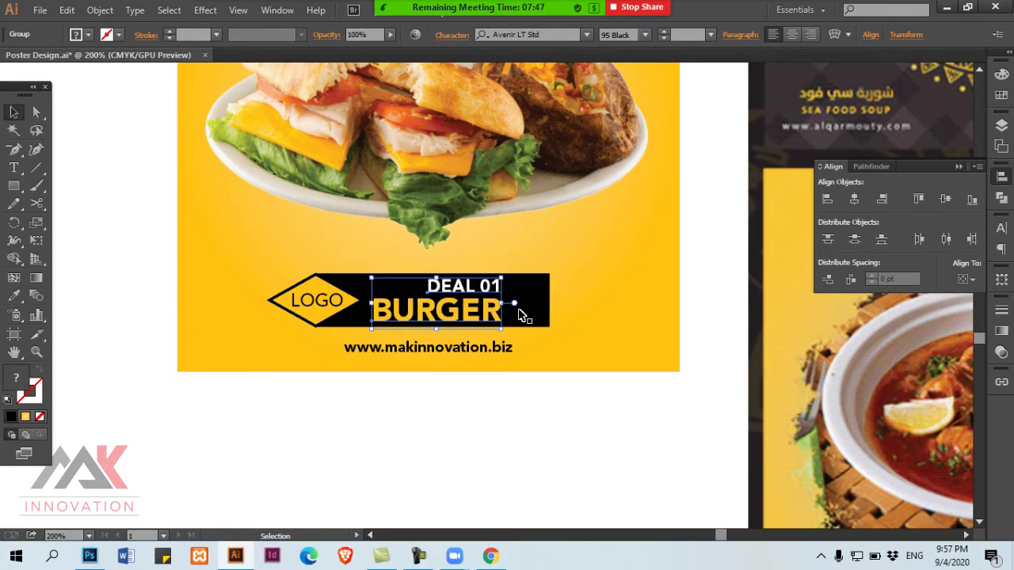
# Move the logo banner with its "DEAL 01 BURGER" caption to the top of the poster, above the food image
pyautogui.hotkey('ctrl', 'shift', 'a')
pyautogui.keyDown('ctrl'); pyautogui.keyDown('alt'); pyautogui.click(519, 311); pyautogui.keyUp('alt'); pyautogui.keyUp('ctrl')
pyautogui.keyDown('ctrl'); pyautogui.keyDown('alt'); pyautogui.click(520, 311); pyautogui.keyUp('alt'); pyautogui.keyUp('ctrl')
pyautogui.keyDown('ctrl'); pyautogui.keyDown('alt'); pyautogui.click(614, 328); pyautogui.keyUp('alt'); pyautogui.keyUp('ctrl')
pyautogui.moveTo(614, 328); pyautogui.dragTo(456, 425)
pyautogui.moveTo(362, 338); pyautogui.dragTo(361, 190)
pyautogui.hotkey('ctrl', 'shift', 'a')
pyautogui.hotkey('ctrl', 'z')
pyautogui.hotkey('ctrl', 'shift', 'a')
pyautogui.moveTo(255, 314); pyautogui.dragTo(361, 199)
# Shift the food image slightly down between the logo banner and the web address
pyautogui.click(295, 321)
pyautogui.hotkey('ctrl', '+')
pyautogui.hotkey('ctrl', '+')
pyautogui.moveTo(597, 288); pyautogui.dragTo(596, 299)
pyautogui.hotkey('ctrl', 'shift', 'a')
pyautogui.hotkey('ctrl', '-')
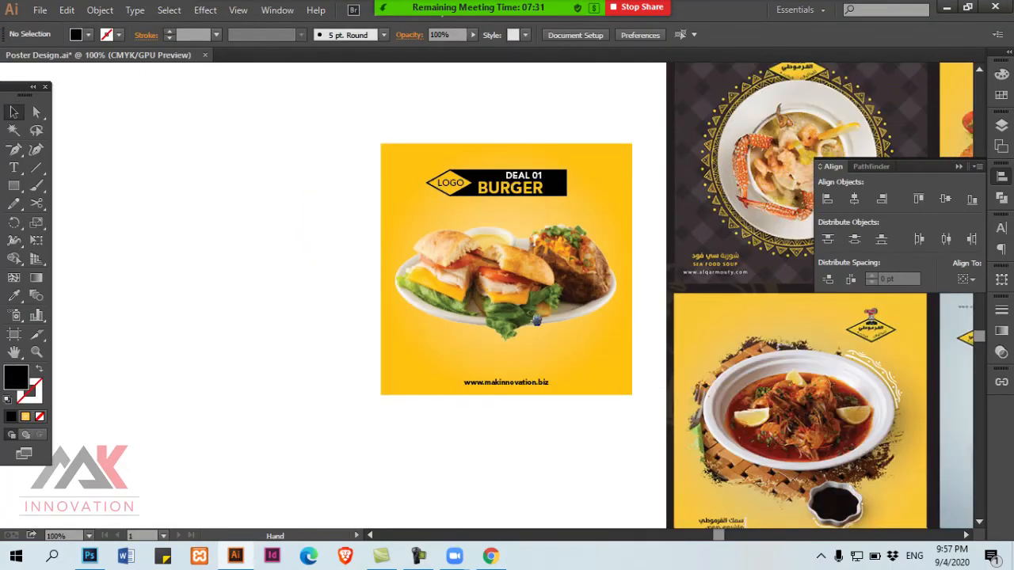
# Duplicate the complete burger poster directly below the original and save the document
pyautogui.moveTo(537, 320); pyautogui.dragTo(394, 302)
pyautogui.hotkey('ctrl', '-')
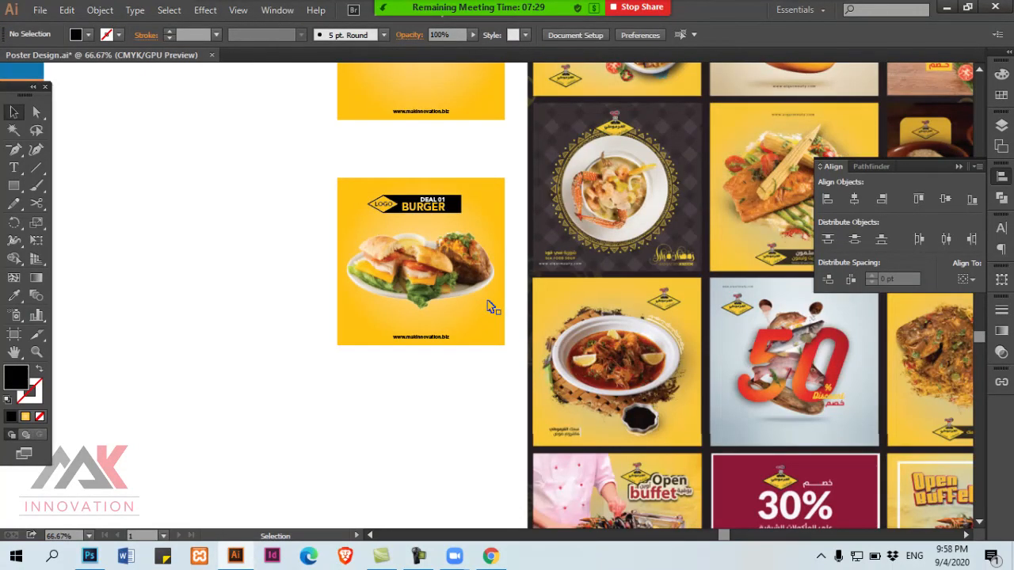
pyautogui.moveTo(531, 317); pyautogui.dragTo(517, 258)
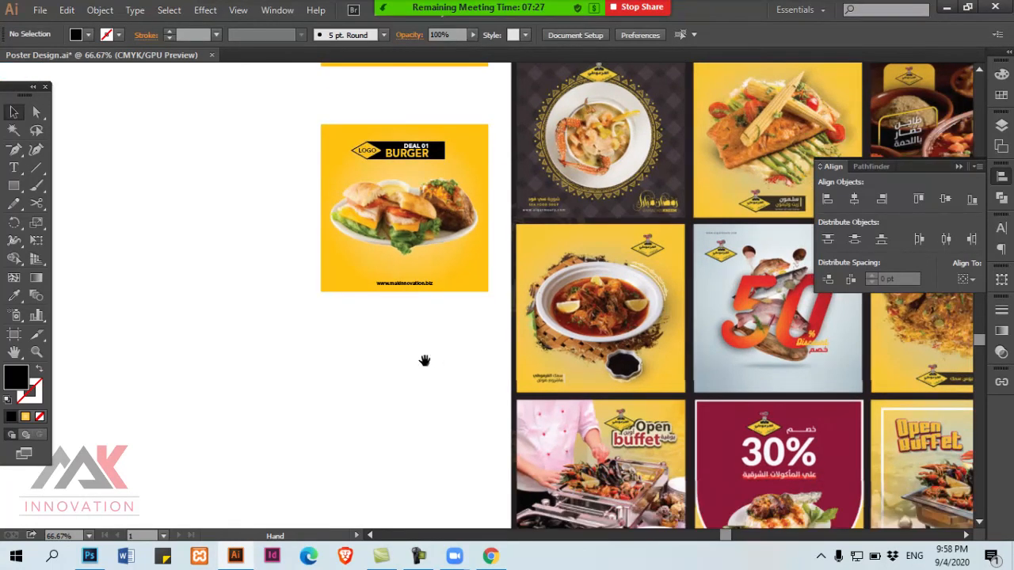
pyautogui.moveTo(299, 123); pyautogui.dragTo(505, 331)
pyautogui.moveTo(467, 335); pyautogui.dragTo(611, 309)
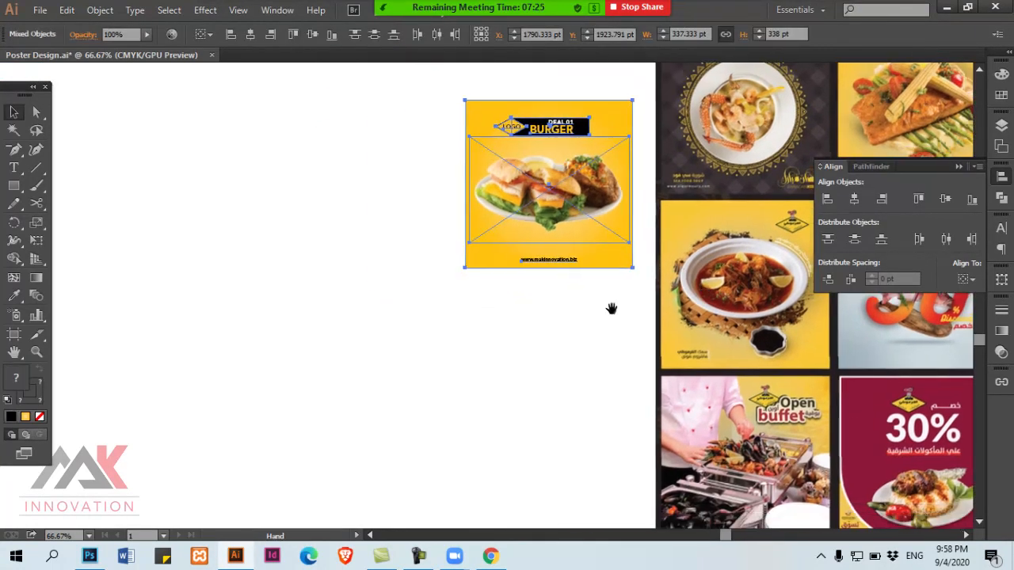
pyautogui.moveTo(567, 163); pyautogui.dragTo(536, 207)
pyautogui.click(583, 246)
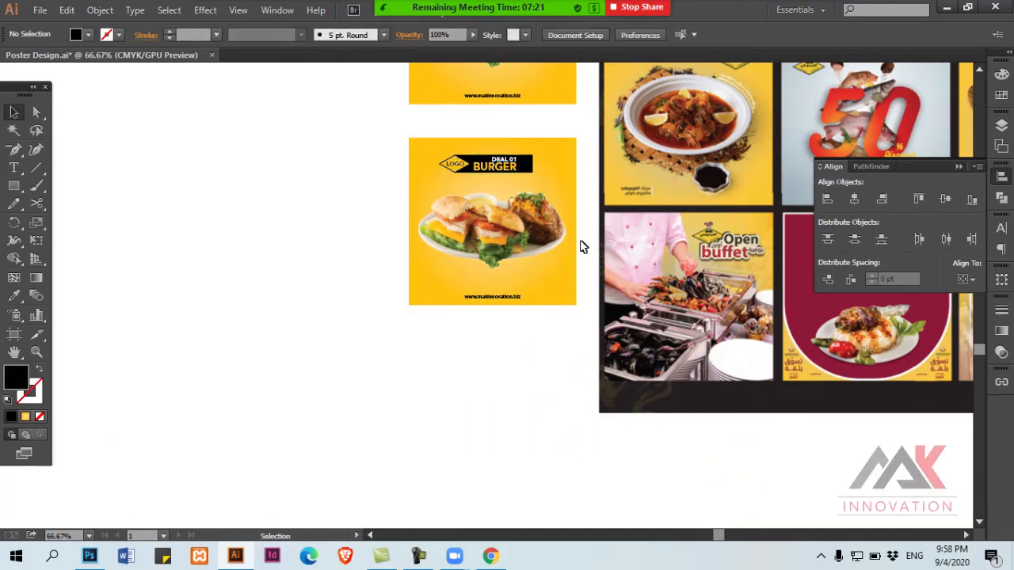
pyautogui.press('a')
pyautogui.hotkey('ctrl', 's')
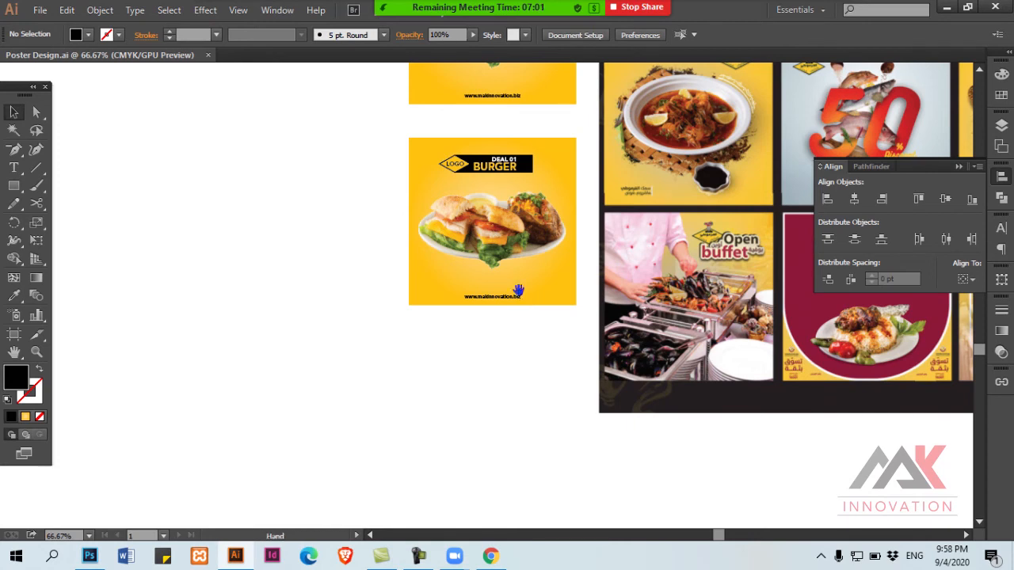
# Delete the caption group and black bar from the lower burger poster and move its food image off to the left
pyautogui.moveTo(473, 296); pyautogui.dragTo(422, 309)
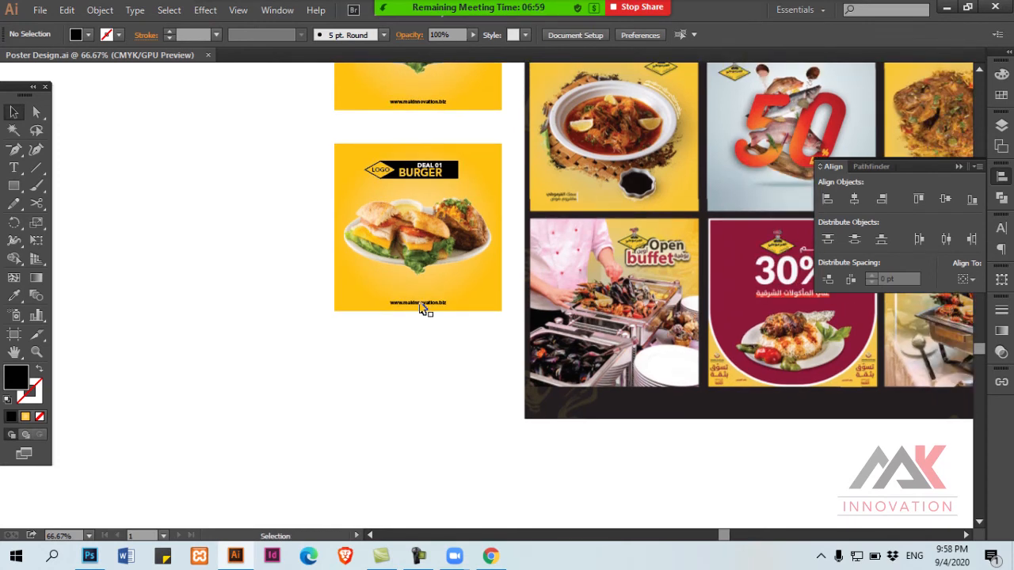
pyautogui.moveTo(591, 269)
pyautogui.mouseDown()
pyautogui.moveTo(419, 192)
pyautogui.moveTo(577, 269)
pyautogui.mouseUp()
pyautogui.moveTo(372, 191)
pyautogui.mouseDown()
pyautogui.moveTo(385, 249)
pyautogui.moveTo(363, 190)
pyautogui.mouseUp()
pyautogui.click(402, 178)
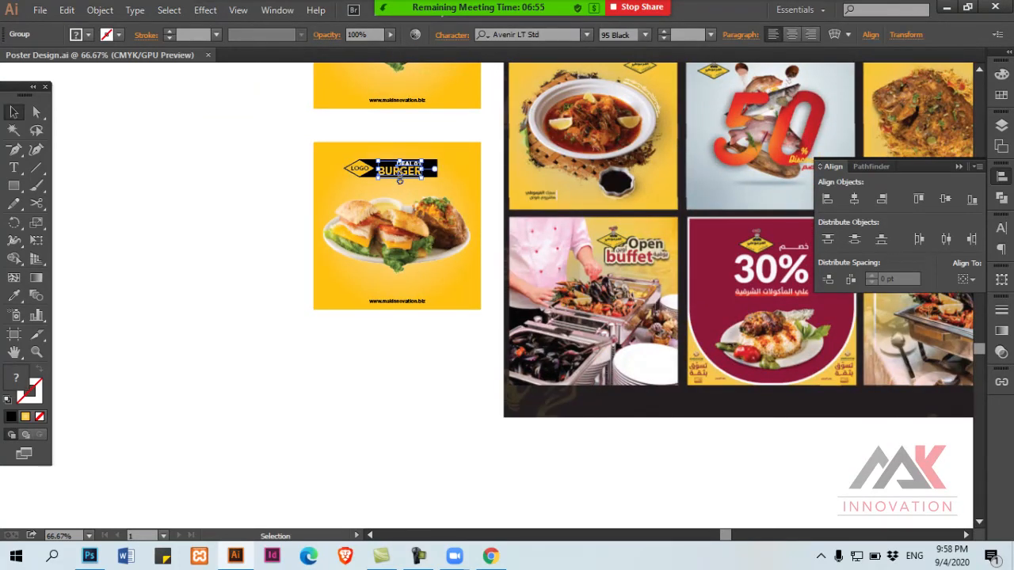
pyautogui.press('Delete')
pyautogui.click(401, 175)
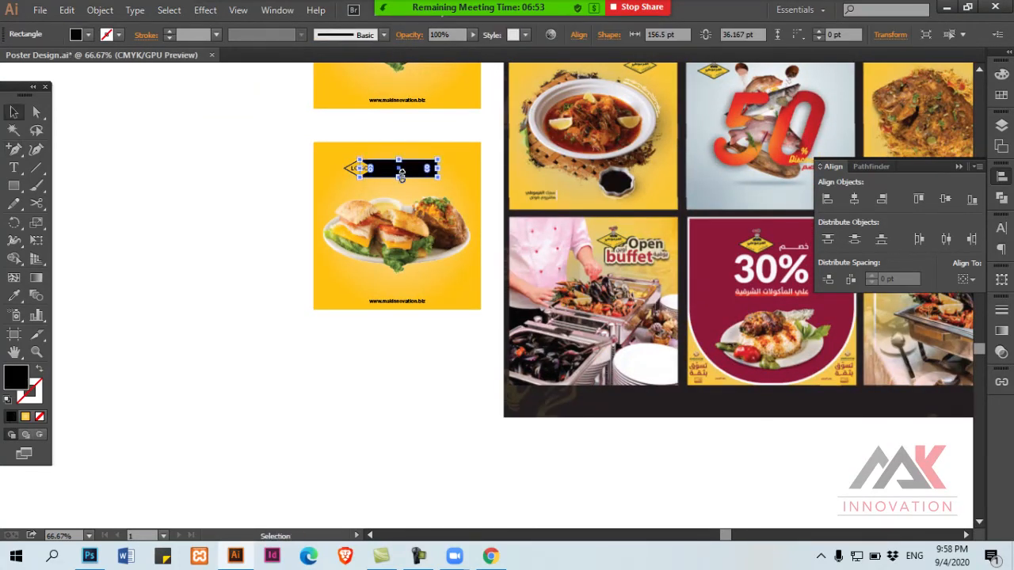
pyautogui.press('Delete')
pyautogui.click(426, 246)
pyautogui.press('Delete')
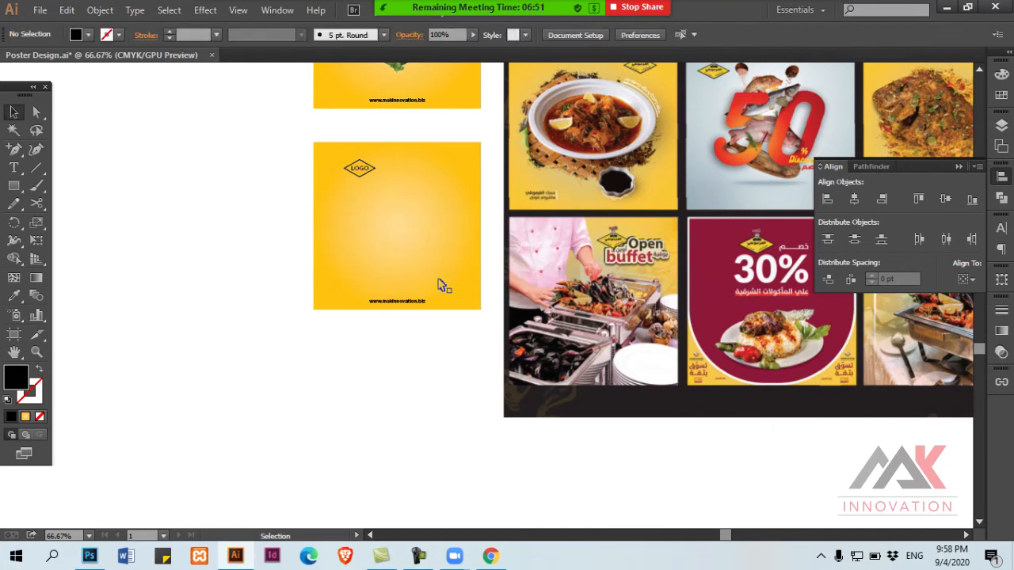
pyautogui.hotkey('ctrl', 'z')
pyautogui.moveTo(442, 249); pyautogui.dragTo(254, 249)
# Move the stripped poster with its logo and web address below the 30% reference design and save the document
pyautogui.moveTo(306, 130); pyautogui.dragTo(453, 339)
pyautogui.moveTo(454, 275); pyautogui.dragTo(482, 226)
pyautogui.moveTo(468, 200); pyautogui.dragTo(451, 405)
pyautogui.moveTo(462, 387); pyautogui.dragTo(705, 319)
pyautogui.moveTo(691, 317); pyautogui.dragTo(534, 383)
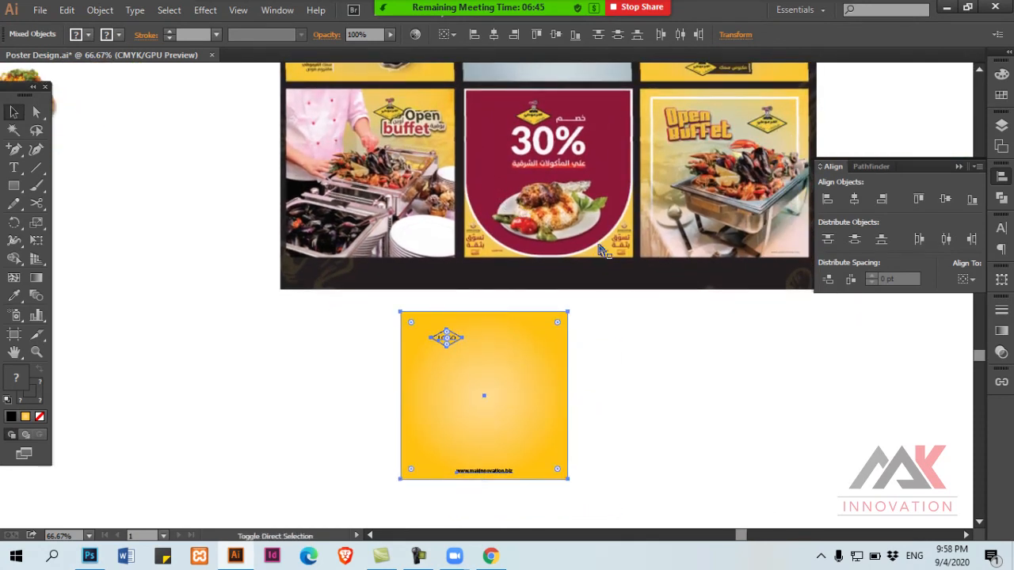
pyautogui.hotkey('ctrl', 'shift', 'a')
pyautogui.hotkey('ctrl', 's')
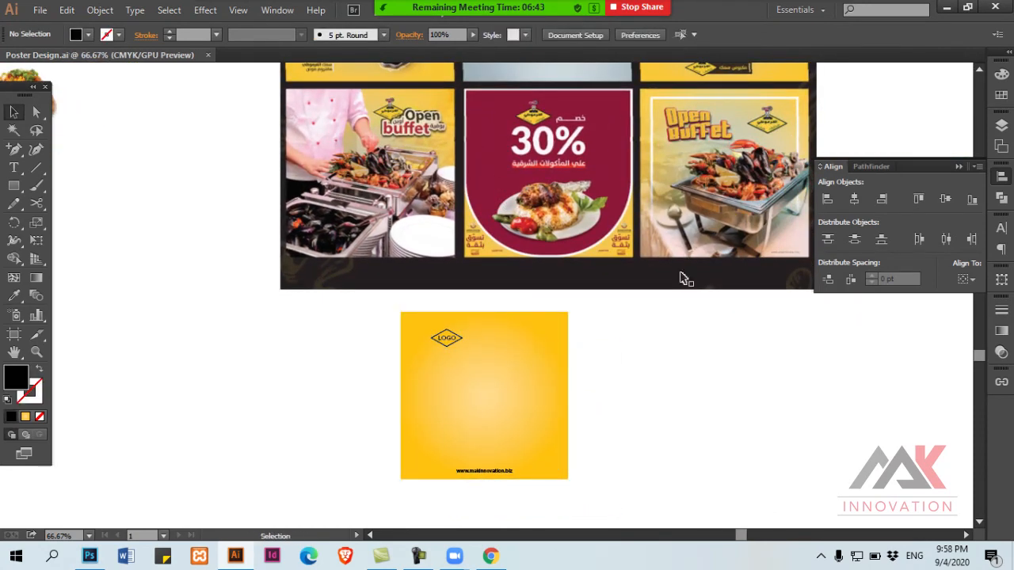
# Try filling the poster background with the maroon sampled from the 30% reference design, and undo it
pyautogui.scroll(-1, 640, 301)
pyautogui.hscroll(-3, 640, 301)
pyautogui.click(611, 324)
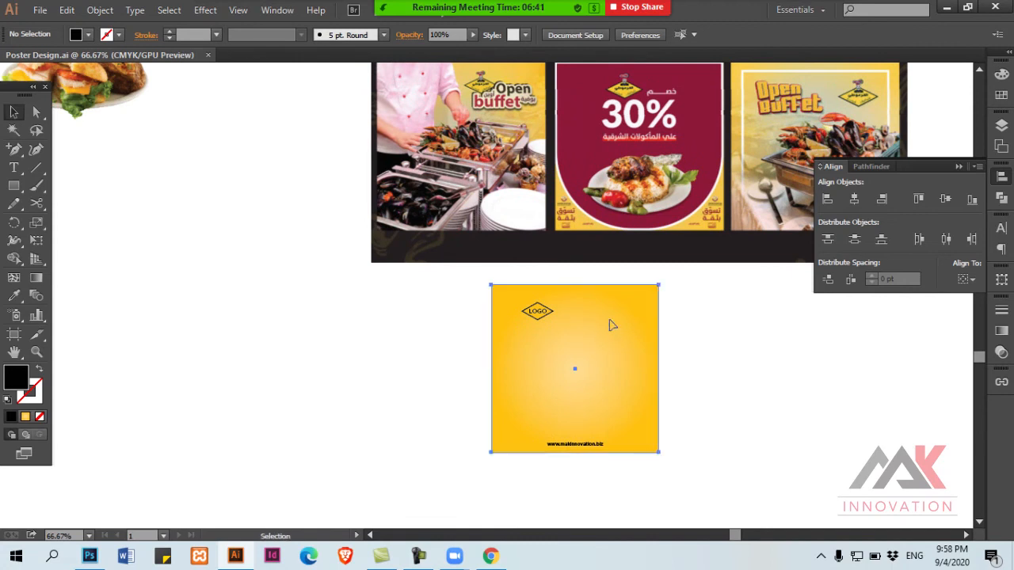
pyautogui.press('i')
pyautogui.click(578, 140)
pyautogui.hotkey('ctrl', 'shift', 'a')
pyautogui.press('v')
pyautogui.hotkey('ctrl', 'z')
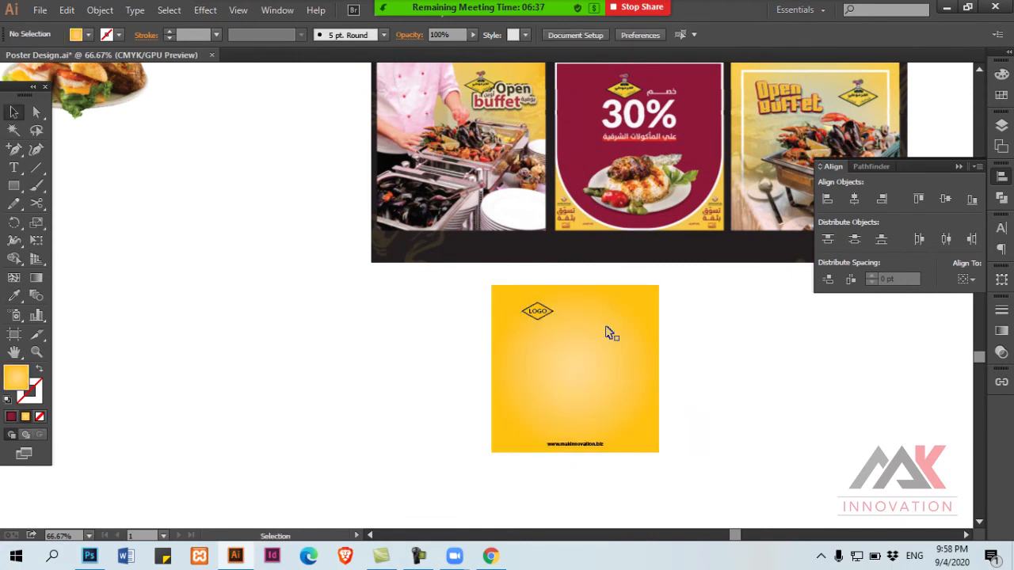
# Move the logo off the poster and draw a rectangle about 304 by 312 pt over the yellow background
pyautogui.moveTo(535, 310); pyautogui.dragTo(362, 311)
pyautogui.click(27, 189)
pyautogui.click(106, 204)
pyautogui.hscroll(5, 238, 236)
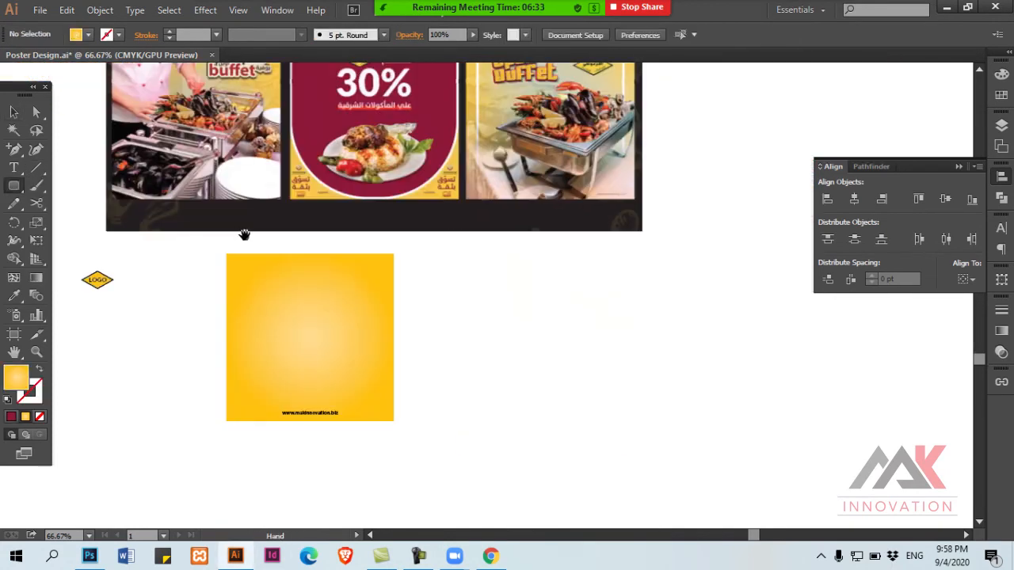
pyautogui.moveTo(232, 241); pyautogui.dragTo(382, 393)
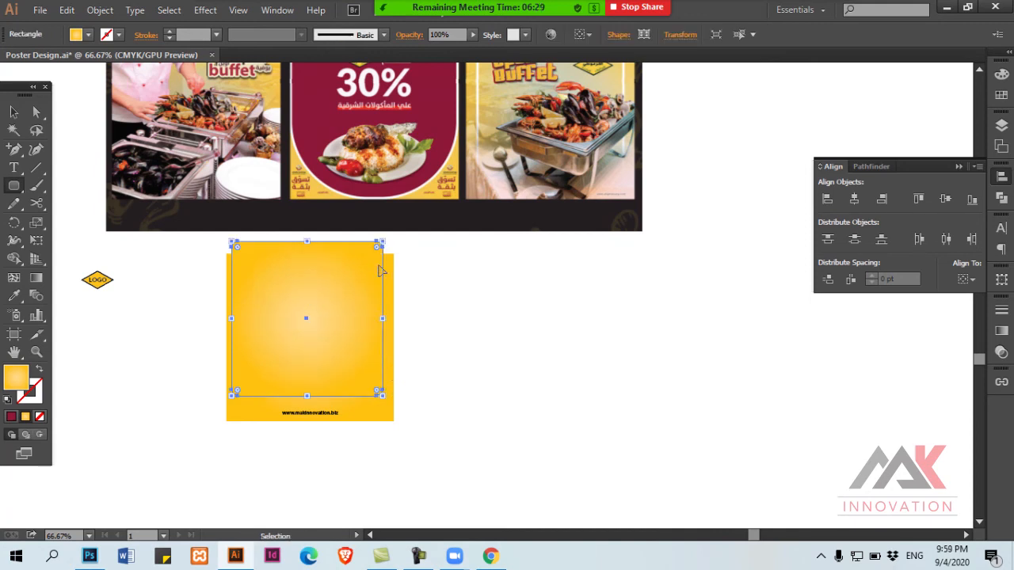
# Round the new rectangle's corners to a radius of about 122 pt and move it to the right of the poster
pyautogui.moveTo(378, 248); pyautogui.dragTo(322, 303)
pyautogui.hotkey('ctrl', 'shift', 'a')
pyautogui.press('v')
pyautogui.moveTo(341, 336); pyautogui.dragTo(498, 336)
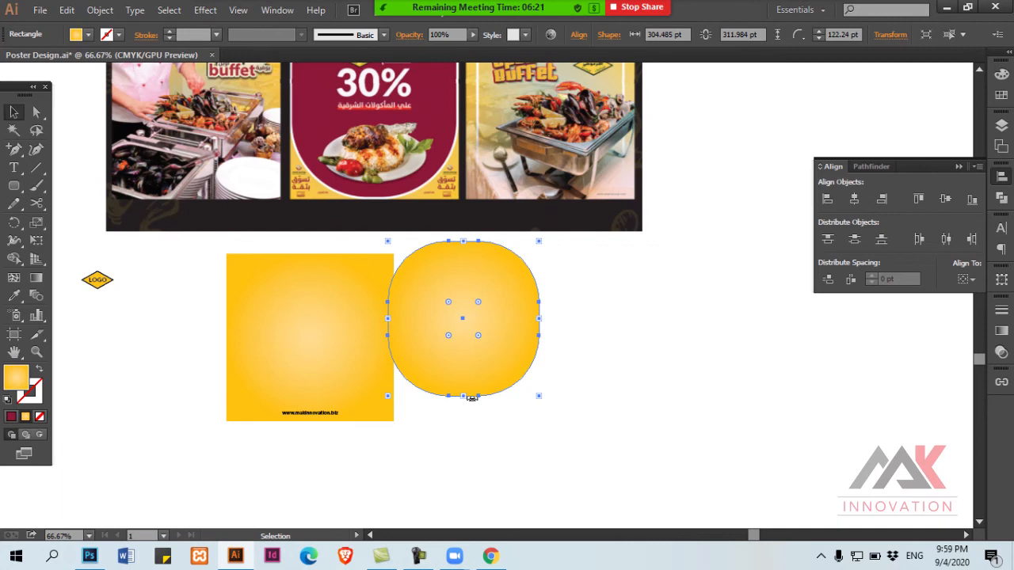
# Stretch the rounded shape to about 507 pt tall, round its ends fully and move it clear of the poster
pyautogui.moveTo(463, 399); pyautogui.dragTo(463, 492)
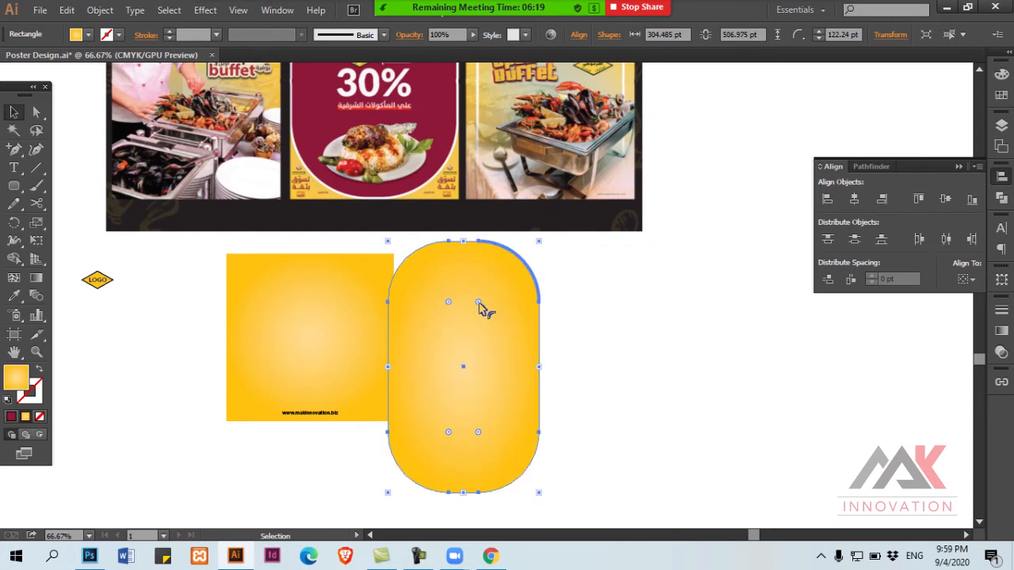
pyautogui.moveTo(478, 305); pyautogui.dragTo(438, 313)
pyautogui.moveTo(484, 358); pyautogui.dragTo(572, 388)
# Delete the anchor points of the shape's rounded top and join the two open ends with a straight edge
pyautogui.press('a')
pyautogui.moveTo(437, 292); pyautogui.dragTo(689, 392)
pyautogui.moveTo(514, 274); pyautogui.dragTo(617, 303)
pyautogui.press('Delete')
pyautogui.moveTo(679, 310); pyautogui.dragTo(441, 393)
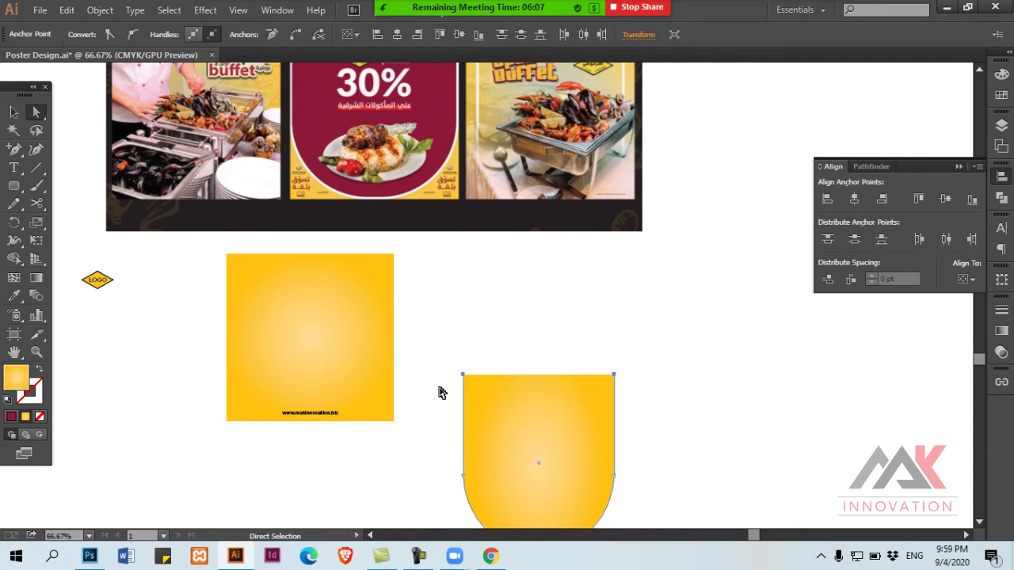
pyautogui.hotkey('ctrl', 'j')
pyautogui.click(458, 383)
pyautogui.click(474, 388)
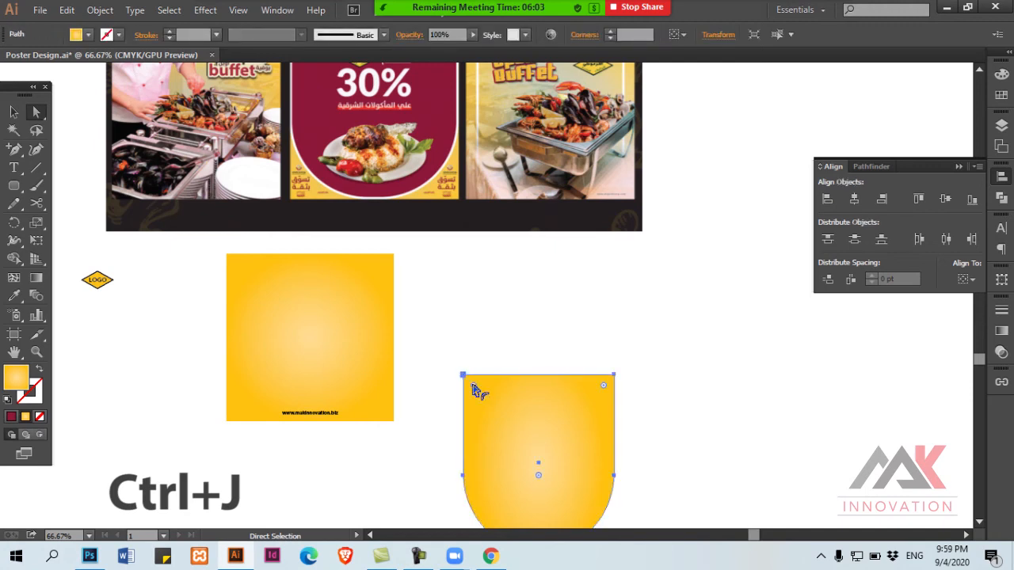
# Fill the U-shaped panel with the maroon sampled from the 30% reference design
pyautogui.press('i')
pyautogui.click(459, 144)
pyautogui.press('v')
pyautogui.click(565, 336)
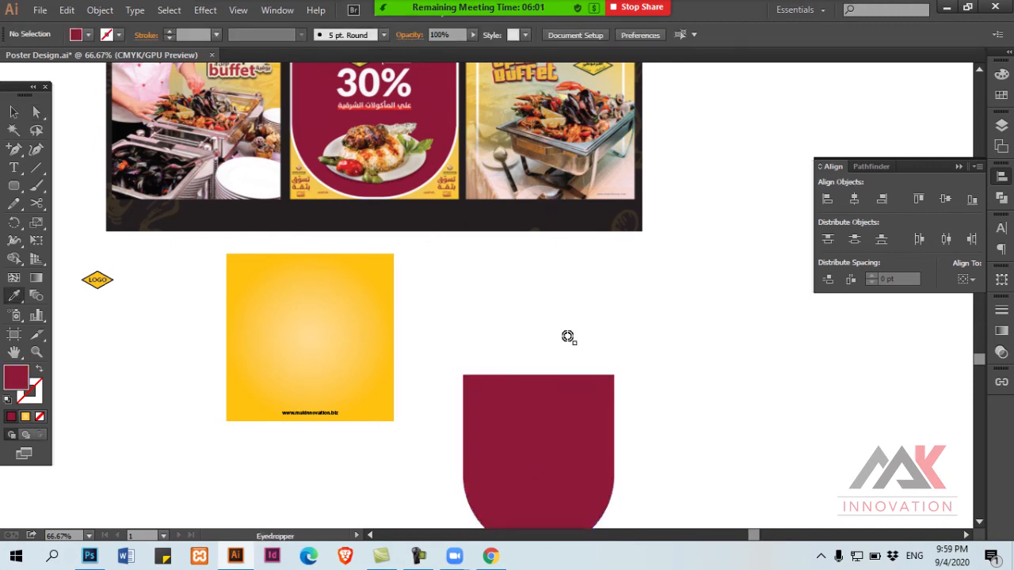
# Add a 1 pt white stroke to the maroon shape
pyautogui.click(548, 396)
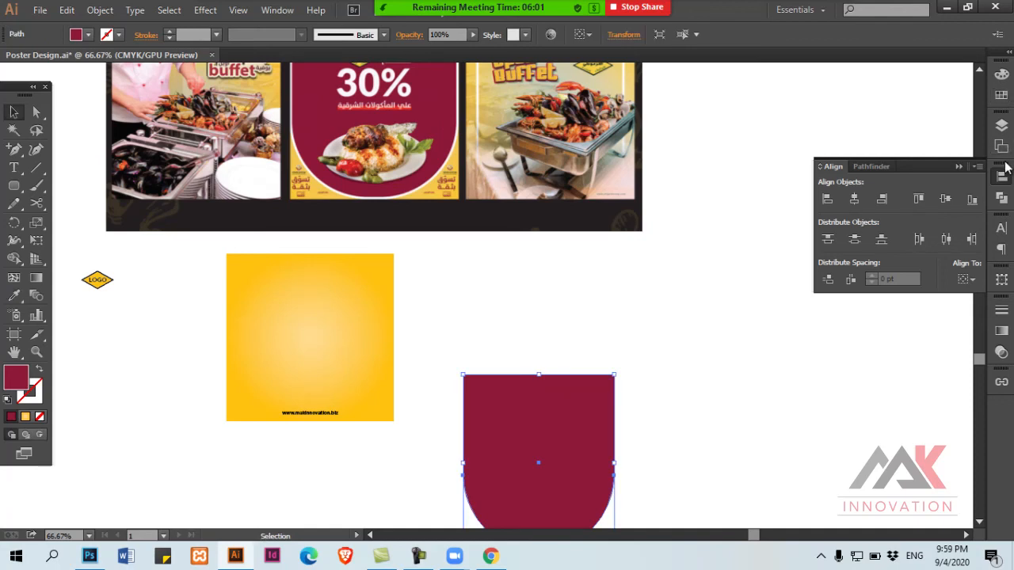
pyautogui.click(1001, 310)
pyautogui.click(921, 314)
pyautogui.click(940, 57)
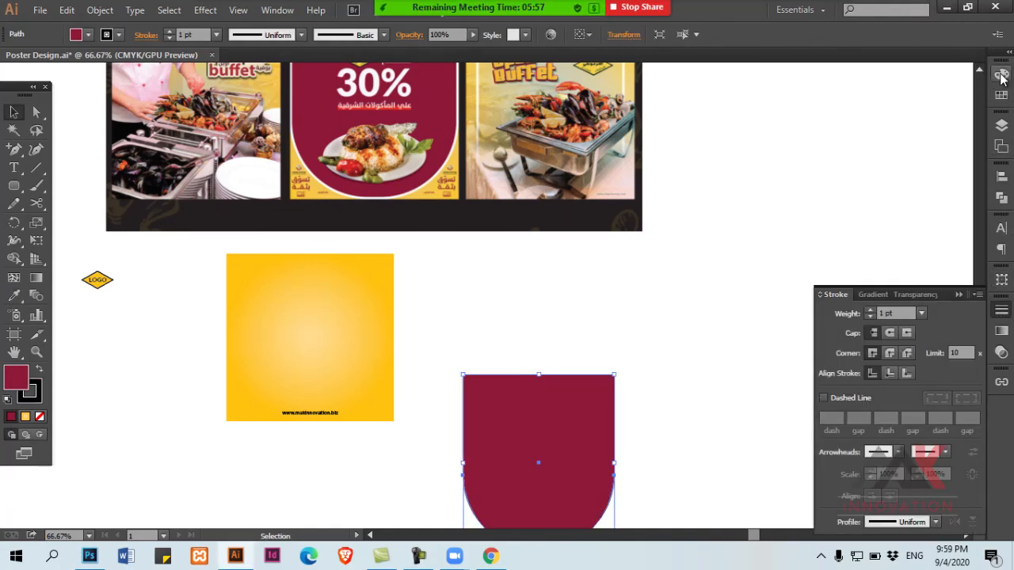
pyautogui.click(1001, 74)
pyautogui.click(836, 106)
pyautogui.click(842, 160)
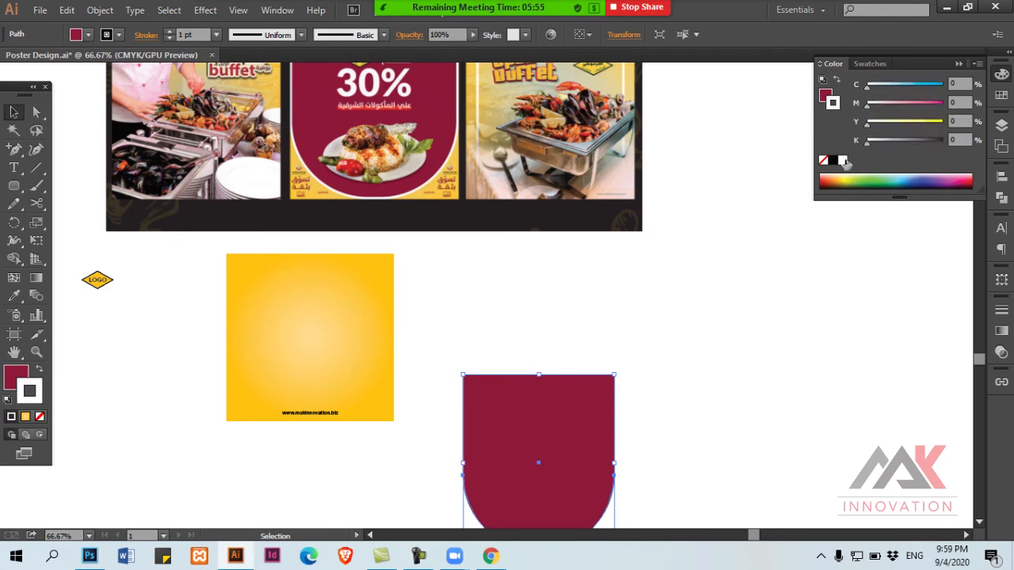
pyautogui.click(1002, 72)
# Move the maroon shape onto the yellow poster and set its stroke weight to 4 pt
pyautogui.moveTo(554, 412); pyautogui.dragTo(328, 300)
pyautogui.click(1001, 309)
pyautogui.click(870, 310)
pyautogui.click(870, 310)
pyautogui.click(870, 313)
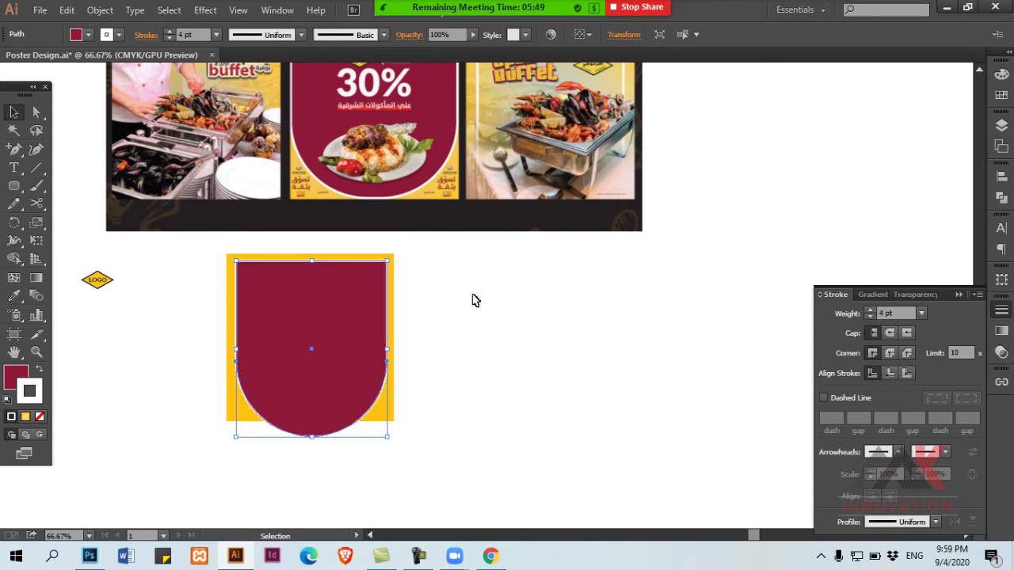
# Centre the maroon shape horizontally on the yellow background and align their top edges
pyautogui.hscroll(-2, 451, 328)
pyautogui.keyDown('shift'); pyautogui.click(485, 408); pyautogui.keyUp('shift')
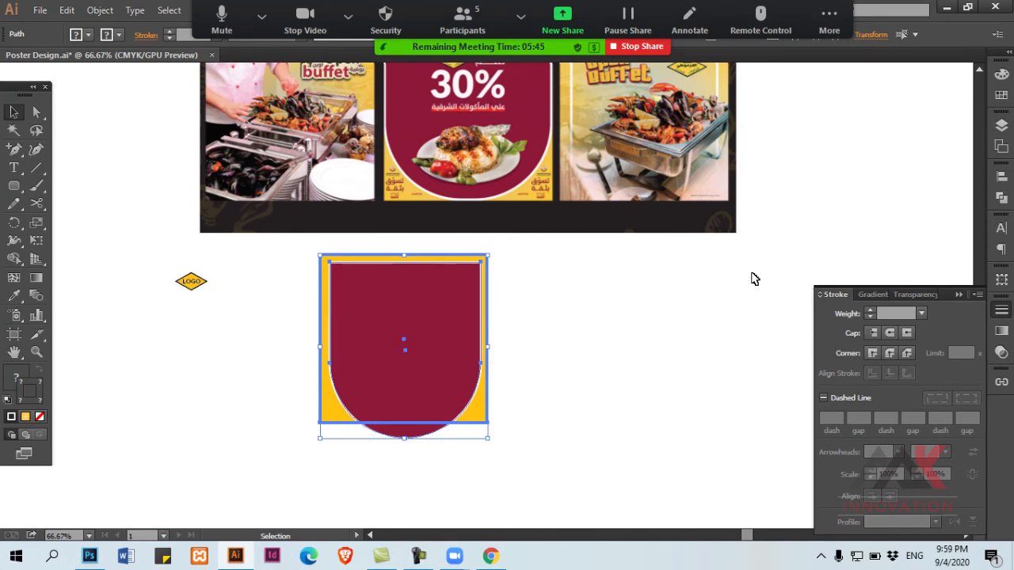
pyautogui.hotkey('alt', 'w')
pyautogui.press('Escape')
pyautogui.click(1001, 177)
pyautogui.click(858, 198)
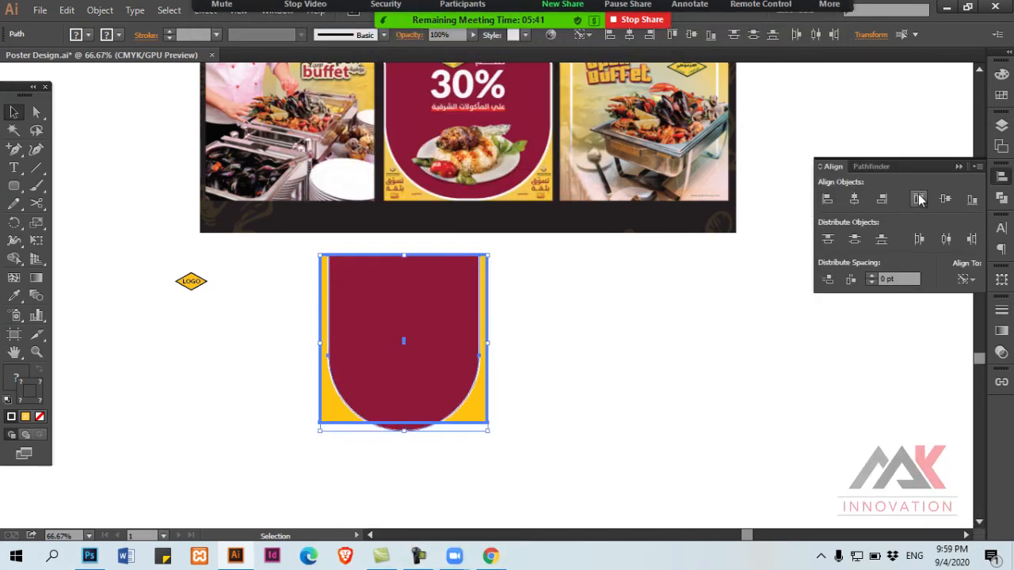
pyautogui.click(532, 365)
# Shorten the maroon shape by moving its lower anchor points up until the curve clears the web address
pyautogui.moveTo(394, 362); pyautogui.dragTo(537, 344)
pyautogui.doubleClick(545, 348)
pyautogui.press('a')
pyautogui.moveTo(446, 330); pyautogui.dragTo(735, 440)
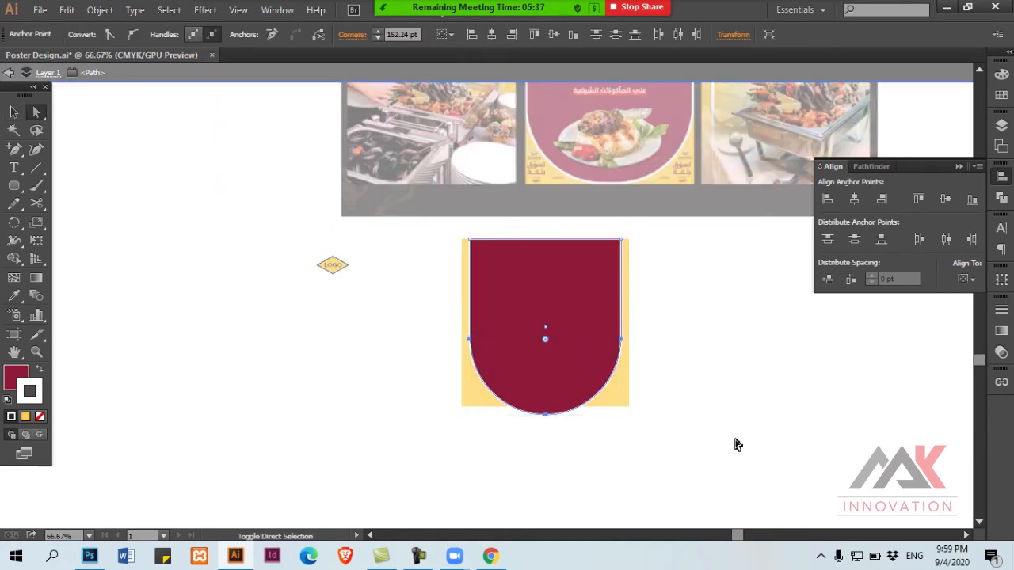
pyautogui.hotkey('shift', 'Up')
pyautogui.hotkey('shift', 'Up')
pyautogui.hotkey('shift', 'Up')
pyautogui.hotkey('shift', 'Up')
pyautogui.hotkey('shift', 'Up')
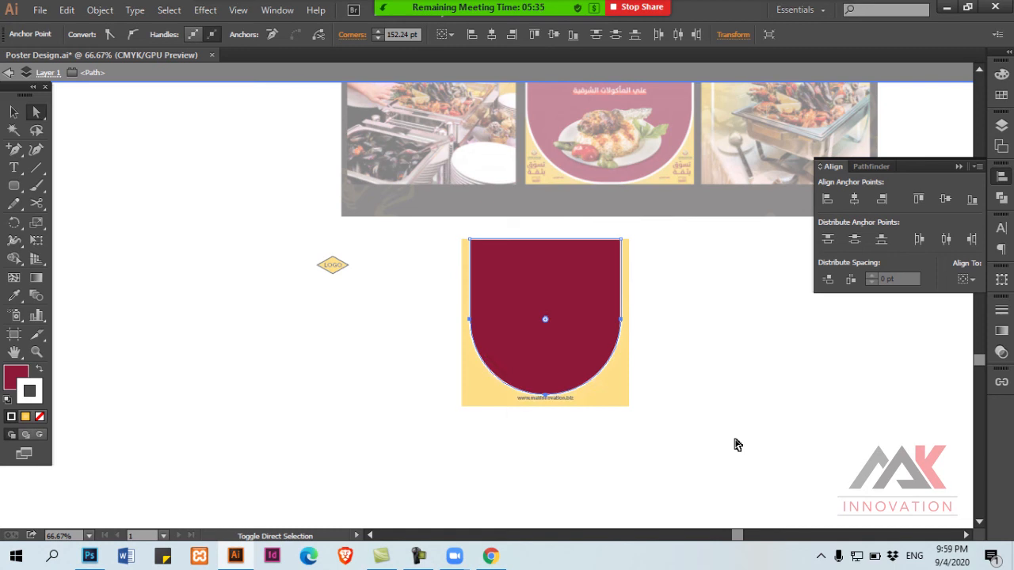
pyautogui.hotkey('shift', 'Down')
pyautogui.click(735, 445)
pyautogui.press('v')
pyautogui.doubleClick(735, 444)
# Move the web address to the poster's bottom-right corner
pyautogui.press('space')
pyautogui.moveTo(635, 326); pyautogui.dragTo(601, 369)
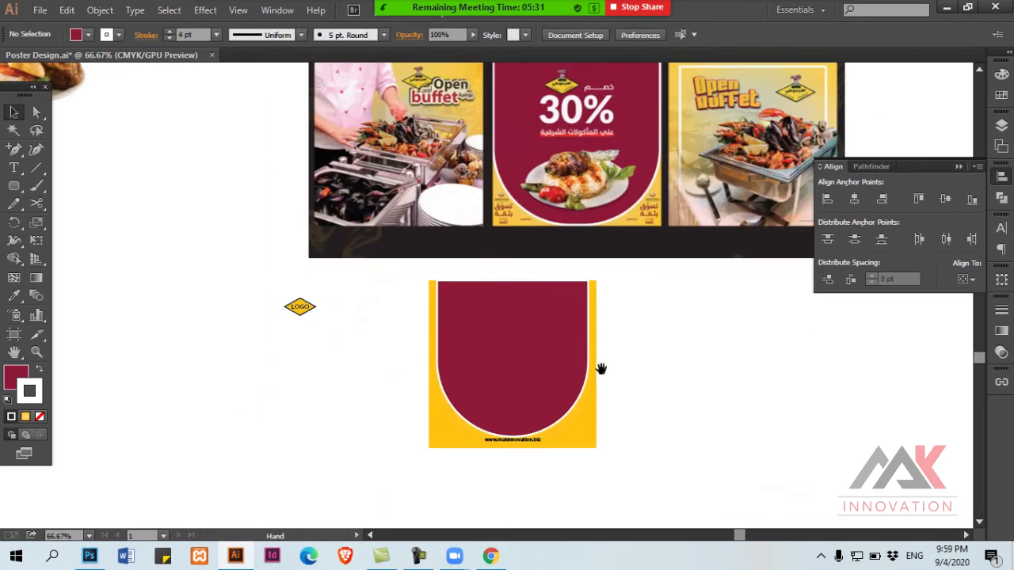
pyautogui.moveTo(530, 445); pyautogui.dragTo(595, 449)
pyautogui.click(684, 420)
pyautogui.scroll(1, 453, 378)
# Place the logo on the upper part of the maroon shape and send the shape and yellow background to the back
pyautogui.moveTo(304, 329); pyautogui.dragTo(484, 327)
pyautogui.keyDown('shift'); pyautogui.click(545, 384); pyautogui.keyUp('shift')
pyautogui.click(545, 380)
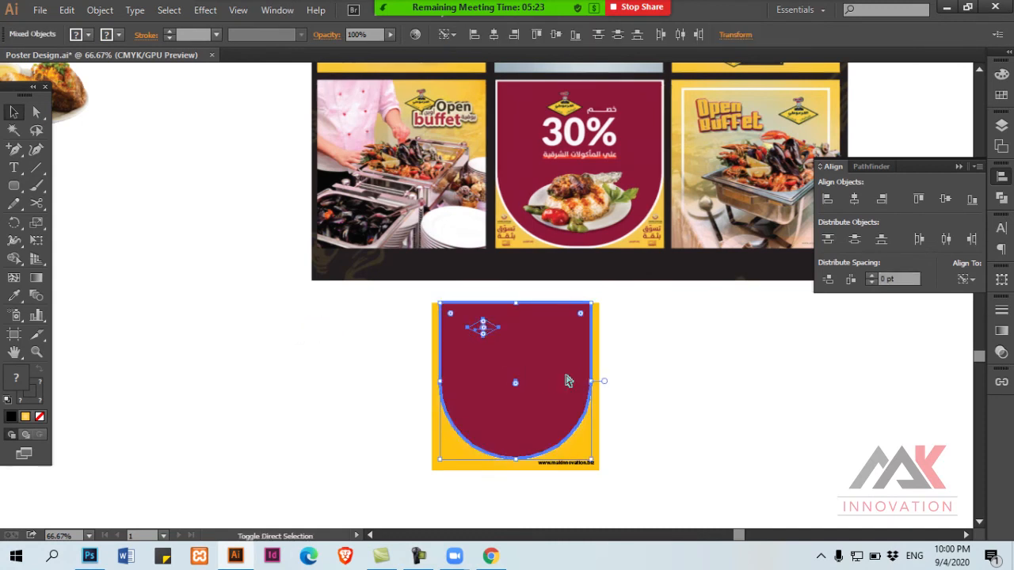
pyautogui.hotkey('ctrl', 'shift', 'a')
pyautogui.click(553, 380)
pyautogui.moveTo(670, 375); pyautogui.dragTo(563, 412)
pyautogui.hotkey('ctrl', 'shift', '[')
pyautogui.hotkey('ctrl', 'shift', 'a')
# Centre the logo horizontally on the maroon shape
pyautogui.click(484, 327)
pyautogui.keyDown('shift'); pyautogui.click(547, 376); pyautogui.keyUp('shift')
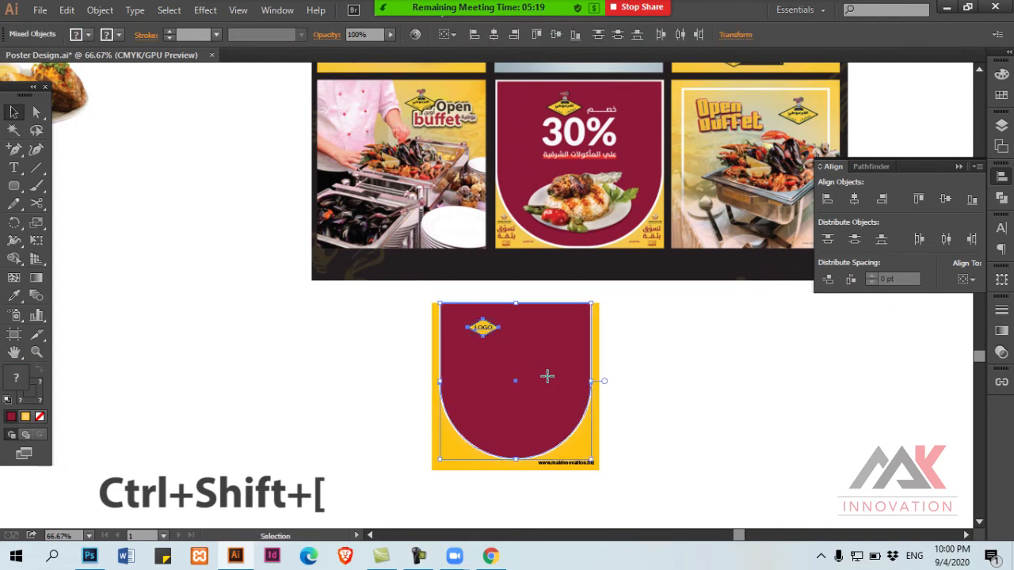
pyautogui.click(494, 34)
pyautogui.click(686, 282)
# Add the text "30%" on the empty canvas beside the maroon poster
pyautogui.press('t')
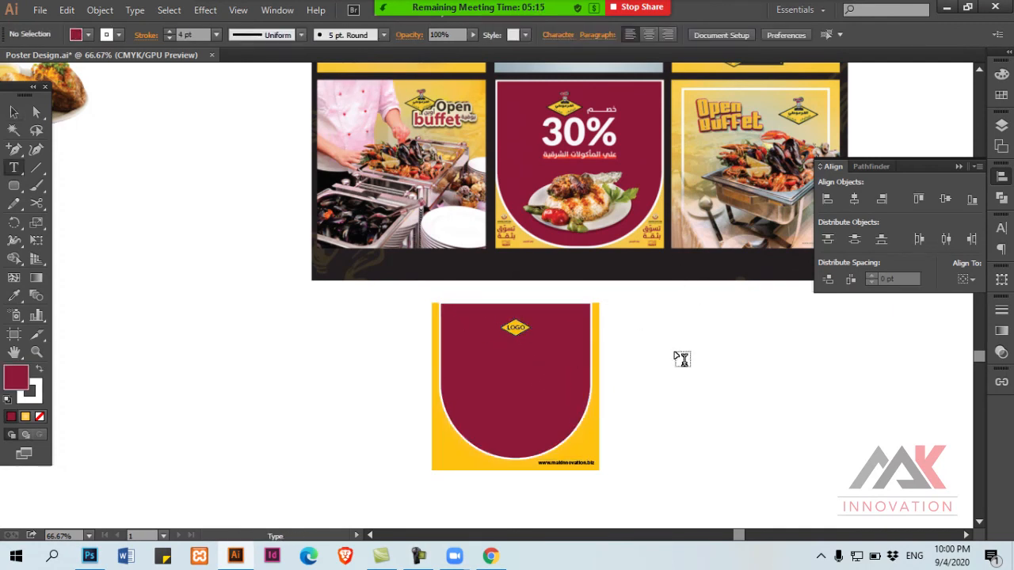
pyautogui.click(681, 359)
pyautogui.write('30')
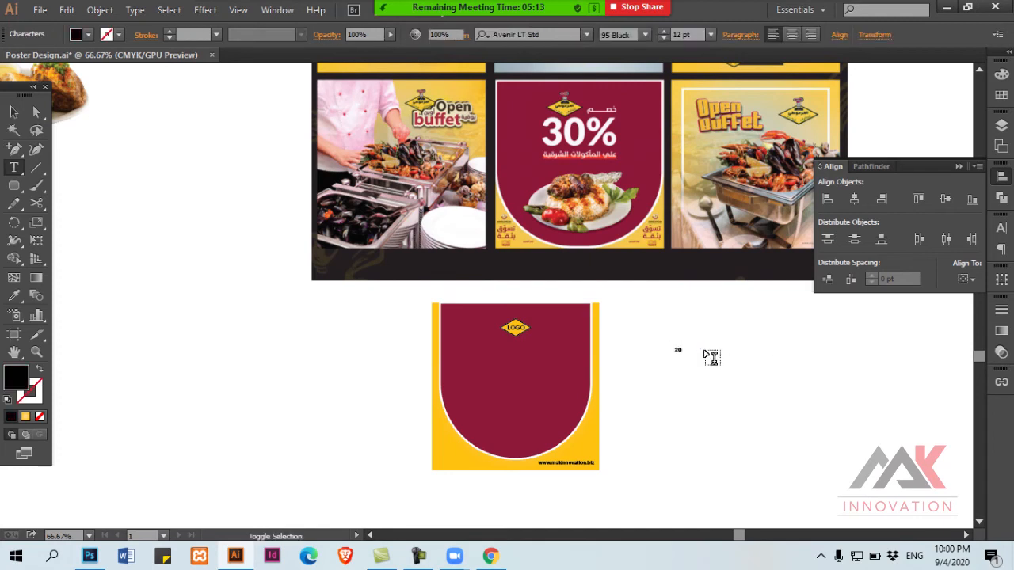
pyautogui.keyDown('ctrl'); pyautogui.click(709, 357); pyautogui.keyUp('ctrl')
pyautogui.click(678, 351)
pyautogui.click(462, 314)
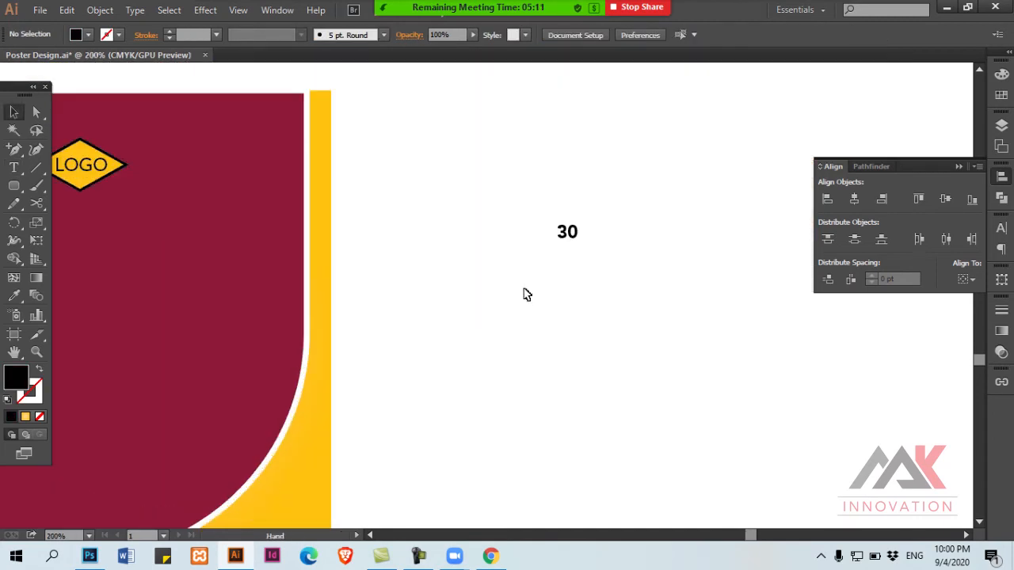
pyautogui.click(568, 238)
pyautogui.doubleClick(569, 238)
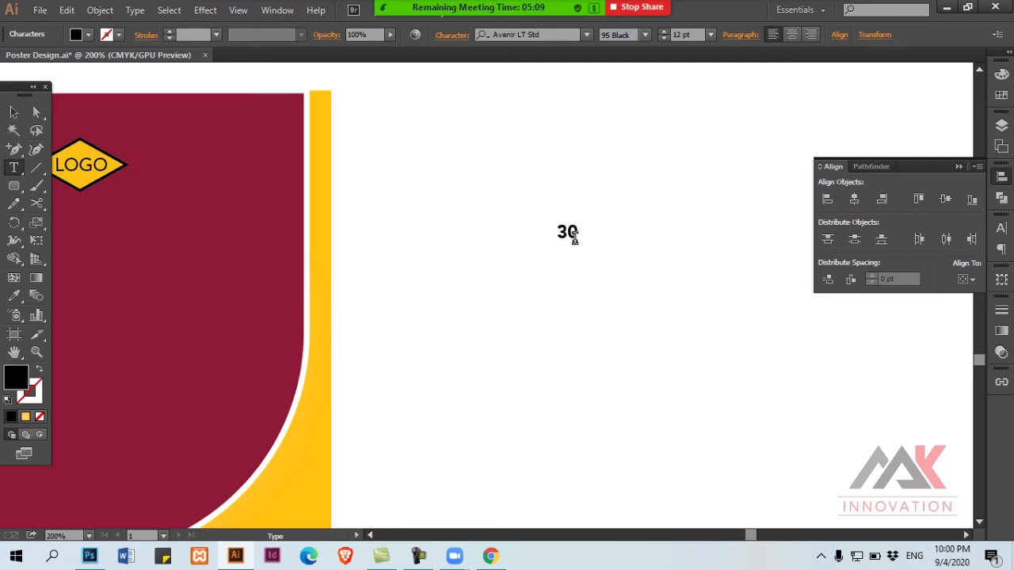
pyautogui.write('%')
pyautogui.hotkey('ctrl', 'shift', 'a')
pyautogui.press('v')
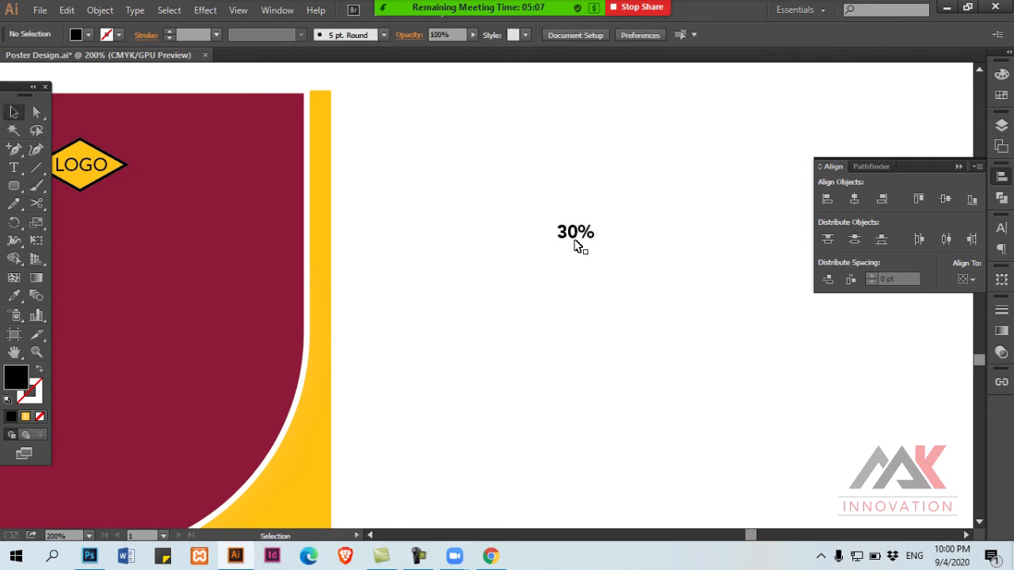
# Place the 30% text on the maroon shape below the logo, enlarged to about 58 pt
pyautogui.keyDown('ctrl'); pyautogui.keyDown('alt'); pyautogui.click(578, 247); pyautogui.keyUp('alt'); pyautogui.keyUp('ctrl')
pyautogui.keyDown('ctrl'); pyautogui.keyDown('alt'); pyautogui.click(559, 254); pyautogui.keyUp('alt'); pyautogui.keyUp('ctrl')
pyautogui.keyDown('ctrl'); pyautogui.keyDown('alt'); pyautogui.click(494, 258); pyautogui.keyUp('alt'); pyautogui.keyUp('ctrl')
pyautogui.moveTo(420, 249); pyautogui.dragTo(579, 258)
pyautogui.click(611, 343)
pyautogui.moveTo(616, 349); pyautogui.dragTo(675, 372)
pyautogui.moveTo(470, 370); pyautogui.dragTo(471, 370)
pyautogui.keyDown('ctrl'); pyautogui.click(500, 368); pyautogui.keyUp('ctrl')
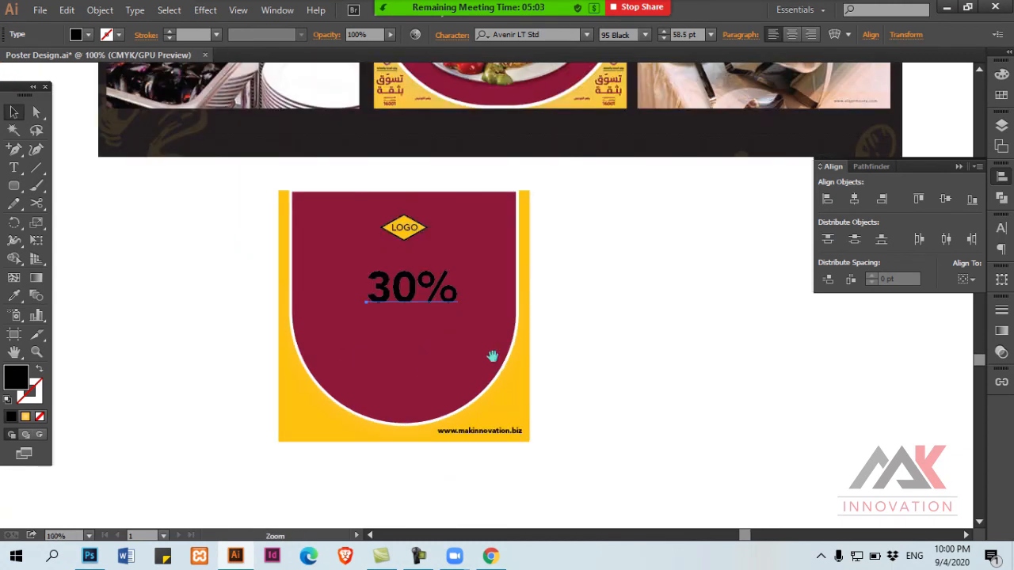
# Enlarge the 30% text to about 115 pt and fill it with white
pyautogui.keyDown('ctrl'); pyautogui.click(469, 328); pyautogui.keyUp('ctrl')
pyautogui.moveTo(450, 269); pyautogui.dragTo(594, 310)
pyautogui.press('i')
pyautogui.click(745, 303)
pyautogui.press('v')
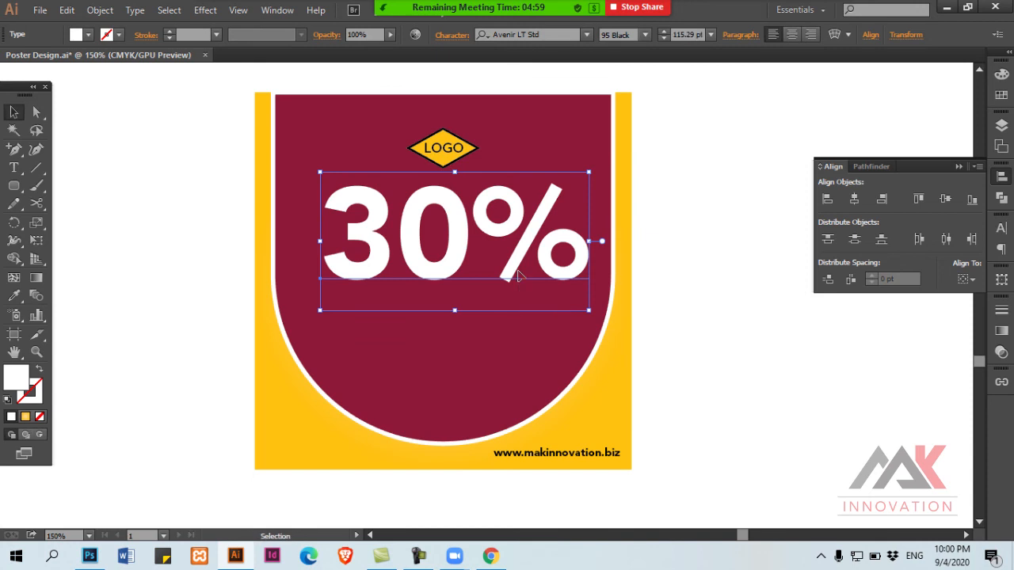
# Duplicate the 30% text and replace the copy's wording with "OFF"
pyautogui.press('space')
pyautogui.moveTo(494, 264); pyautogui.dragTo(414, 238)
pyautogui.moveTo(417, 245); pyautogui.dragTo(530, 296)
pyautogui.doubleClick(528, 295)
pyautogui.hotkey('ctrl', 'a')
pyautogui.write('OFF')
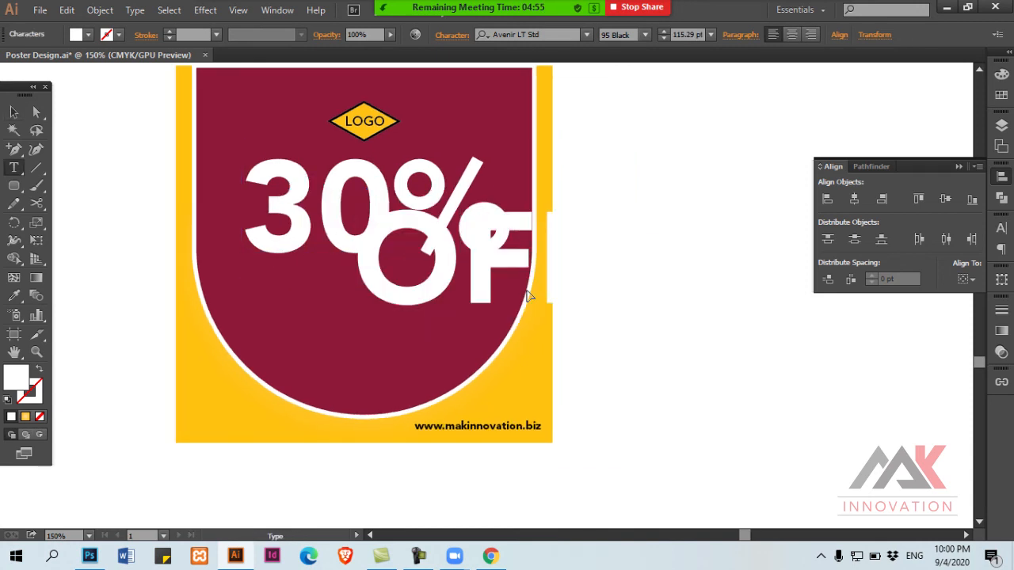
pyautogui.press('Escape')
pyautogui.click(531, 295)
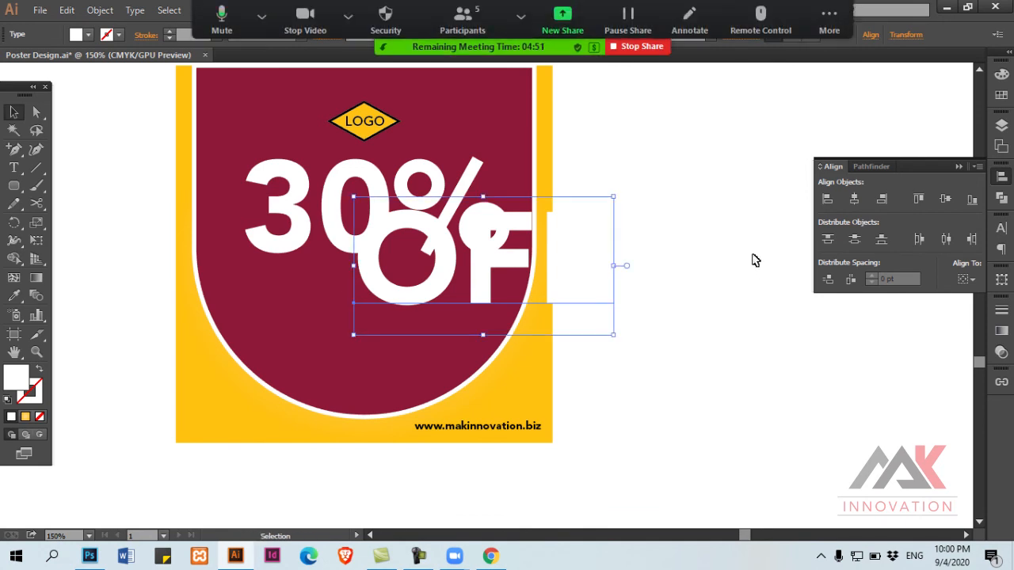
# Set the OFF text's font size to 18 pt
pyautogui.hotkey('ctrl', 't')
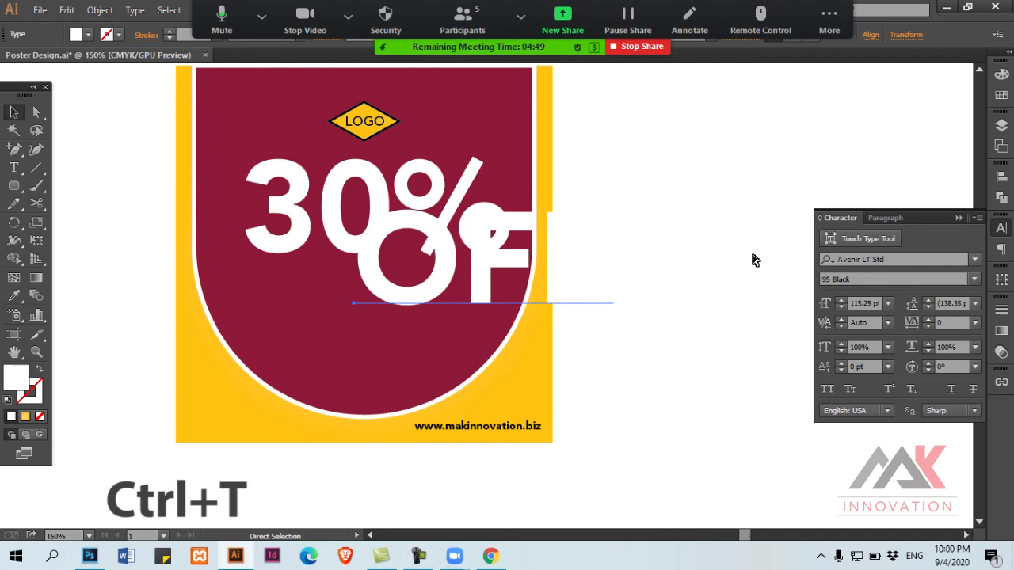
pyautogui.click(889, 304)
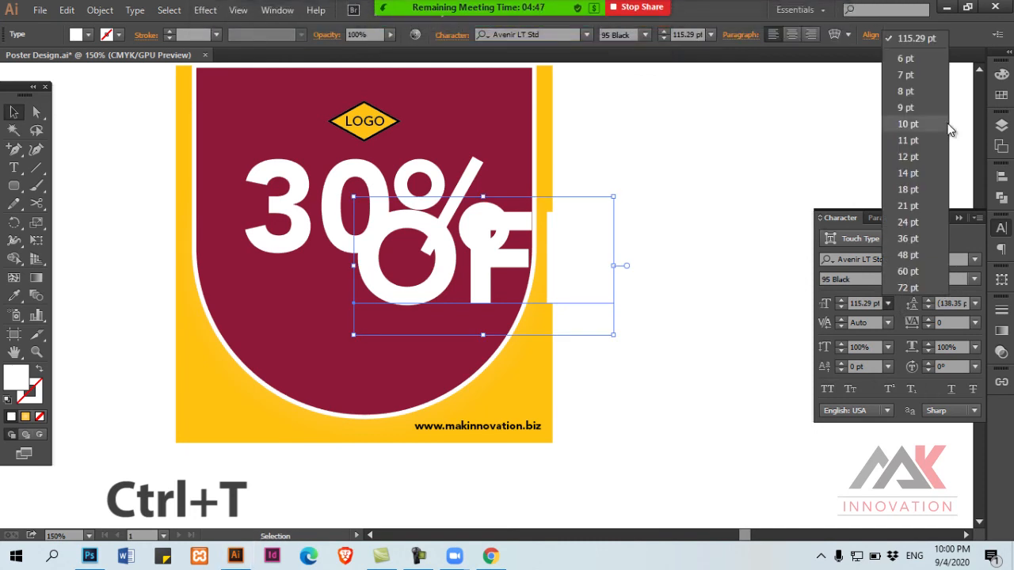
pyautogui.click(920, 191)
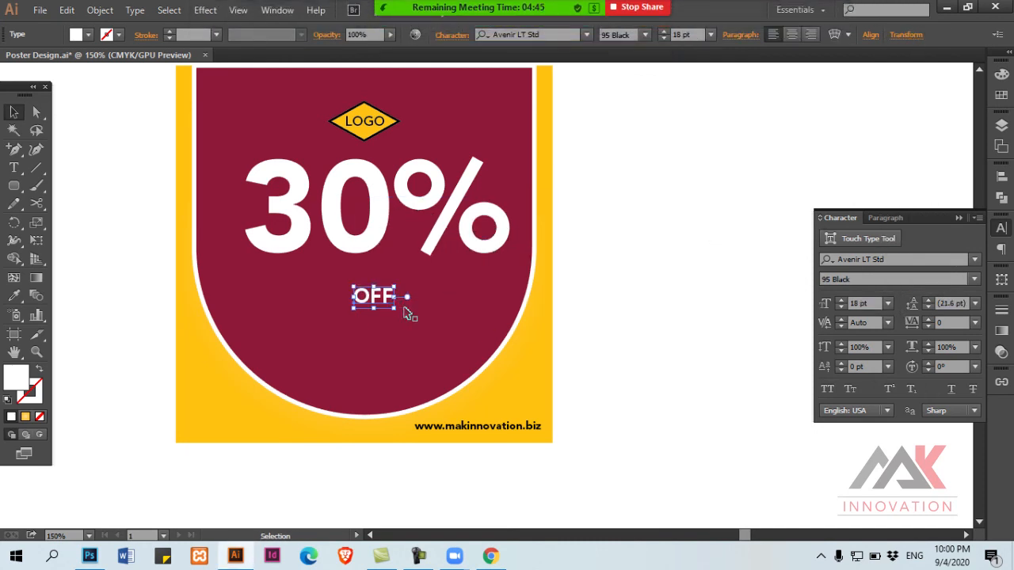
pyautogui.hotkey('ctrl', 'shift', 'a')
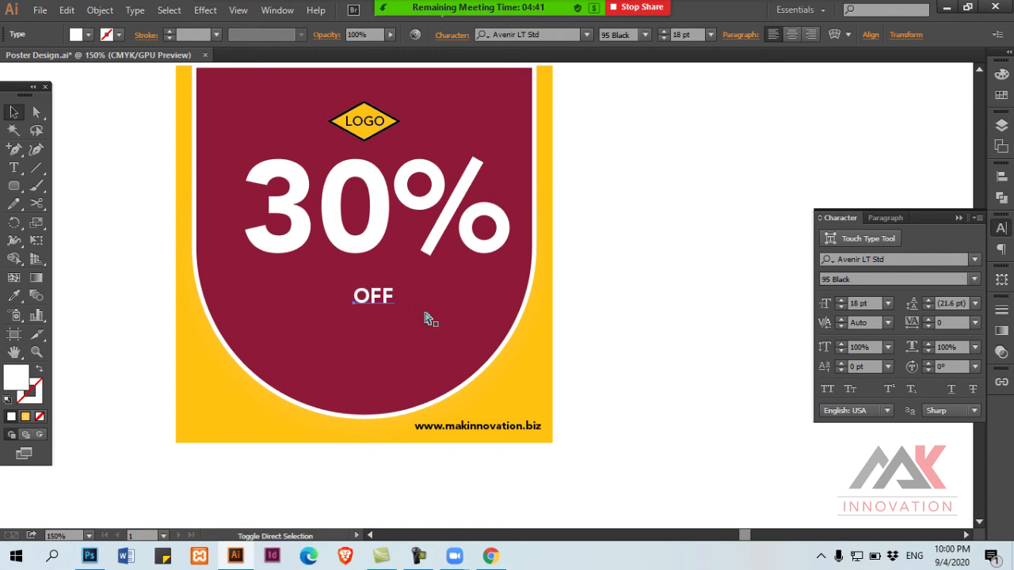
# Adjust the OFF text's font size in small increments, settling on 24 pt
pyautogui.hotkey('ctrl', 'shift', '.')
pyautogui.hotkey('ctrl', 'shift', '.')
pyautogui.hotkey('ctrl', 'shift', '.')
pyautogui.hotkey('ctrl', 'shift', ',')
pyautogui.hotkey('ctrl', 'shift', ',')
pyautogui.hotkey('ctrl', 'shift', '.')
pyautogui.hotkey('ctrl', 'shift', '.')
pyautogui.hotkey('ctrl', 'shift', '.')
pyautogui.hotkey('ctrl', 'shift', '.')
pyautogui.hotkey('ctrl', 'shift', '.')
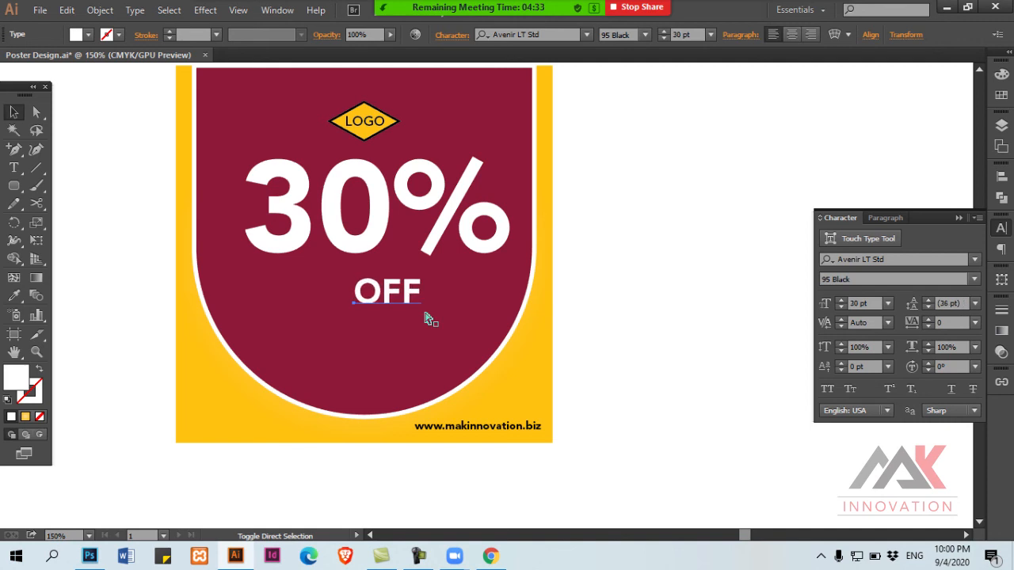
pyautogui.hotkey('ctrl', 'shift', '.')
pyautogui.hotkey('ctrl', 'shift', ',')
pyautogui.hotkey('ctrl', 'shift', ',')
pyautogui.hotkey('ctrl', 'shift', ',')
pyautogui.hotkey('ctrl', 'shift', ',')
pyautogui.hotkey('ctrl', 'shift', ',')
pyautogui.hotkey('ctrl', 'shift', ',')
pyautogui.hotkey('ctrl', 'shift', ',')
pyautogui.hotkey('ctrl', 'shift', ',')
pyautogui.hotkey('ctrl', 'shift', '.')
pyautogui.hotkey('ctrl', 'shift', '.')
pyautogui.hotkey('ctrl', 'shift', '.')
pyautogui.hotkey('ctrl', 'shift', '.')
pyautogui.hotkey('ctrl', 'shift', '.')
pyautogui.hotkey('ctrl', 'shift', ',')
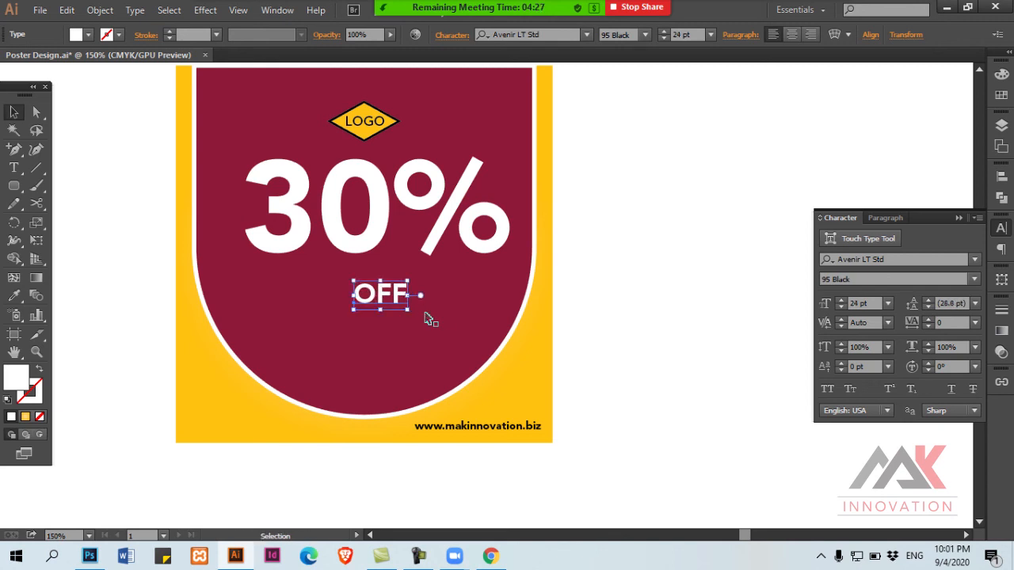
# Move the OFF text beneath the percent sign and scale it up to about 27 pt
pyautogui.moveTo(409, 310); pyautogui.dragTo(455, 268)
pyautogui.click(454, 279)
pyautogui.click(481, 286)
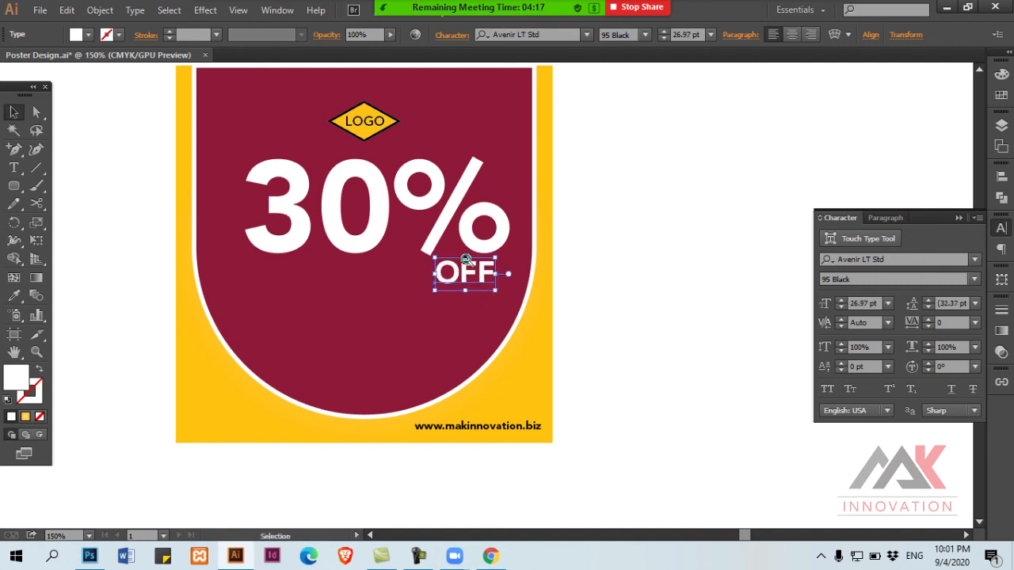
# Bring the sandwich plate image onto the poster and scale it down to fit the lower part of the maroon shape
pyautogui.keyDown('ctrl'); pyautogui.keyDown('alt'); pyautogui.click(466, 259); pyautogui.keyUp('alt'); pyautogui.keyUp('ctrl')
pyautogui.keyDown('ctrl'); pyautogui.keyDown('alt'); pyautogui.click(467, 258); pyautogui.keyUp('alt'); pyautogui.keyUp('ctrl')
pyautogui.moveTo(553, 181)
pyautogui.mouseDown()
pyautogui.moveTo(494, 310)
pyautogui.moveTo(565, 174)
pyautogui.mouseUp()
pyautogui.keyDown('ctrl'); pyautogui.keyDown('alt'); pyautogui.click(473, 322); pyautogui.keyUp('alt'); pyautogui.keyUp('ctrl')
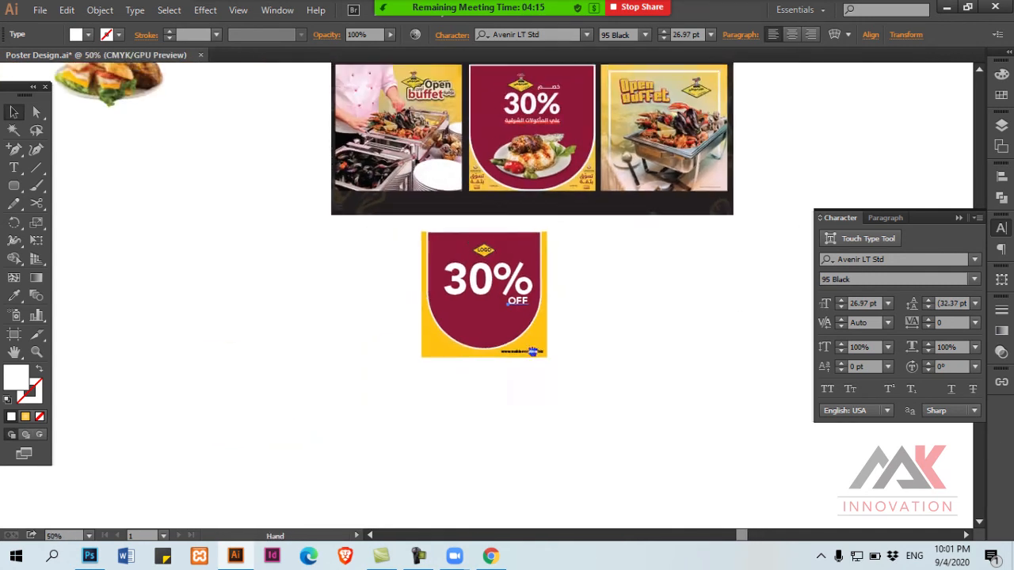
pyautogui.moveTo(533, 352); pyautogui.dragTo(696, 460)
pyautogui.moveTo(316, 205); pyautogui.dragTo(670, 434)
pyautogui.moveTo(650, 450); pyautogui.dragTo(484, 313)
pyautogui.hotkey('ctrl', '+')
pyautogui.hotkey('ctrl', '+')
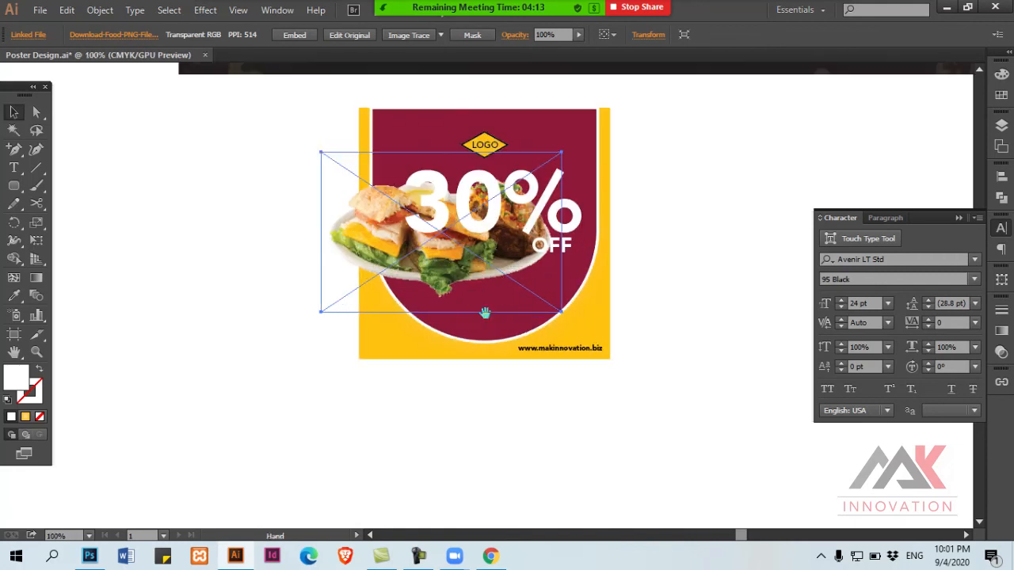
pyautogui.moveTo(556, 185); pyautogui.dragTo(572, 204)
pyautogui.moveTo(521, 273); pyautogui.dragTo(529, 298)
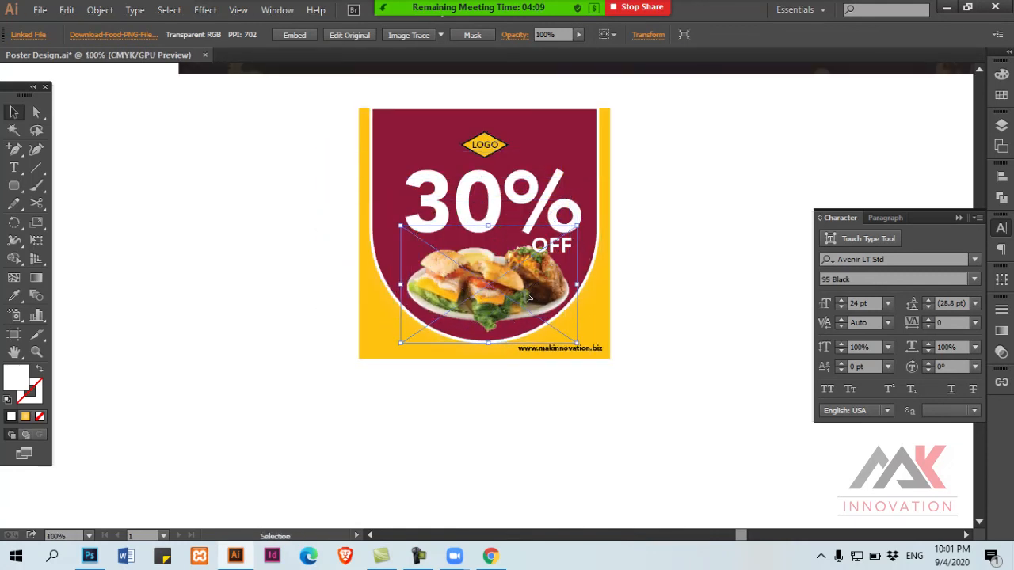
# Move the logo, 30% text and OFF text up together so they clear the food image
pyautogui.click(556, 244)
pyautogui.keyDown('shift'); pyautogui.click(561, 216); pyautogui.keyUp('shift')
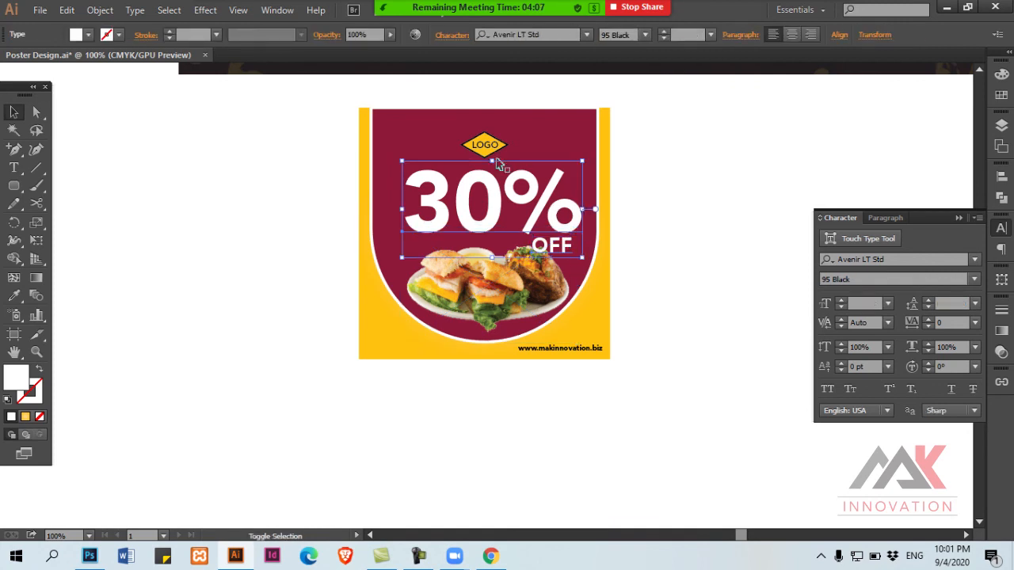
pyautogui.moveTo(497, 152); pyautogui.dragTo(497, 137)
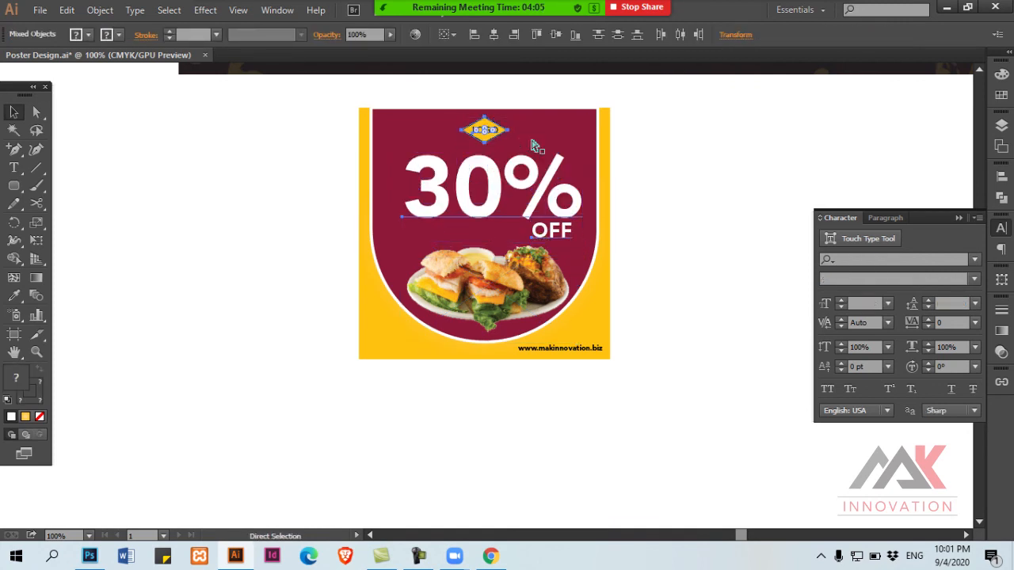
pyautogui.hotkey('ctrl', 'shift', 'a')
pyautogui.click(557, 141)
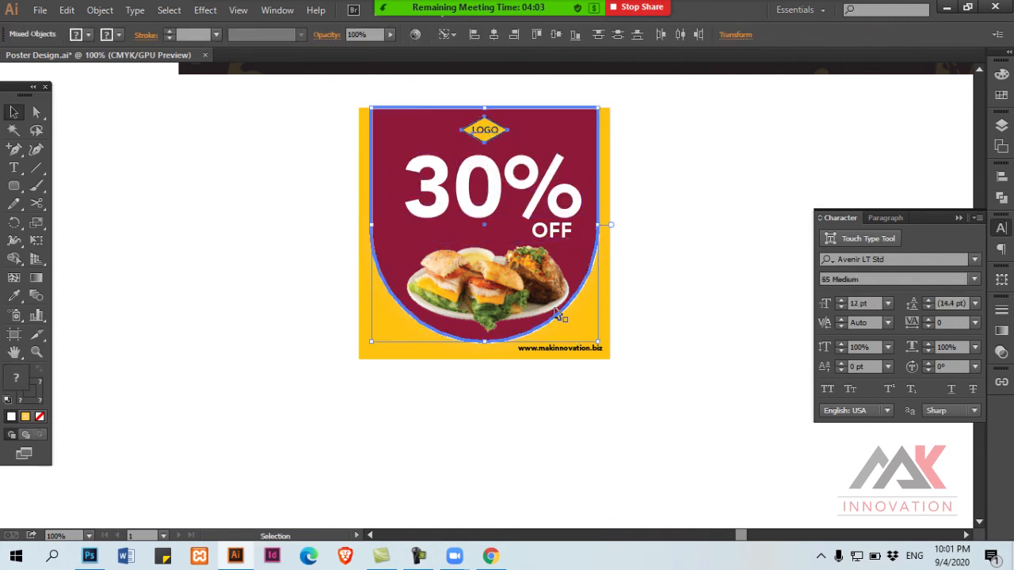
pyautogui.click(566, 370)
# Duplicate the web address into the poster's bottom-left corner and change the copy to "Limited Time Offer"
pyautogui.keyDown('alt'); pyautogui.moveTo(579, 353); pyautogui.dragTo(409, 356); pyautogui.keyUp('alt')
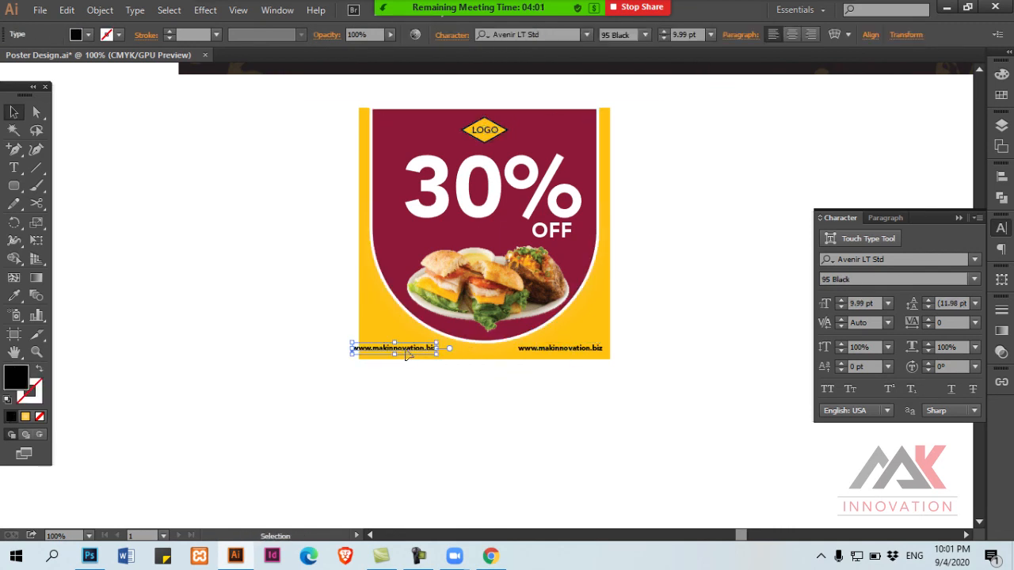
pyautogui.doubleClick(407, 355)
pyautogui.press('BackSpace')
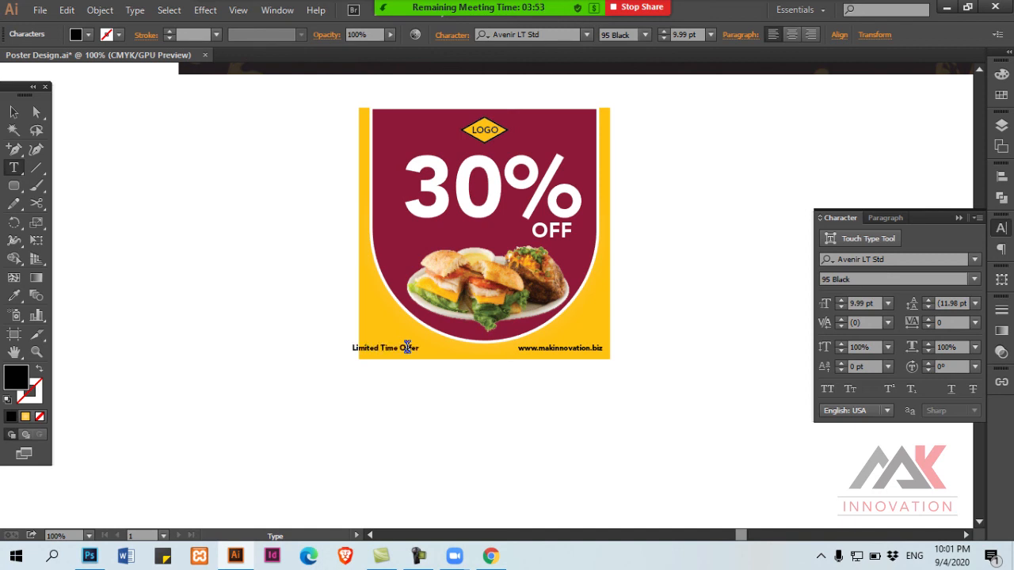
pyautogui.hotkey('ctrl', 'shift', 'a')
pyautogui.press('v')
# Scale the Limited Time Offer text down to about 8 pt and copy its formatting to the web address
pyautogui.click(382, 349)
pyautogui.keyDown('shift'); pyautogui.moveTo(354, 355); pyautogui.dragTo(414, 355); pyautogui.keyUp('shift')
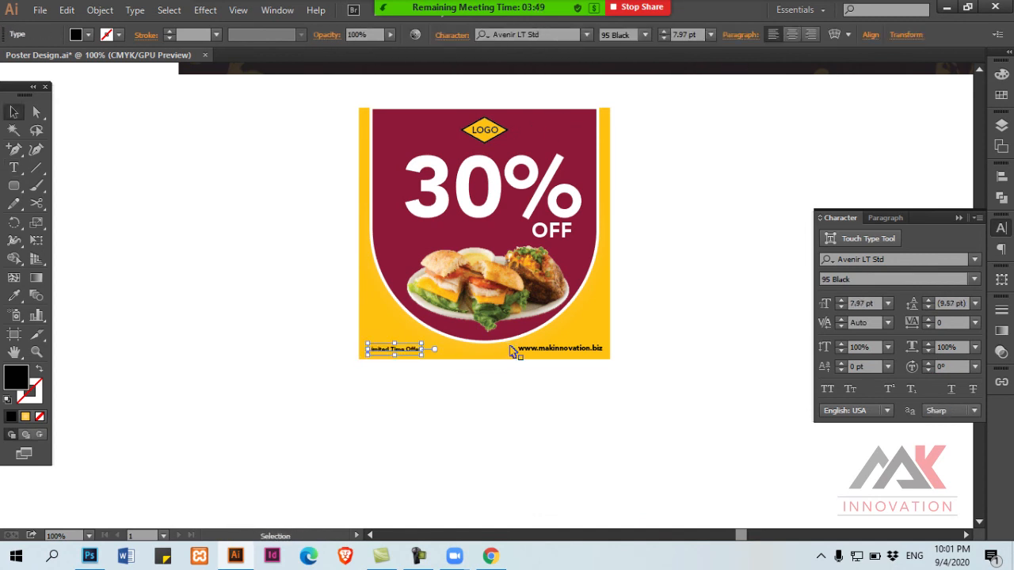
pyautogui.click(534, 349)
pyautogui.press('i')
pyautogui.click(404, 350)
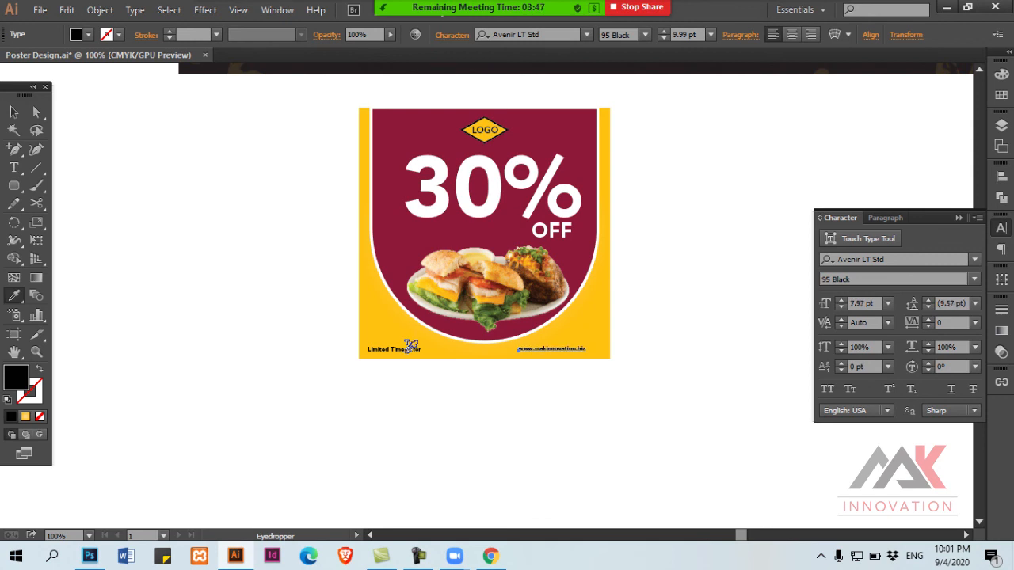
pyautogui.press('v')
pyautogui.hotkey('ctrl', 'shift', 'a')
# Move the maroon shape down so its curve sits near the poster's bottom edge
pyautogui.hotkey('ctrl', '-')
pyautogui.moveTo(513, 303); pyautogui.dragTo(506, 393)
pyautogui.hotkey('ctrl', 'shift', 'a')
pyautogui.hotkey('ctrl', '+')
pyautogui.moveTo(486, 250); pyautogui.dragTo(511, 304)
pyautogui.hotkey('ctrl', '-')
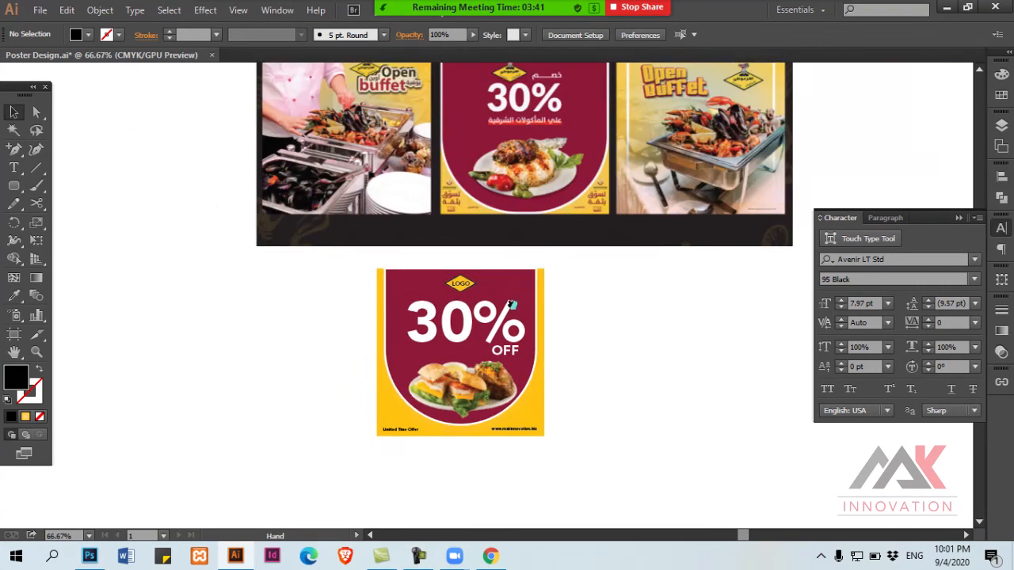
pyautogui.scroll(1, 512, 305)
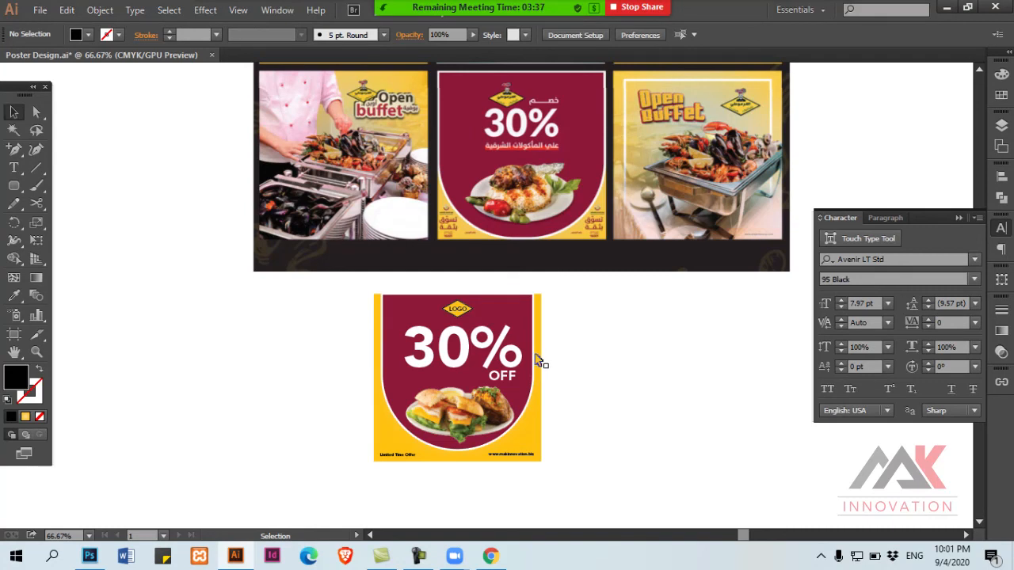
pyautogui.click(535, 324)
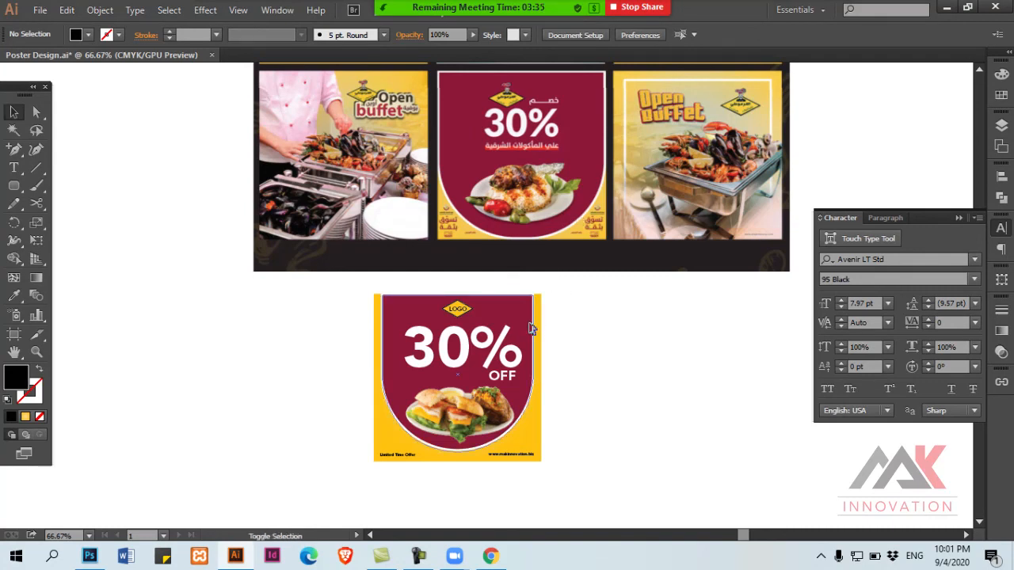
pyautogui.click(531, 329)
pyautogui.hotkey('ctrl', 'shift', 'a')
# Stretch the maroon shape upward by raising its top anchor points towards the poster's top edge
pyautogui.doubleClick(530, 321)
pyautogui.press('a')
pyautogui.moveTo(340, 293); pyautogui.dragTo(583, 317)
pyautogui.press('Up')
pyautogui.press('Up')
pyautogui.press('Up')
pyautogui.press('Up')
pyautogui.press('Up')
pyautogui.press('Up')
pyautogui.press('Up')
pyautogui.press('Up')
pyautogui.press('Up')
pyautogui.press('Up')
pyautogui.press('Up')
pyautogui.press('Up')
pyautogui.press('Up')
pyautogui.press('Up')
pyautogui.press('Up')
pyautogui.press('Up')
pyautogui.press('v')
pyautogui.click(584, 322)
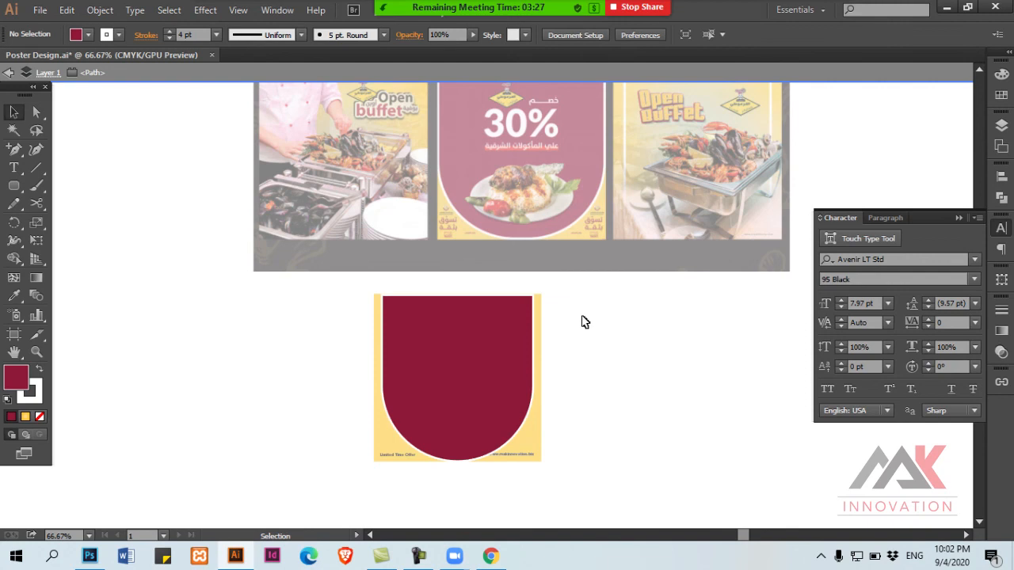
pyautogui.press('Escape')
pyautogui.hotkey('ctrl', '1')
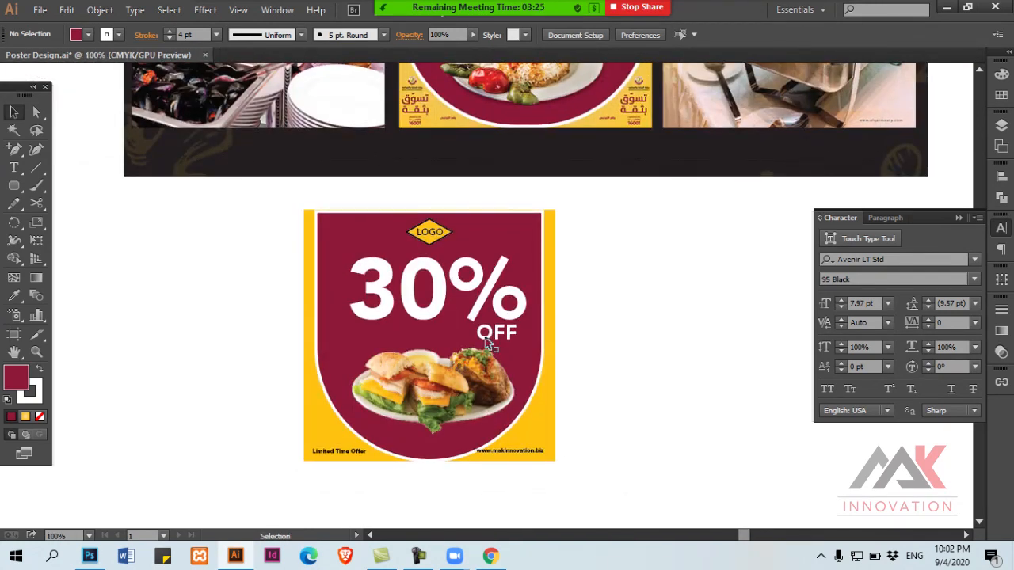
# Shift the web address and the Limited Time Offer text outward towards the poster's bottom corners
pyautogui.click(539, 453)
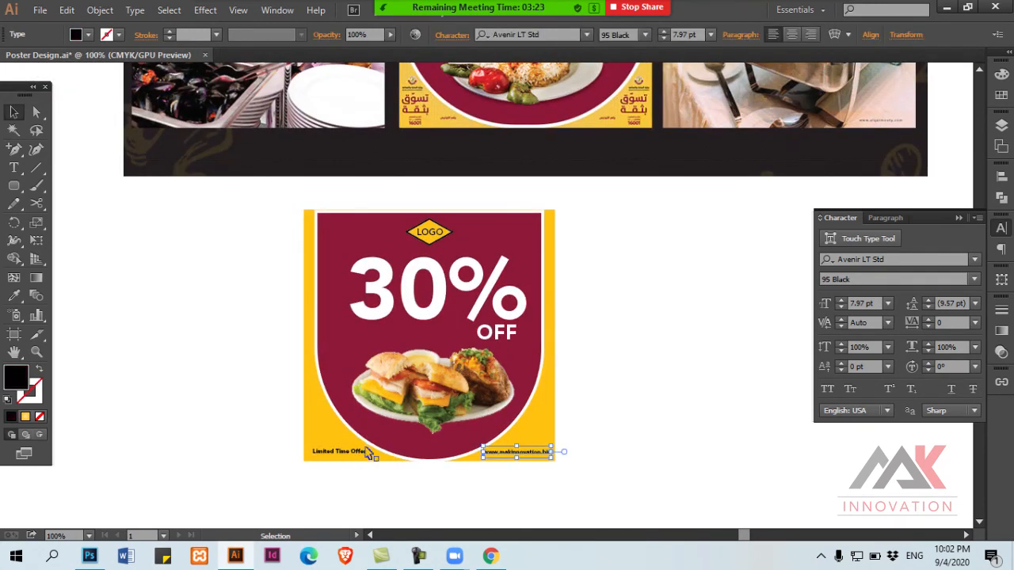
pyautogui.moveTo(357, 456); pyautogui.dragTo(354, 455)
pyautogui.click(561, 384)
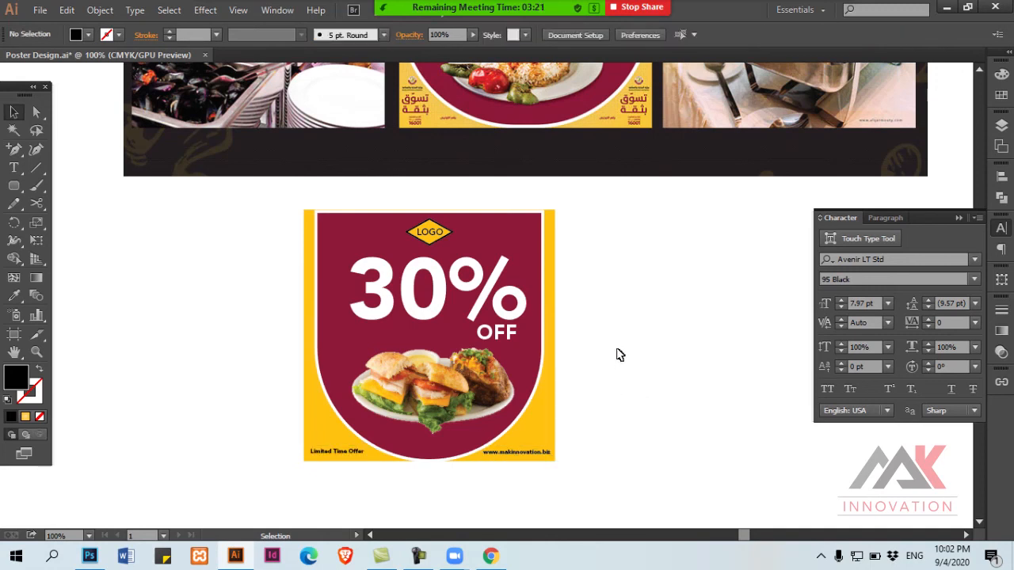
# Move the maroon shape up slightly and lower its top anchor points to the poster's top edge
pyautogui.moveTo(537, 230); pyautogui.dragTo(536, 227)
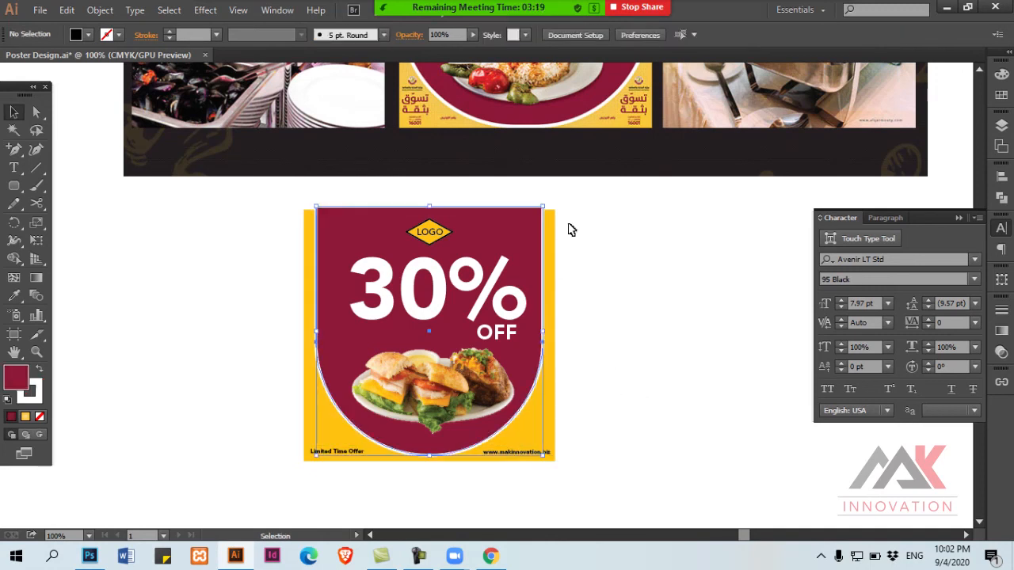
pyautogui.click(568, 224)
pyautogui.press('a')
pyautogui.doubleClick(537, 227)
pyautogui.moveTo(306, 195); pyautogui.dragTo(624, 227)
pyautogui.press('Down')
pyautogui.press('Down')
pyautogui.press('Down')
pyautogui.hotkey('ctrl', 'shift', 'a')
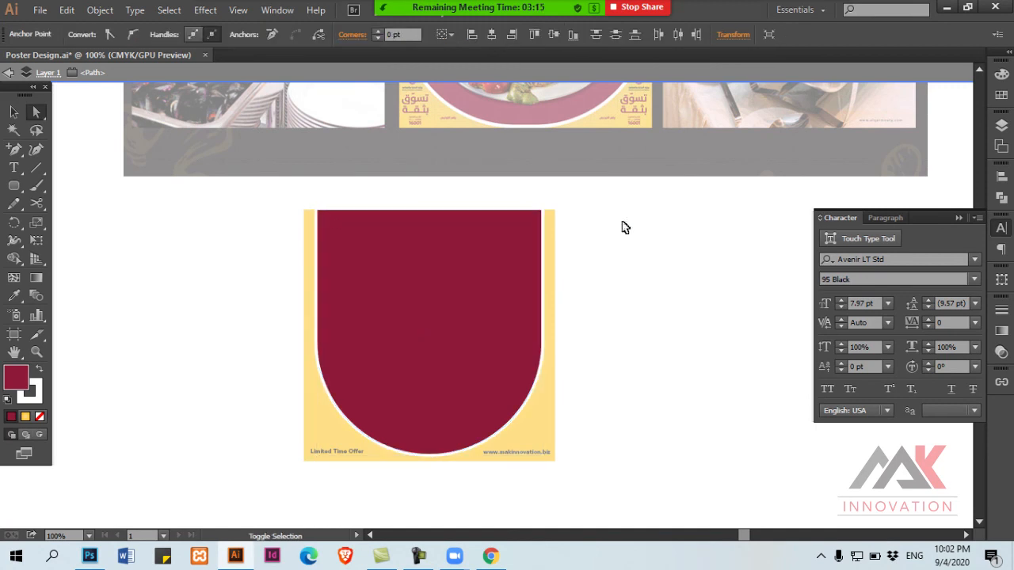
pyautogui.press('v')
pyautogui.press('Escape')
# Delete the reference image containing the grid of restaurant posters
pyautogui.keyDown('ctrl'); pyautogui.keyDown('alt'); pyautogui.click(589, 296); pyautogui.keyUp('alt'); pyautogui.keyUp('ctrl')
pyautogui.moveTo(540, 360)
pyautogui.mouseDown()
pyautogui.moveTo(694, 290)
pyautogui.moveTo(604, 439)
pyautogui.moveTo(299, 446)
pyautogui.moveTo(356, 394)
pyautogui.moveTo(475, 341)
pyautogui.moveTo(515, 389)
pyautogui.moveTo(539, 343)
pyautogui.mouseUp()
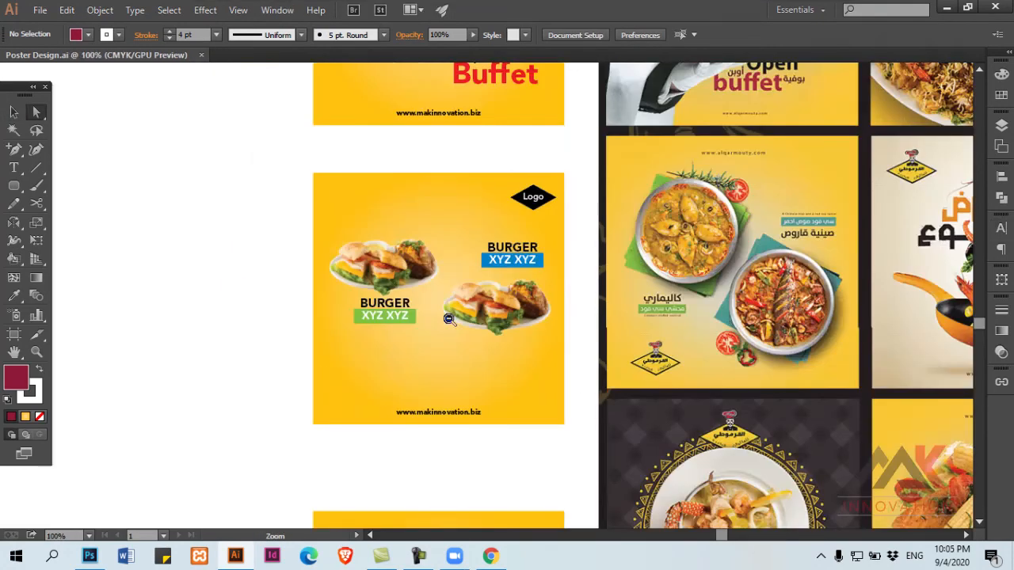
pyautogui.scroll(-4, 429, 335)
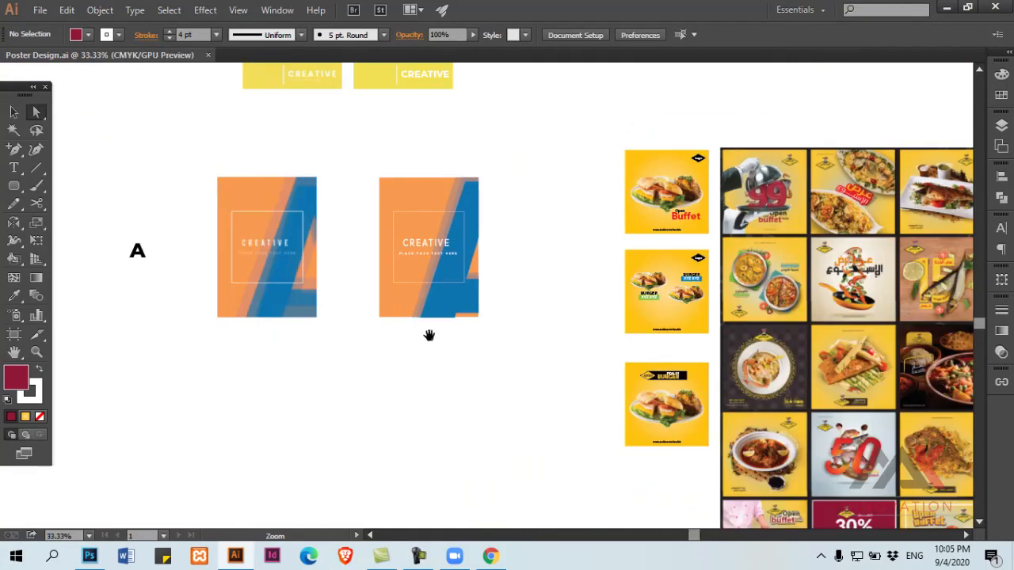
pyautogui.moveTo(532, 344); pyautogui.dragTo(411, 263)
pyautogui.click(655, 322)
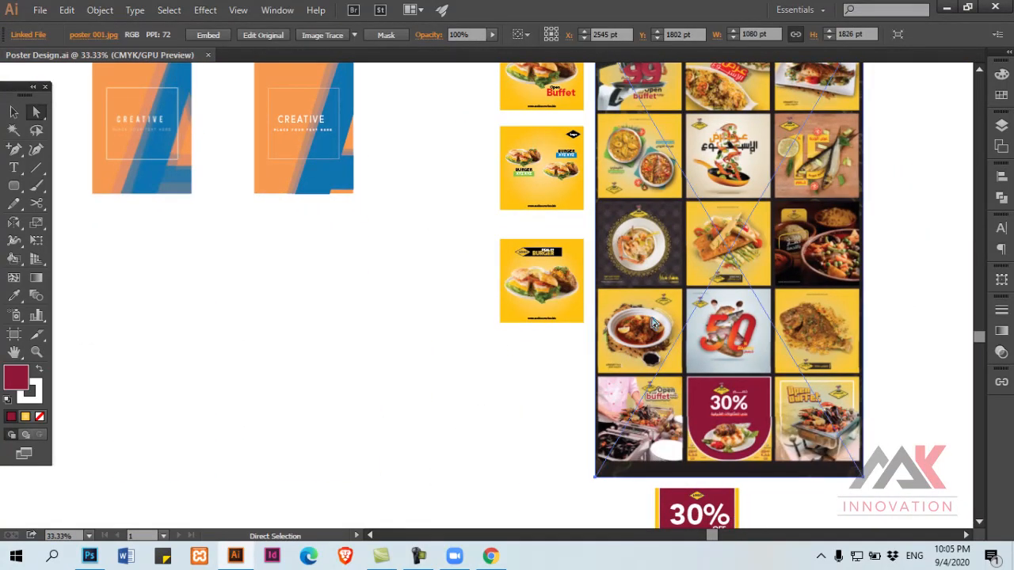
pyautogui.press('Delete')
# Select the entire 30% poster and move it beneath the column of yellow burger posters
pyautogui.moveTo(626, 355); pyautogui.dragTo(701, 337)
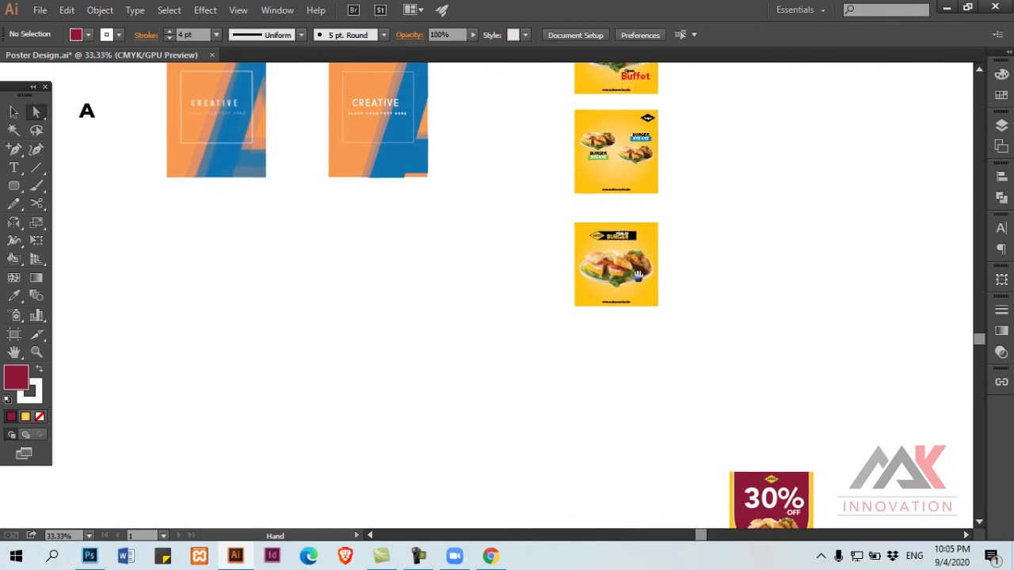
pyautogui.hotkey('ctrl', '+')
pyautogui.hotkey('ctrl', '+')
pyautogui.moveTo(570, 448); pyautogui.dragTo(578, 261)
pyautogui.keyDown('ctrl'); pyautogui.keyDown('alt'); pyautogui.click(576, 260); pyautogui.keyUp('alt'); pyautogui.keyUp('ctrl')
pyautogui.moveTo(618, 453); pyautogui.dragTo(603, 222)
pyautogui.moveTo(501, 231); pyautogui.dragTo(836, 502)
pyautogui.press('c')
pyautogui.press('v')
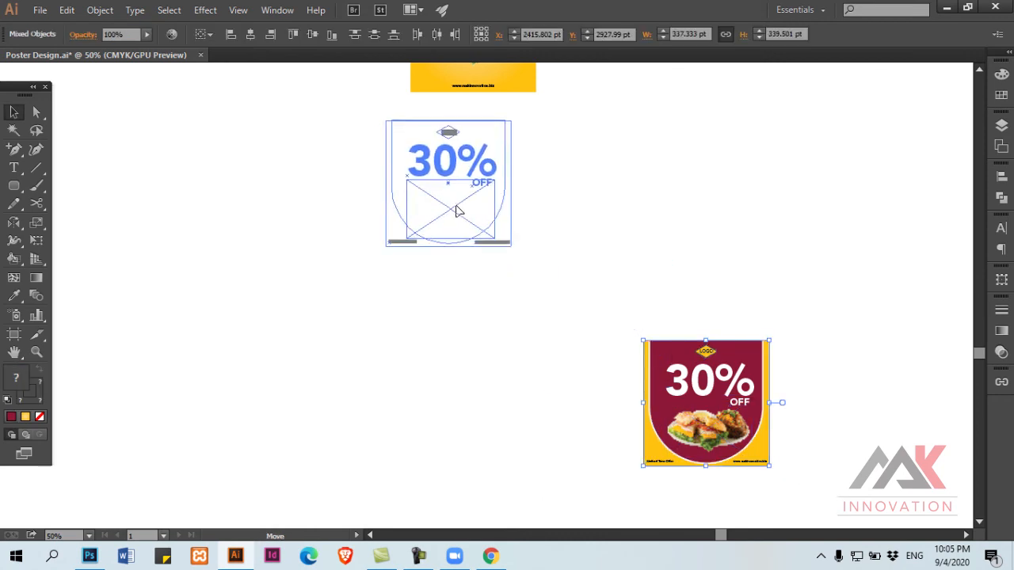